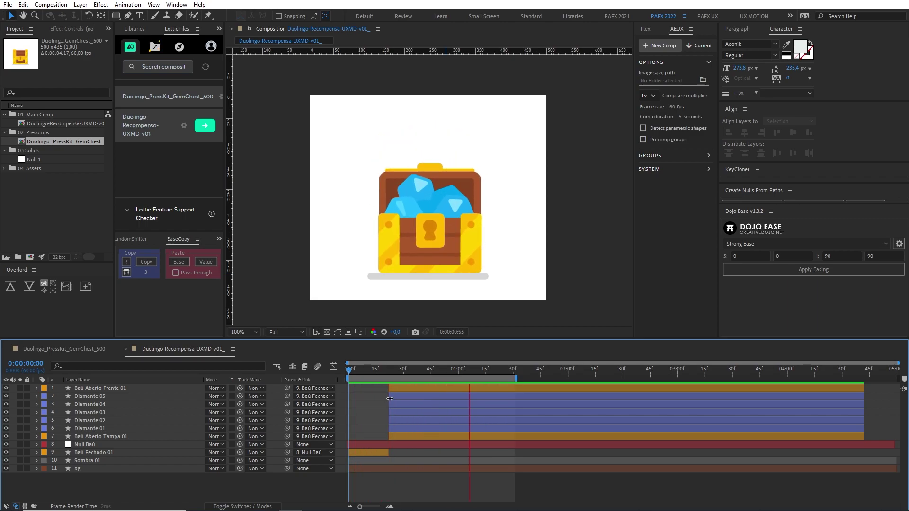
Play and scrub through the Duolingo_PressKit_GemChest_500 reference chest animation
click(101, 349)
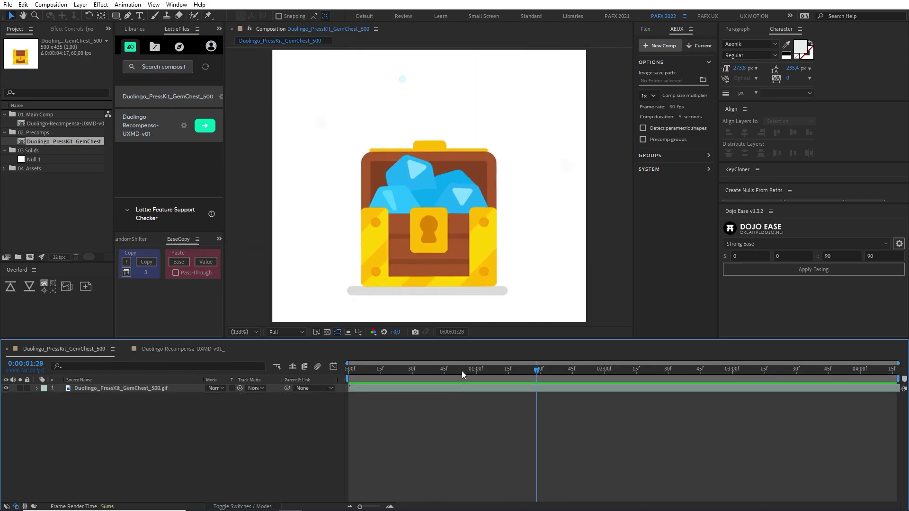
key(Home)
key(space)
scroll(445, 256, down, 1)
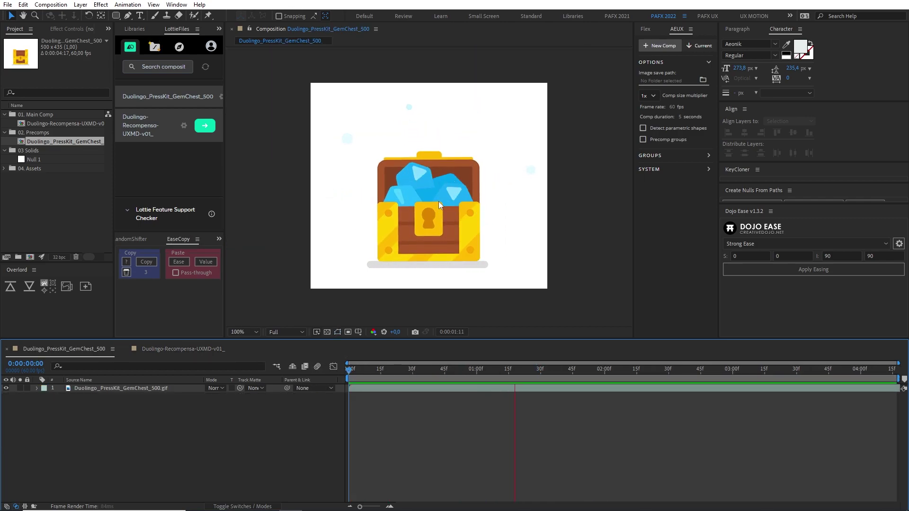
mouse_move(462, 371)
mouse_down()
mouse_move(450, 374)
mouse_move(562, 381)
mouse_up()
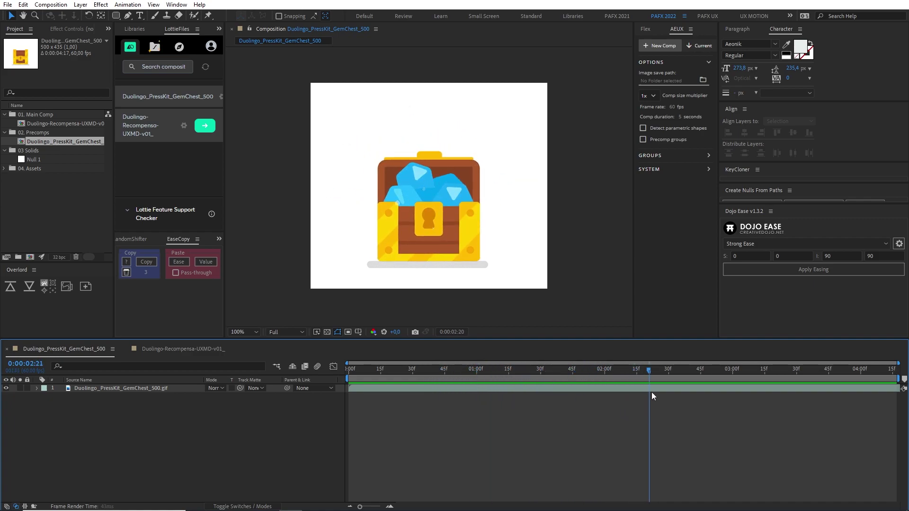
drag(751, 394, 786, 395)
mouse_move(717, 403)
mouse_down()
mouse_move(828, 398)
mouse_move(794, 387)
mouse_move(752, 396)
mouse_move(887, 398)
mouse_move(427, 398)
mouse_move(526, 400)
mouse_up()
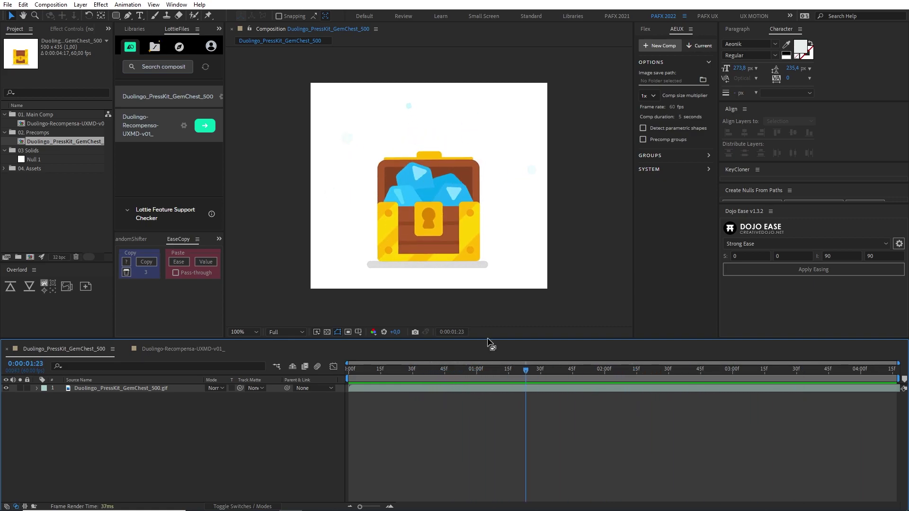
drag(525, 370, 426, 374)
Preview Duolingo-Recompensa-UXMD-v01_, stop near 0:00:00:38, and heighten the LottieFiles panel
click(200, 349)
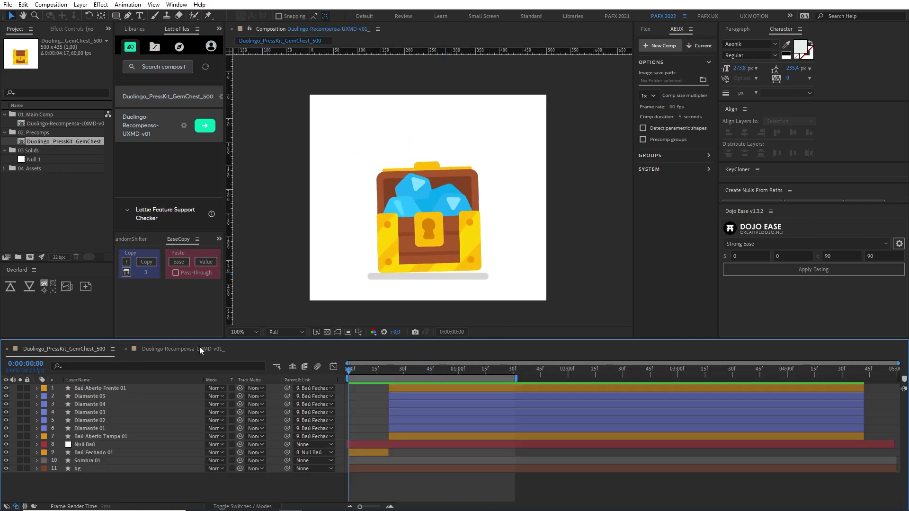
key(space)
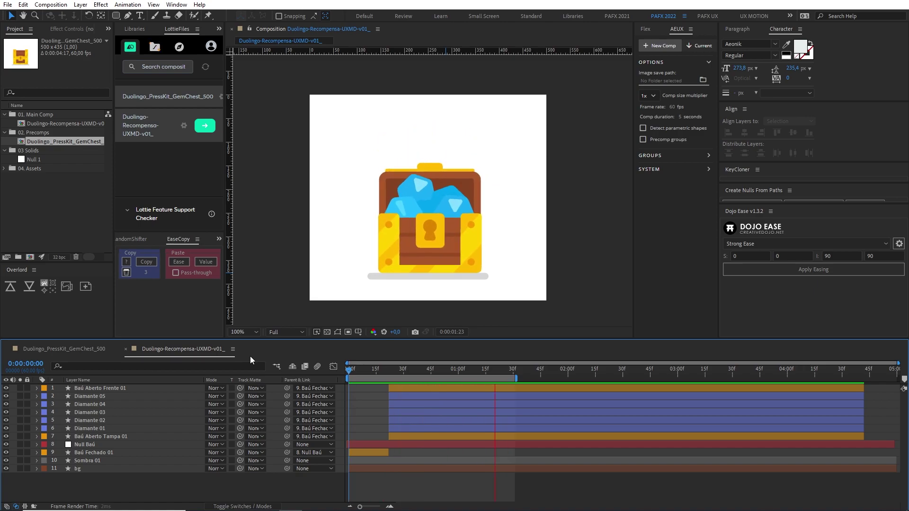
key(space)
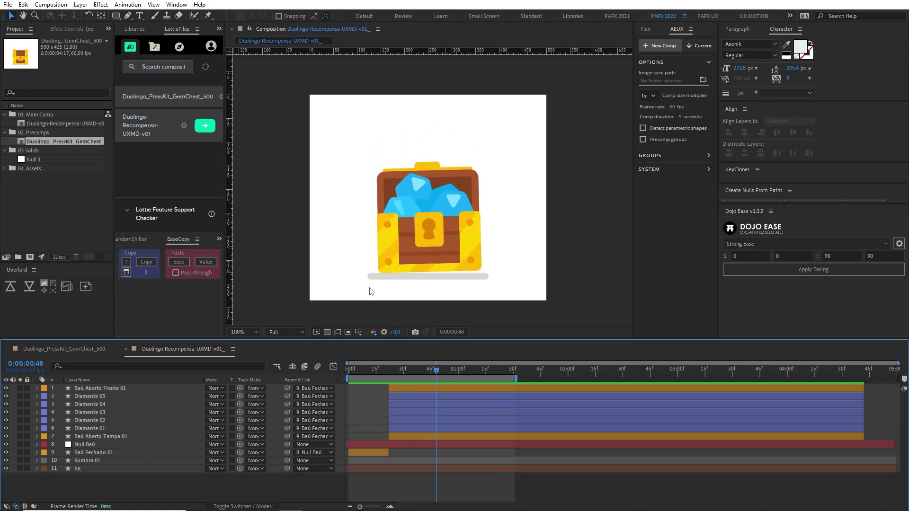
drag(407, 371, 420, 375)
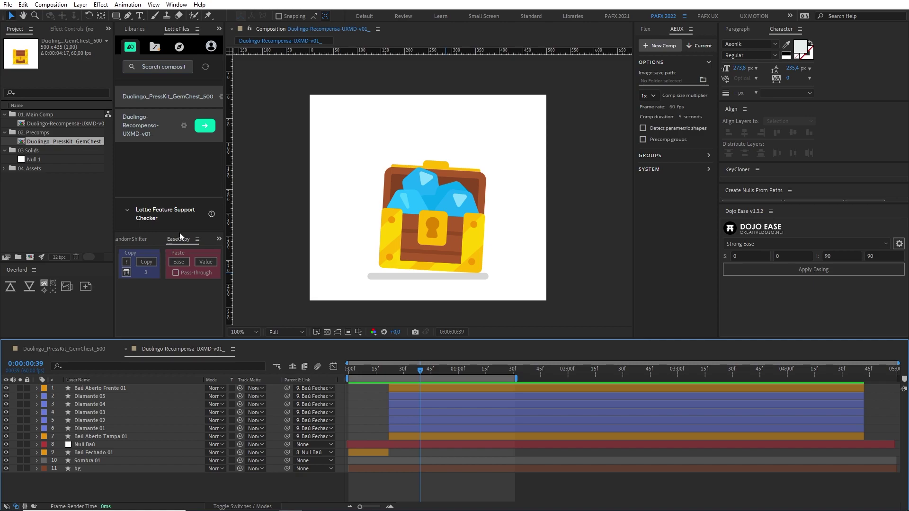
drag(181, 231, 181, 273)
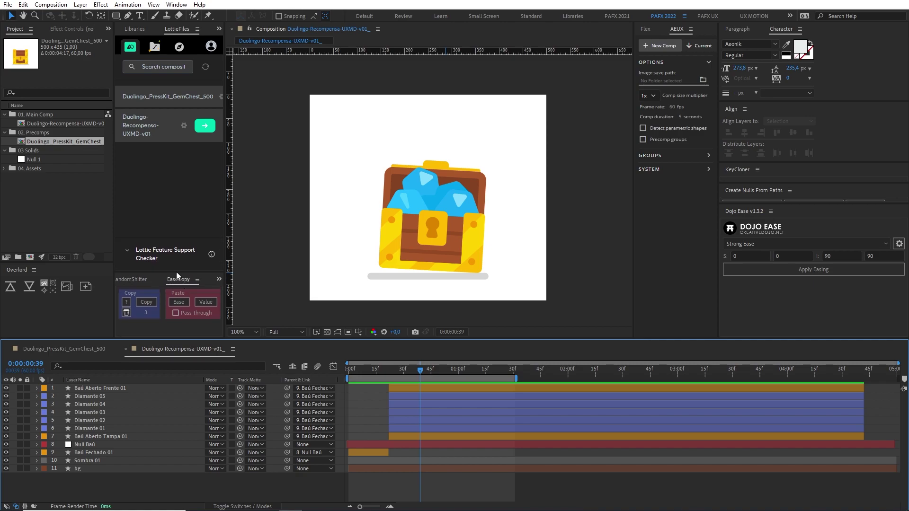
Render a LottieFiles preview of the Recompensa composition and play it from the start
click(202, 132)
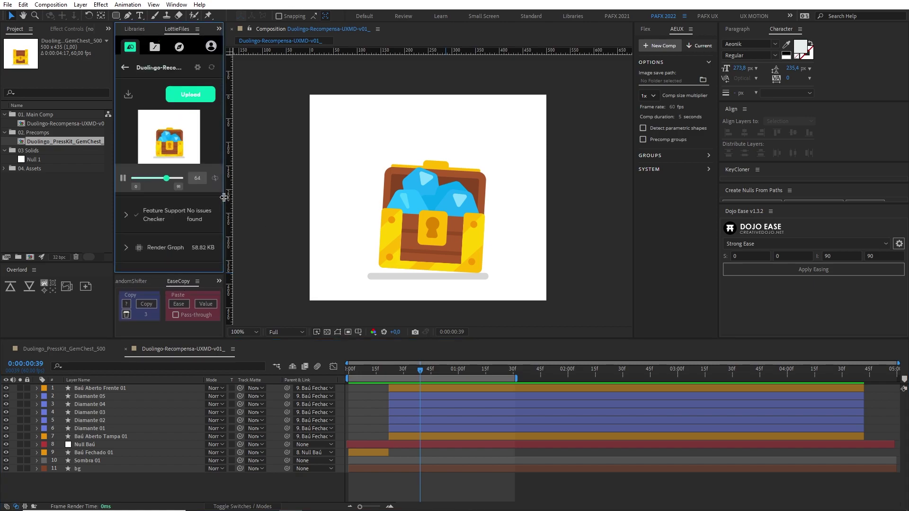
drag(223, 197, 298, 197)
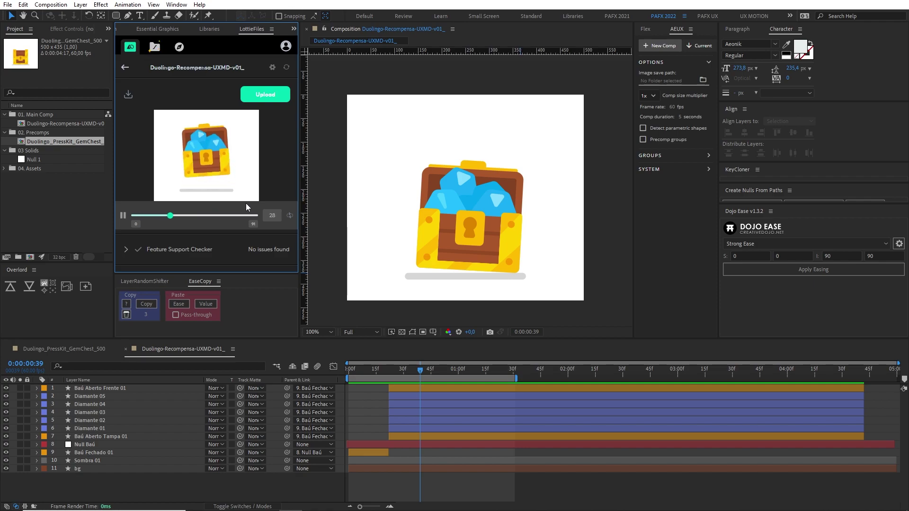
drag(420, 369, 343, 365)
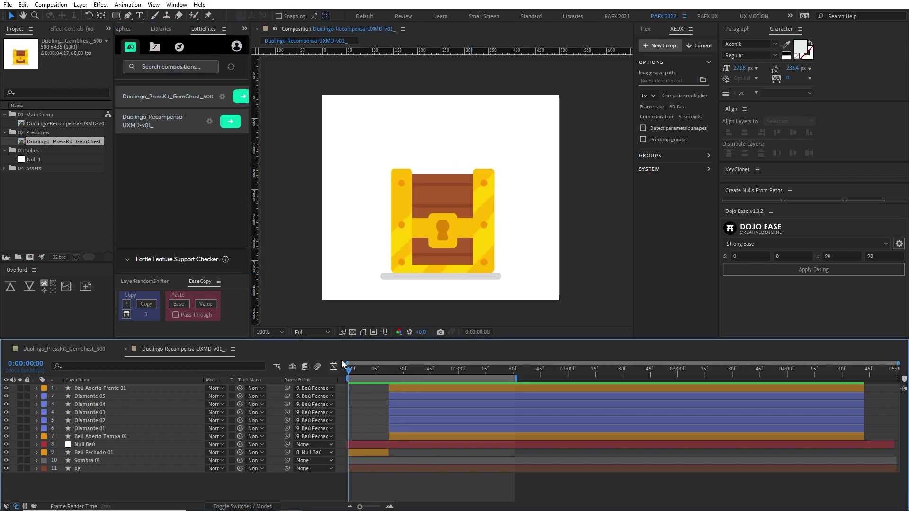
key(space)
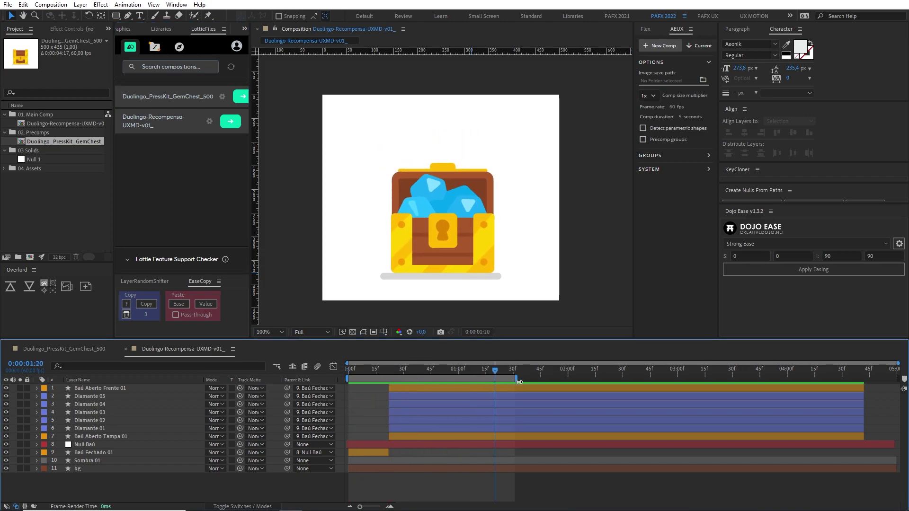
Shift the work area to begin near 0:00:01:30 and zoom in on the gems
drag(517, 382, 559, 381)
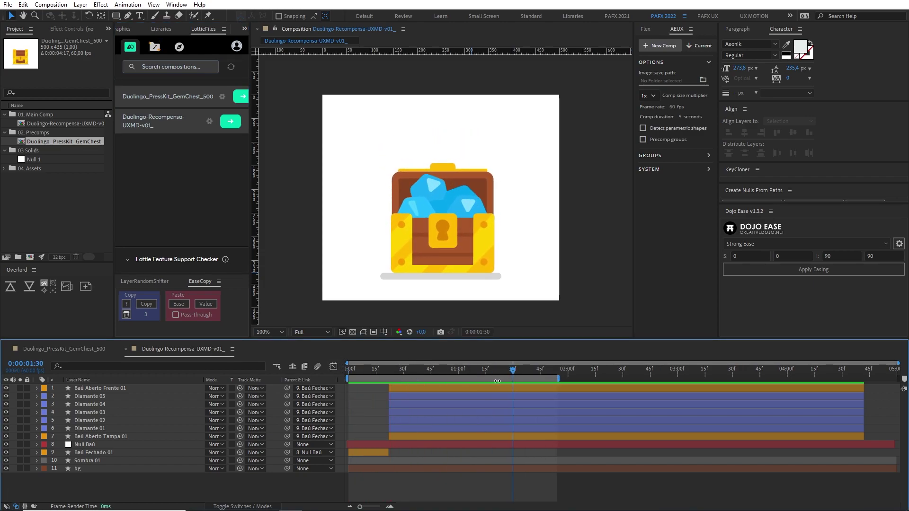
drag(497, 381, 648, 381)
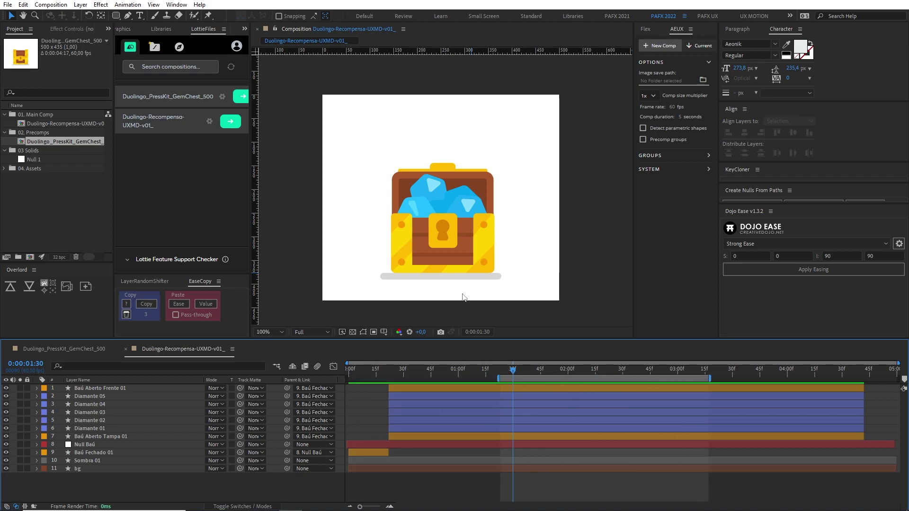
key(period)
key(period)
key(period)
Draw a white four-point star sparkle over the gems with the Star Tool
mouse_move(443, 251)
mouse_down()
mouse_move(444, 231)
mouse_move(468, 243)
mouse_up()
key(comma)
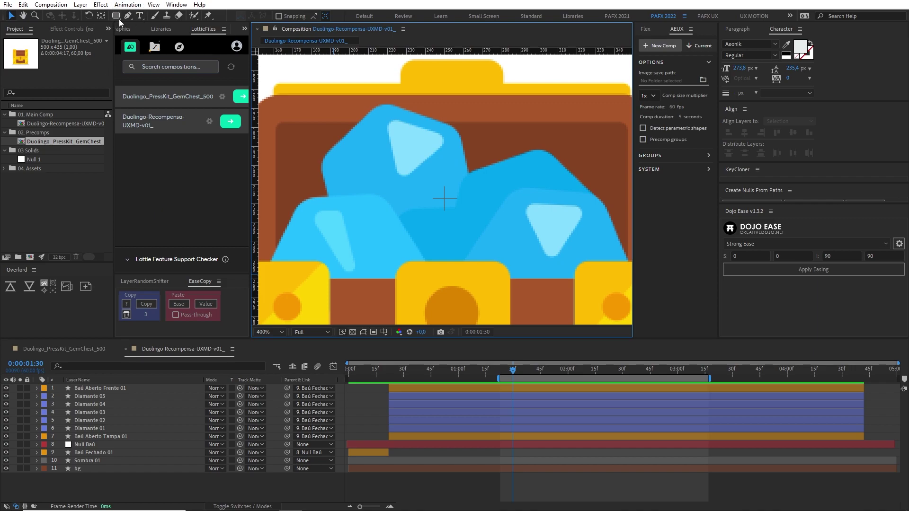
drag(116, 16, 156, 59)
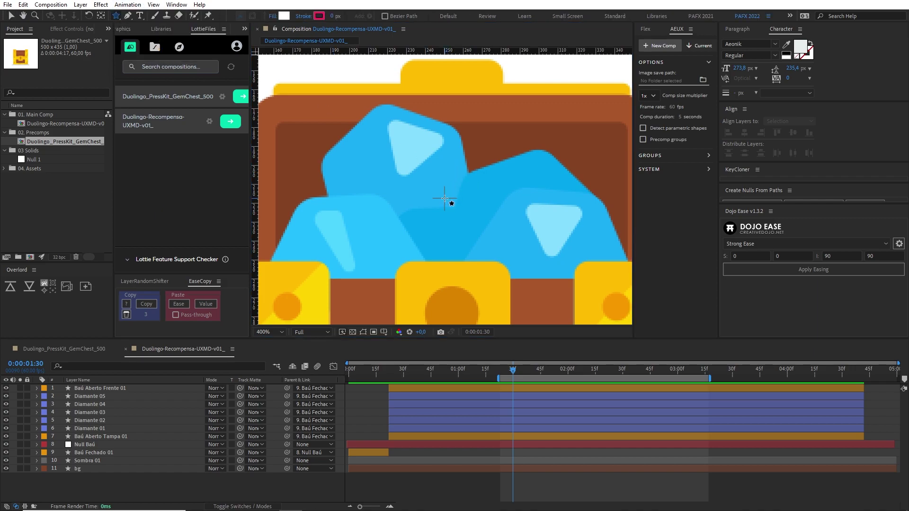
mouse_move(444, 198)
mouse_down()
mouse_move(487, 214)
mouse_move(451, 200)
mouse_move(545, 264)
mouse_move(488, 254)
mouse_move(426, 202)
mouse_up()
click(393, 400)
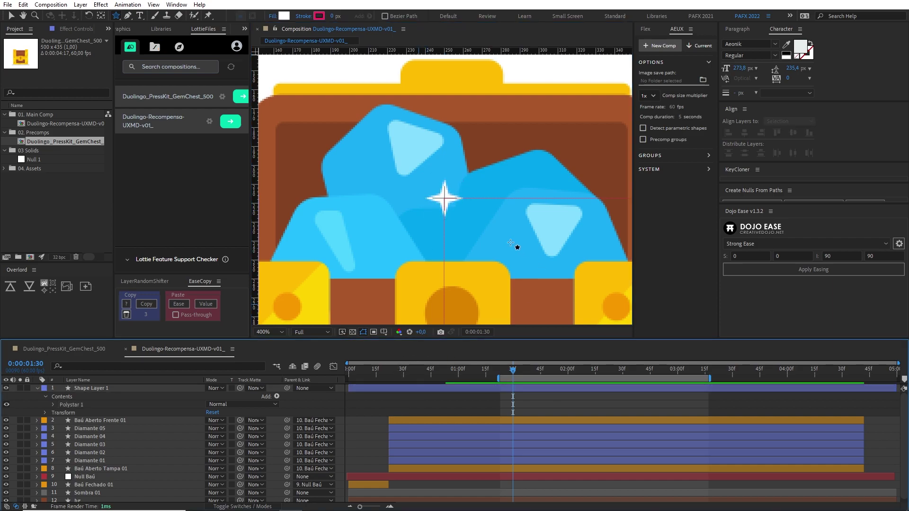
Trim the star layer with Alt+[ so it starts at 0:00:01:30
key(comma)
key(comma)
key(period)
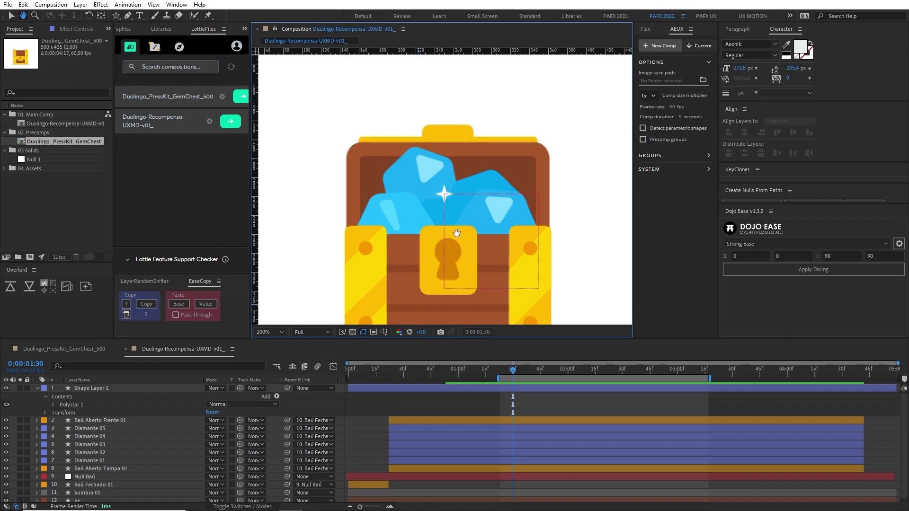
key(period)
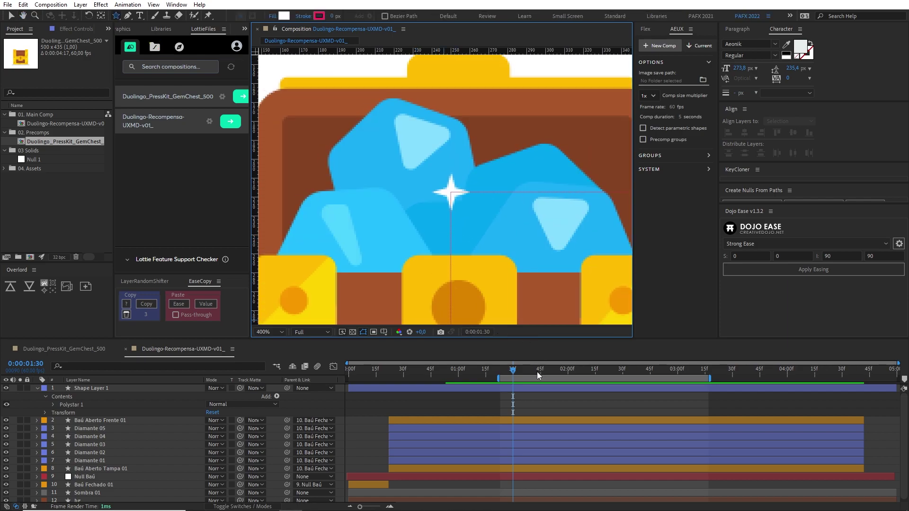
click(521, 386)
key(alt+bracketleft)
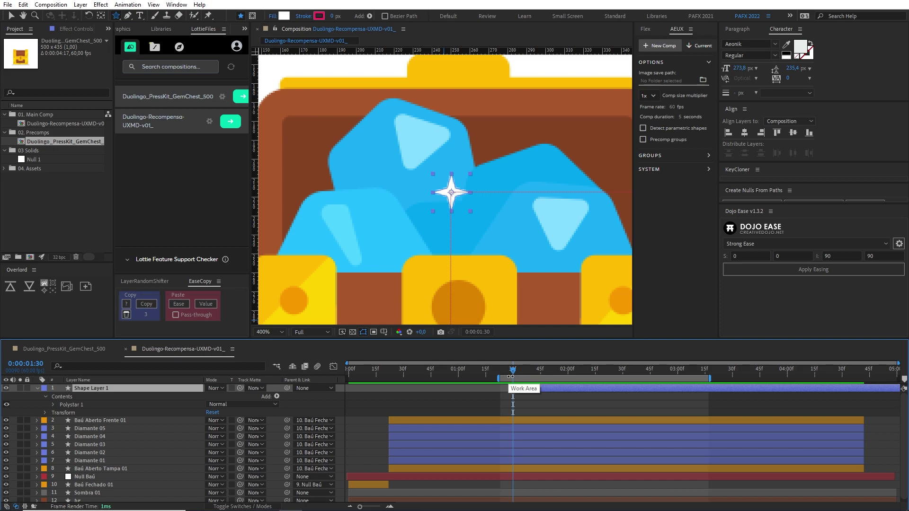
key(F2)
click(99, 389)
key(F2)
click(116, 16)
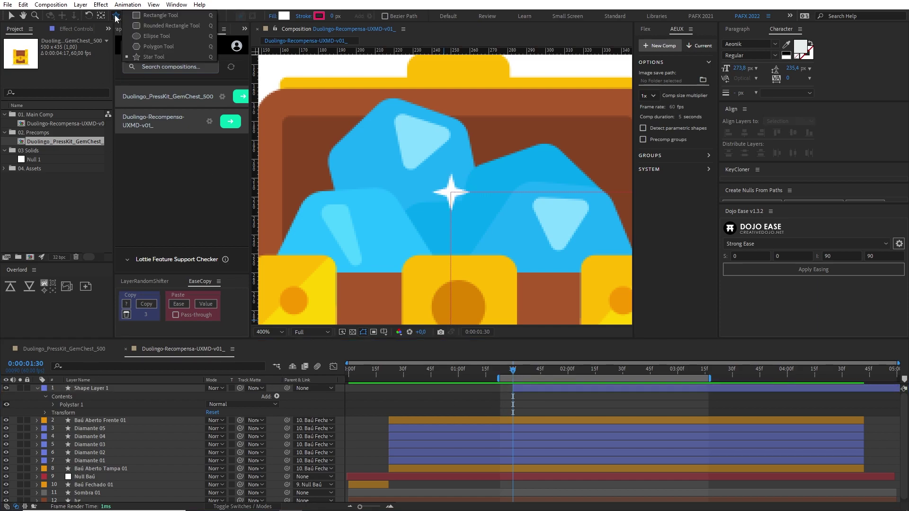
Draw a small rounded square on the gems and trim its layer to start at 1:30
click(152, 27)
scroll(451, 193, up, 1)
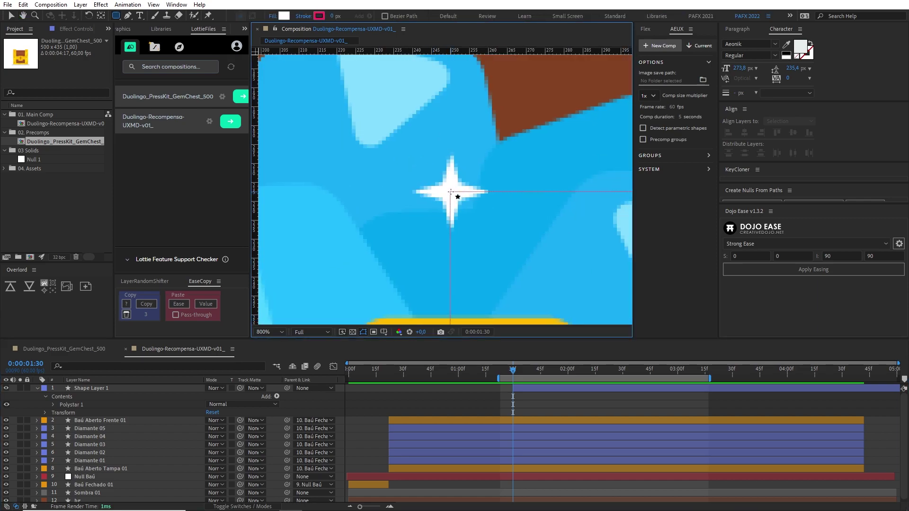
drag(451, 193, 478, 219)
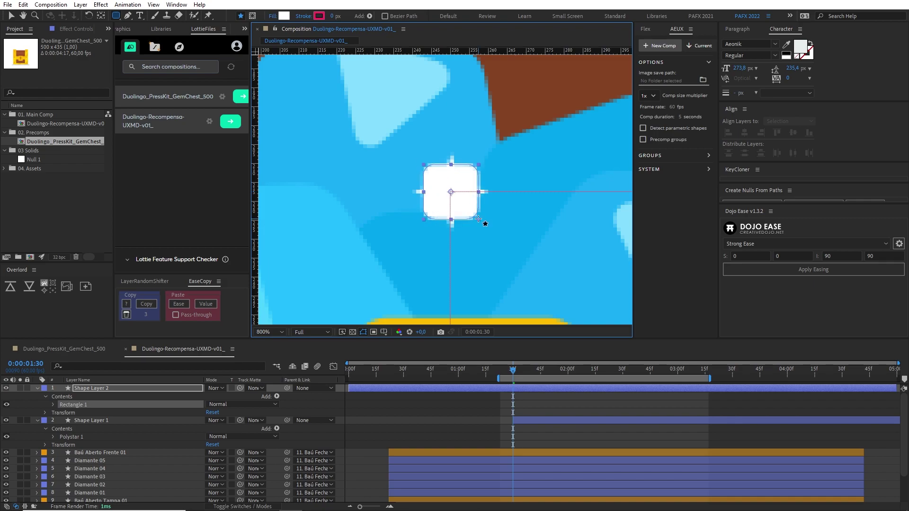
key(comma)
key(comma)
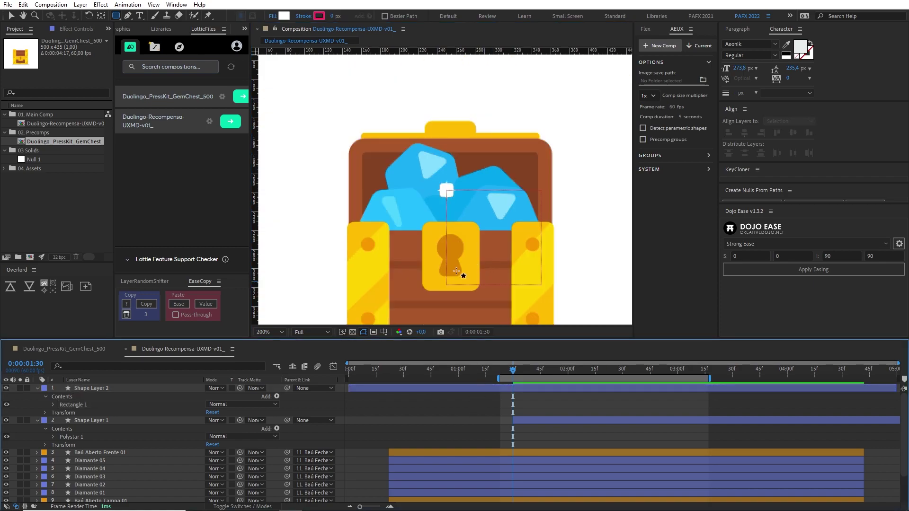
key(period)
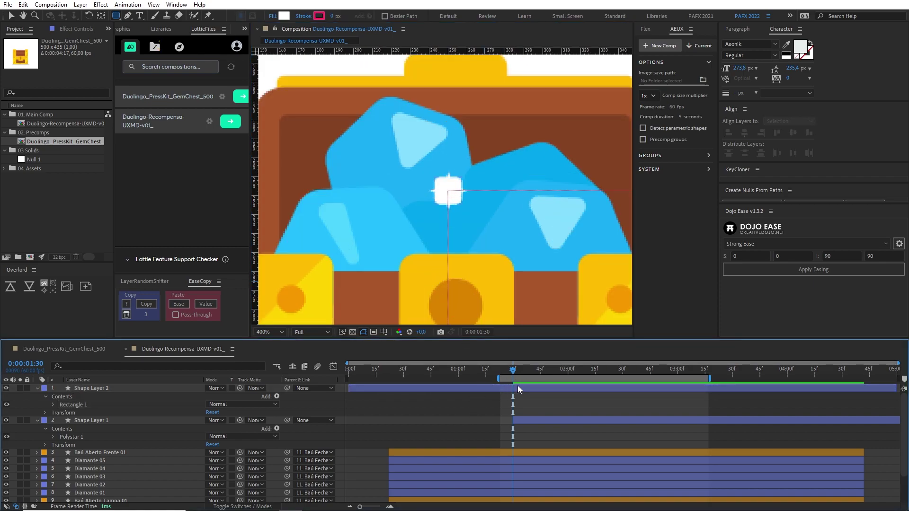
click(518, 385)
key(alt+bracketleft)
Set the rounded square's size to 13
key(u)
key(u)
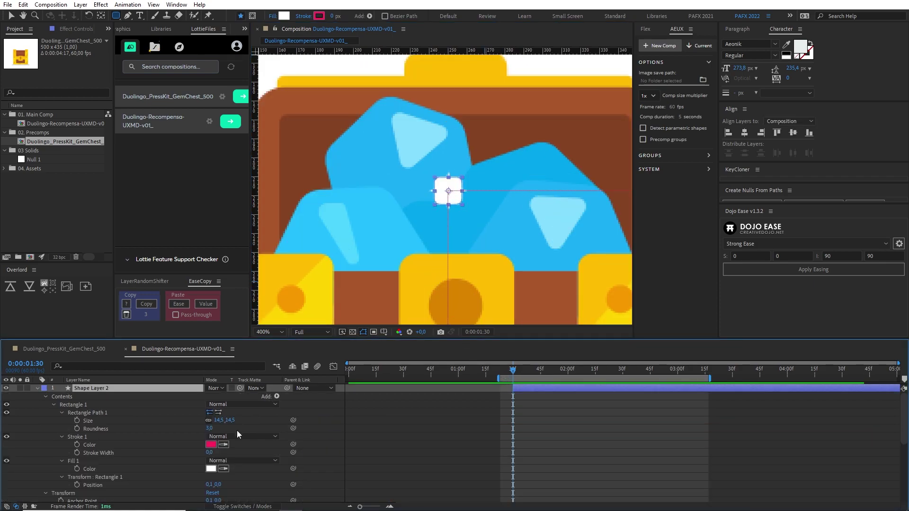
text(13)
key(Return)
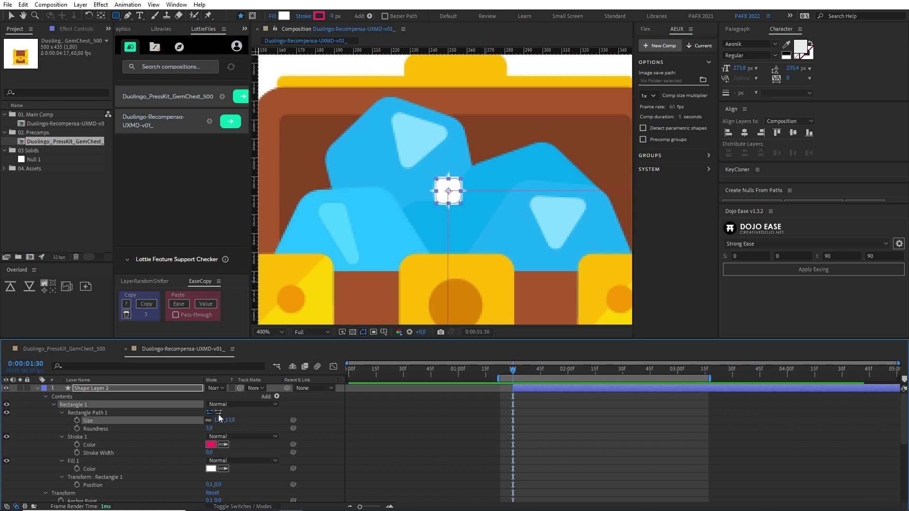
click(375, 427)
key(comma)
key(period)
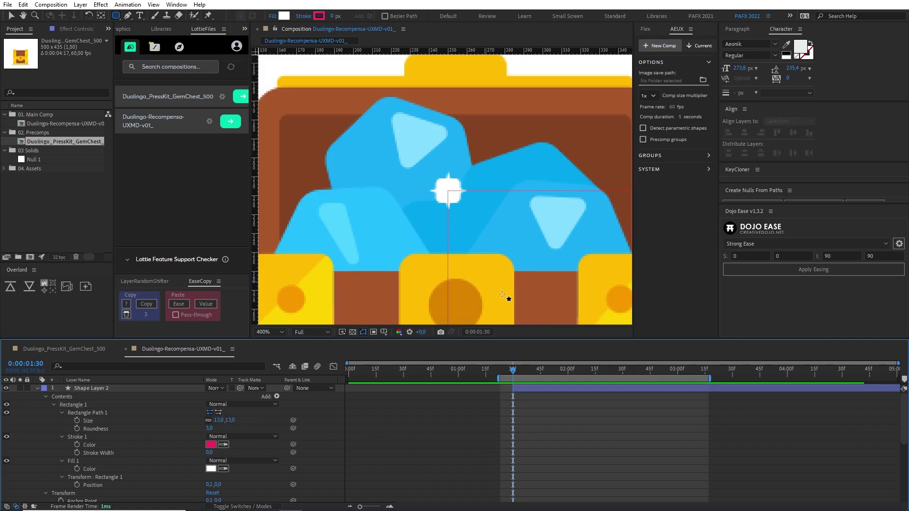
Give the square sparkle 75% opacity, hide its layer, and select the star layer
click(89, 388)
key(t)
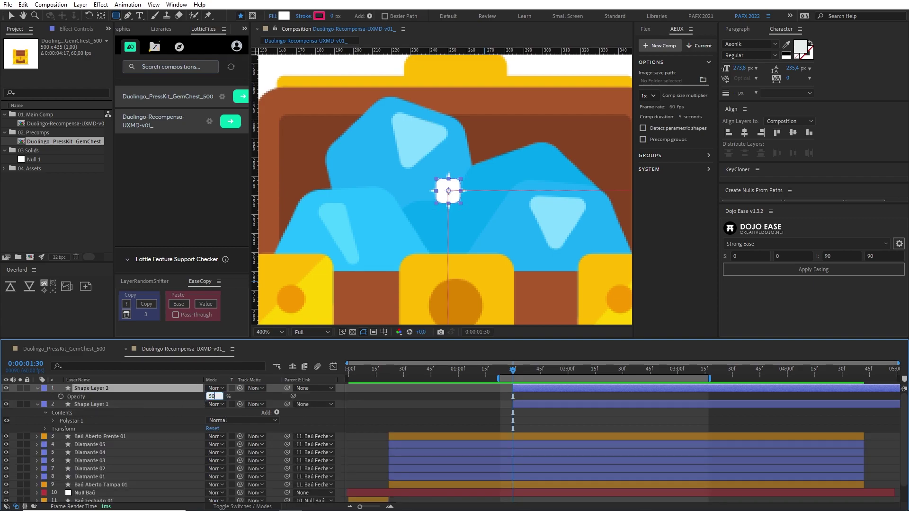
text(50)
key(Return)
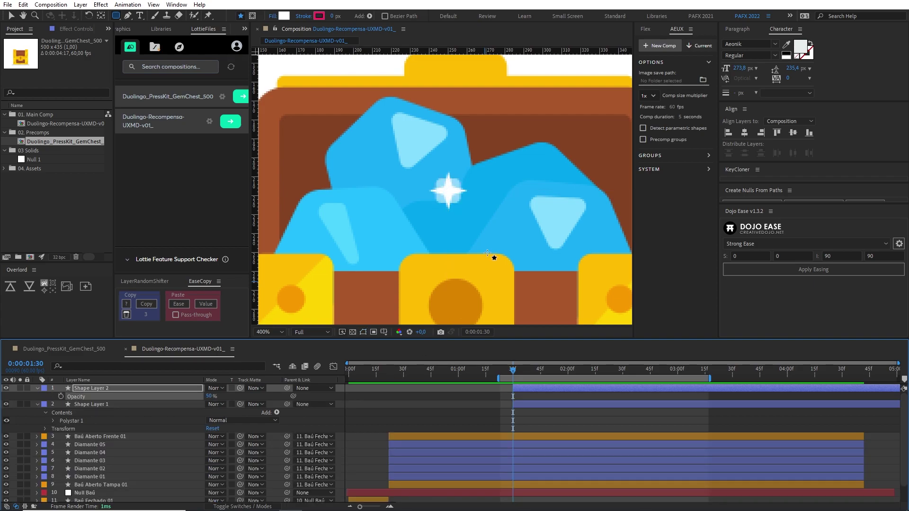
scroll(457, 248, down, 3)
scroll(456, 234, up, 3)
drag(209, 397, 209, 399)
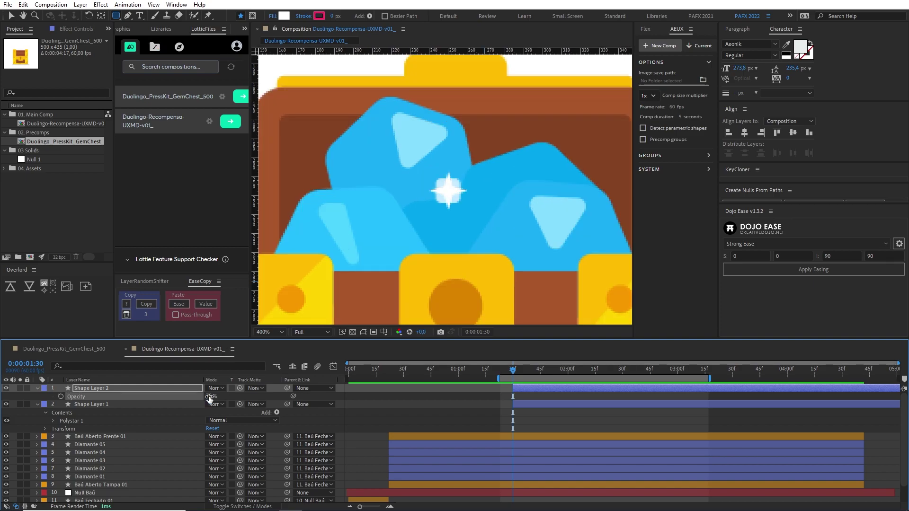
click(465, 425)
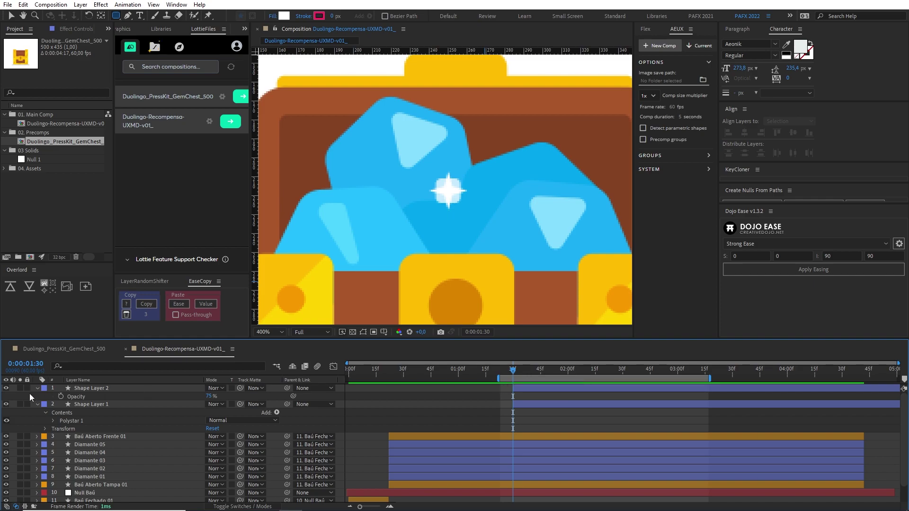
click(6, 389)
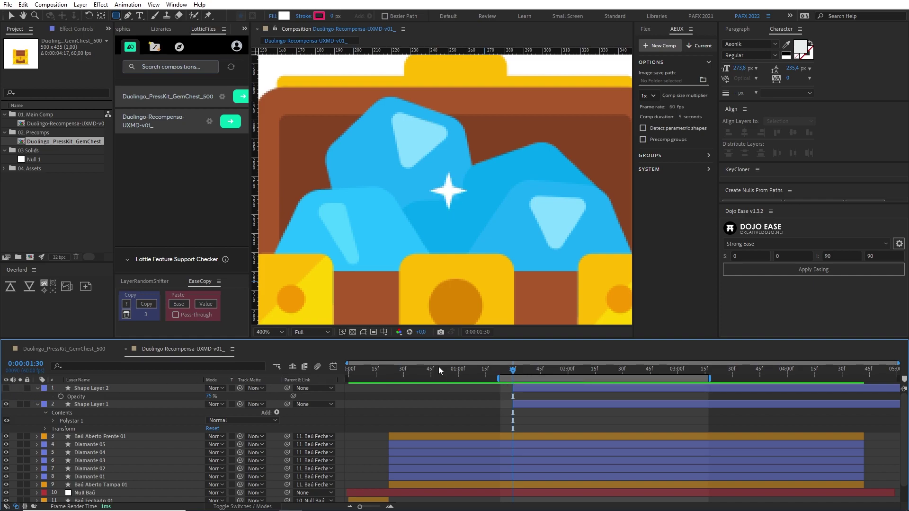
click(528, 404)
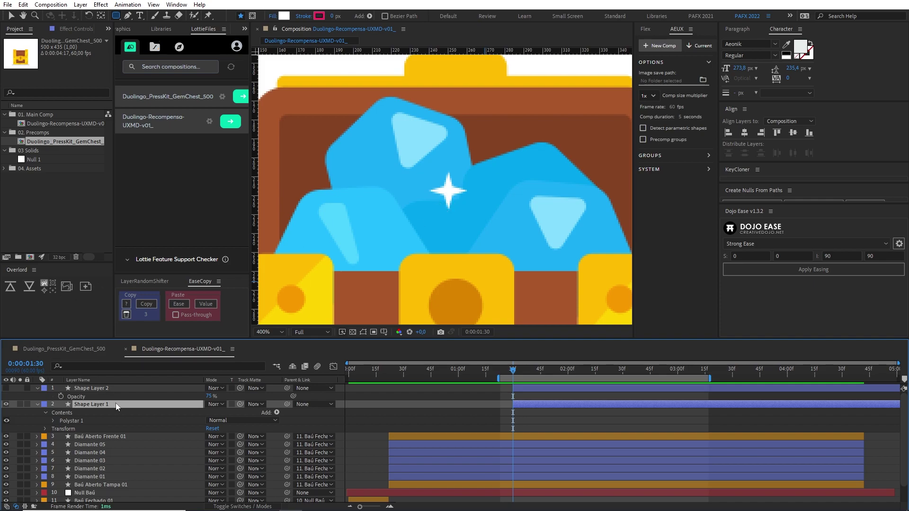
Rename Shape Layer 1 'Brilhinho Estrela' and Shape Layer 2 'Brilhinho Quadrado'
key(Return)
text(Brilhin)
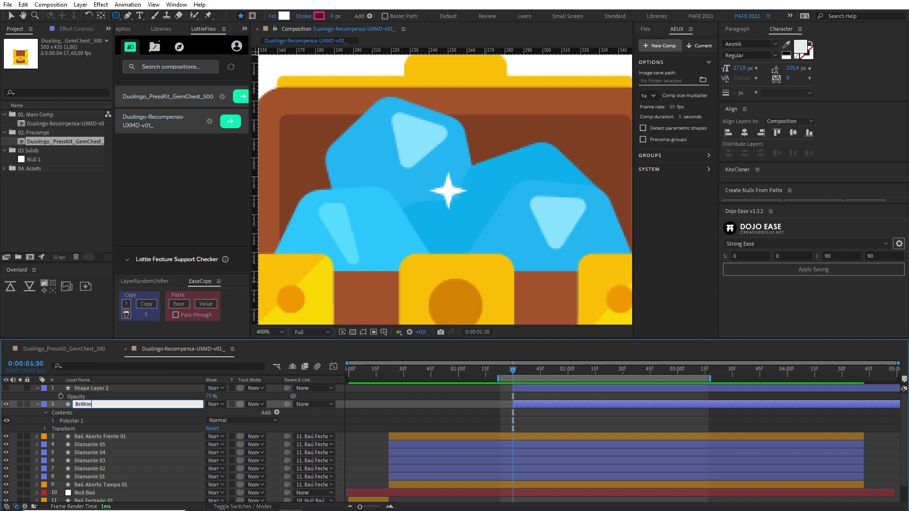
text(ho Estrela)
key(Return)
key(ctrl+Up)
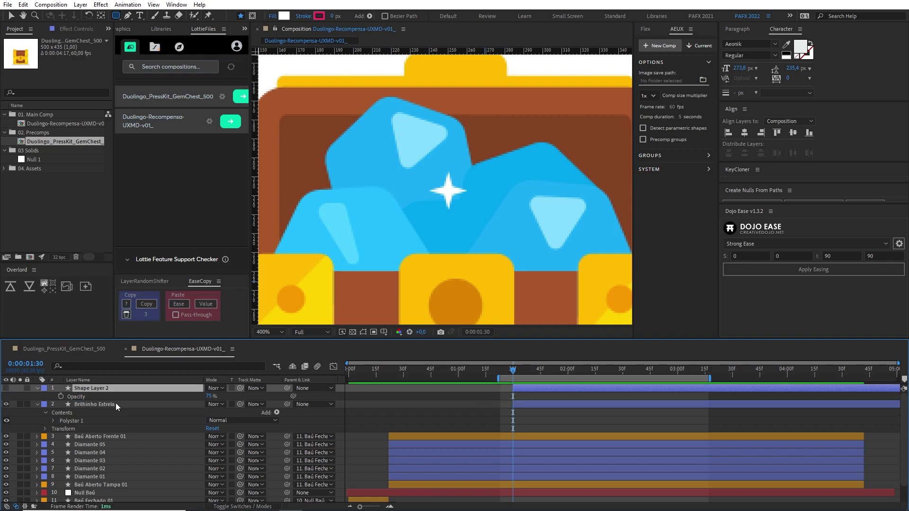
key(Return)
text(Brilhin)
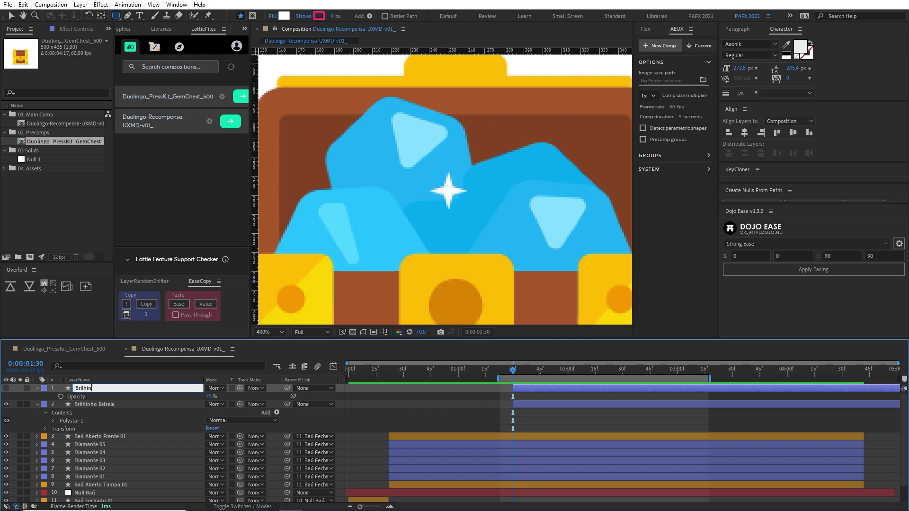
text(ho Quadrado)
key(Return)
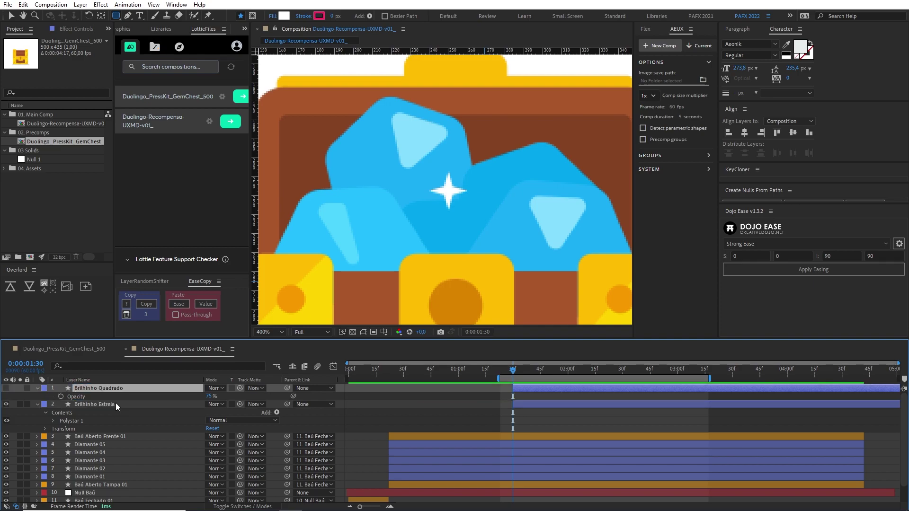
click(138, 405)
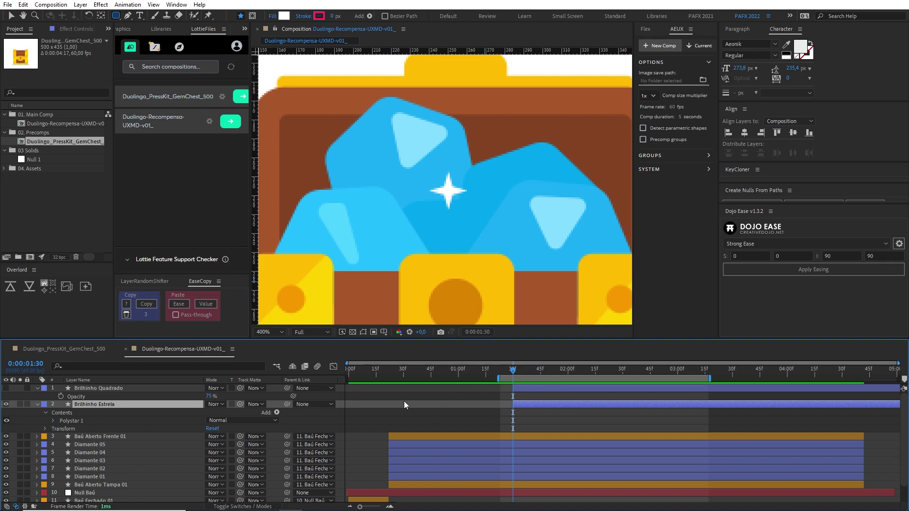
Keyframe Brilhinho Estrela's Scale from 0% at 0:00:01:30 to 100% shortly after
key(s)
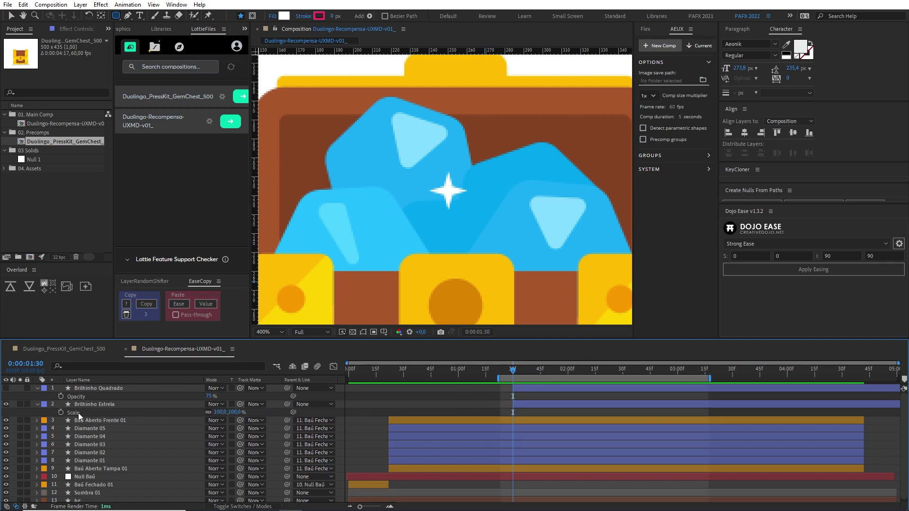
click(60, 413)
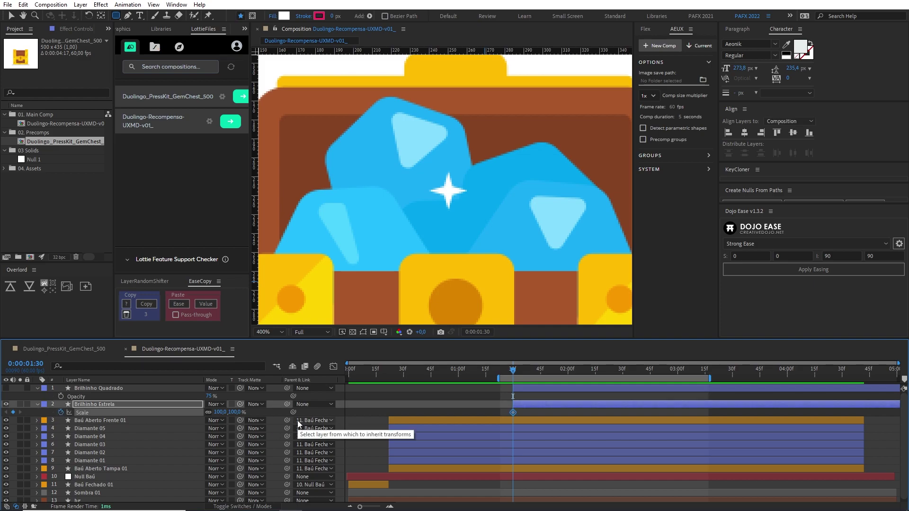
key(alt+shift+Right)
key(alt+shift+Right)
key(alt+shift+Right)
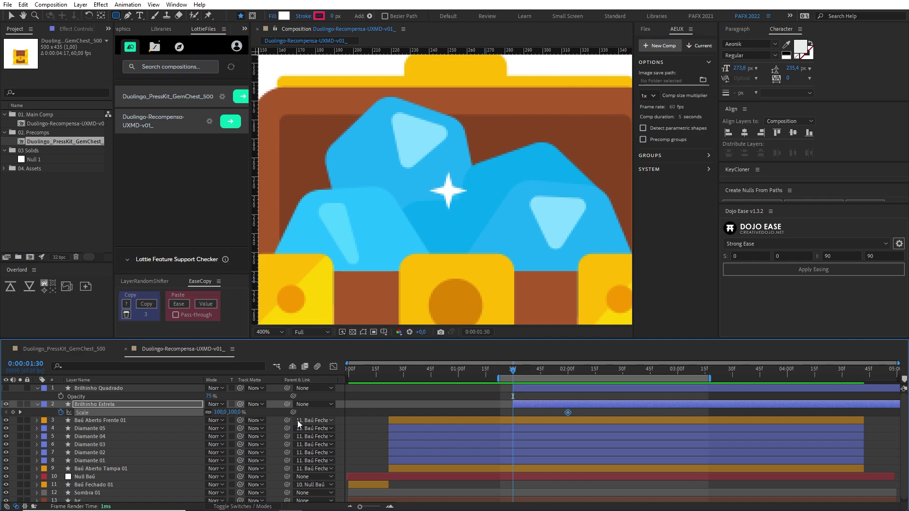
key(ctrl+k)
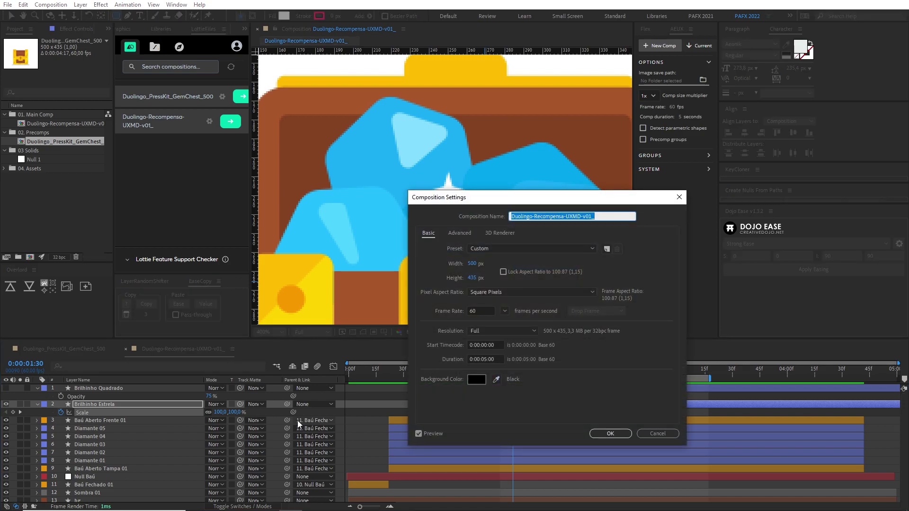
key(Escape)
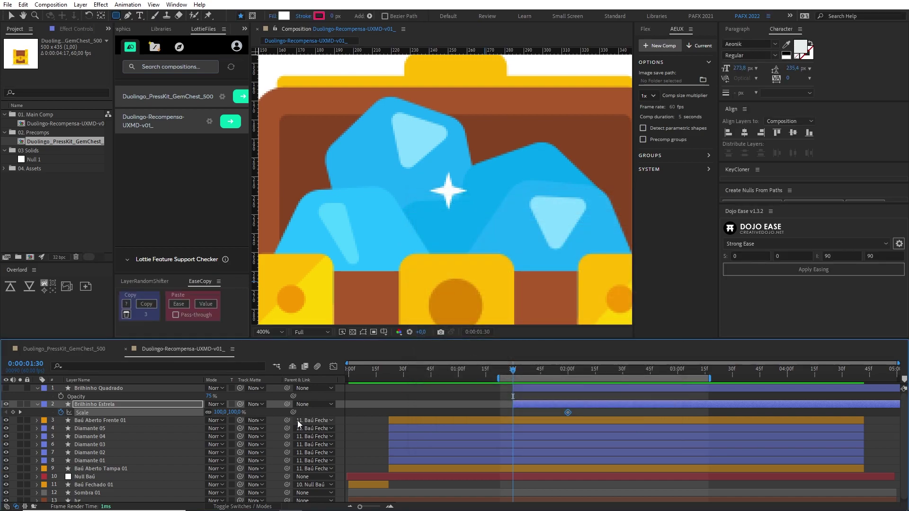
click(219, 412)
text(0)
key(Return)
drag(508, 373, 552, 416)
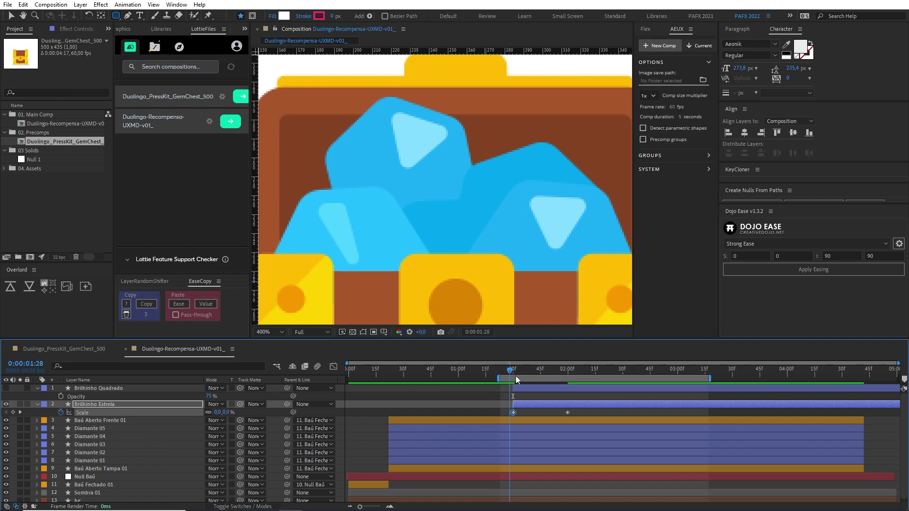
Ease the 100% Scale keyframe and preview the star growing in
click(568, 413)
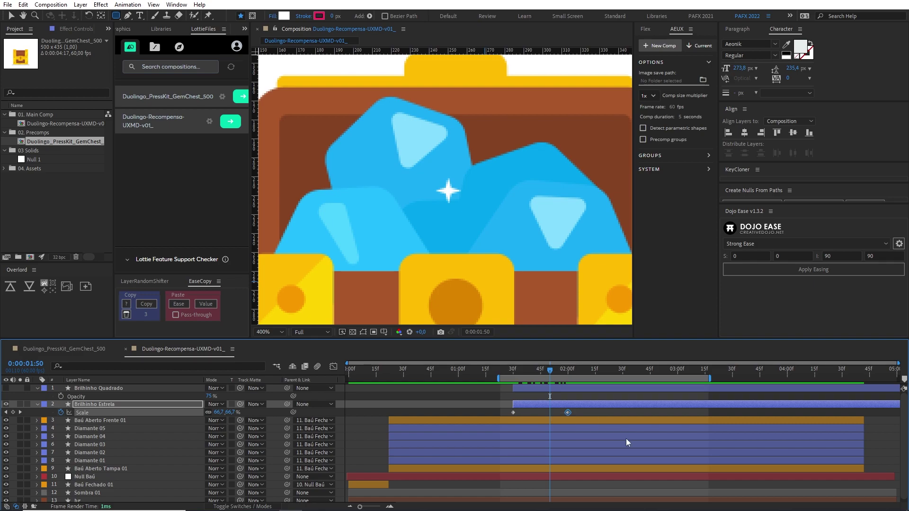
click(835, 255)
click(835, 270)
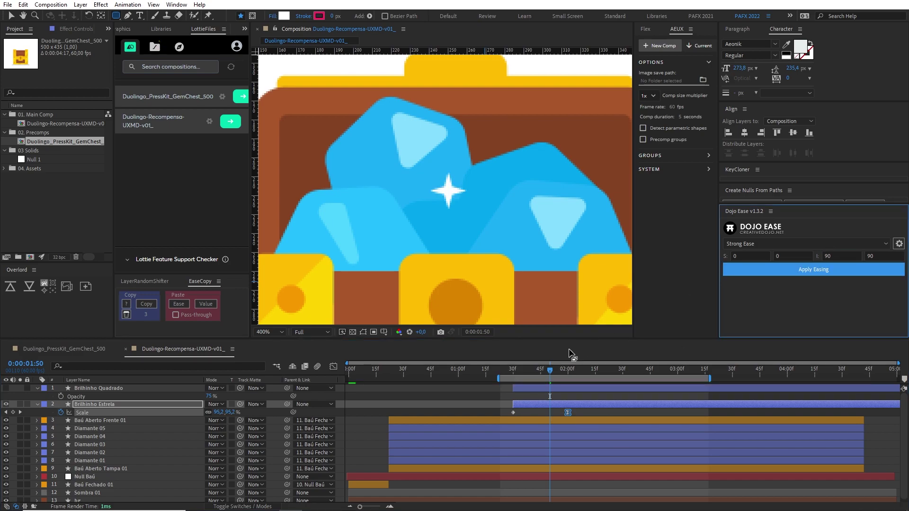
click(513, 372)
drag(511, 372, 512, 368)
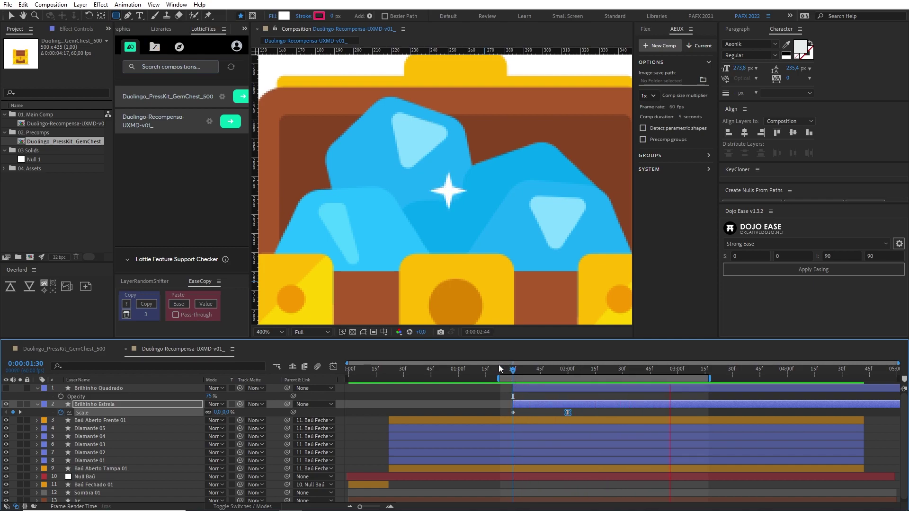
click(515, 372)
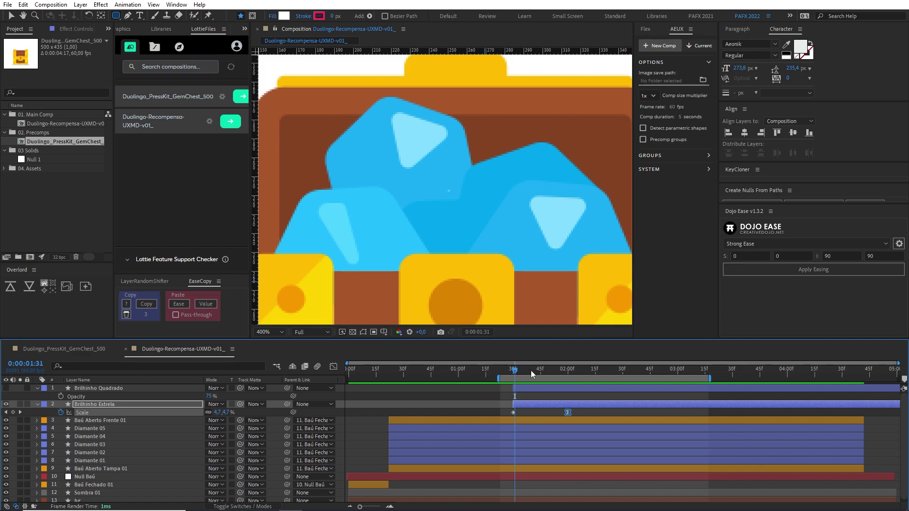
click(530, 370)
drag(530, 370, 513, 380)
click(175, 404)
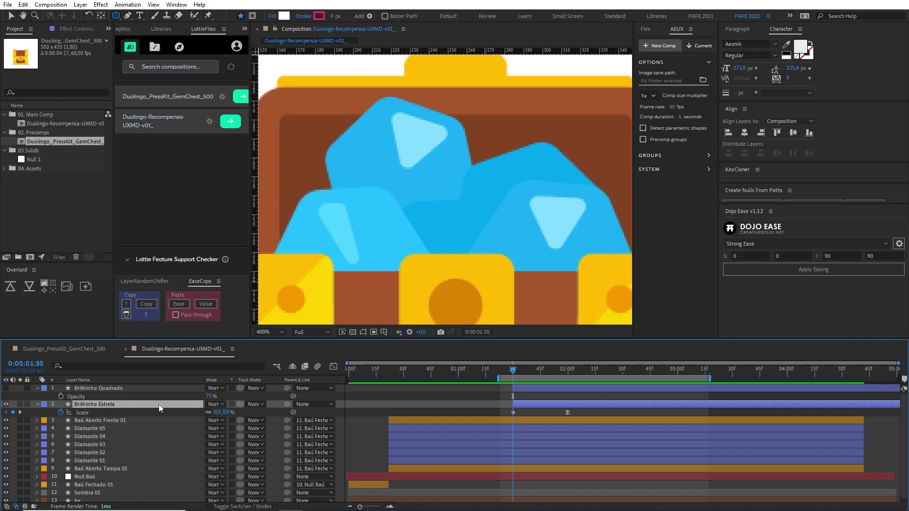
key(space)
key(space)
Keyframe Brilhinho Estrela's Rotation from -180° at 0:00:01:30 to 0° as it scales in
key(shift+r)
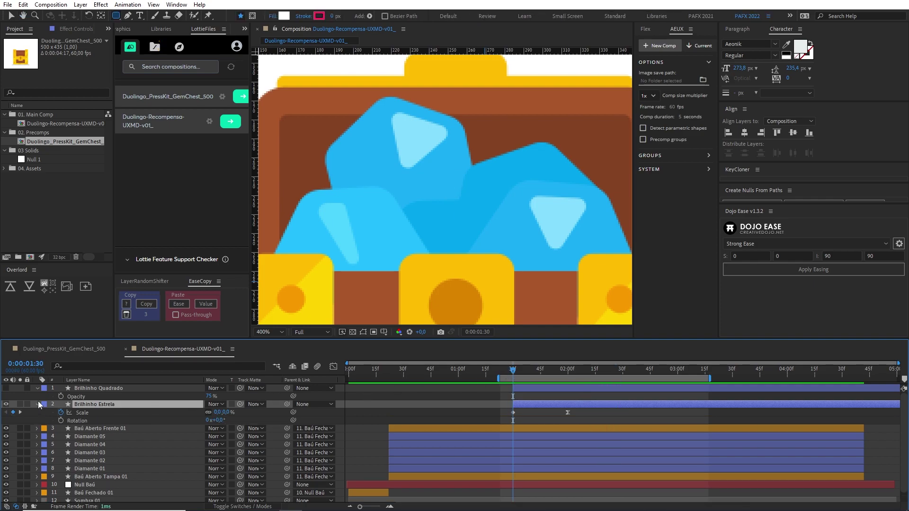
click(61, 421)
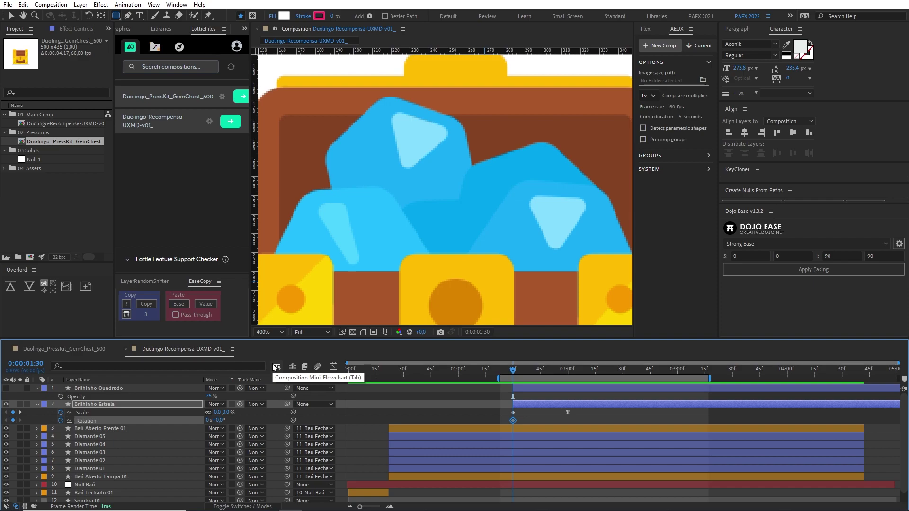
key(alt+shift+Right)
key(alt+shift+Right)
key(alt+shift+Right)
key(alt+shift+Right)
key(alt+shift+Right)
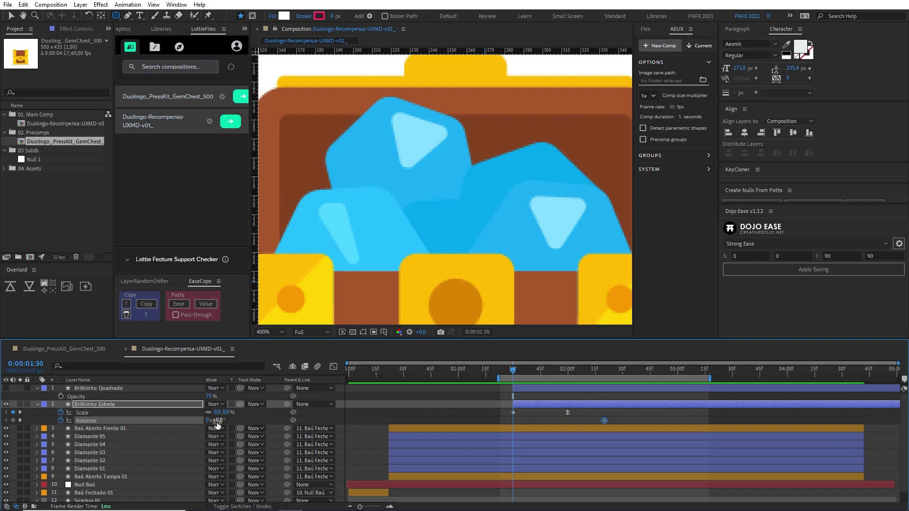
click(217, 421)
text(-180)
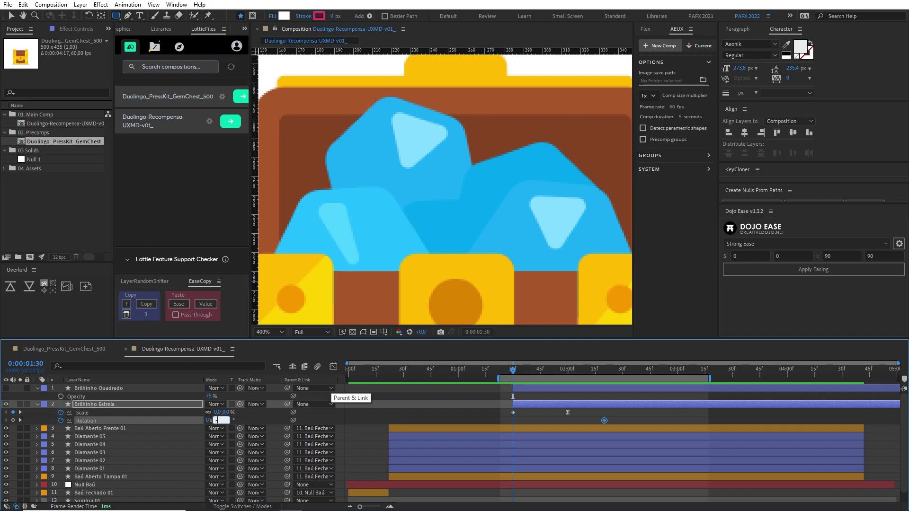
key(Return)
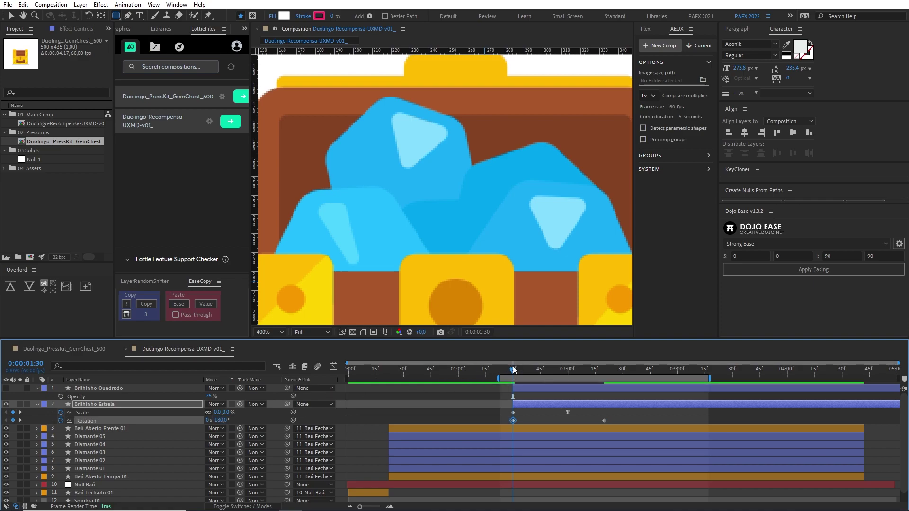
mouse_move(513, 369)
mouse_down()
mouse_move(601, 370)
mouse_move(553, 393)
mouse_up()
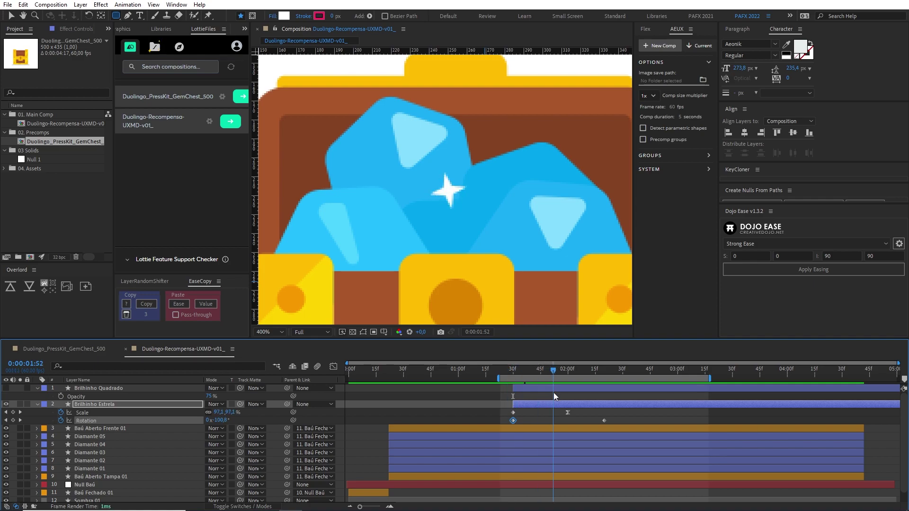
drag(553, 393, 567, 389)
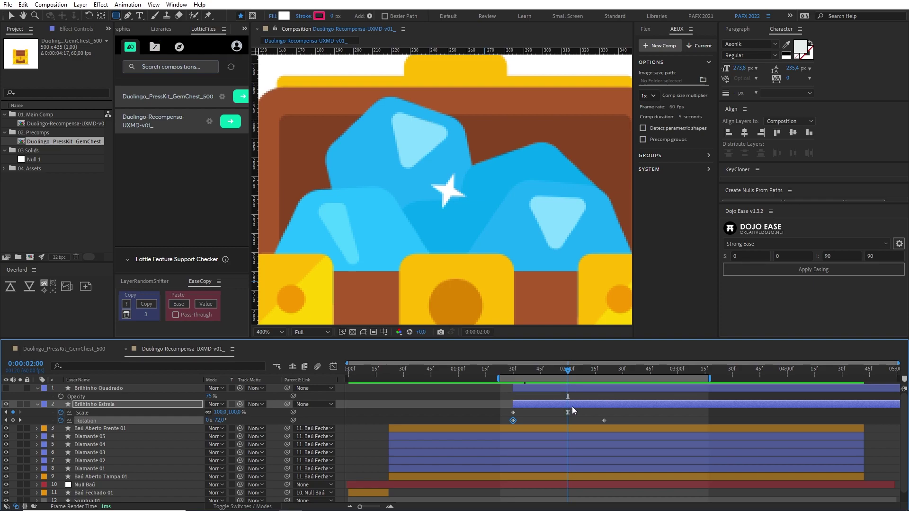
Paste the 100% Scale keyframe at 0:00:02:10 and the 0% keyframe at 0:00:02:30
key(shift+Page_Down)
drag(555, 412, 578, 419)
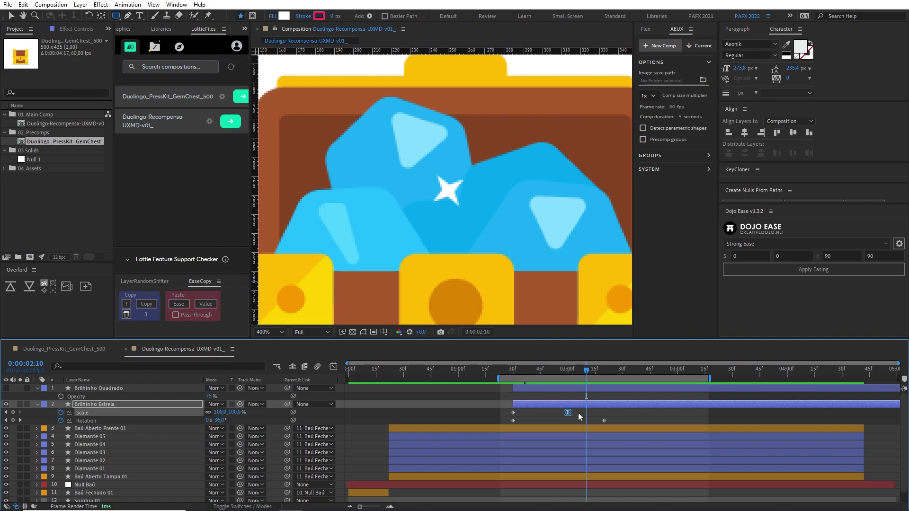
key(ctrl+c)
key(ctrl+v)
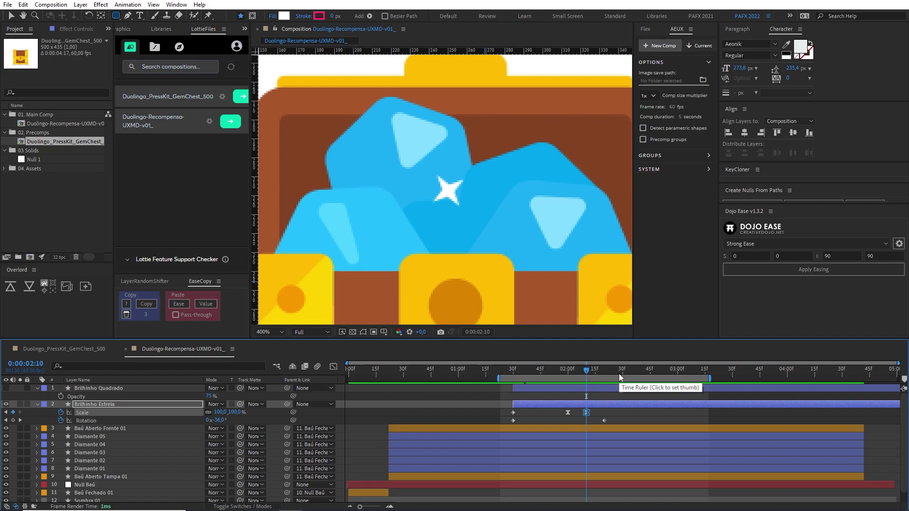
key(shift+Page_Down)
key(shift+Page_Down)
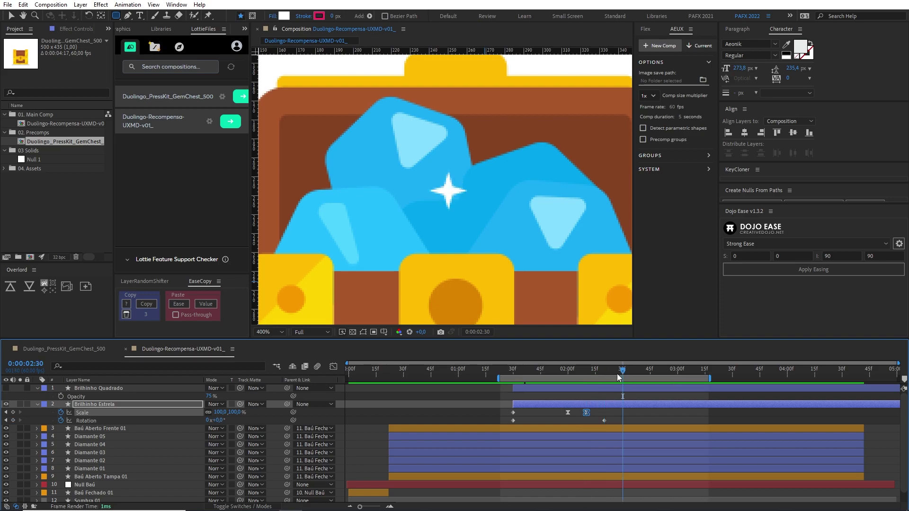
click(513, 413)
key(ctrl+c)
key(ctrl+v)
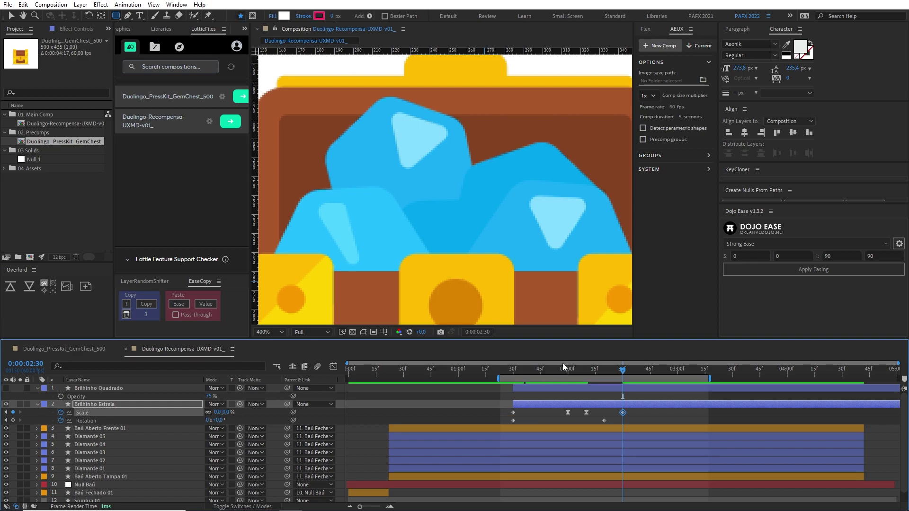
Drag the second Rotation keyframe later and preview the sparkle
click(512, 370)
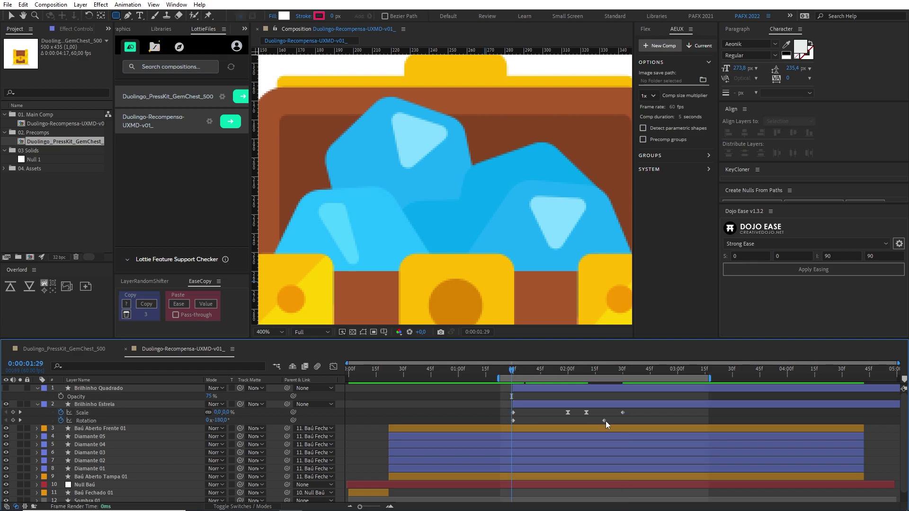
drag(604, 420, 623, 420)
key(space)
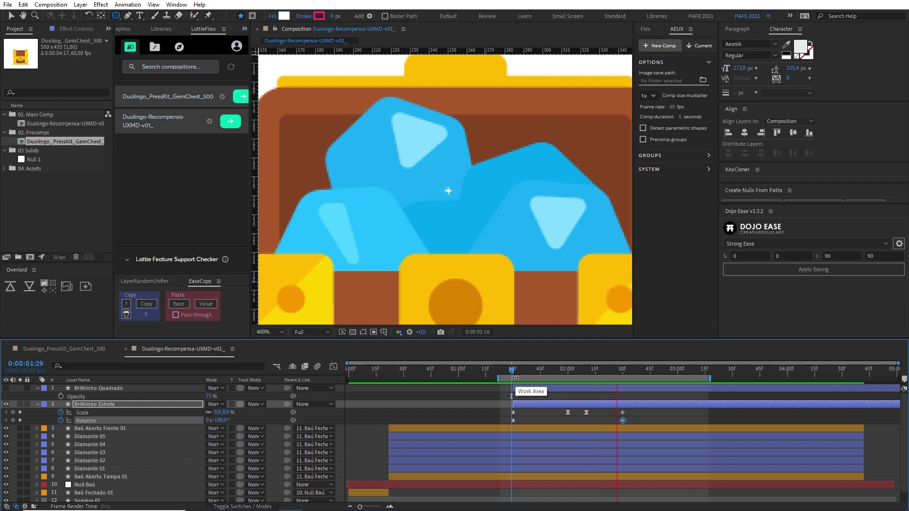
click(505, 369)
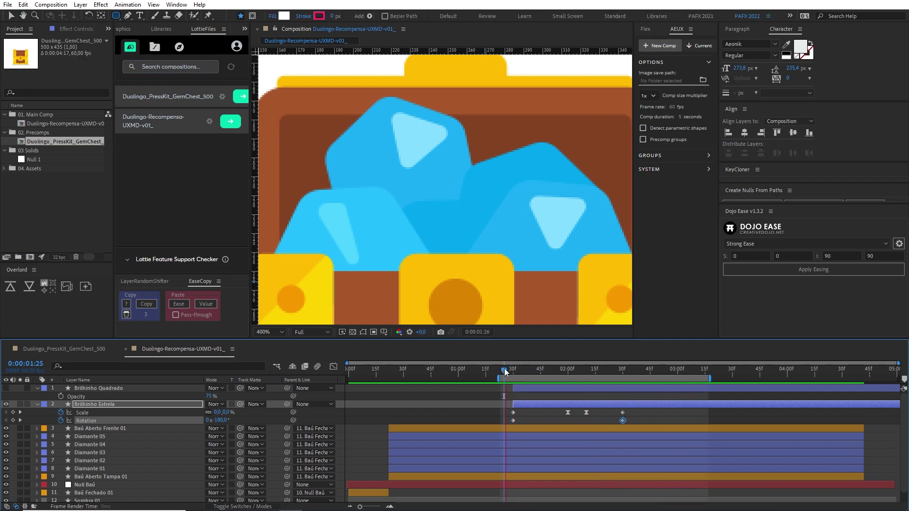
drag(504, 371, 515, 371)
click(513, 420)
key(space)
click(615, 419)
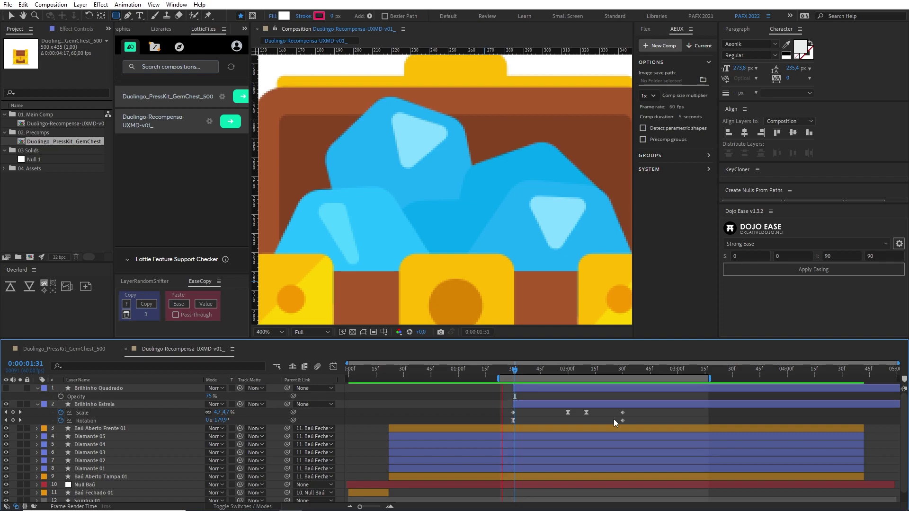
Move the later Scale and Rotation keyframes about 15 frames earlier and preview
drag(551, 411, 640, 428)
key(alt+shift+Left)
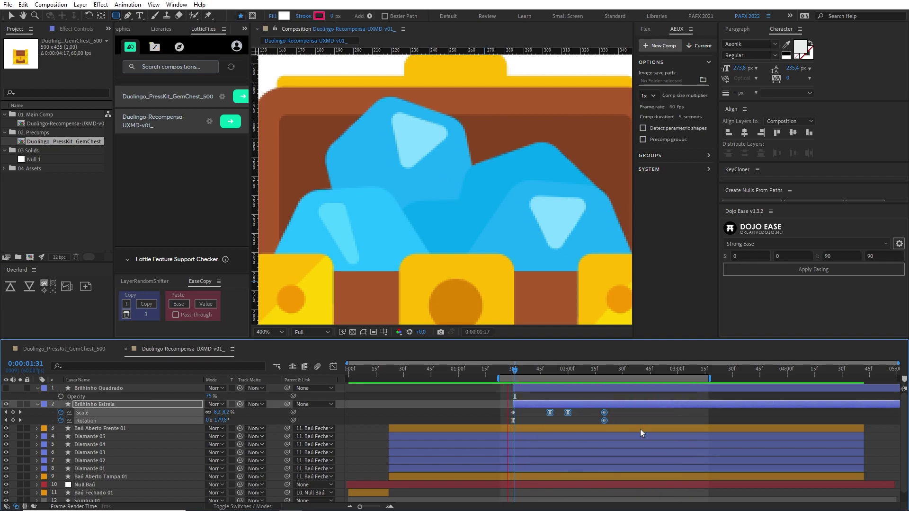
key(space)
key(space)
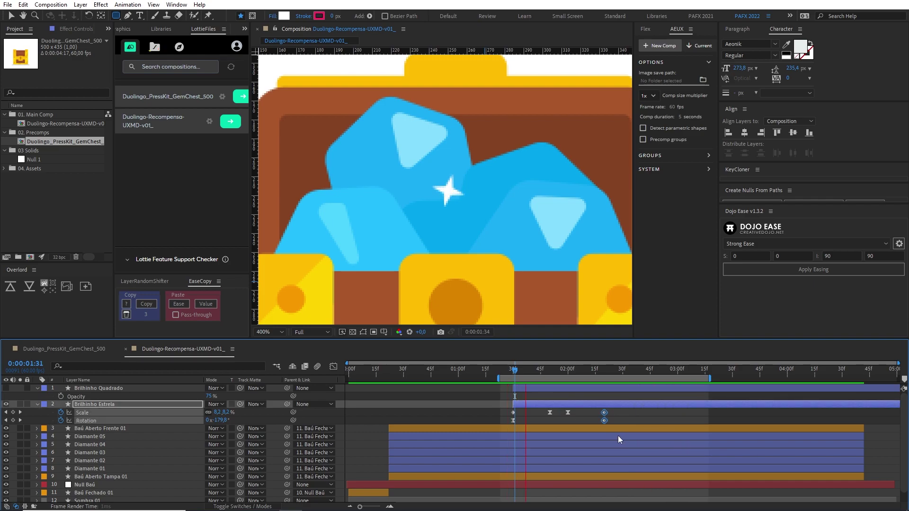
key(alt+Left)
key(alt+Left)
key(alt+Left)
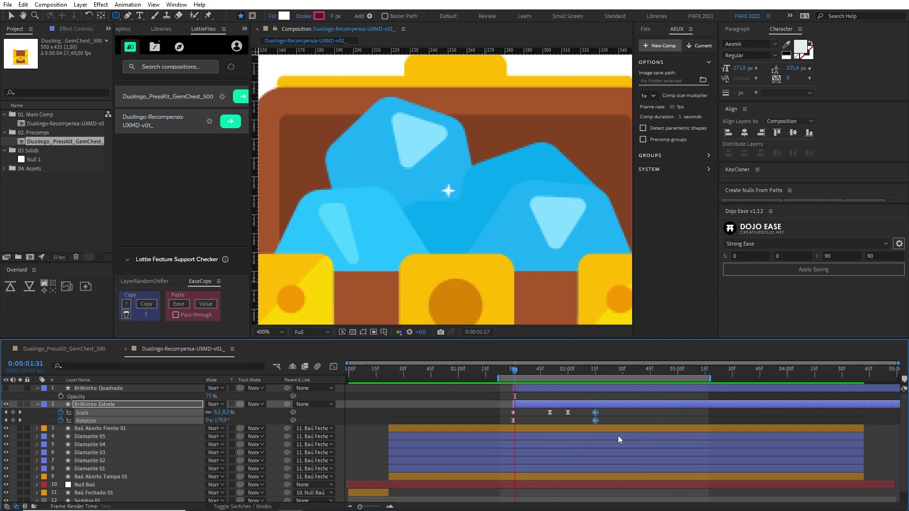
key(space)
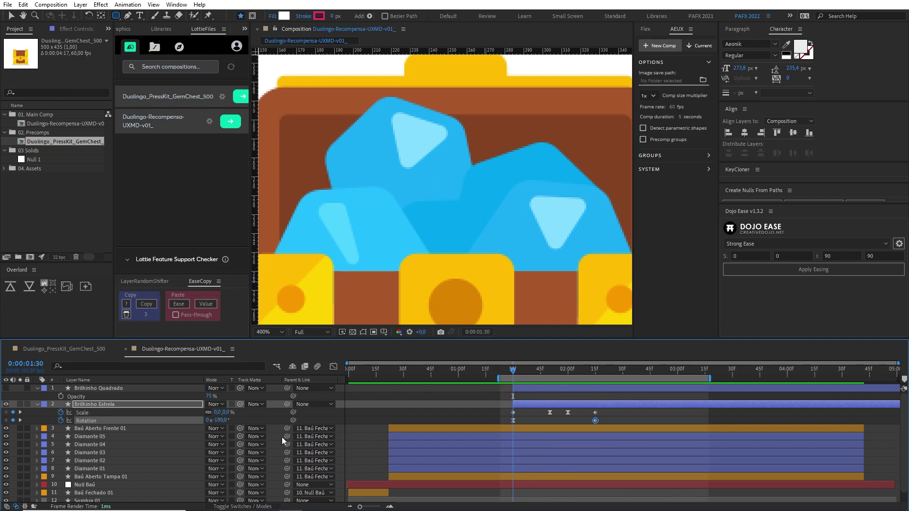
Try a -270° starting rotation for the star and preview the spin
click(244, 422)
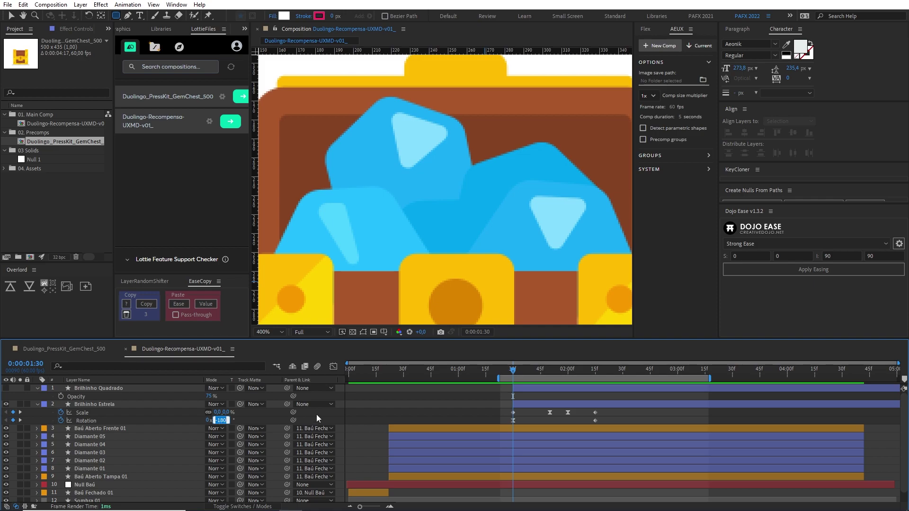
text(-270)
key(Return)
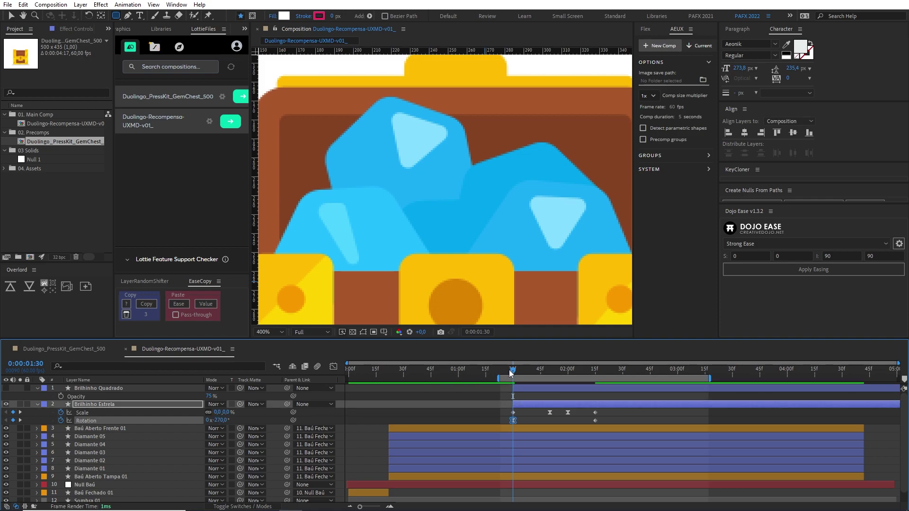
click(509, 370)
key(space)
key(space)
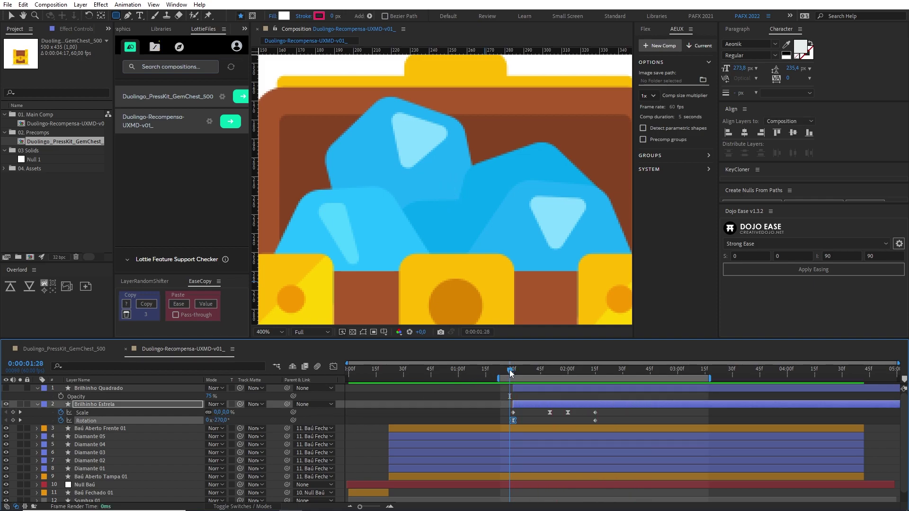
scroll(482, 270, down, 4)
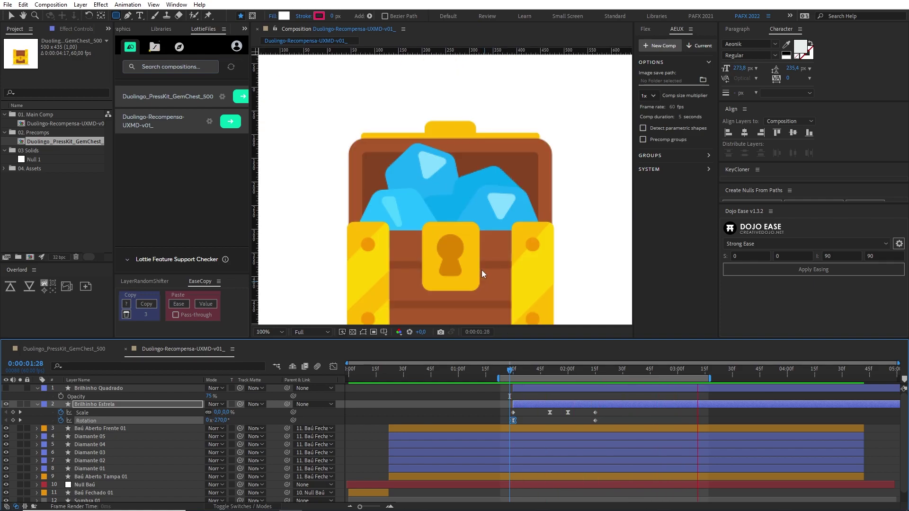
scroll(486, 276, up, 2)
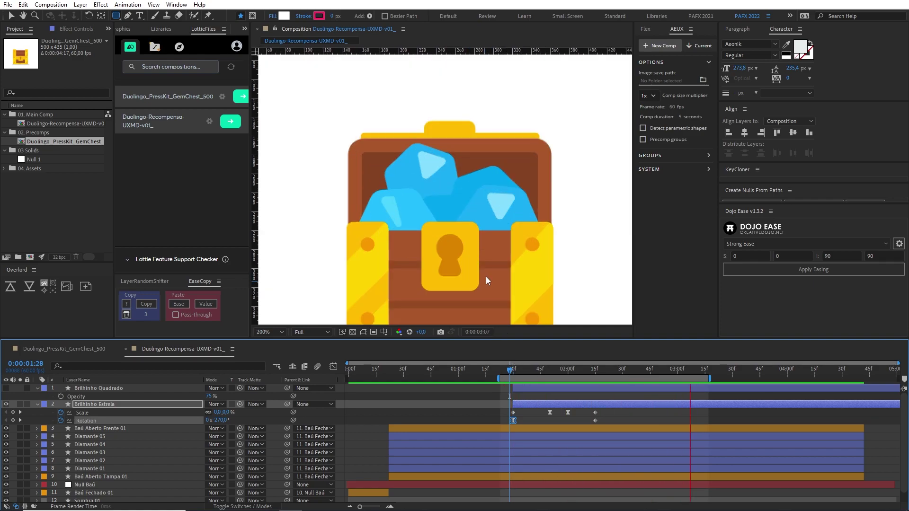
Change the 1:30 Rotation keyframe to -225°, preview, and unhide Brilhinho Quadrado
click(513, 370)
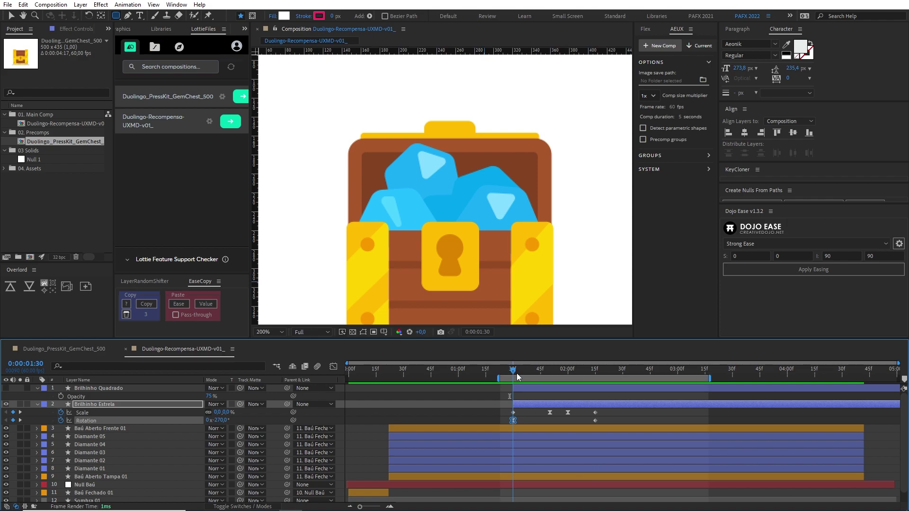
click(221, 420)
text(25)
key(Return)
click(504, 371)
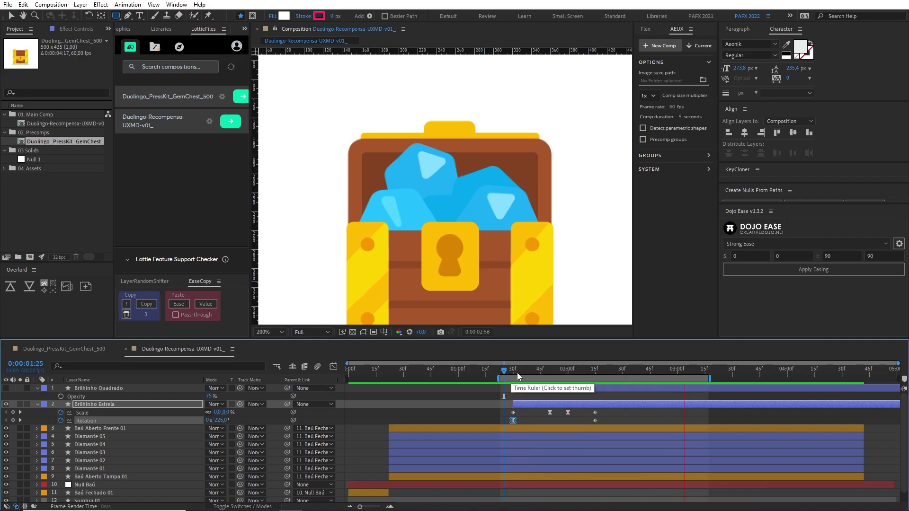
click(515, 372)
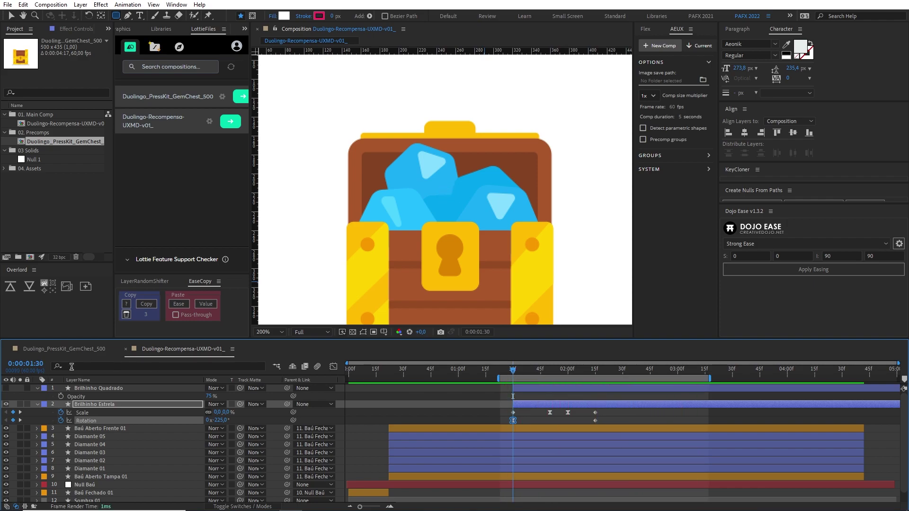
click(6, 388)
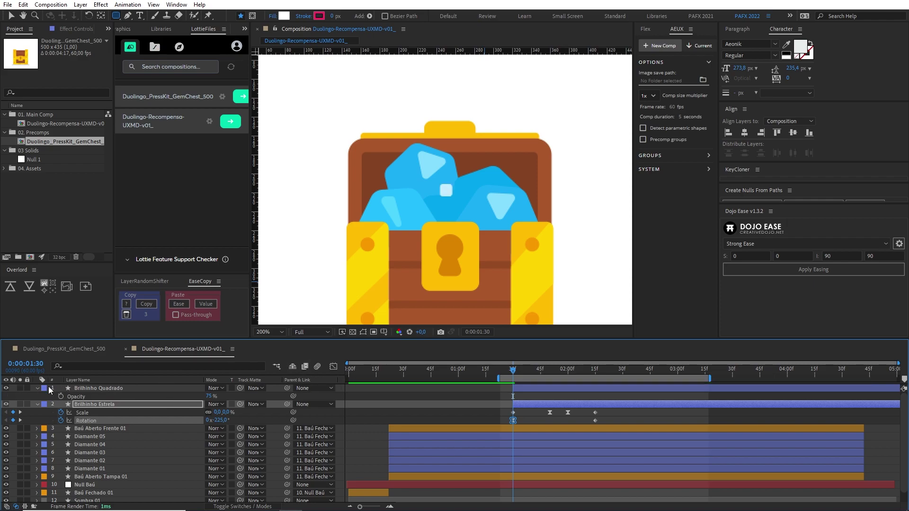
Inspect the star's Scale and Rotation keyframes and scrub through the sparkle animation
click(133, 413)
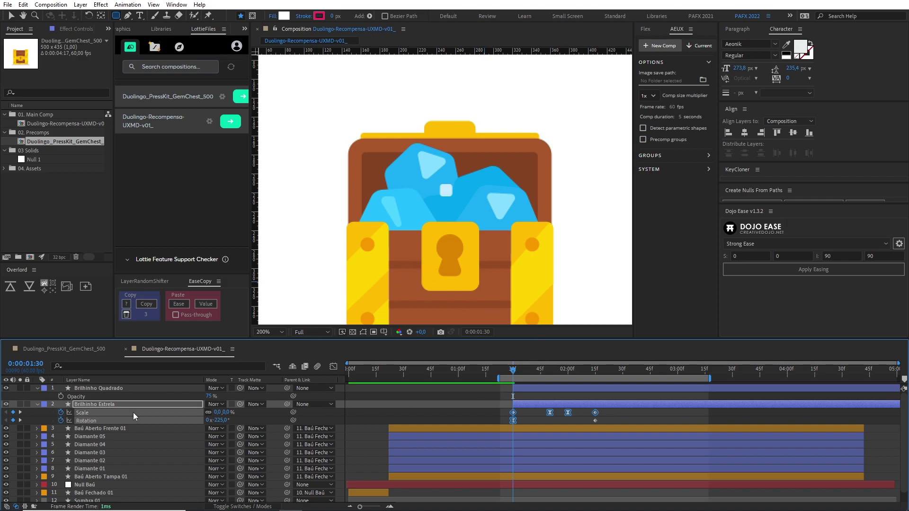
click(136, 390)
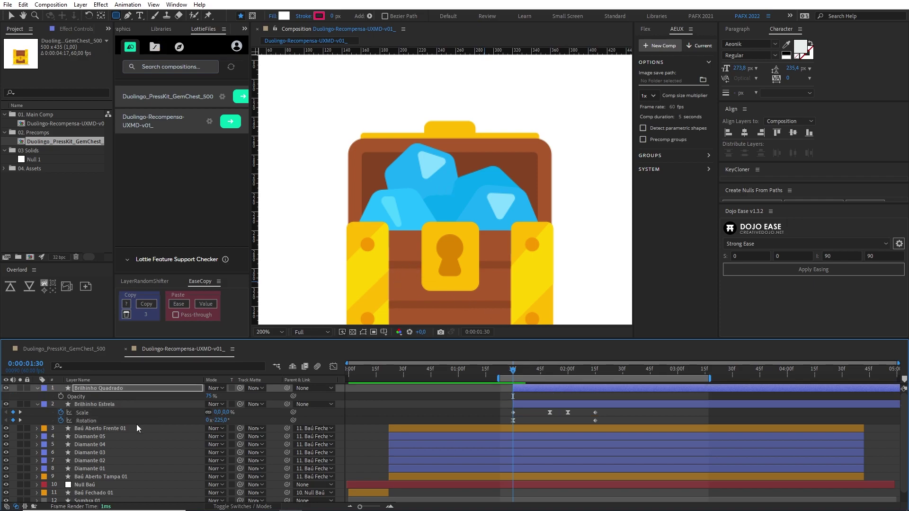
click(123, 421)
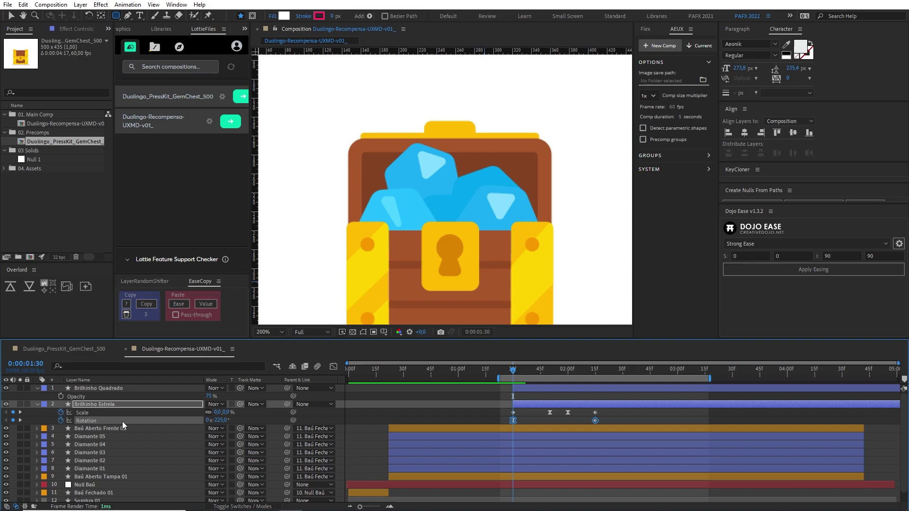
click(131, 388)
mouse_move(513, 370)
mouse_down()
mouse_move(571, 371)
mouse_move(549, 408)
mouse_up()
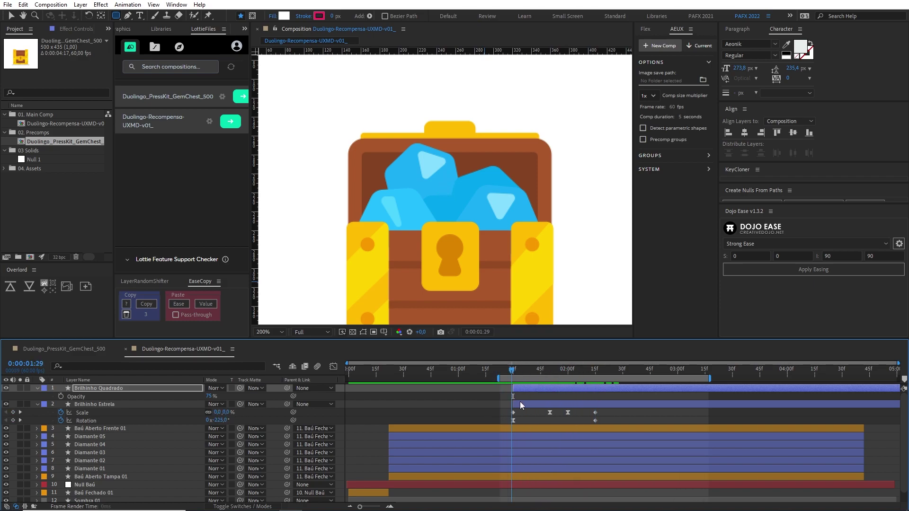
click(546, 407)
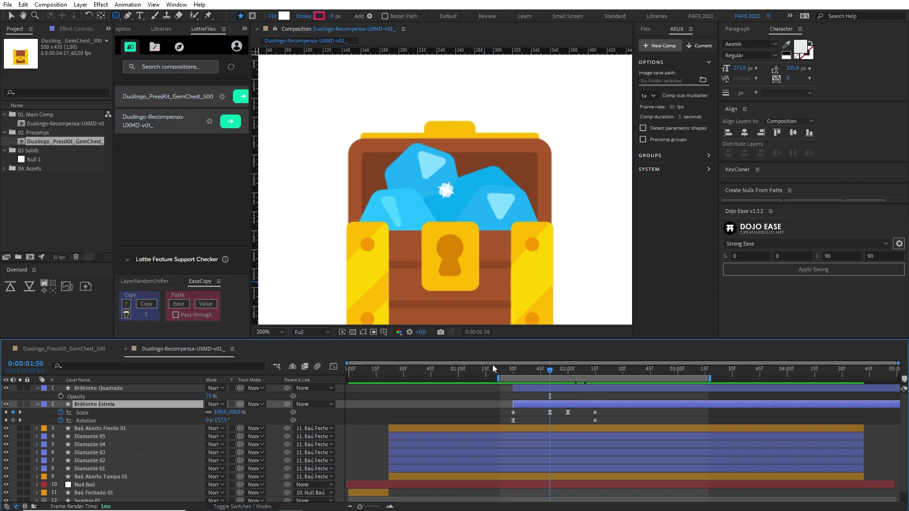
Give Brilhinho Quadrado eased Opacity keyframes fading in from 0%, with the first moved to about 1:33
click(93, 389)
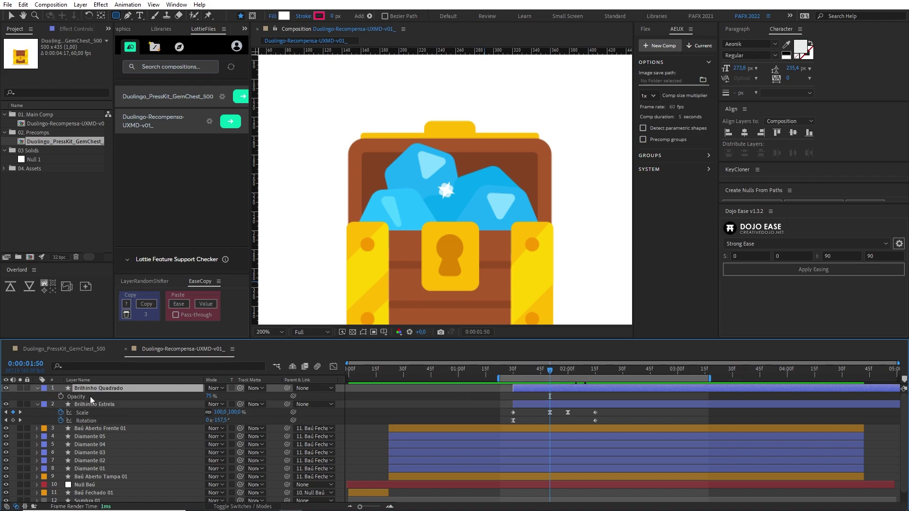
click(61, 397)
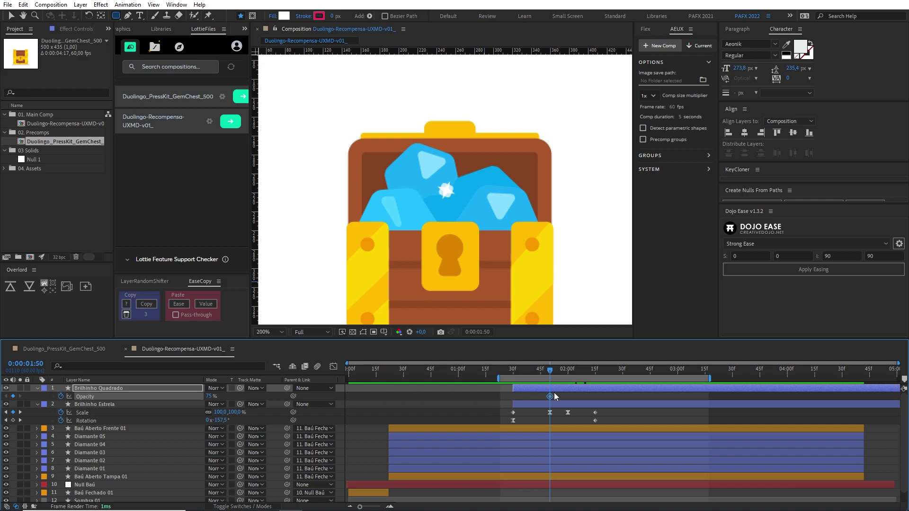
click(209, 397)
click(519, 371)
drag(550, 396, 533, 397)
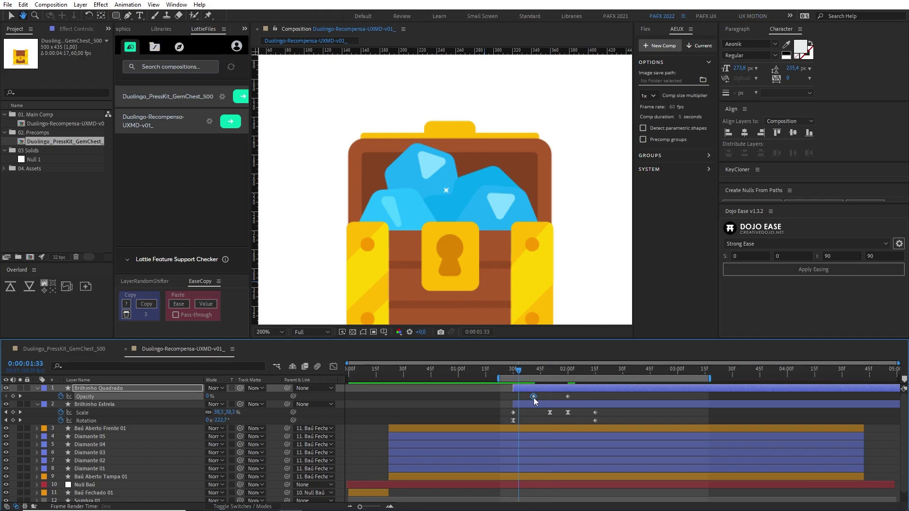
click(522, 371)
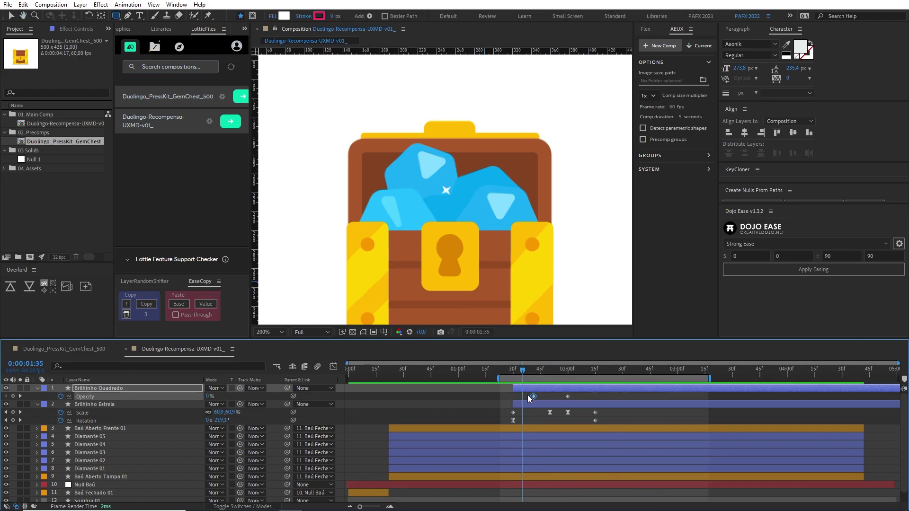
drag(533, 397, 584, 402)
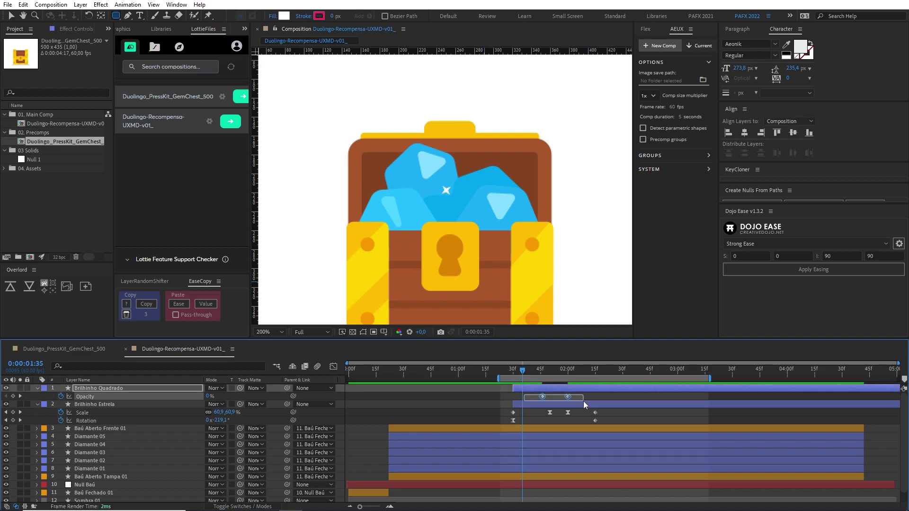
key(F9)
Preview the square's fade, then return to 1:46 with Brilhinho Estrela selected
key(space)
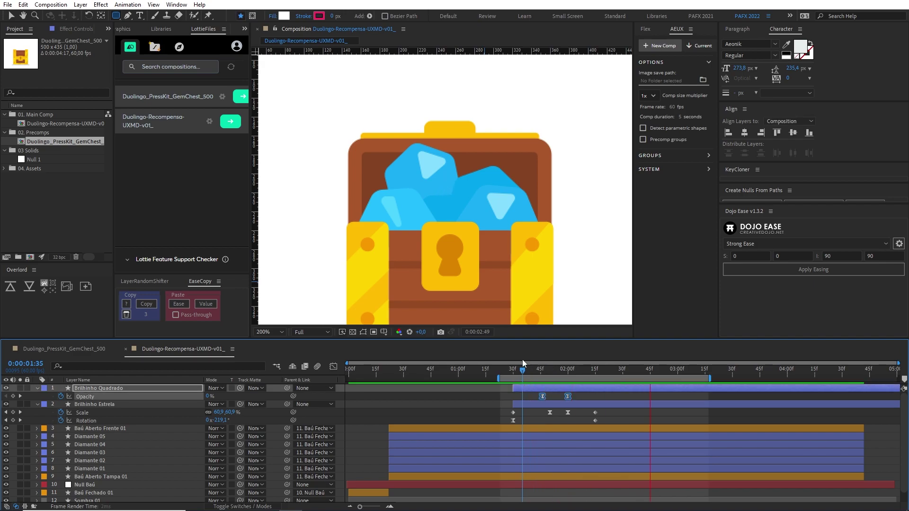
click(510, 371)
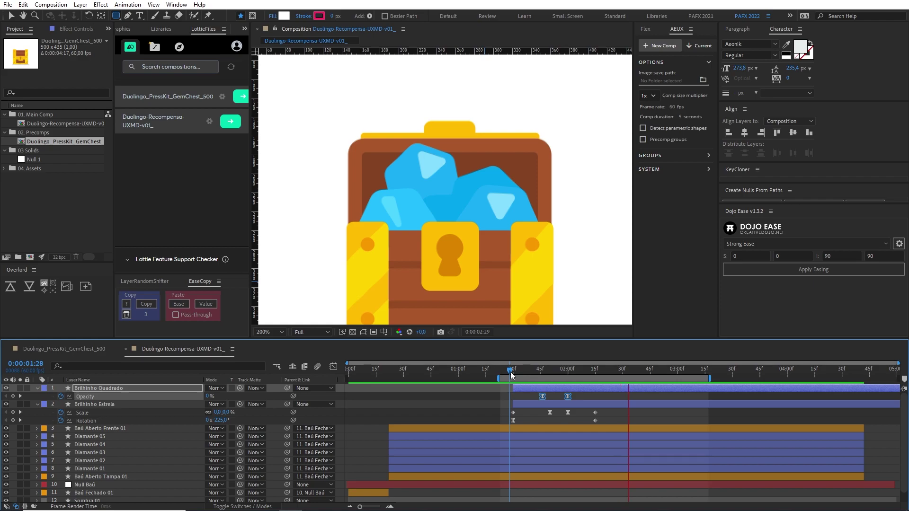
drag(510, 375, 566, 379)
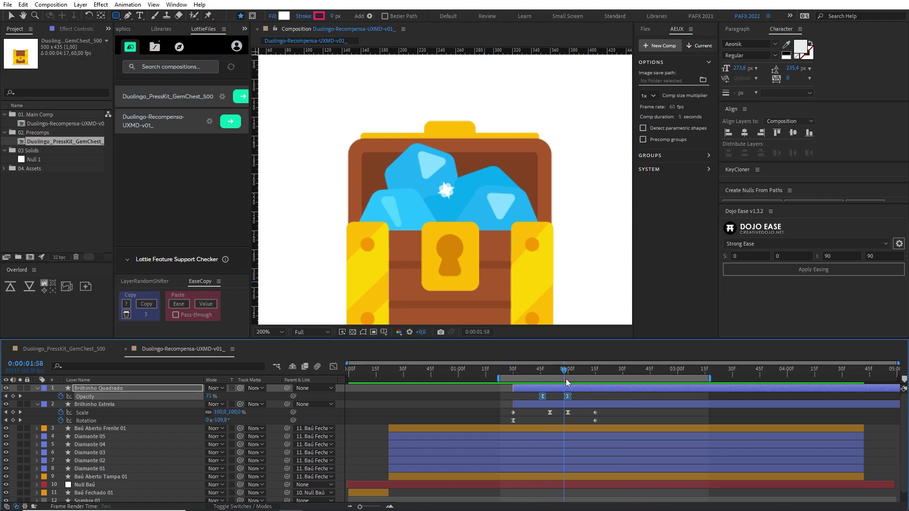
drag(567, 378, 542, 374)
click(536, 414)
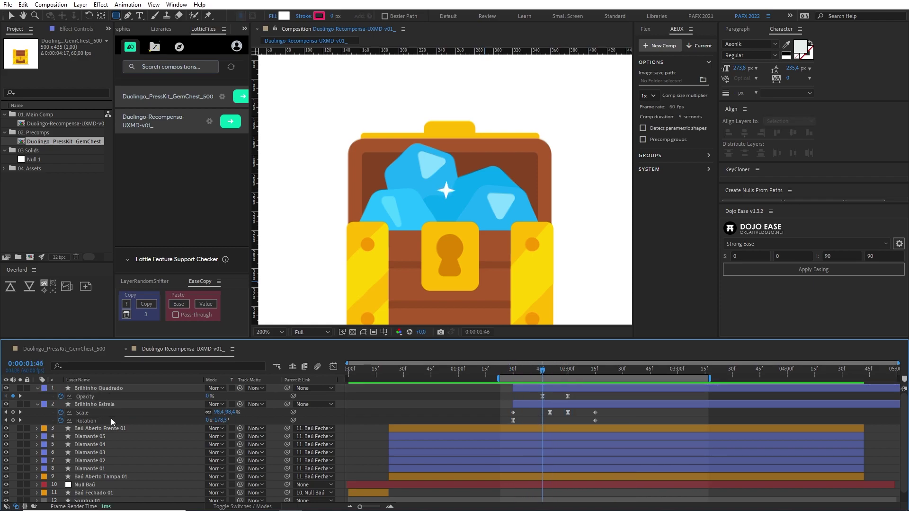
click(547, 403)
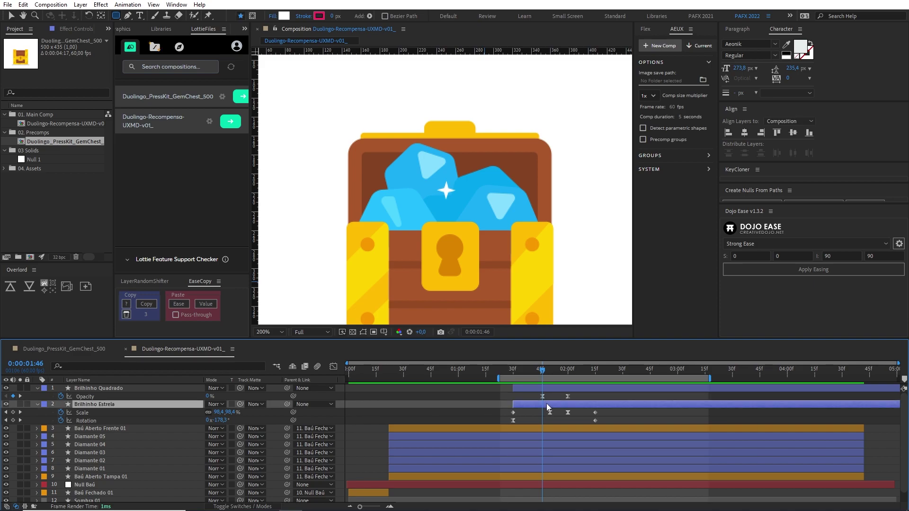
Keyframe Brilhinho Estrela's Opacity from 1:46 to 0% and apply Easy Ease to both keyframes
key(t)
click(60, 413)
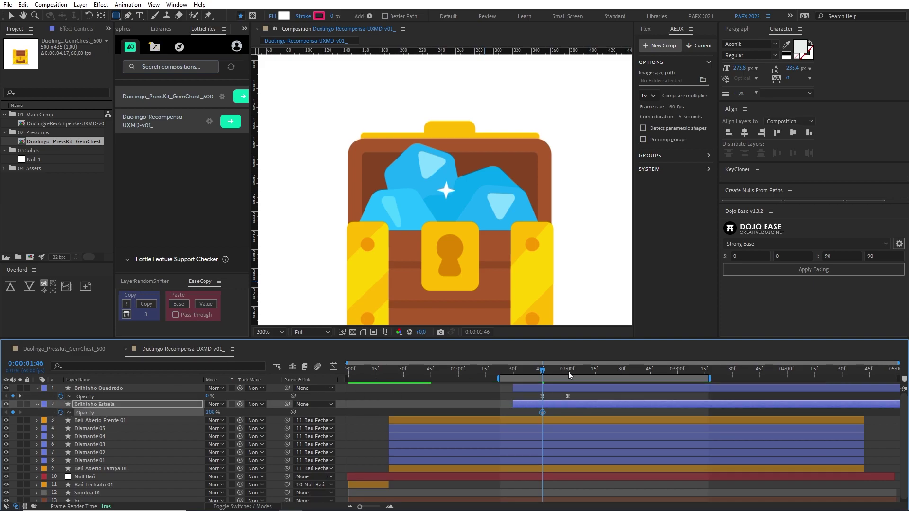
key(k)
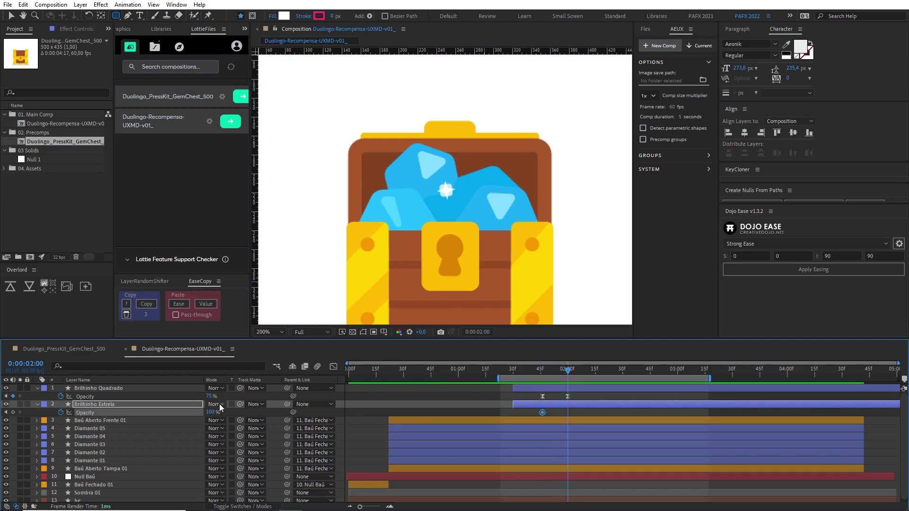
click(526, 370)
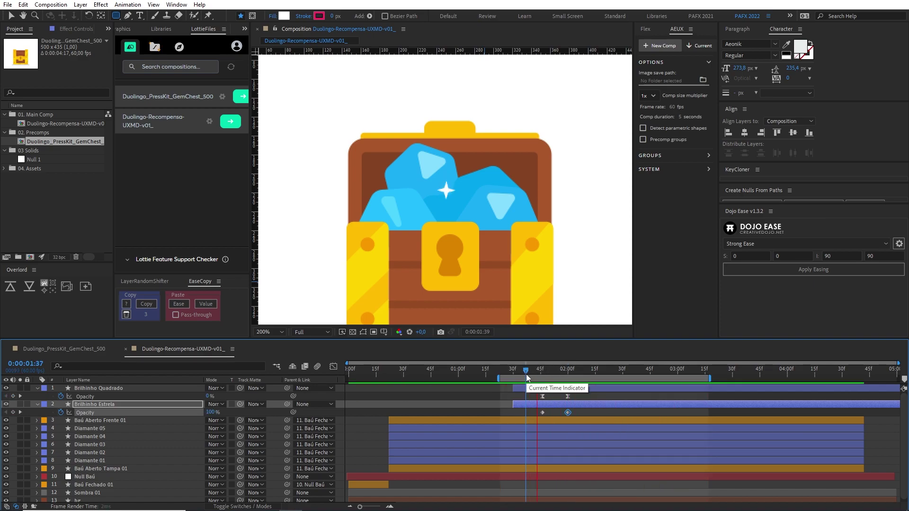
drag(527, 410, 584, 425)
key(F9)
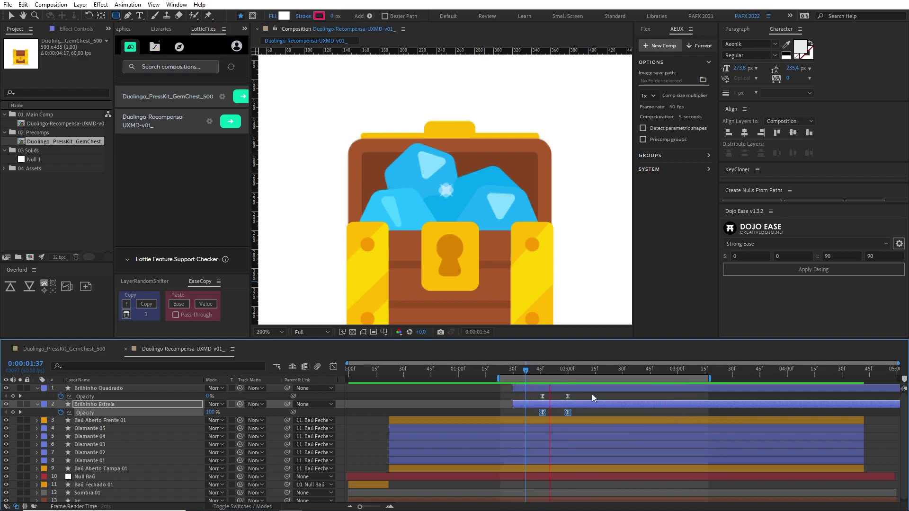
Push the star's fade-out keyframe later to about 2:15 and review the result
drag(567, 412, 578, 413)
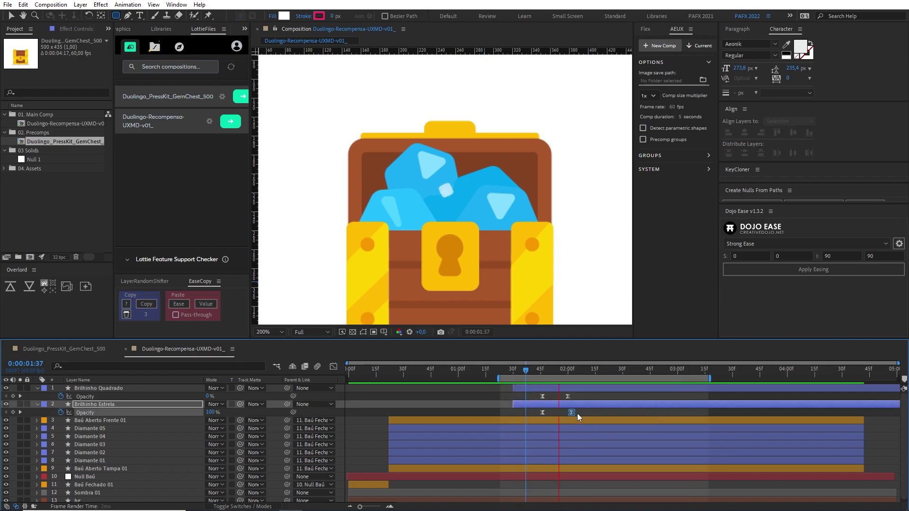
mouse_move(579, 413)
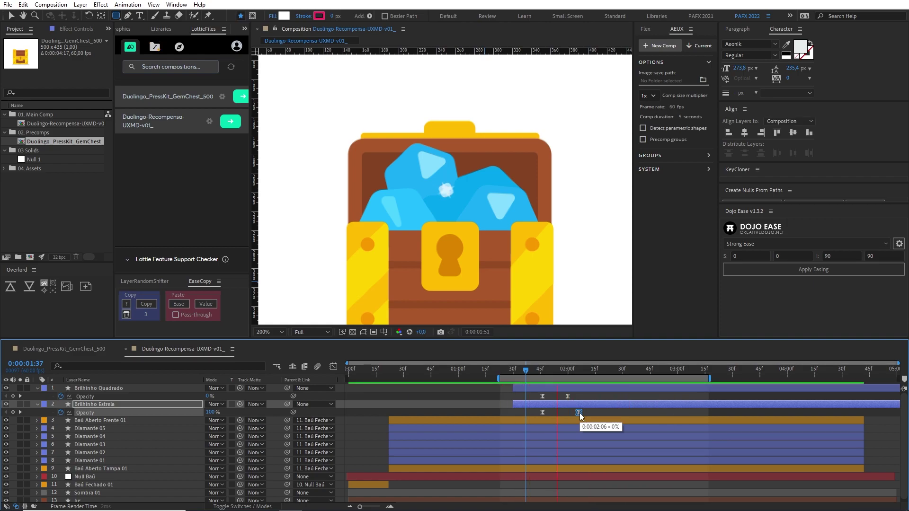
drag(580, 413, 592, 416)
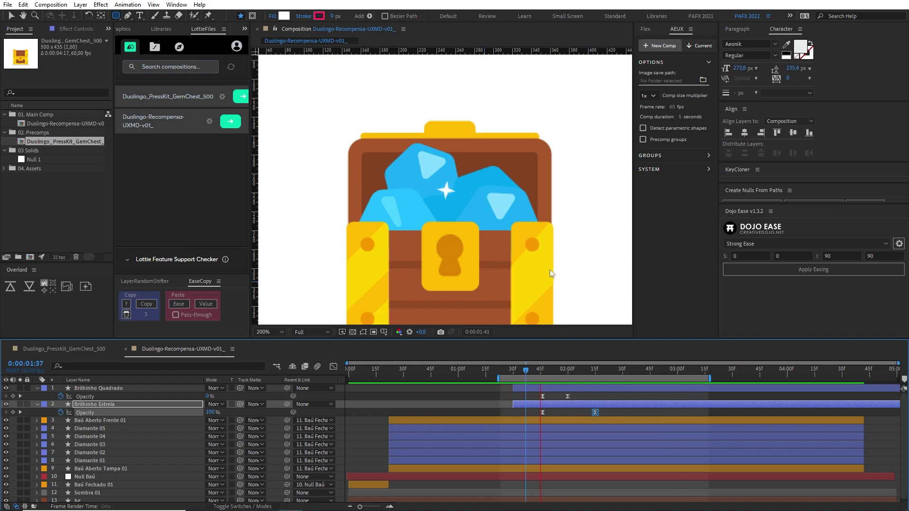
key(comma)
key(comma)
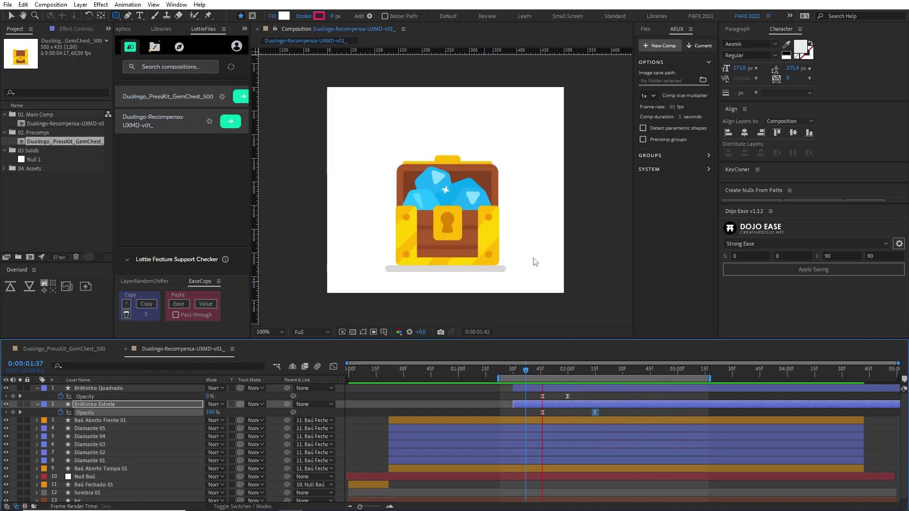
key(period)
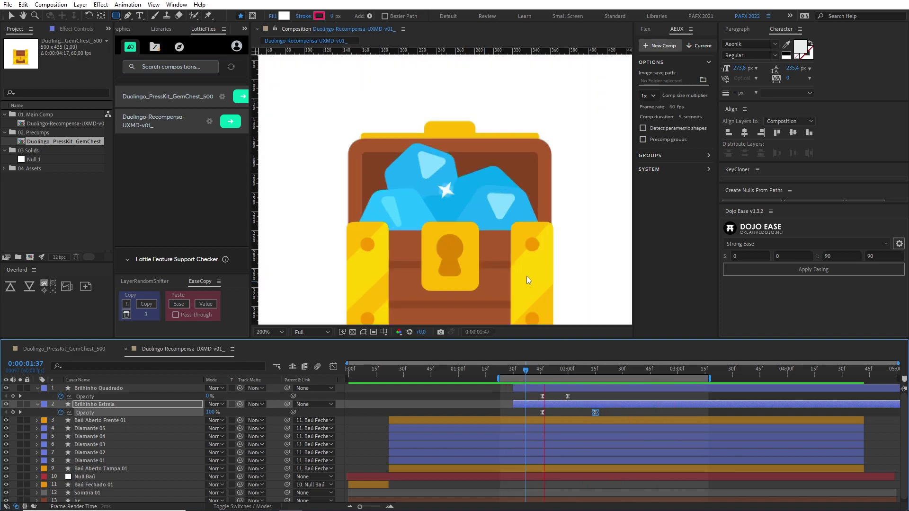
click(554, 372)
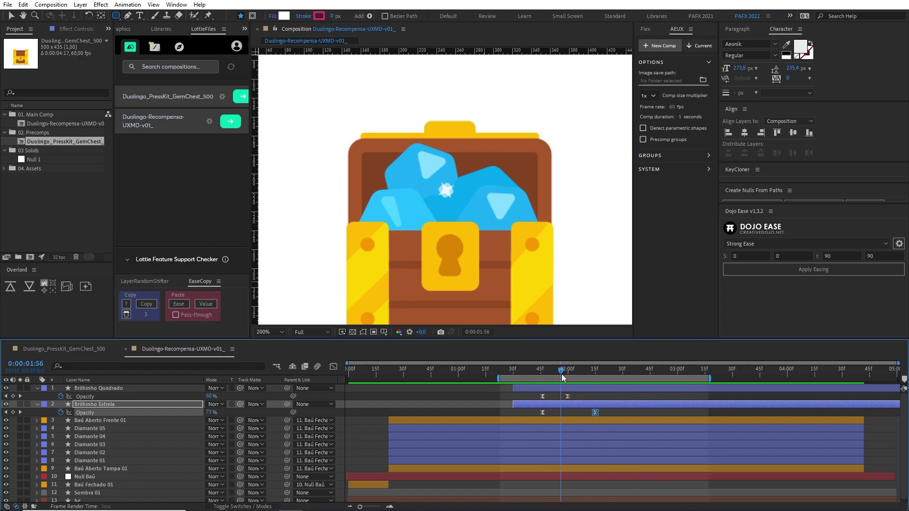
mouse_move(561, 374)
mouse_down()
mouse_move(572, 374)
mouse_move(564, 374)
mouse_up()
Set Brilhinho Quadrado's Opacity to 50 at 2:00
click(440, 403)
click(211, 397)
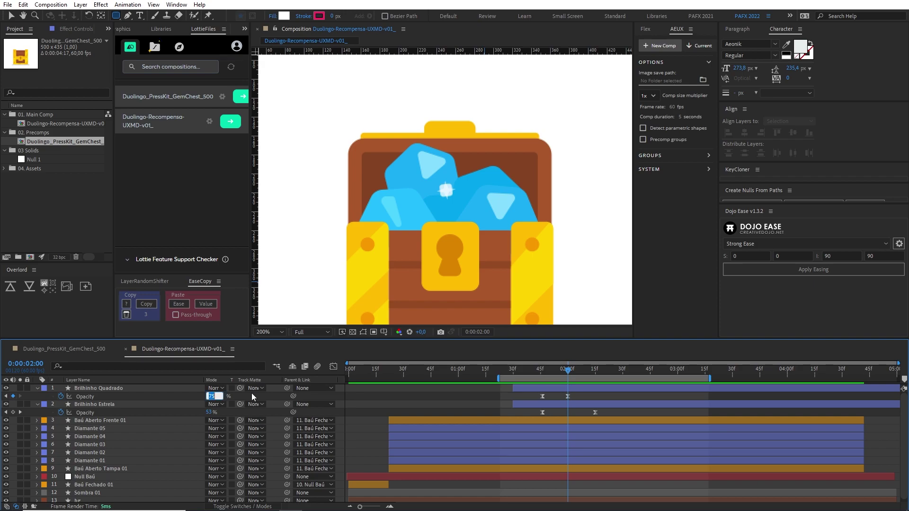
text(50)
key(Return)
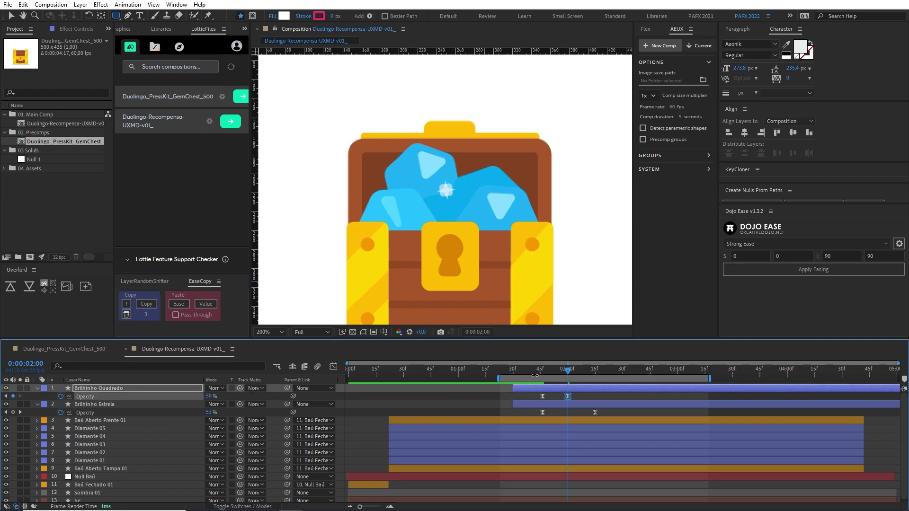
Preview the sparkle from 1:42 at 100% view and select both sparkle layers
click(535, 374)
key(space)
key(slash)
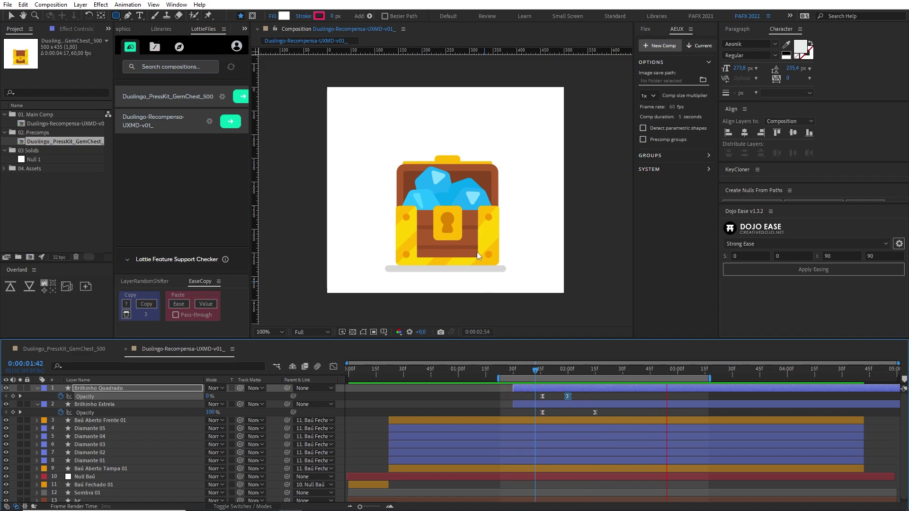
click(559, 387)
shift+click(558, 402)
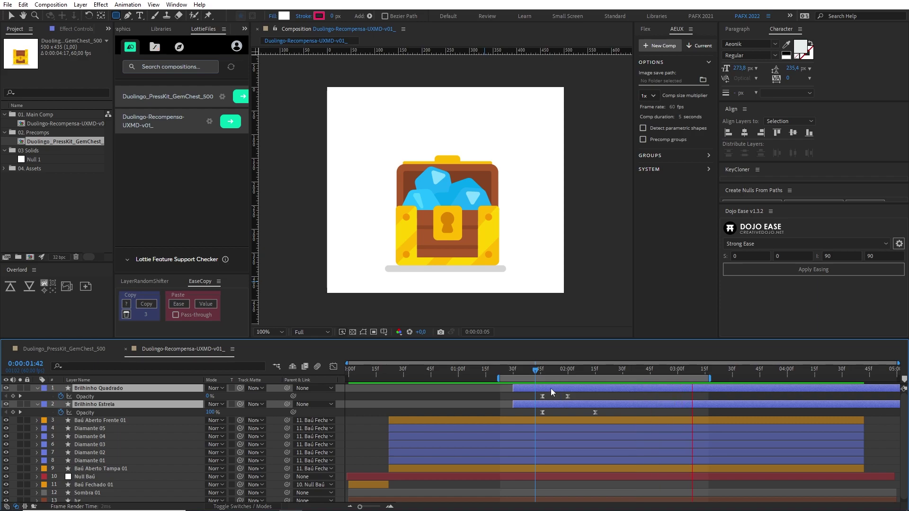
Compress both sparkle layers' keyframes toward 1:29 so they animate faster, and preview
key(u)
key(i)
mouse_move(495, 398)
mouse_down()
mouse_move(619, 447)
mouse_move(610, 444)
mouse_up()
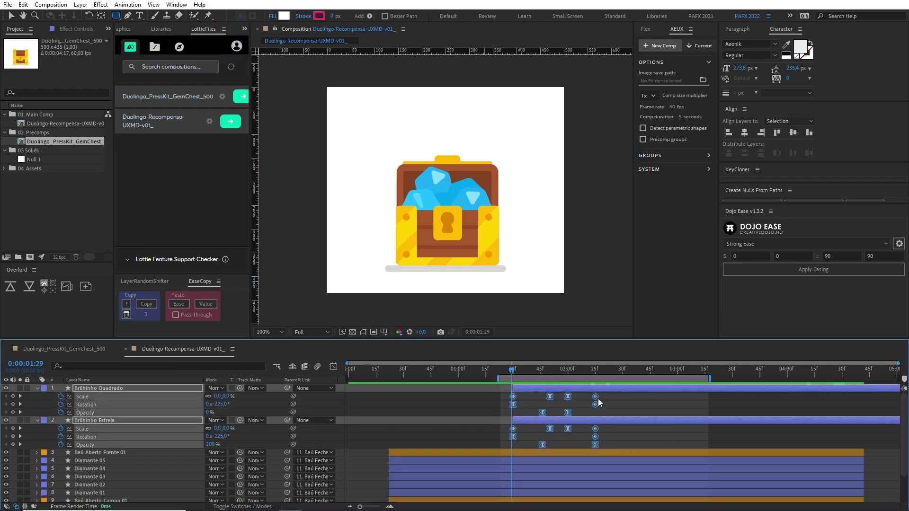
drag(595, 401, 583, 401)
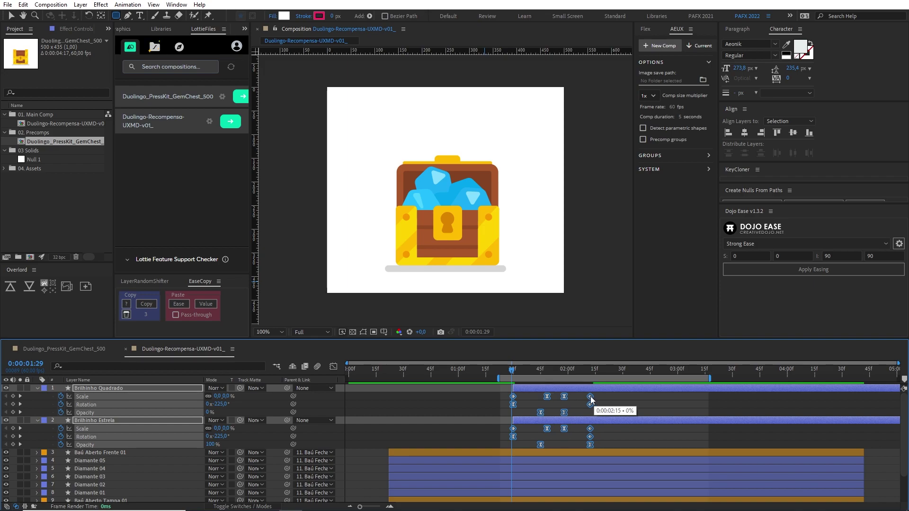
key(space)
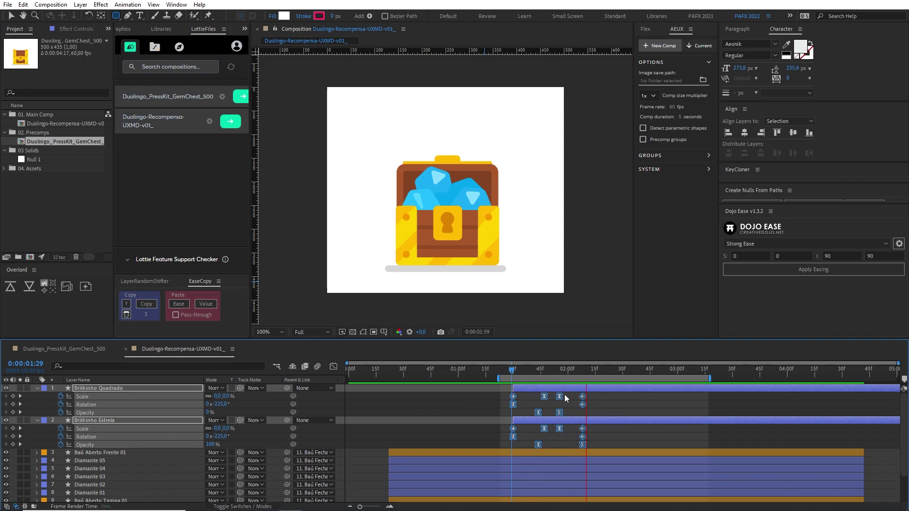
click(515, 371)
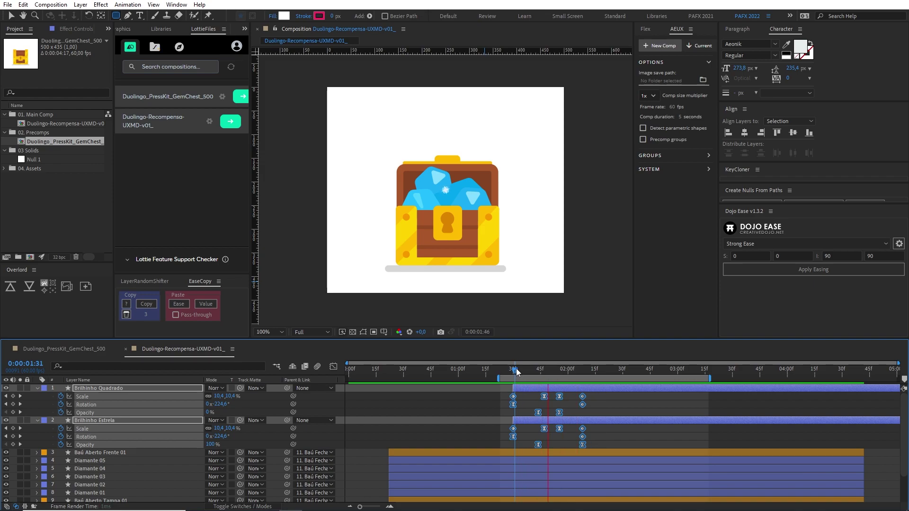
Move the star's first Opacity keyframe slightly later to about 1:49 and preview at 200%
click(563, 444)
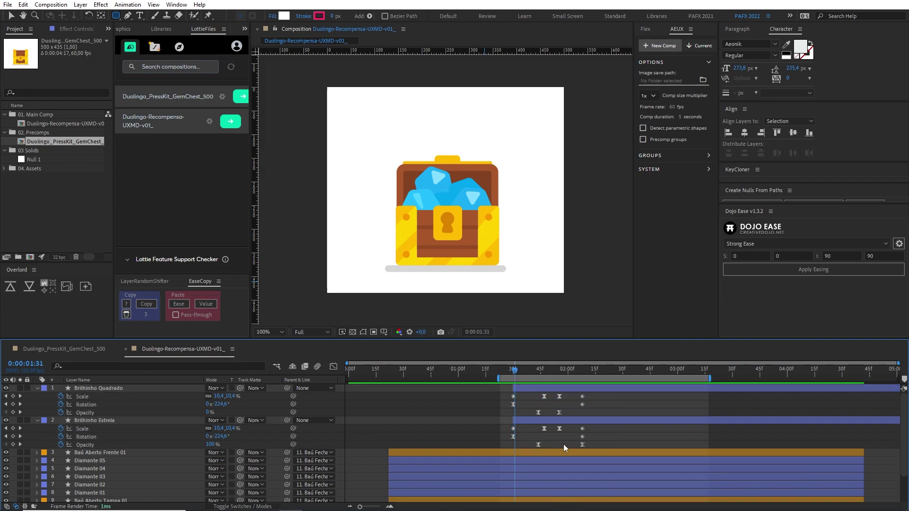
click(103, 422)
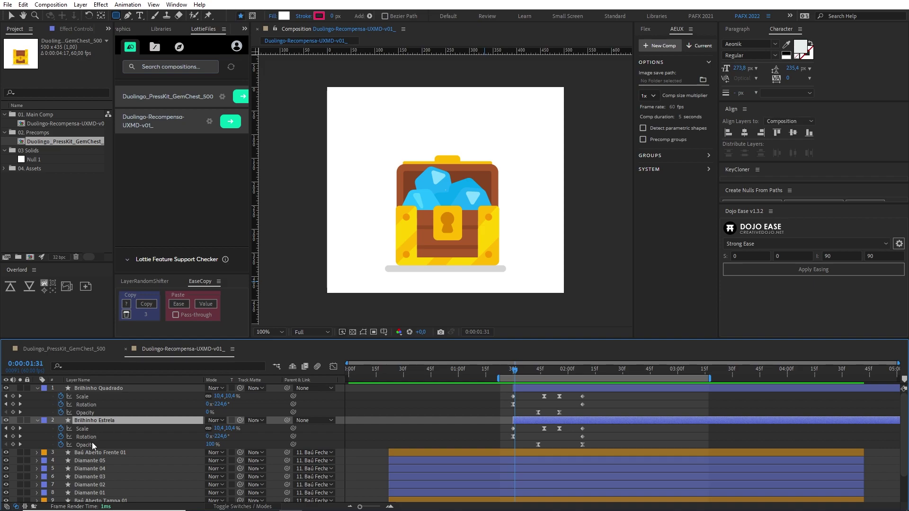
click(532, 447)
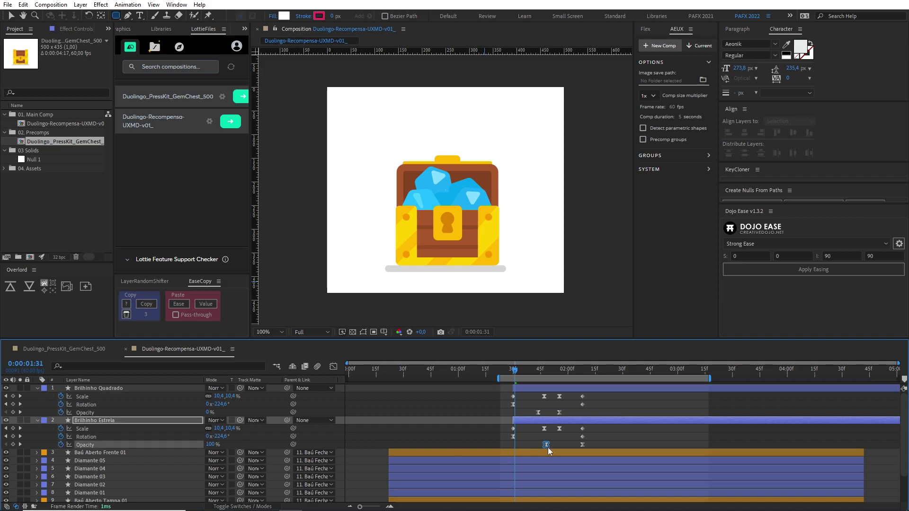
drag(538, 445, 548, 446)
key(space)
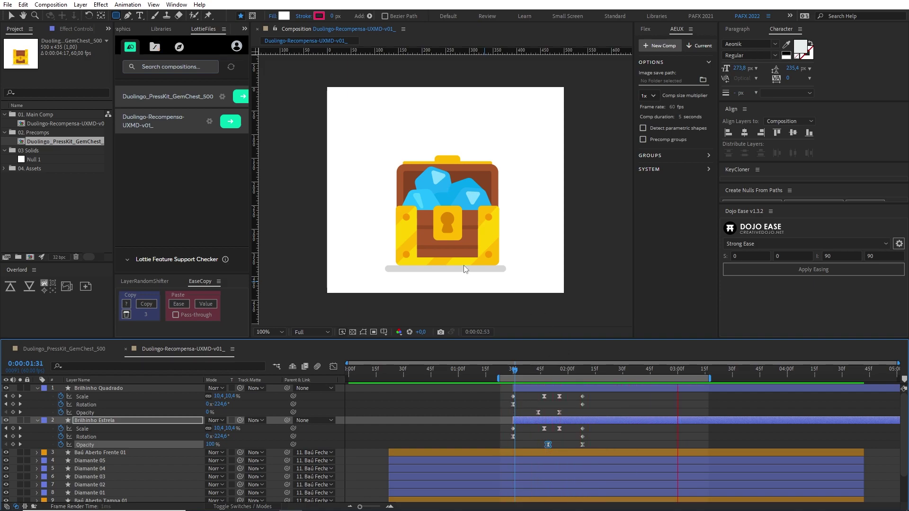
key(period)
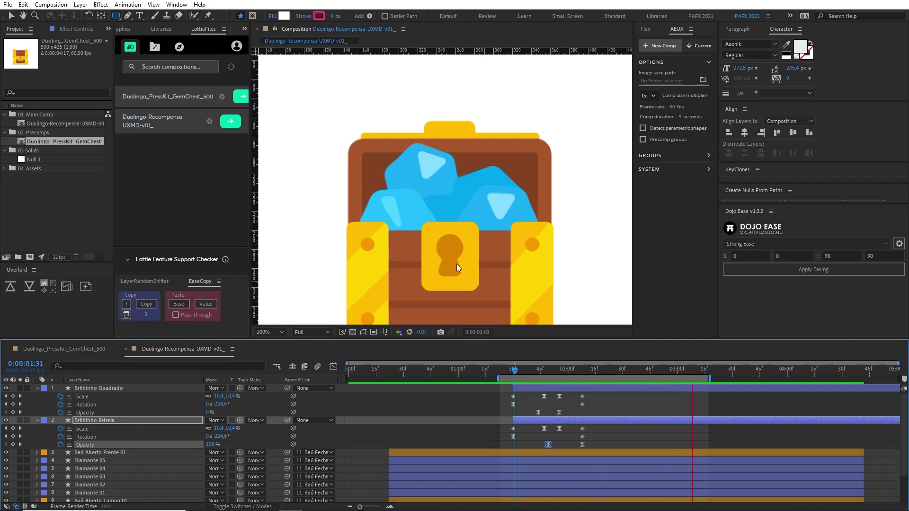
drag(562, 369, 578, 370)
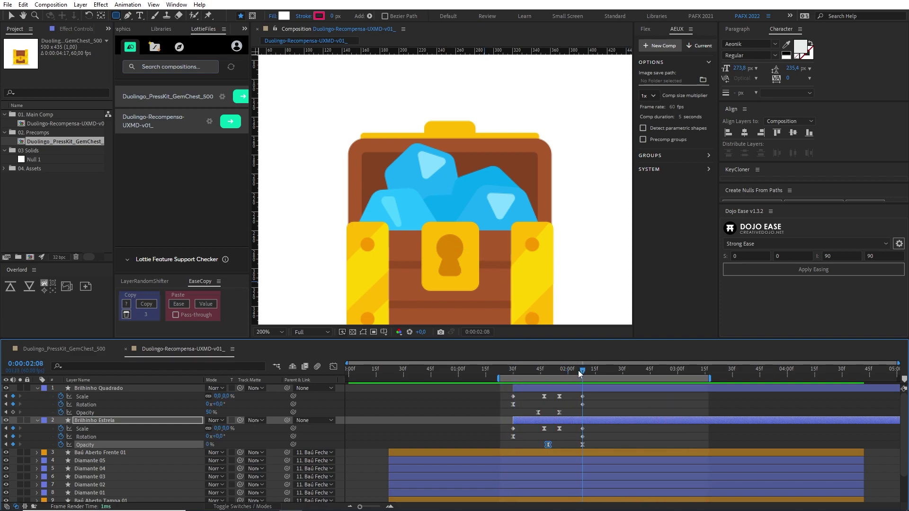
Trim both Brilhinho sparkle layers to end at 2:08 and collapse their properties
click(106, 389)
shift+click(130, 420)
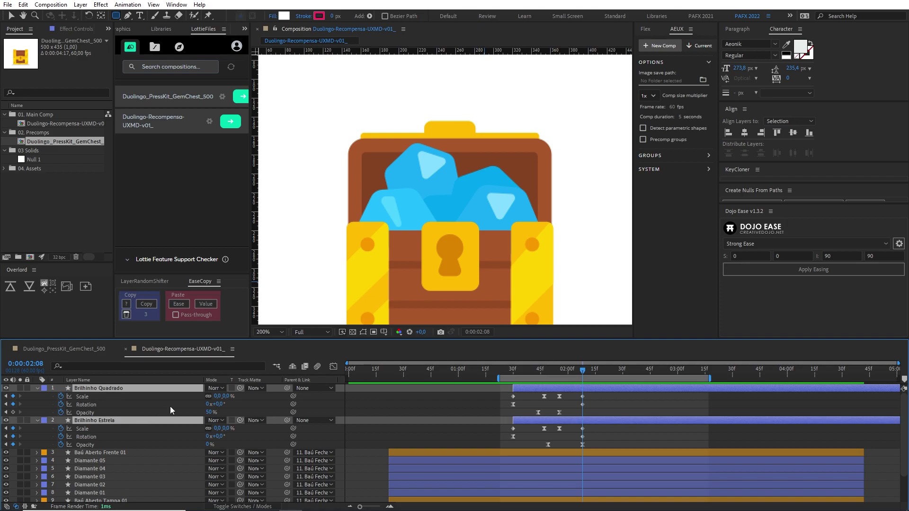
key(alt+bracketright)
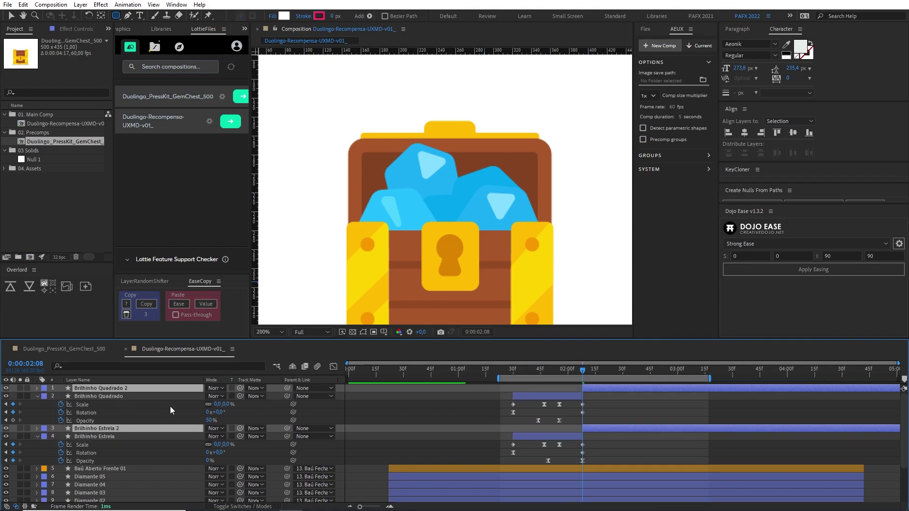
key(F2)
click(79, 388)
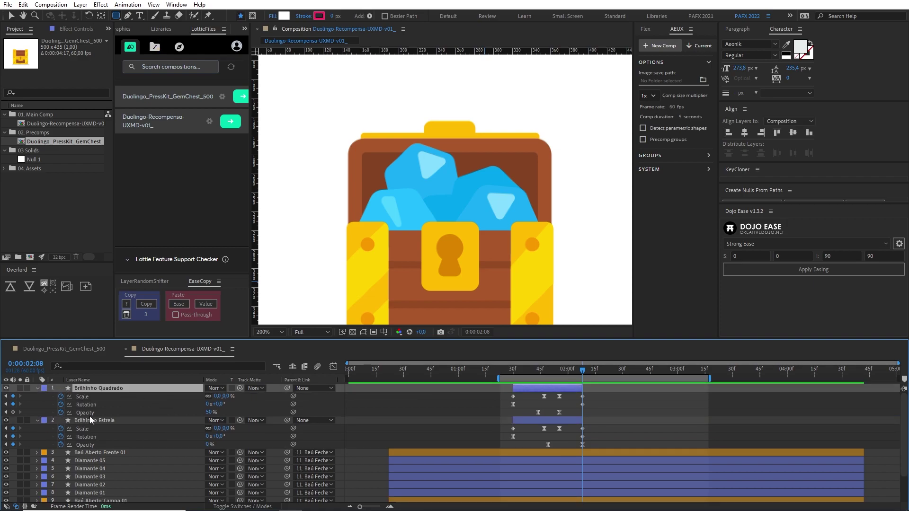
shift+click(90, 418)
key(u)
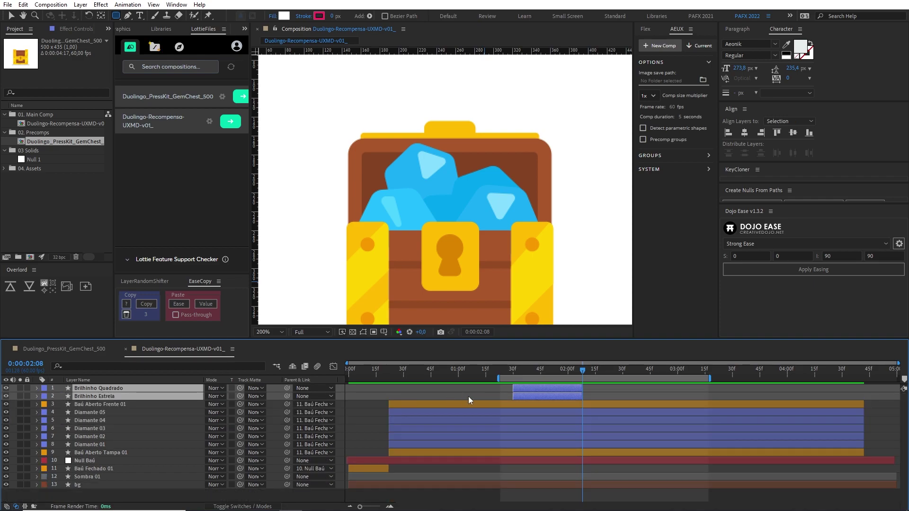
Pre-compose both sparkle layers into a composition named Brilhinho Animação
click(467, 396)
click(522, 387)
shift+click(532, 398)
key(ctrl+shift+c)
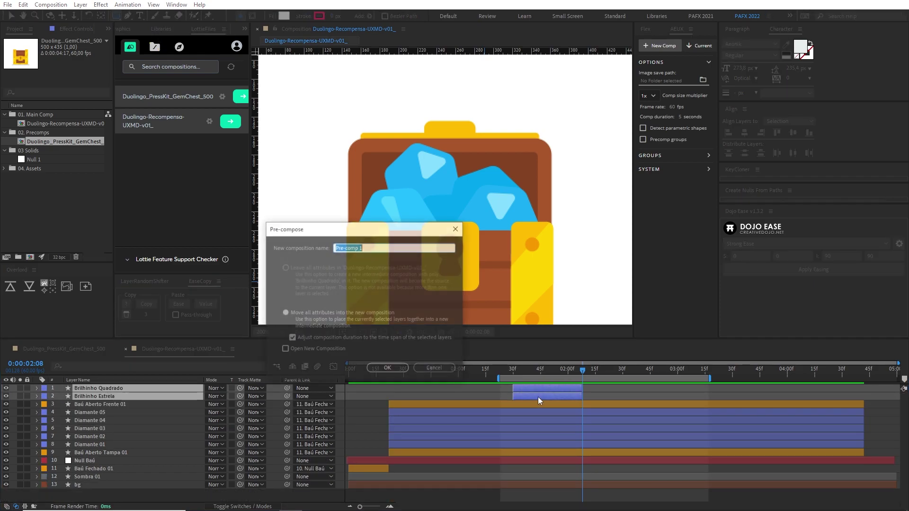
text(Brilhinho Animação)
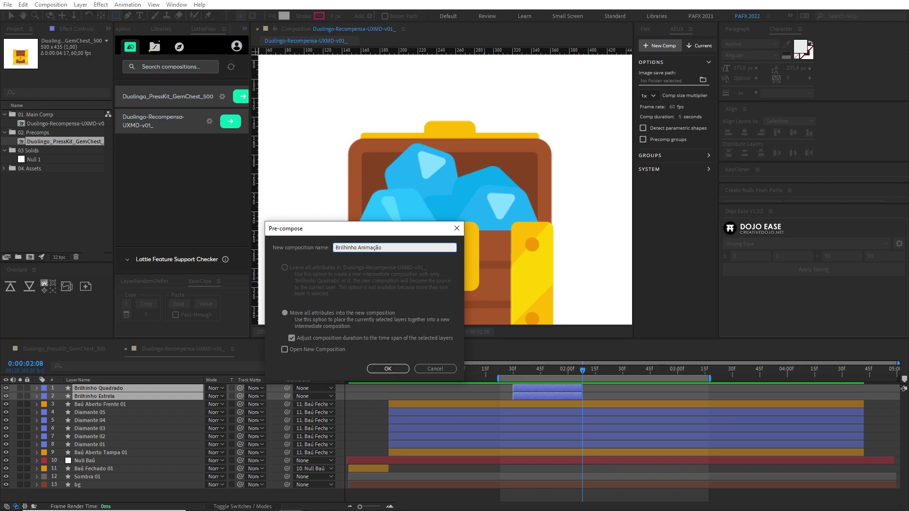
key(Return)
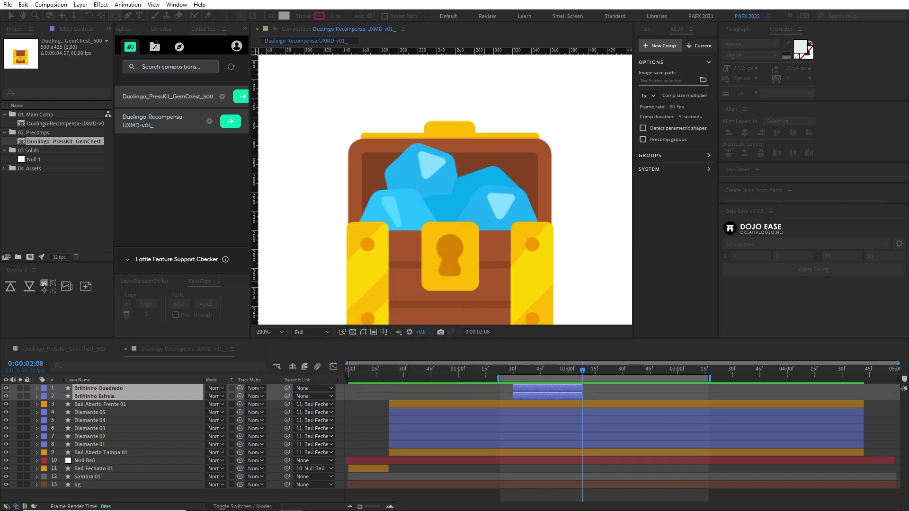
Move to 1:44 with safe-area guides hidden and the view back at 200%
drag(517, 375, 552, 371)
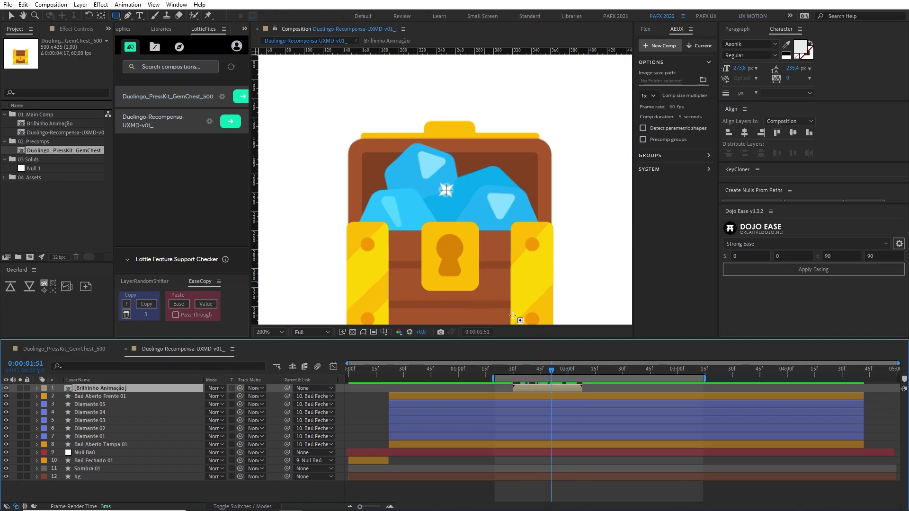
drag(549, 380, 532, 380)
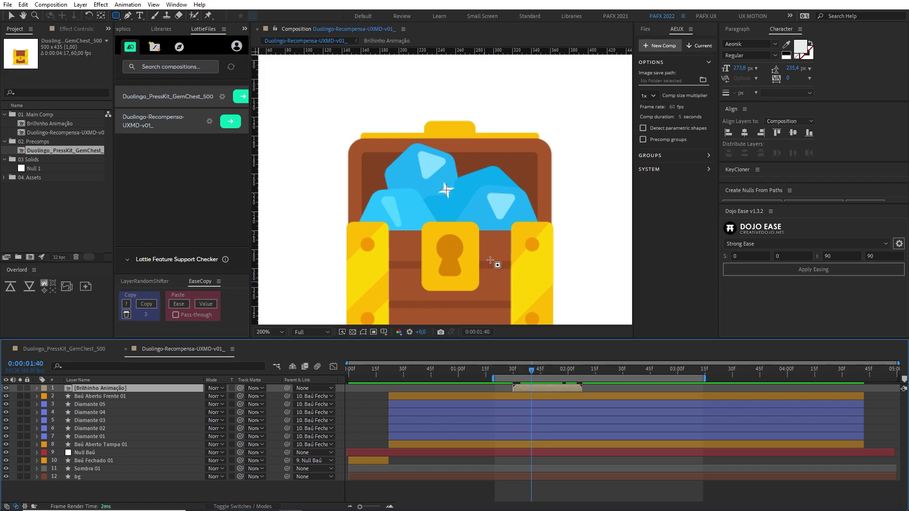
scroll(485, 229, down, 2)
drag(485, 230, 485, 222)
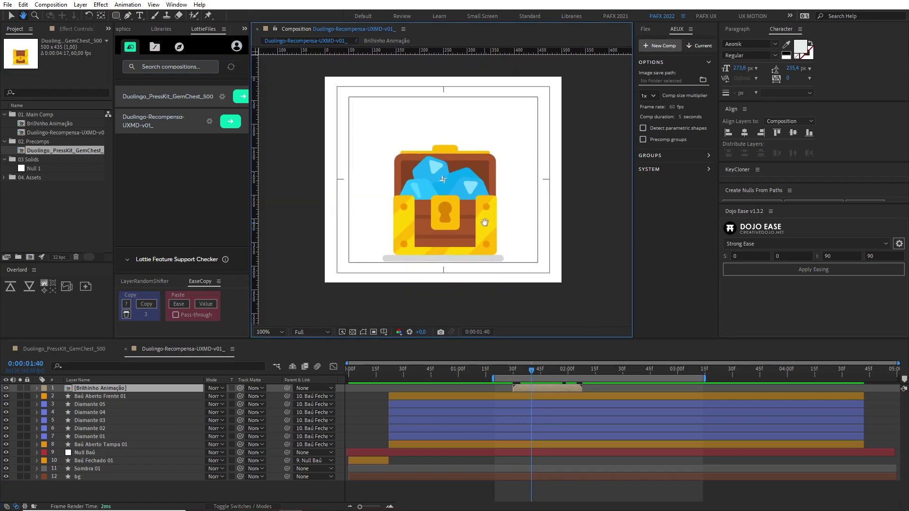
key(apostrophe)
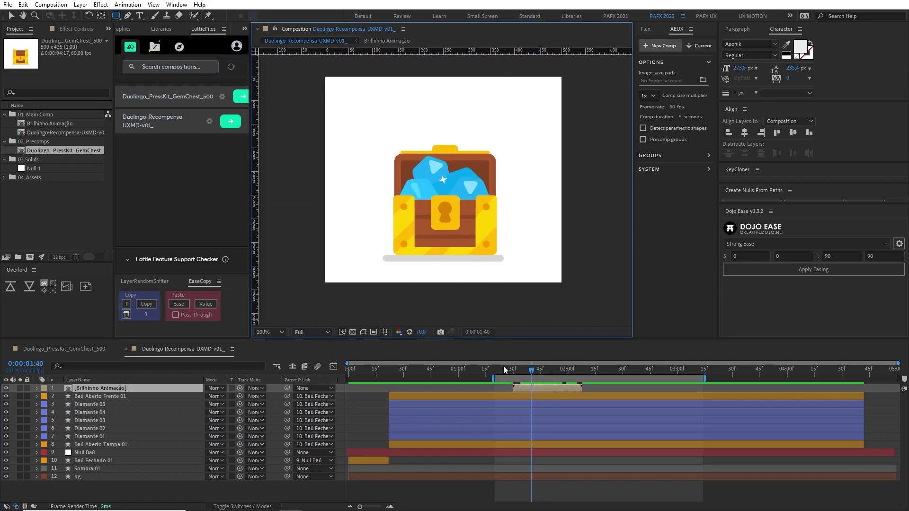
click(513, 369)
key(period)
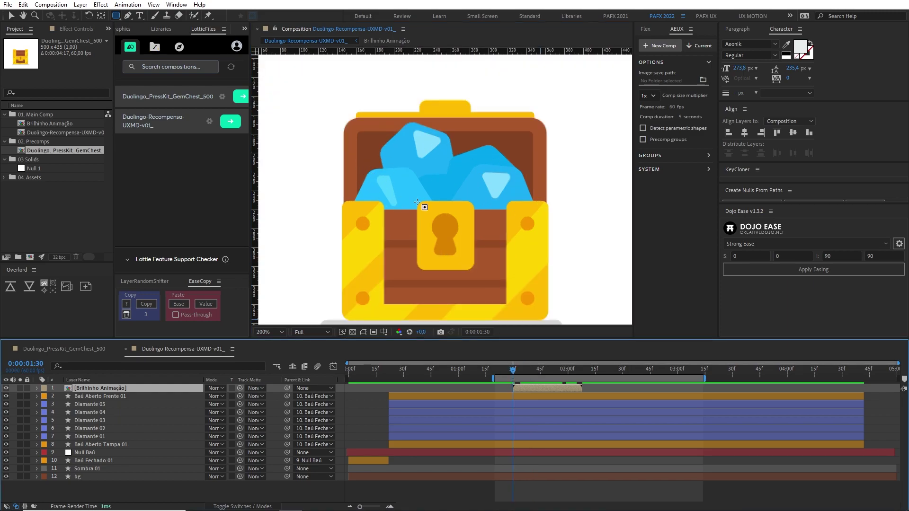
key(v)
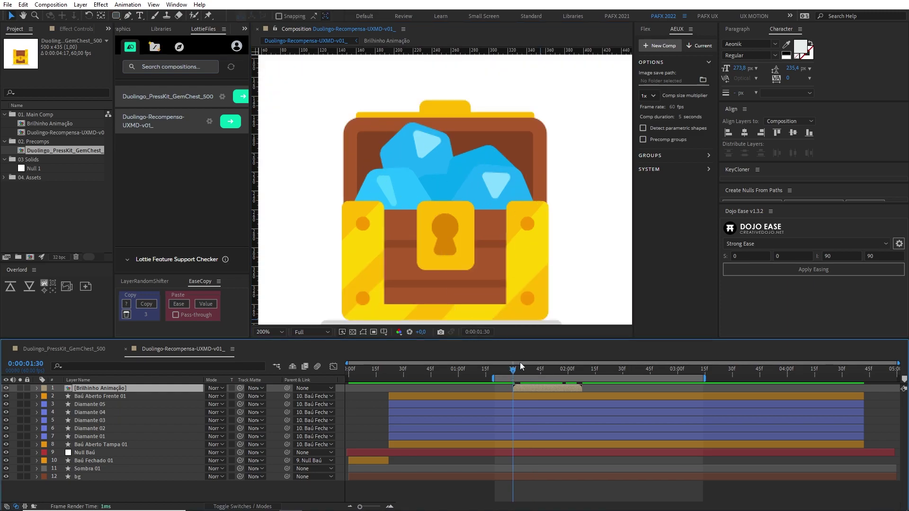
drag(509, 372, 538, 373)
Duplicate the sparkle, offset the copy about 20 frames later, and preview up to 2:38
key(ctrl+d)
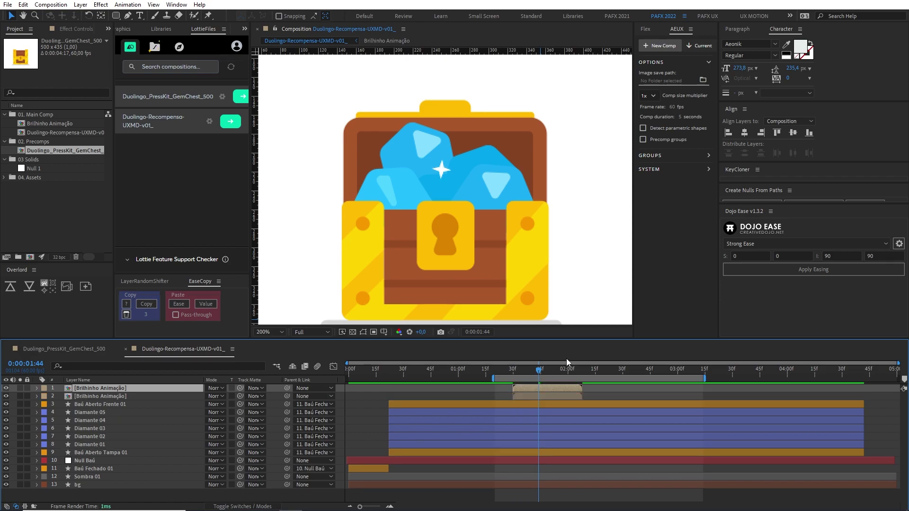
key(shift+alt+Page_Down)
key(shift+alt+Page_Down)
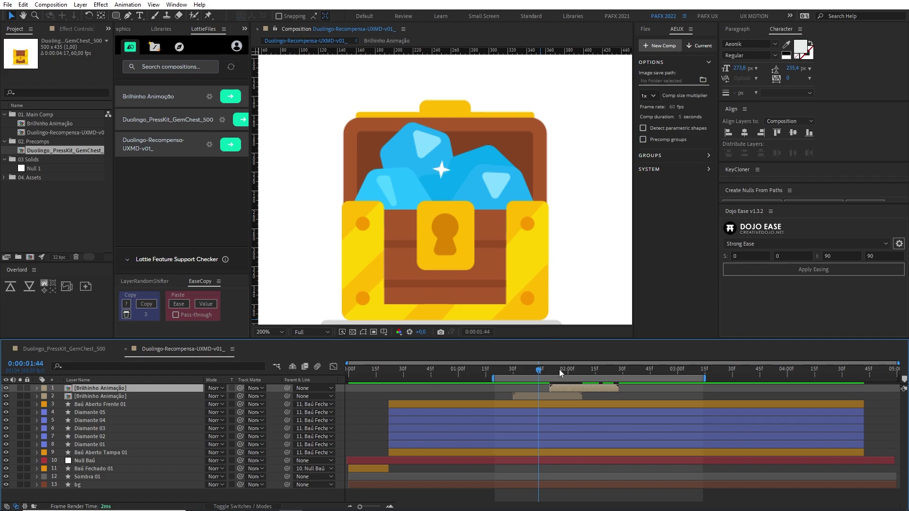
drag(577, 370, 566, 370)
click(440, 172)
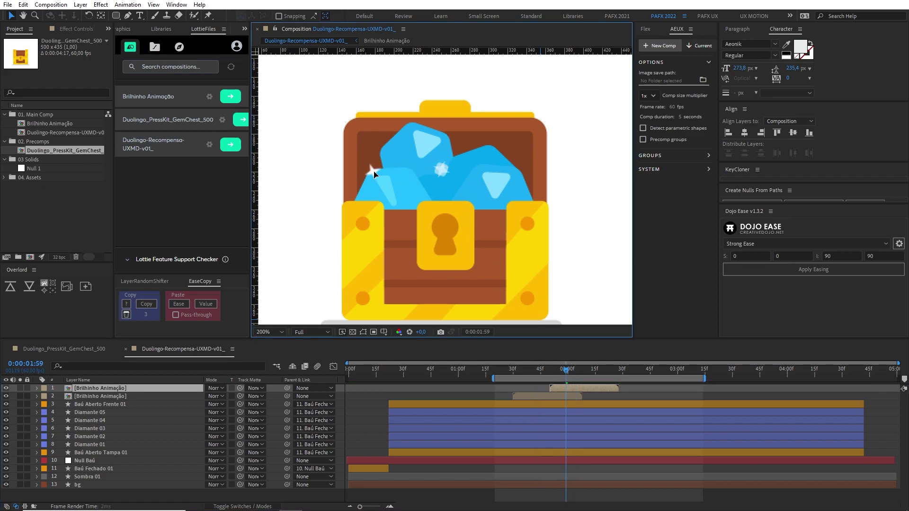
click(615, 370)
drag(616, 371, 638, 371)
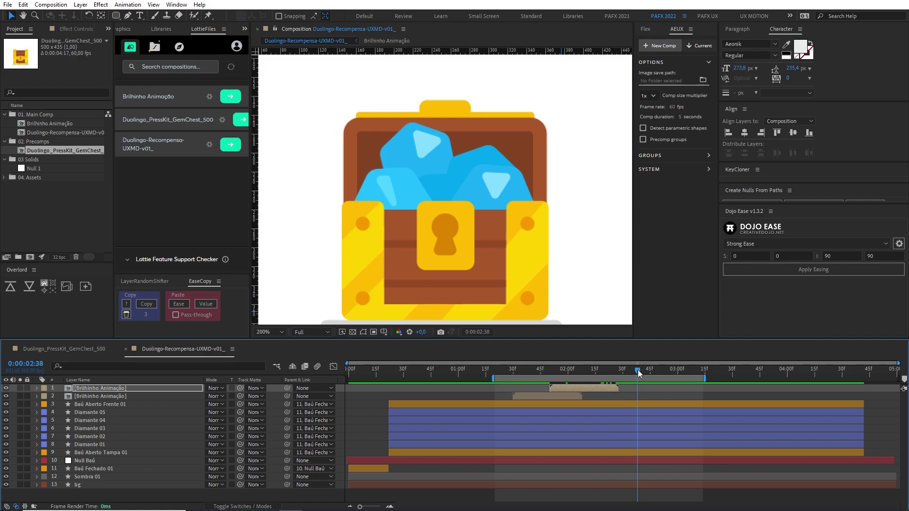
key(n)
key(space)
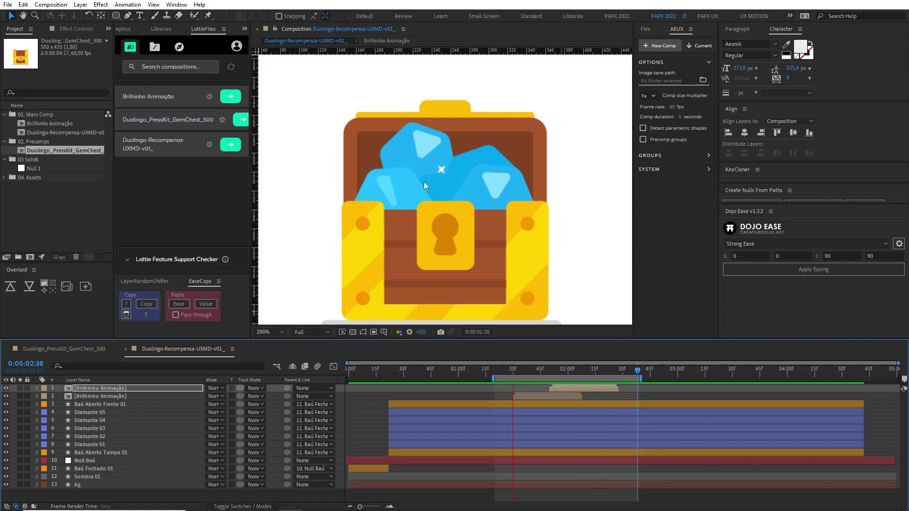
key(space)
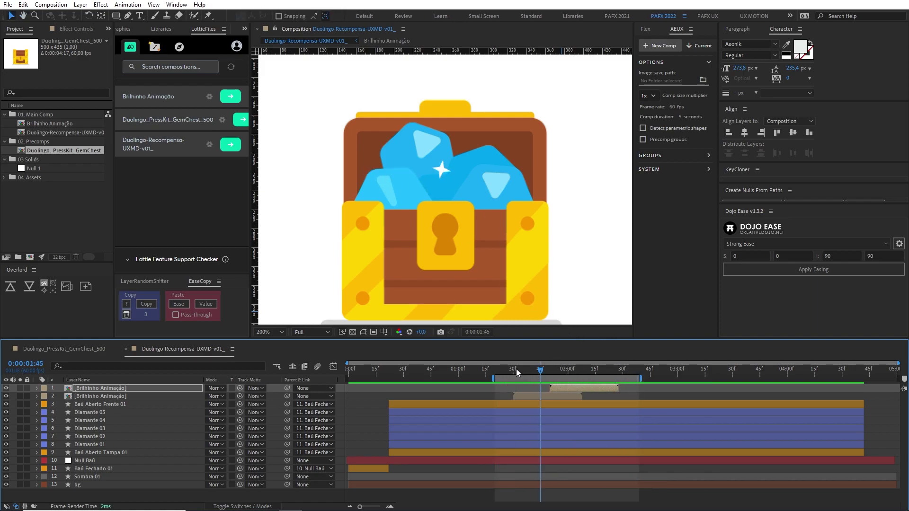
Add a sparkle copy starting at 2:12 and place it on the gems left of the lock
click(589, 370)
drag(481, 228, 481, 224)
click(587, 392)
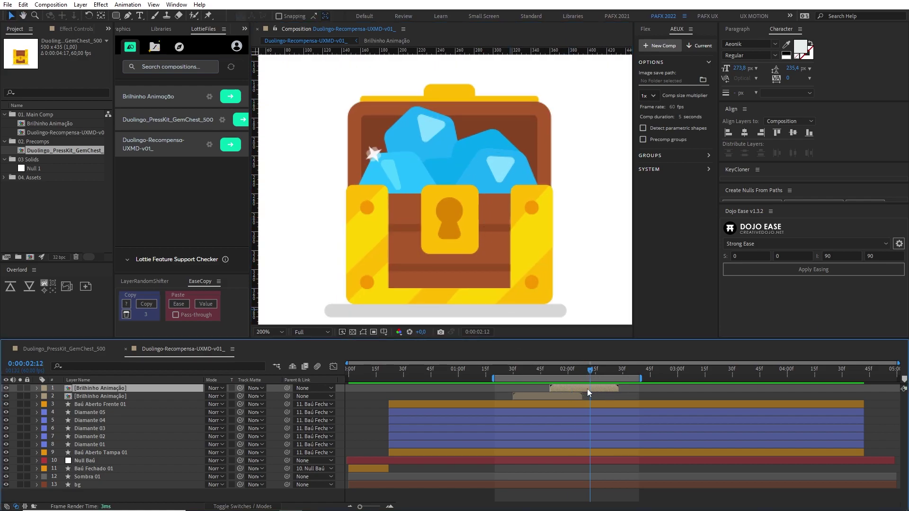
key(ctrl+d)
key(bracketleft)
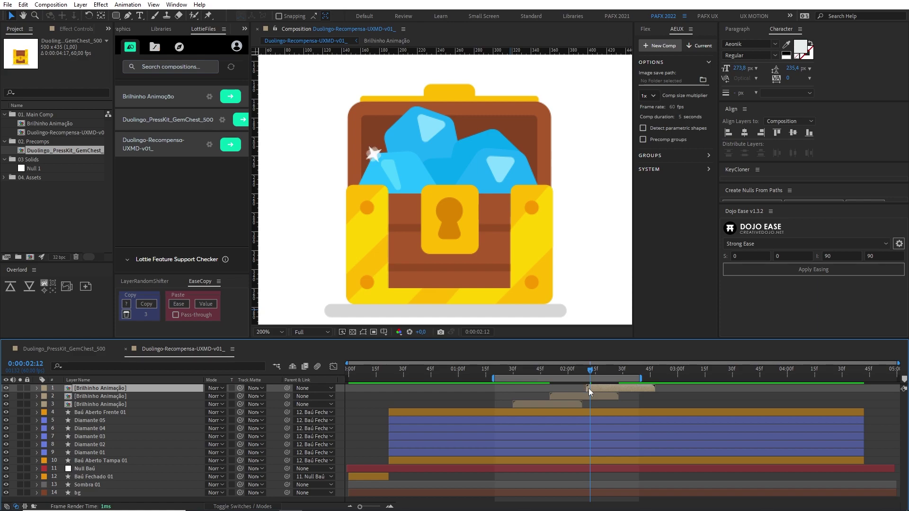
click(380, 150)
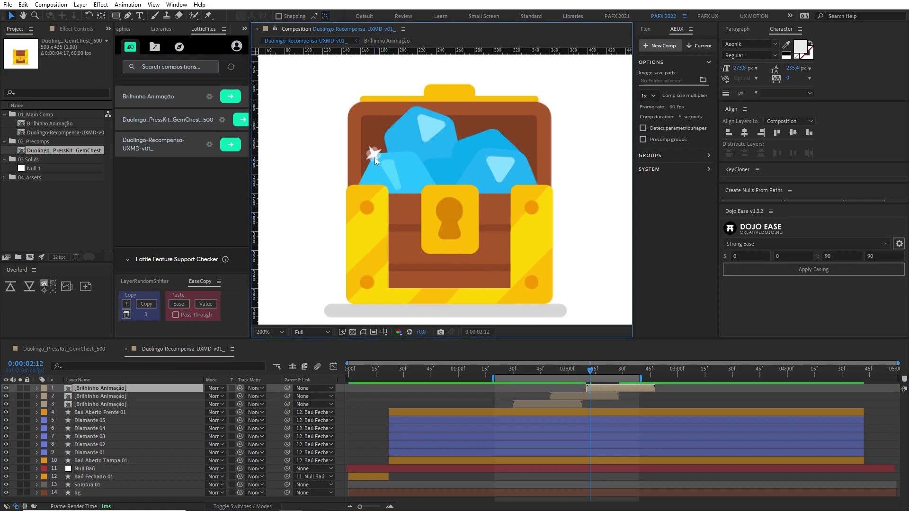
drag(419, 179, 468, 207)
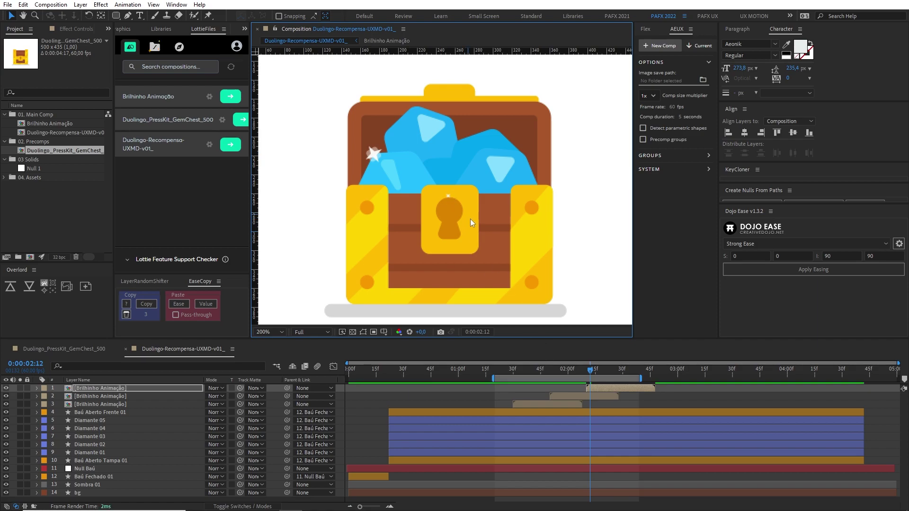
drag(602, 373, 618, 375)
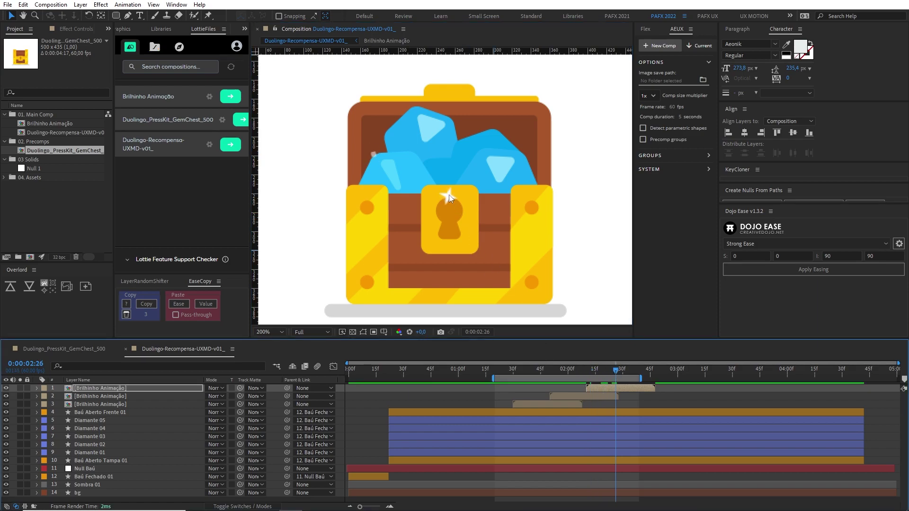
drag(449, 195, 425, 188)
Add another copy offset 10 frames later and move it onto the top gem
click(605, 387)
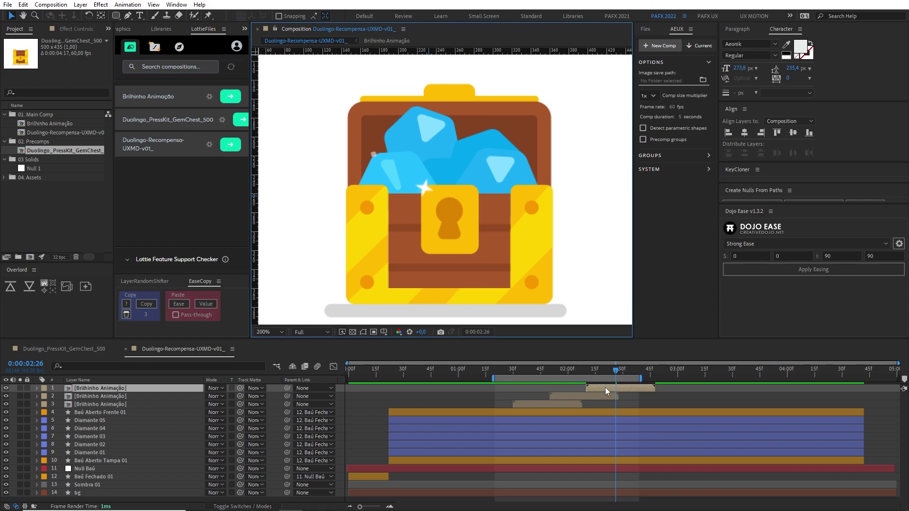
key(ctrl+d)
key(alt+shift+Page_Down)
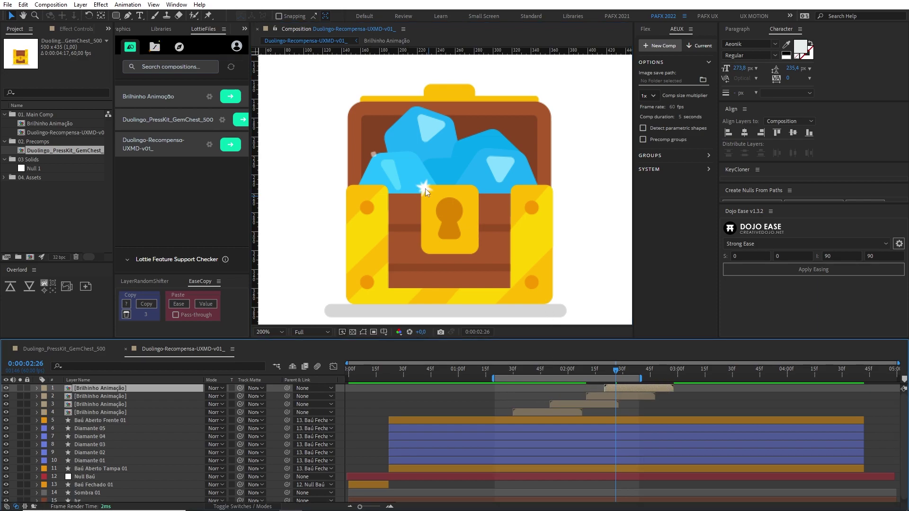
drag(425, 188, 455, 120)
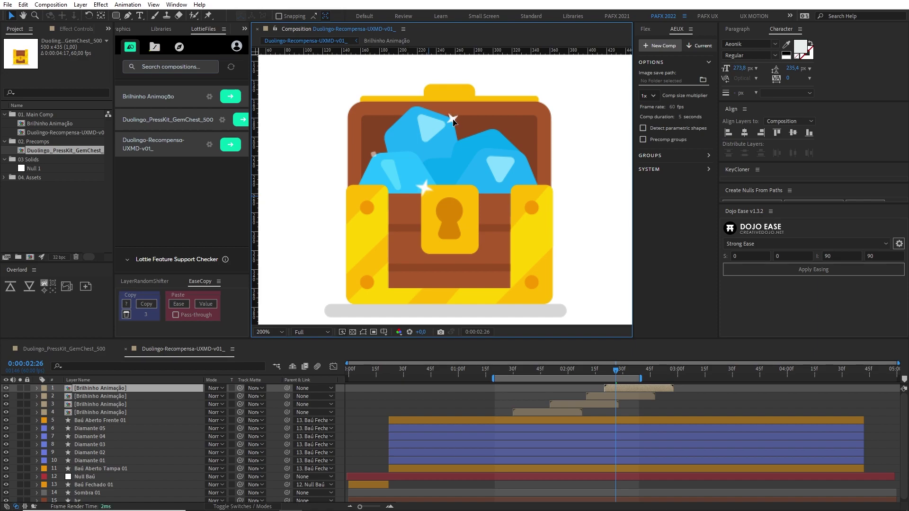
Add a sparkle copy about 20 frames later, placed at the keyhole's lower right
click(629, 387)
key(ctrl+d)
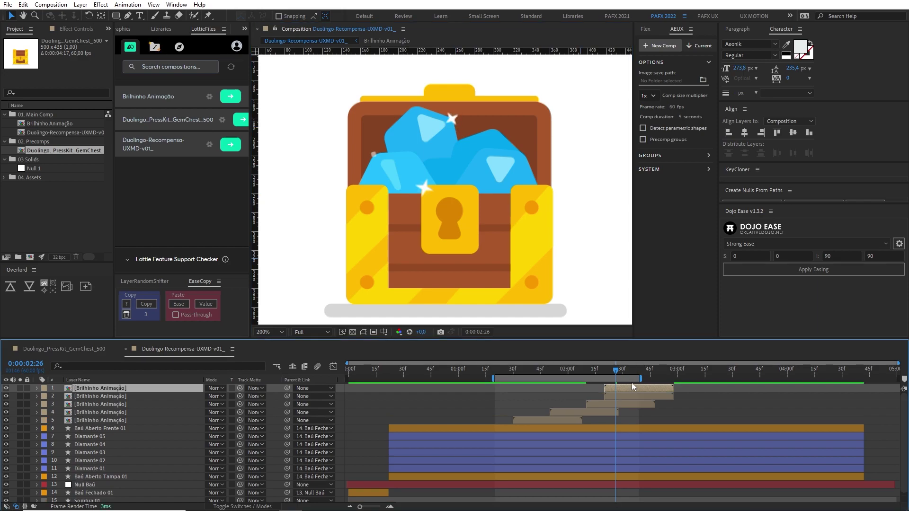
drag(632, 385, 669, 385)
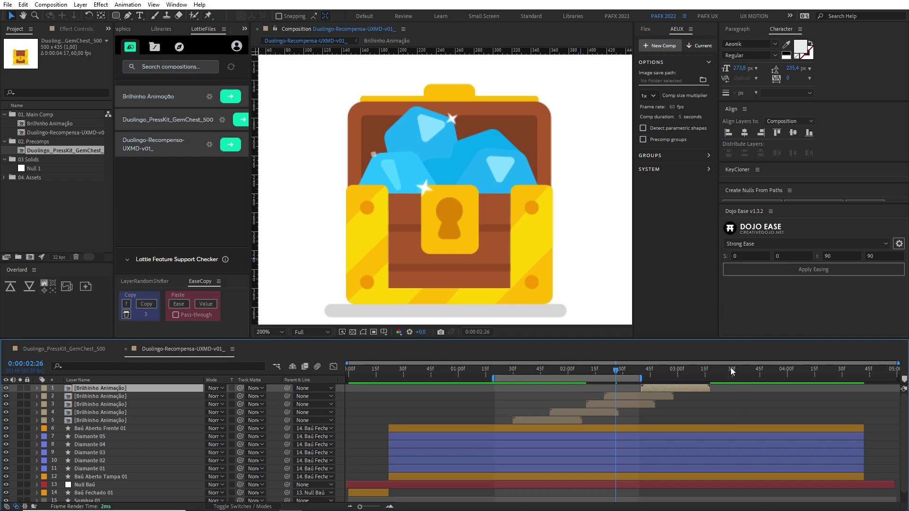
click(672, 370)
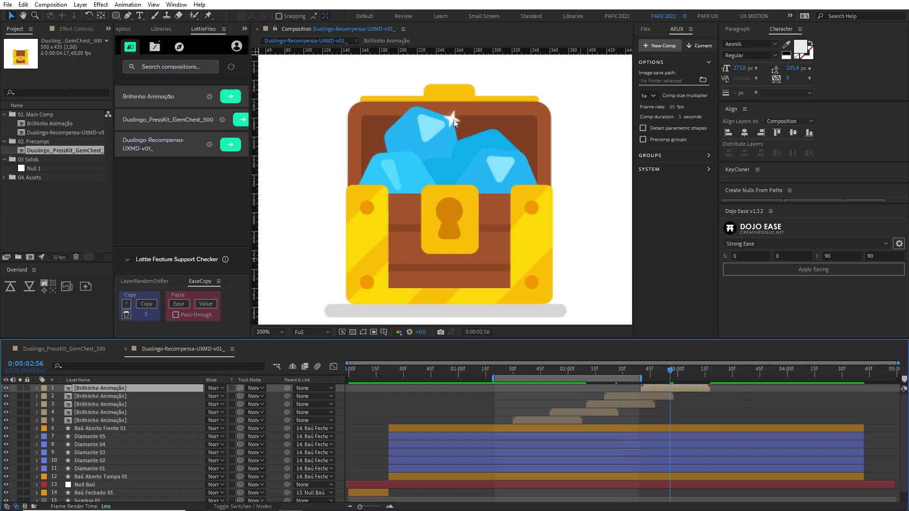
drag(454, 122, 475, 258)
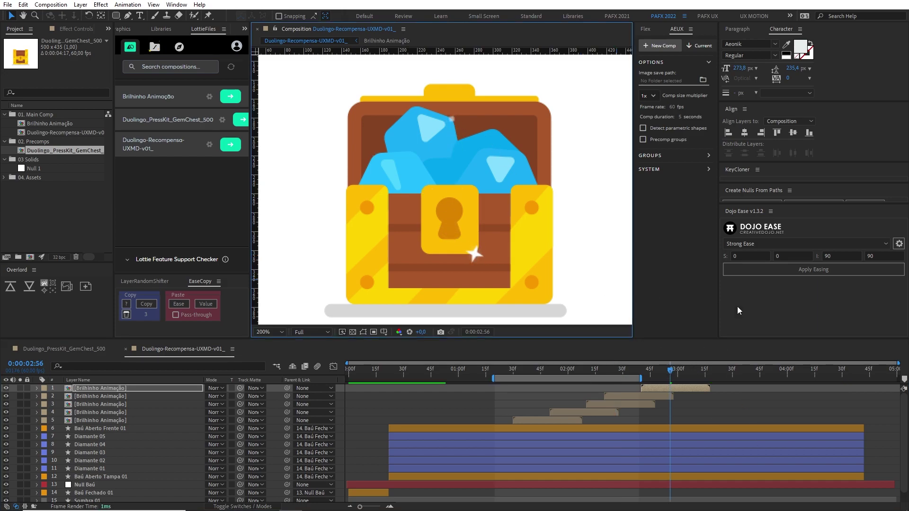
Add another offset copy on the upper gems and end the work area at 3:40 for preview
key(ctrl+d)
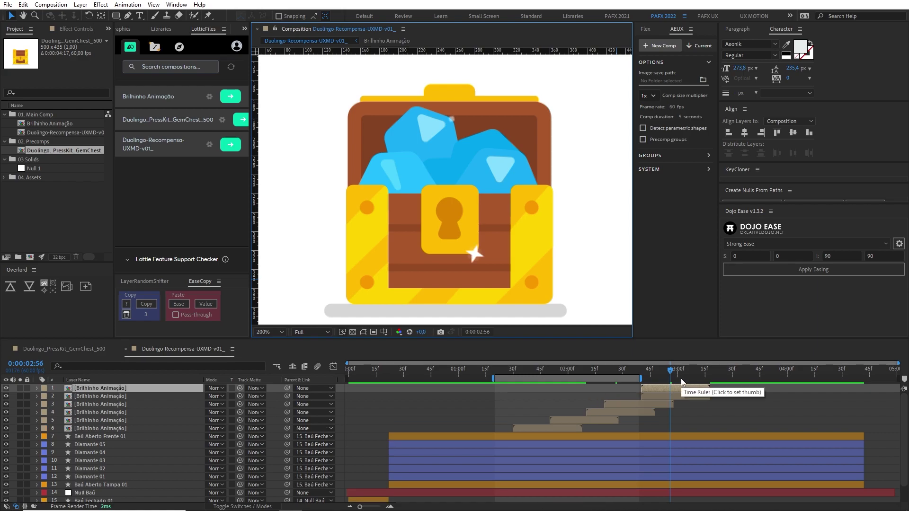
key(alt+shift+Page_Down)
key(alt+shift+Page_Down)
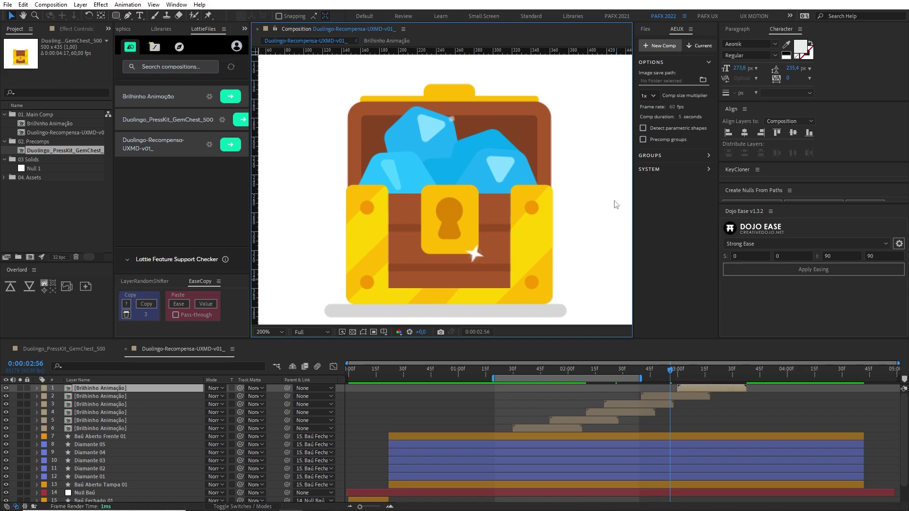
click(705, 370)
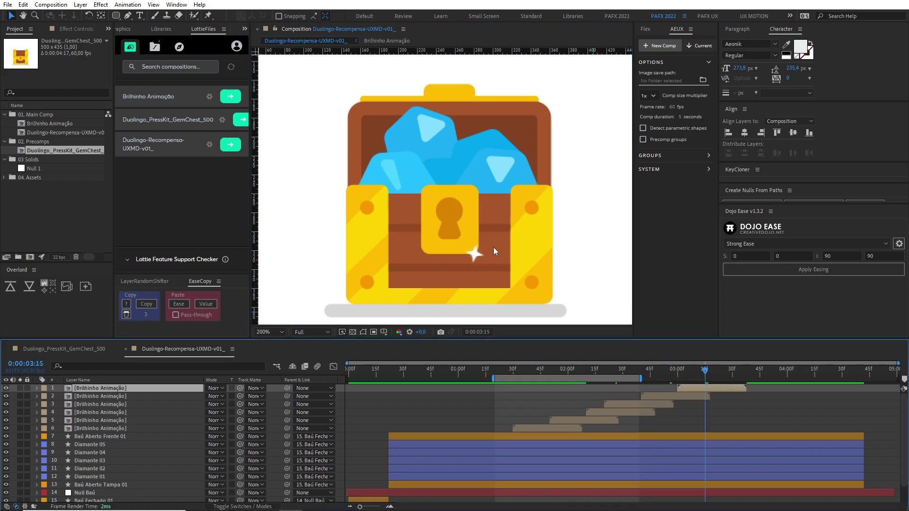
mouse_move(472, 256)
mouse_down()
mouse_move(496, 132)
mouse_move(523, 155)
mouse_up()
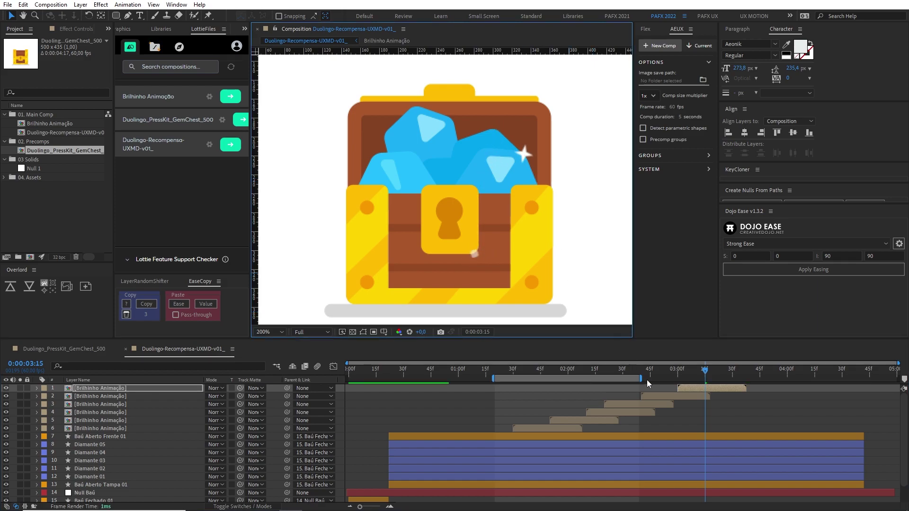
drag(711, 377, 750, 372)
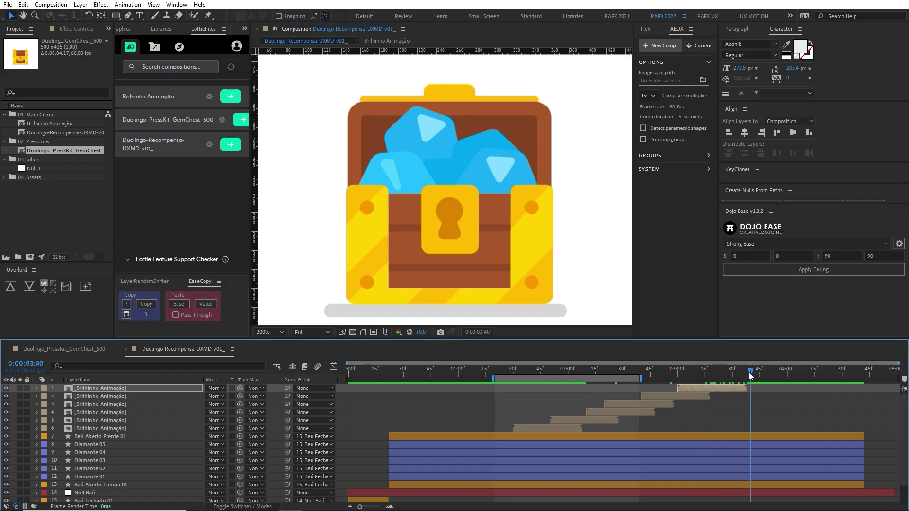
key(n)
key(space)
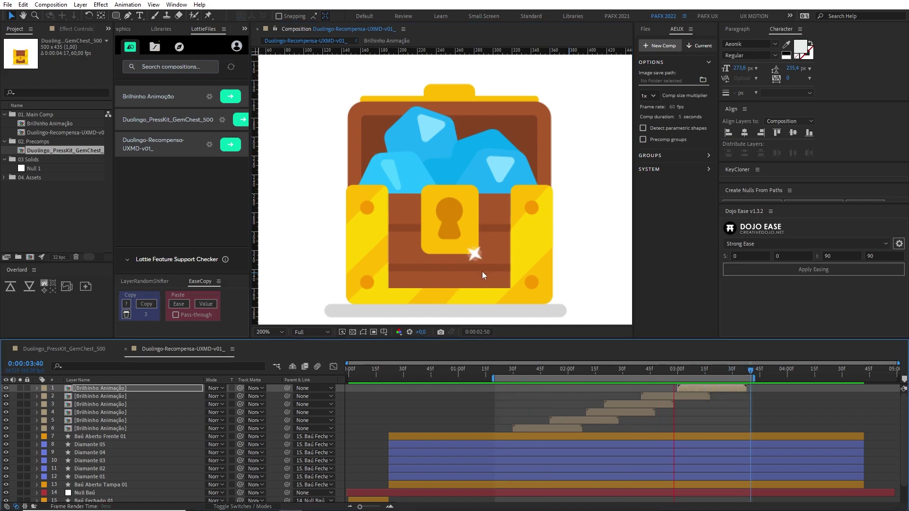
scroll(488, 258, up, 1)
scroll(486, 263, down, 3)
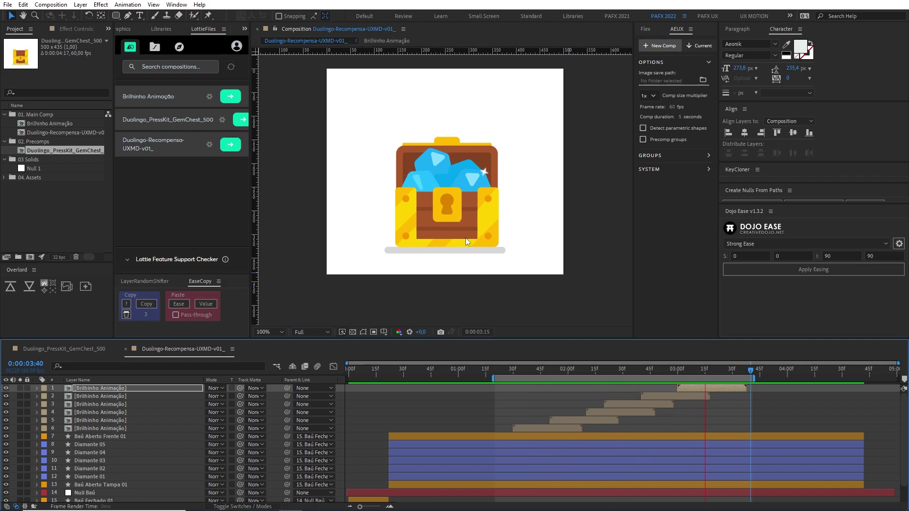
drag(537, 369, 543, 373)
Show the sparkles' Scale and set layer 6 to 50%
shift+click(558, 428)
key(s)
scroll(504, 423, down, 3)
click(495, 406)
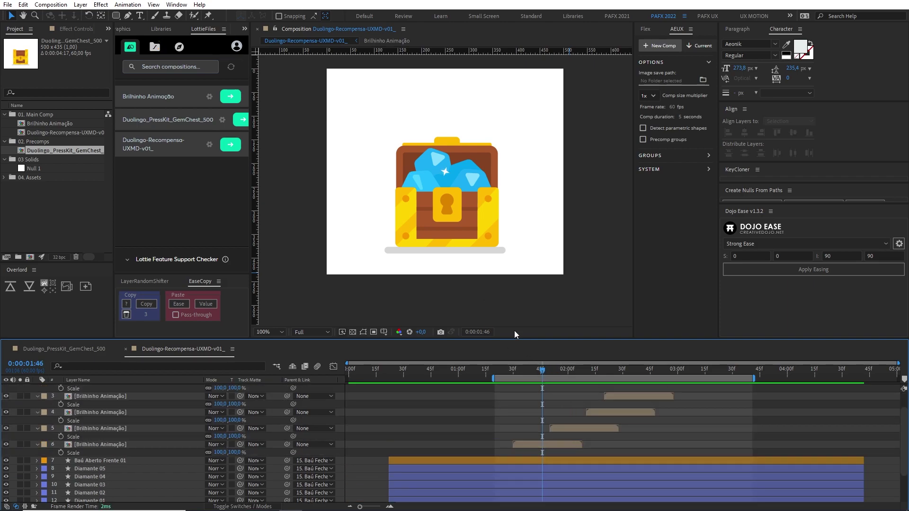
click(221, 453)
text(50)
key(Return)
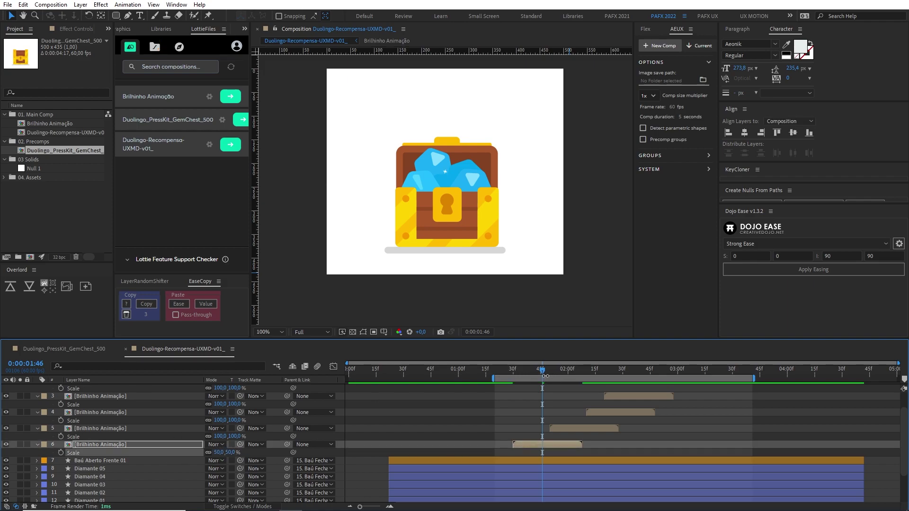
drag(545, 375, 597, 376)
Set layer 4's sparkle Scale to 75% and scrub to check the sizes
click(430, 419)
click(221, 420)
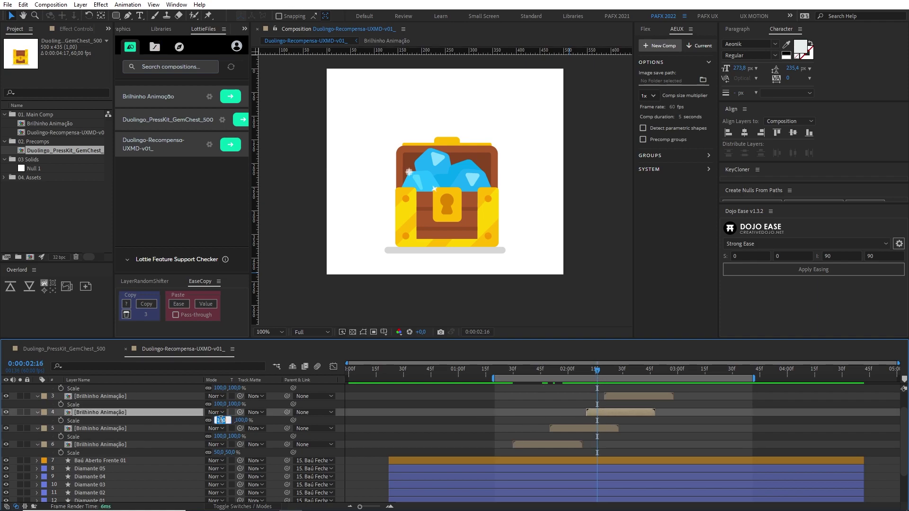
text(75)
key(Return)
scroll(471, 443, up, 2)
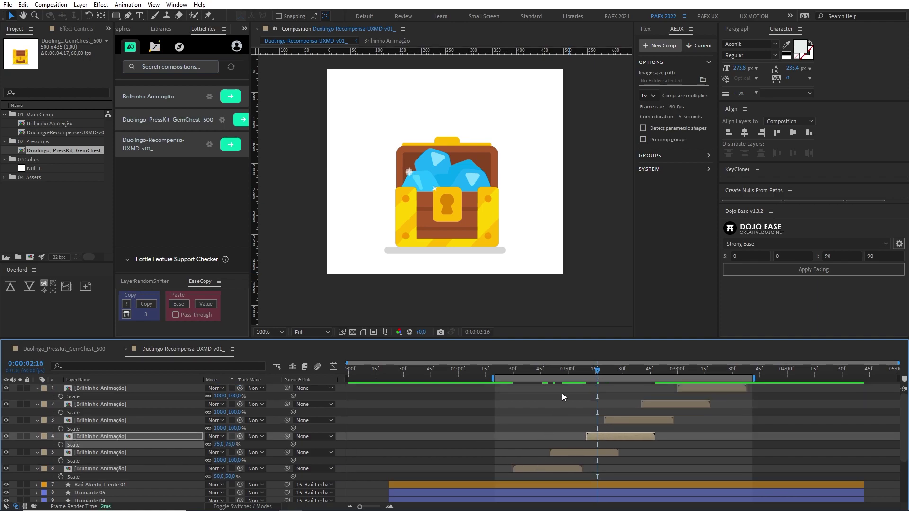
click(586, 370)
mouse_move(586, 371)
mouse_down()
mouse_move(629, 375)
mouse_move(521, 391)
mouse_move(618, 403)
mouse_up()
Set layer 3's sparkle Scale to 50%
click(629, 419)
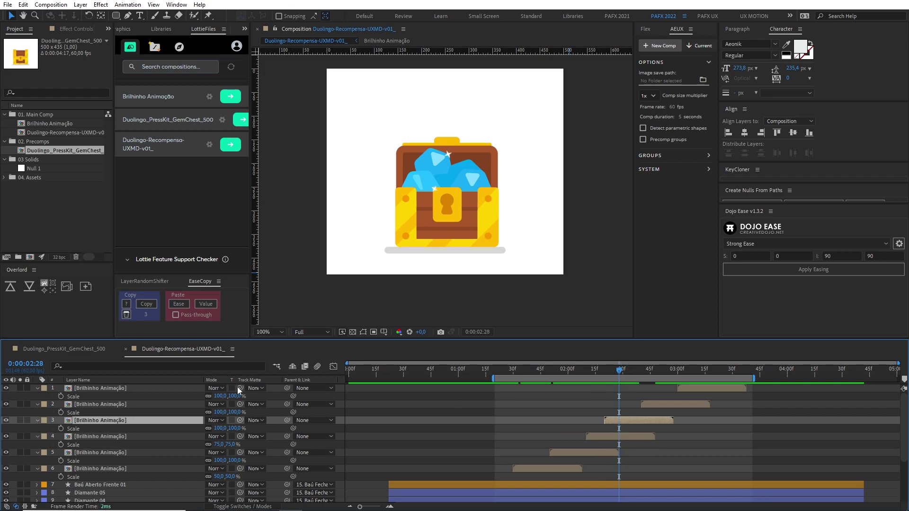
click(221, 428)
text(50)
key(Return)
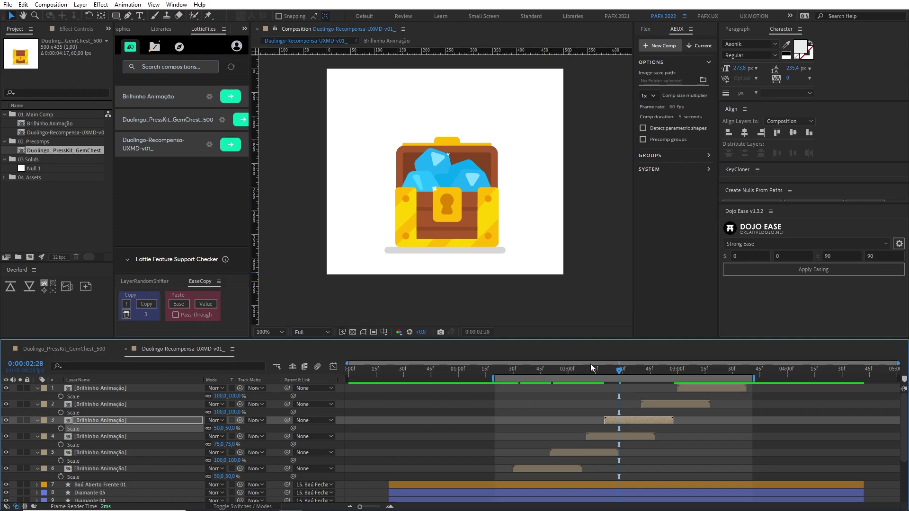
drag(619, 369, 710, 372)
Set layer 1's sparkle Scale to 60% and preview the resized sparkles
click(712, 389)
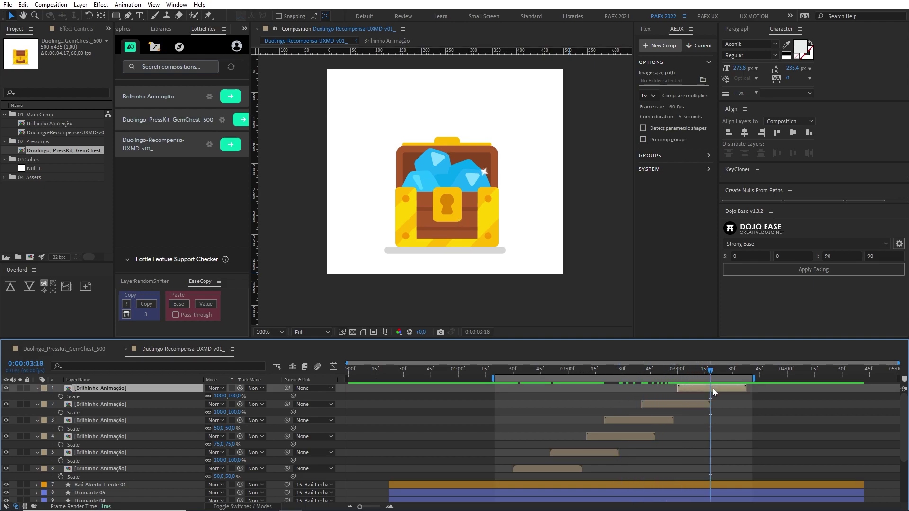
click(219, 396)
text(60)
key(Return)
key(space)
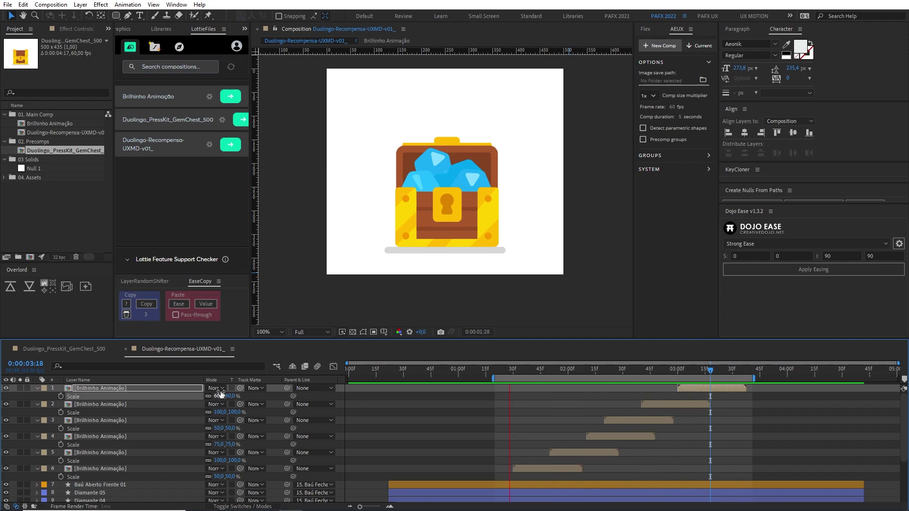
Inspect the layer 6 sparkle around 1:48, then preview the sparkles from 1:30
click(534, 372)
drag(536, 372, 547, 374)
scroll(459, 188, up, 4)
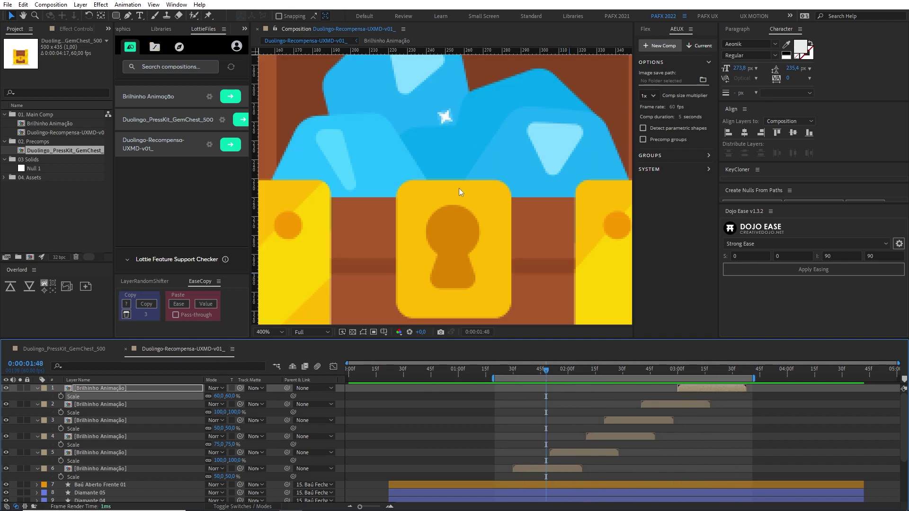
click(452, 124)
scroll(459, 143, down, 2)
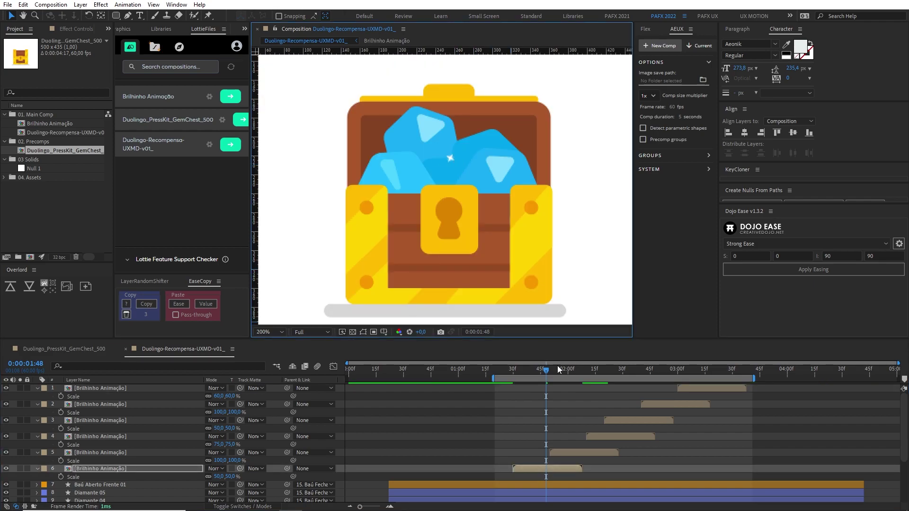
click(513, 372)
key(space)
At 2:52, set the layer 2 sparkle's Scale to 120% and replay the preview
scroll(483, 252, down, 2)
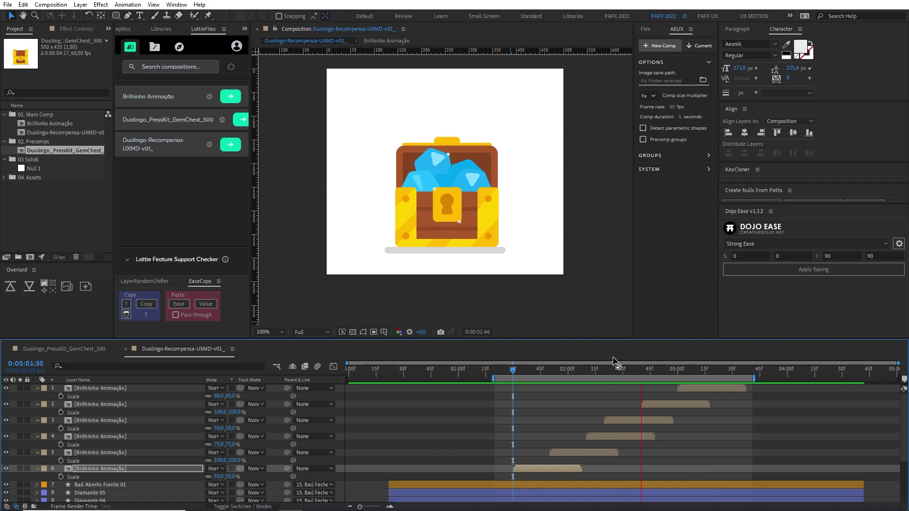
drag(707, 372, 663, 387)
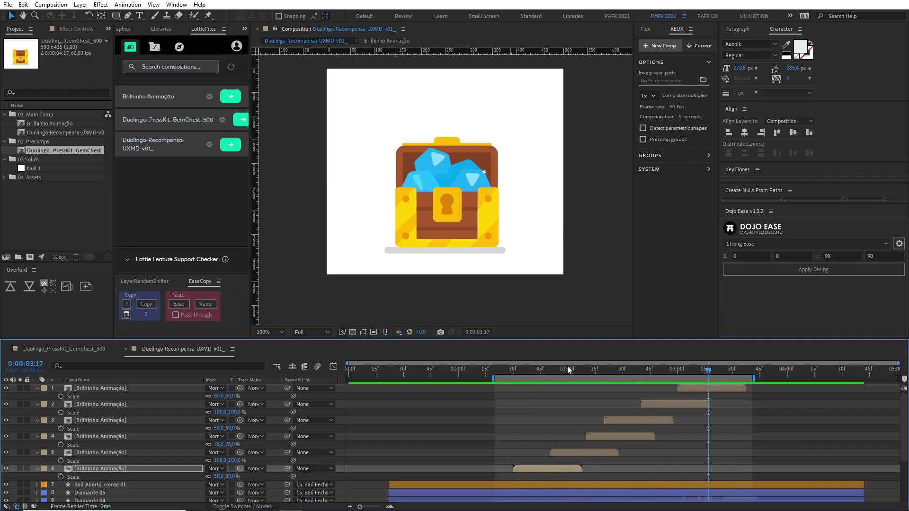
click(668, 405)
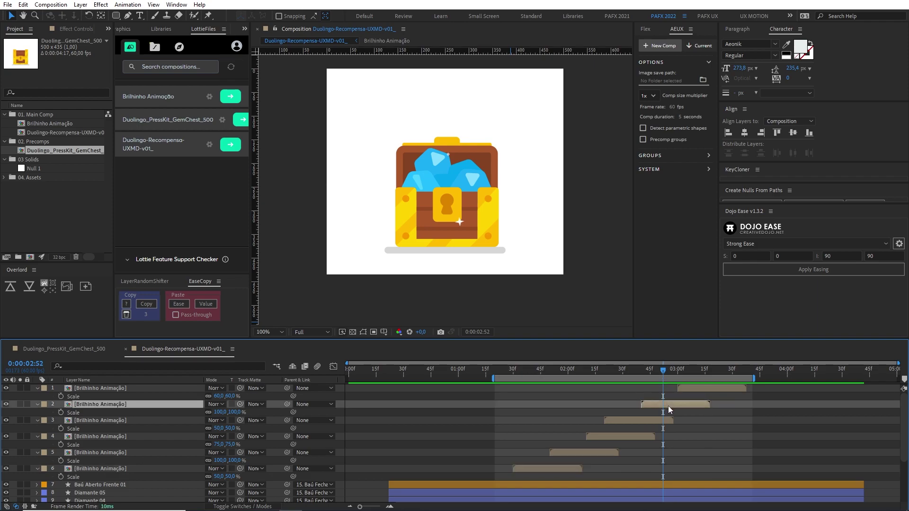
click(218, 412)
text(120)
key(Return)
key(space)
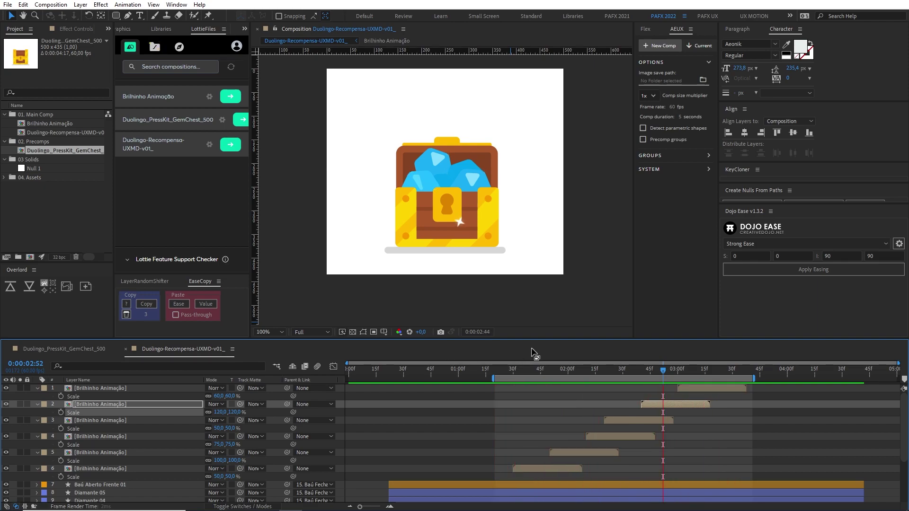
Duplicate the layer 2 sparkle, shift it later, and place it at the lid's top-left
key(space)
click(663, 404)
key(ctrl+d)
drag(658, 403, 672, 404)
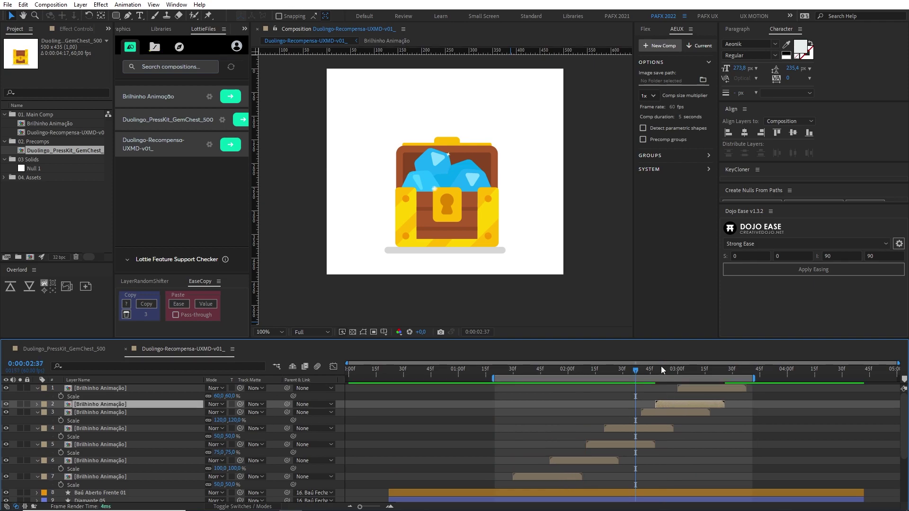
drag(662, 369, 679, 369)
drag(460, 225, 430, 148)
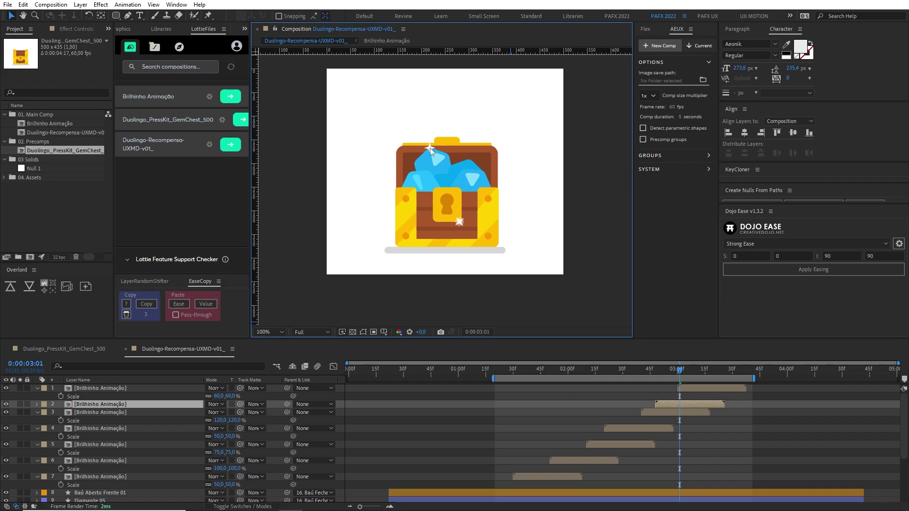
key(space)
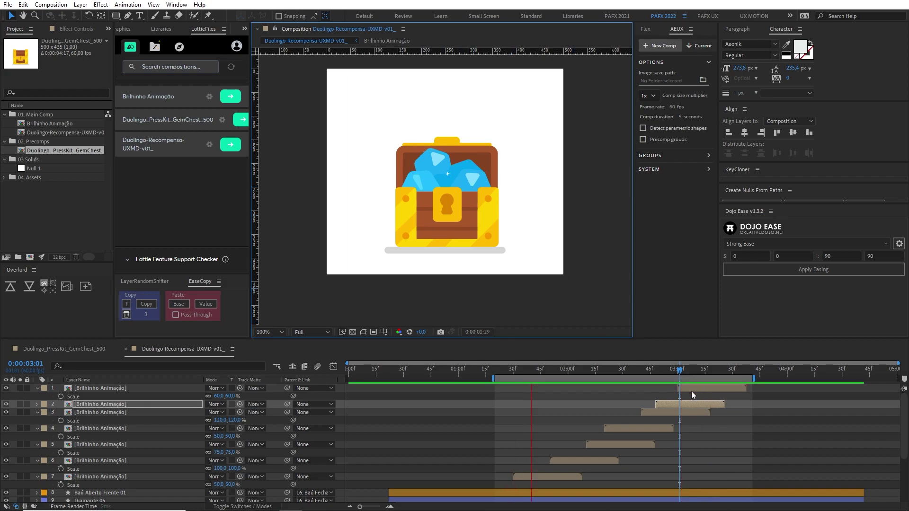
Shift the layer 2 and layer 1 sparkles later in time and preview the retiming
click(658, 370)
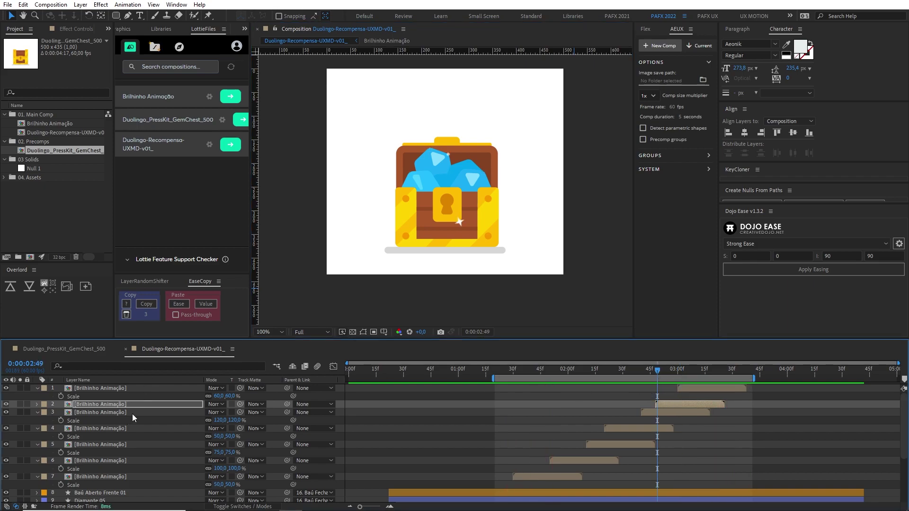
drag(665, 402, 682, 406)
key(space)
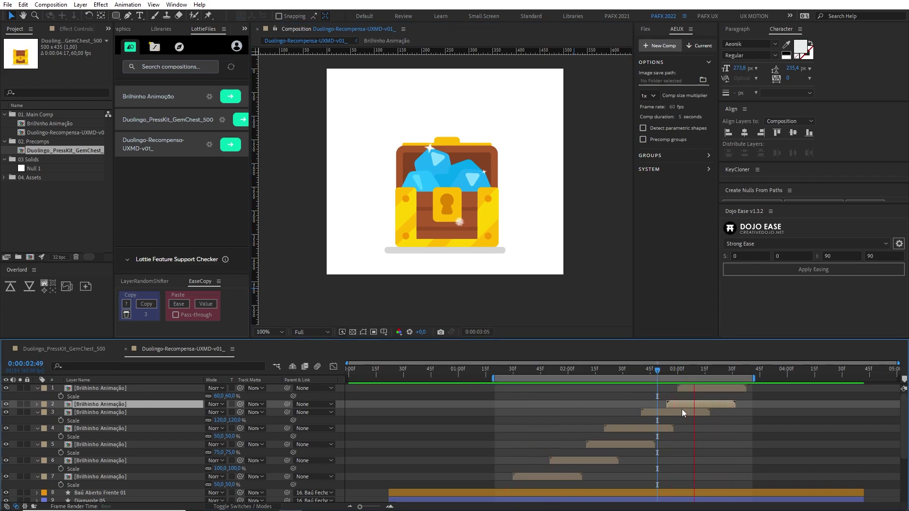
drag(689, 389, 707, 389)
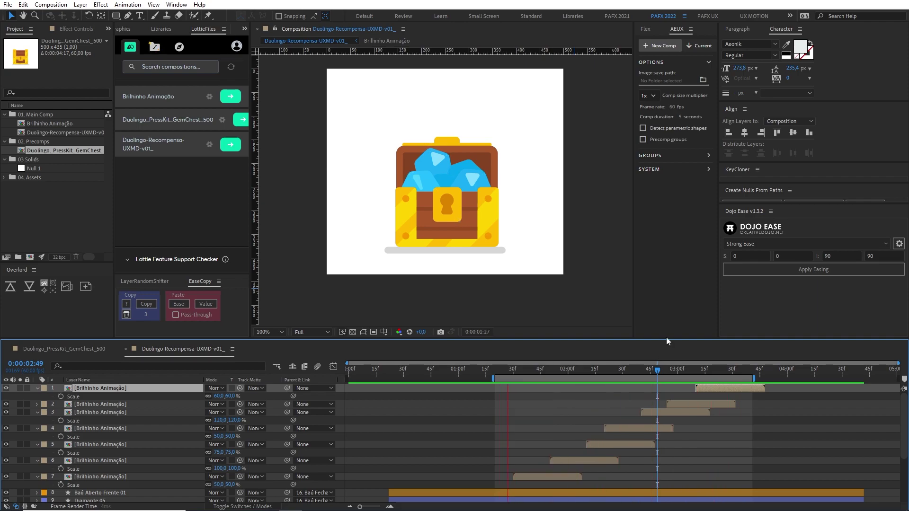
Set the layer 7 sparkle's Scale to 60%, then settle it at 70%
drag(563, 369, 539, 369)
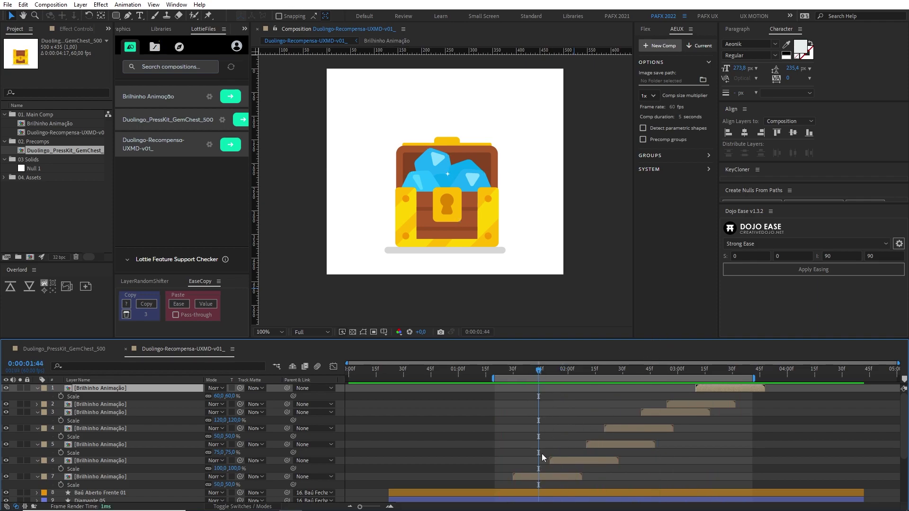
click(538, 476)
click(218, 485)
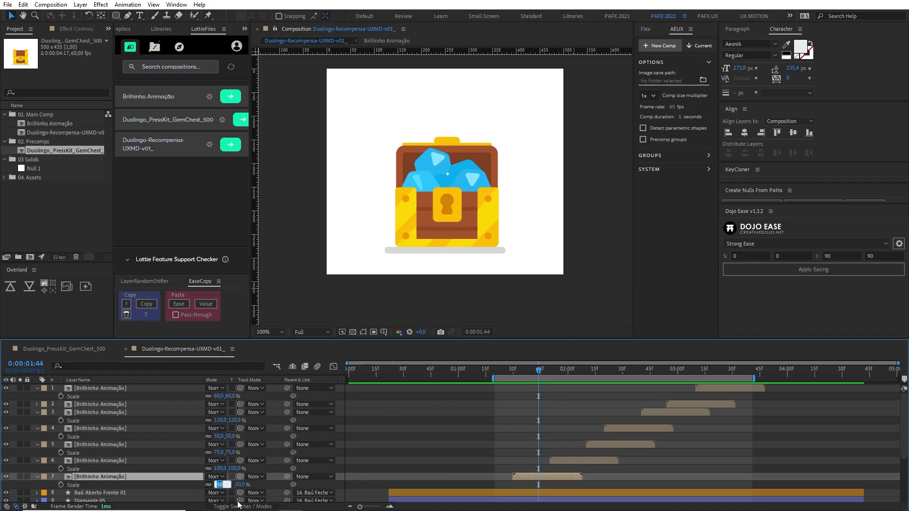
text(60)
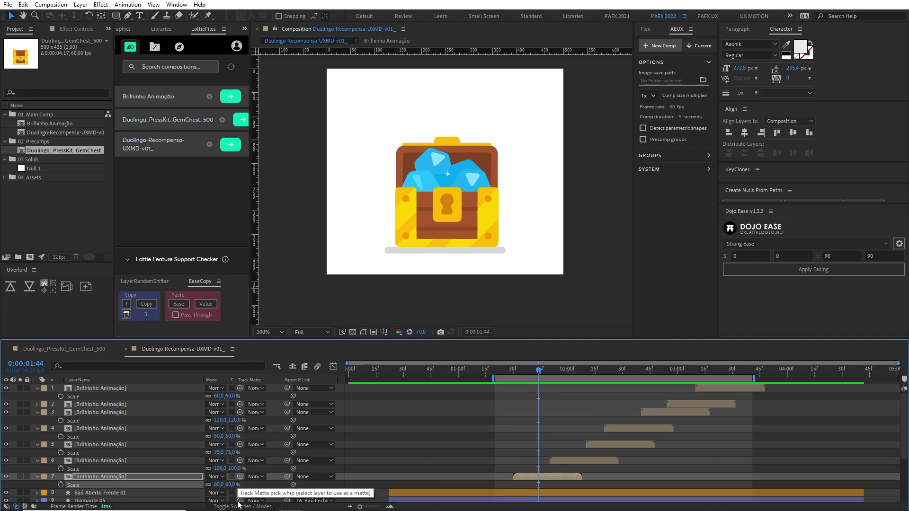
key(Return)
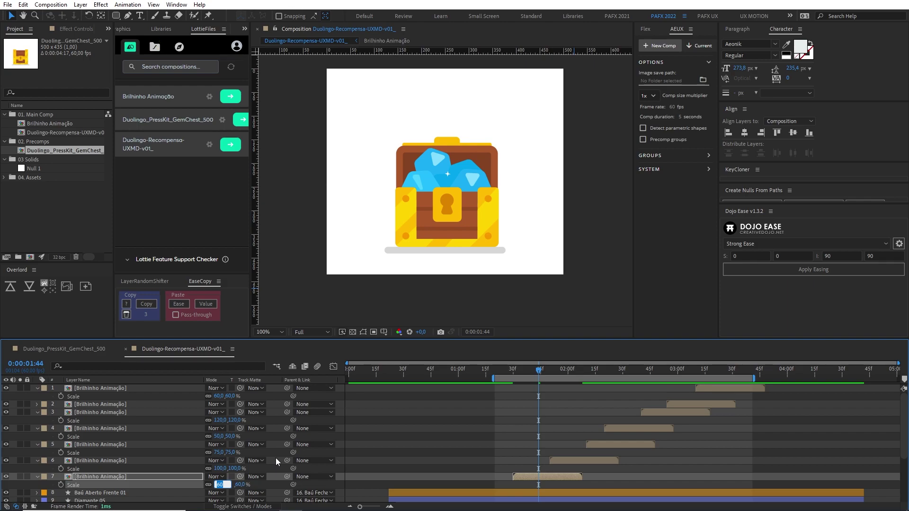
text(70)
key(Return)
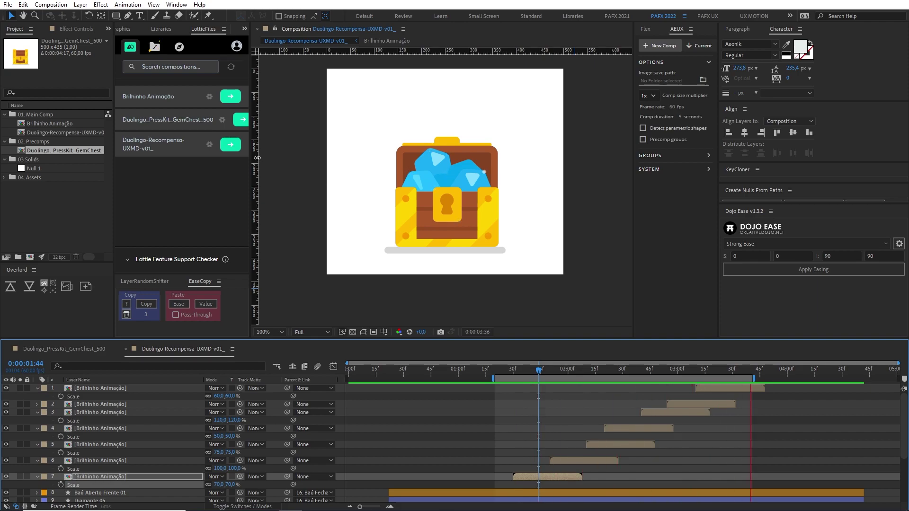
click(548, 371)
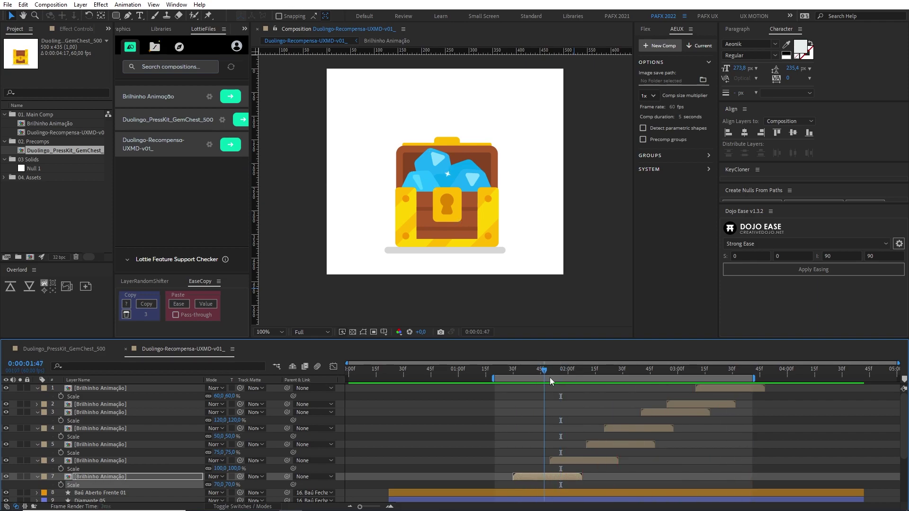
Select all layers and collapse their open properties
click(556, 405)
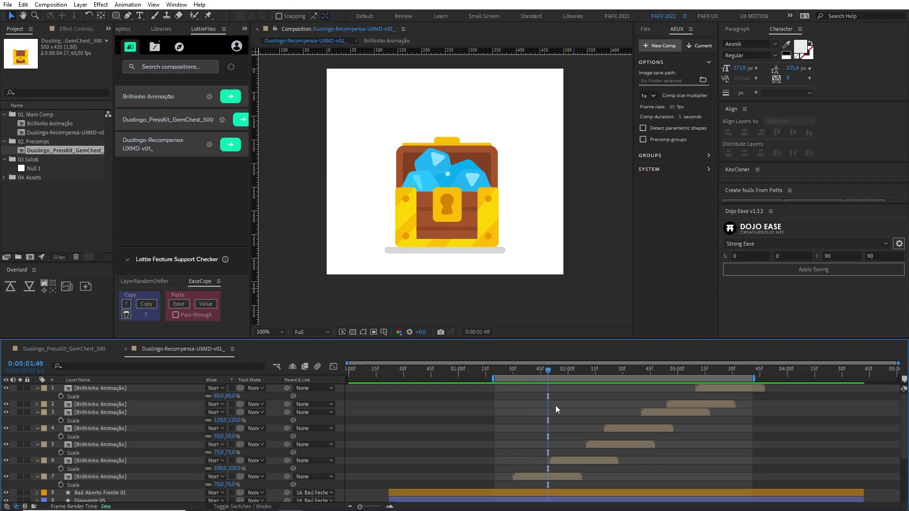
click(104, 387)
key(ctrl+a)
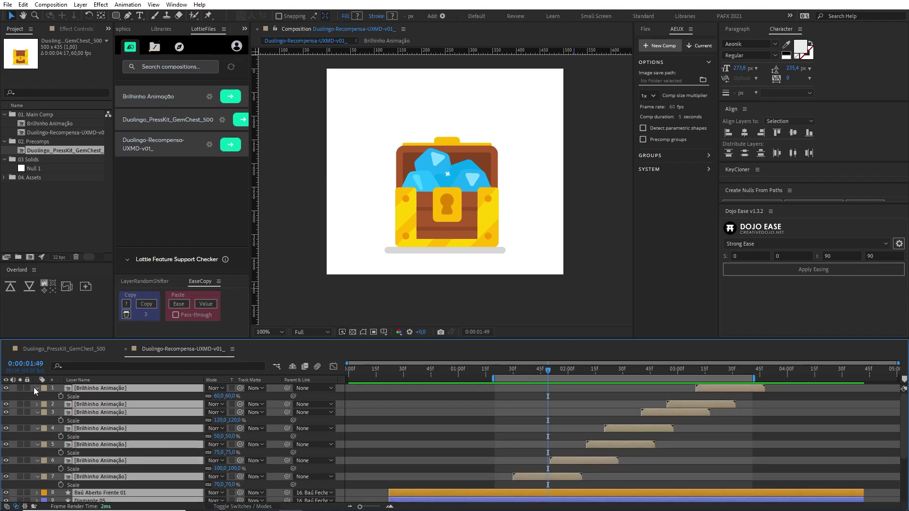
click(37, 389)
click(394, 401)
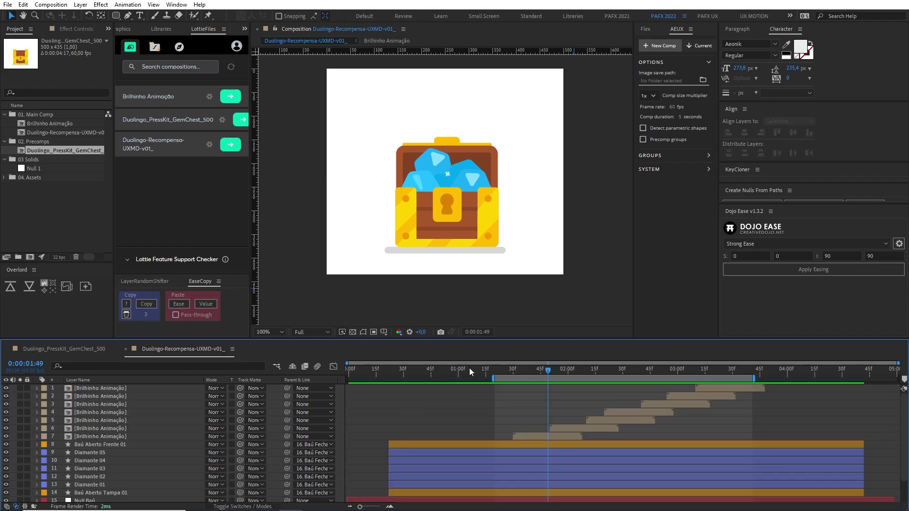
Start the work area at zero and scrub through the chest opening from the first frame
key(Home)
key(b)
click(363, 368)
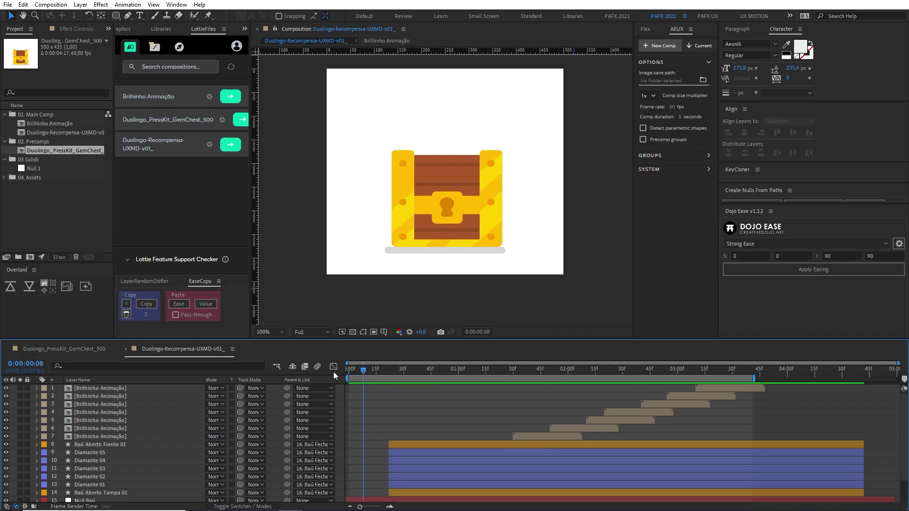
drag(355, 368, 466, 369)
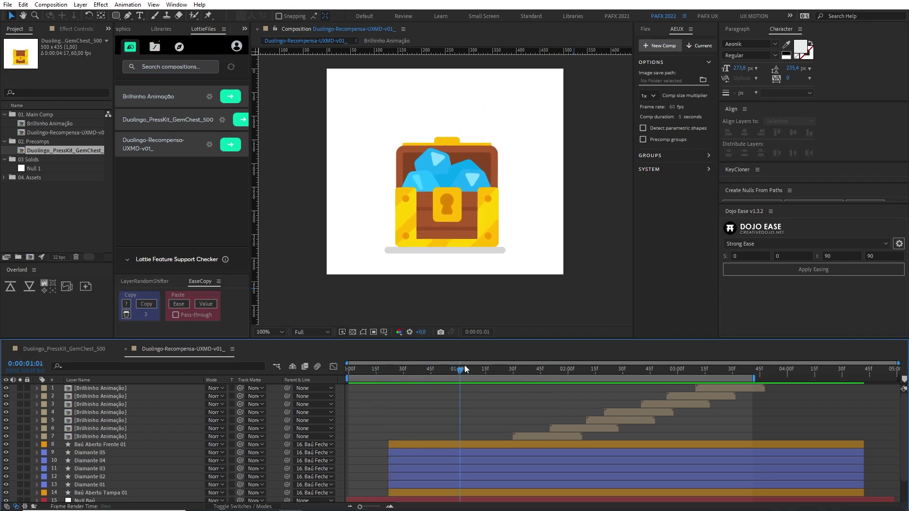
mouse_move(466, 369)
mouse_down()
mouse_move(334, 379)
mouse_move(478, 391)
mouse_up()
Set the rectangle fill to the blue sampled from a gem and zoom to the space left of the chest
click(116, 15)
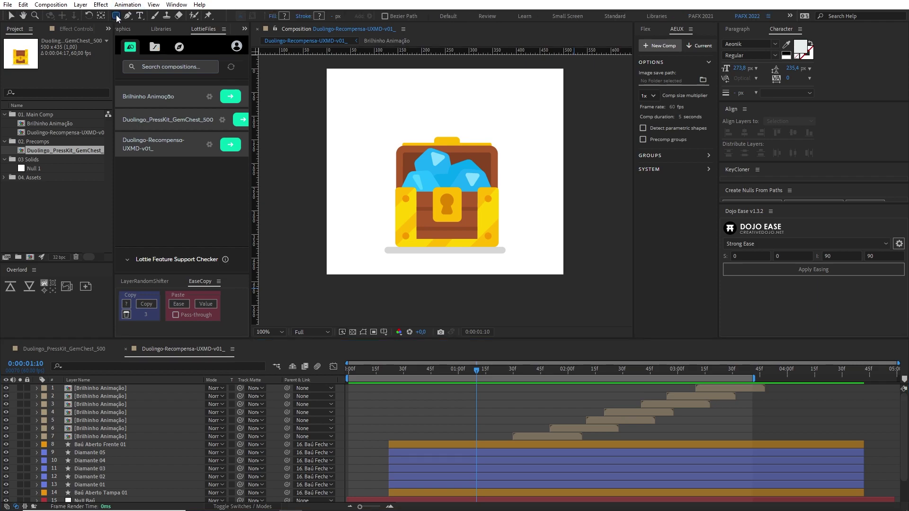
click(284, 16)
click(659, 305)
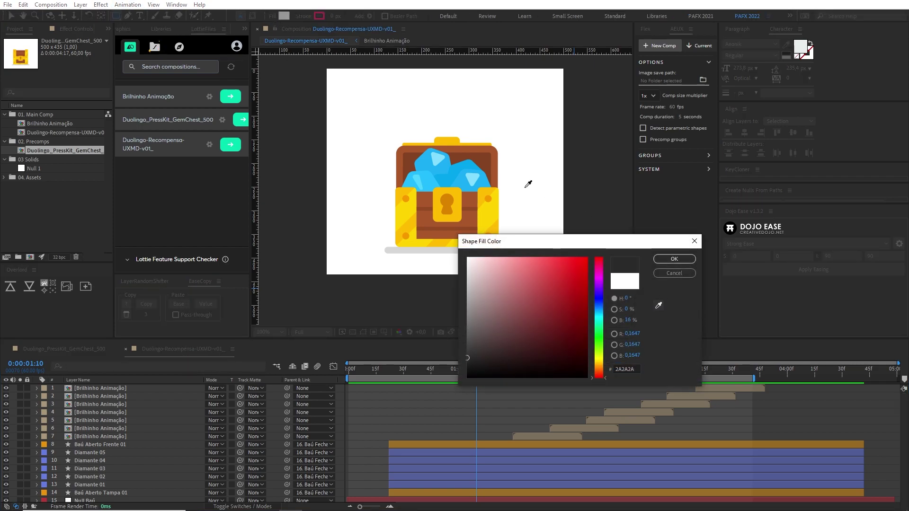
click(463, 171)
click(674, 259)
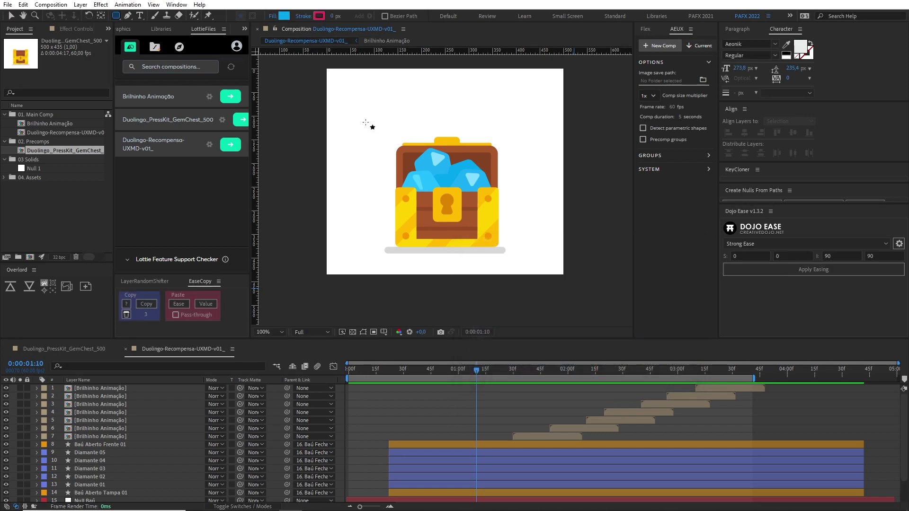
key(period)
drag(402, 142, 478, 138)
key(q)
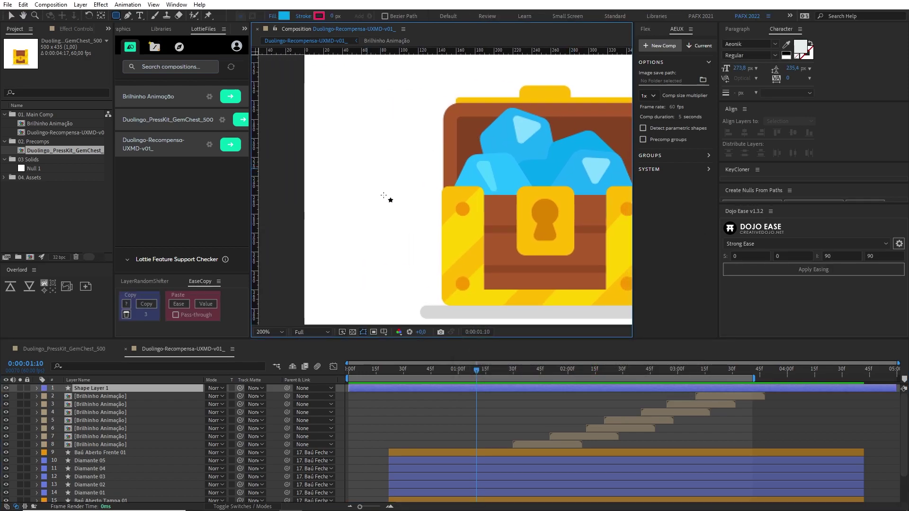
drag(360, 165, 393, 185)
key(Delete)
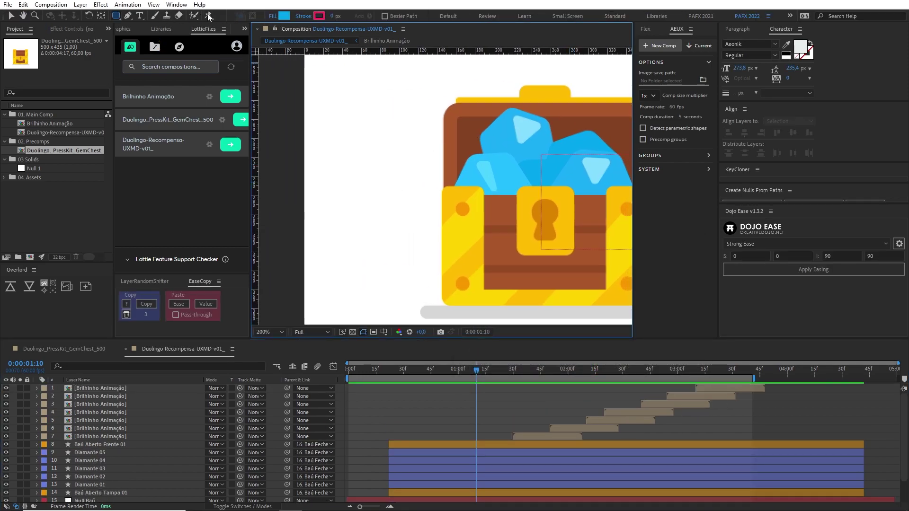
Draw a small rounded square left of the chest, adjusting its size and corner rounding
drag(122, 18, 144, 26)
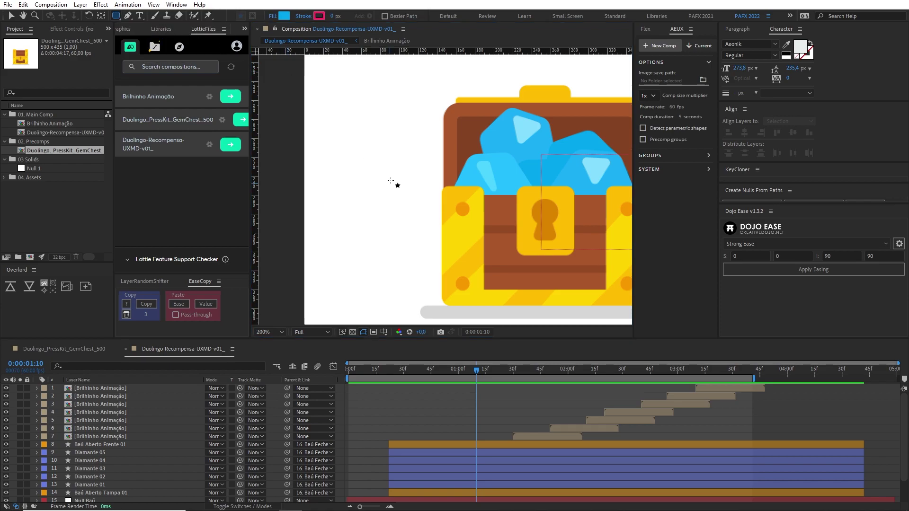
mouse_move(349, 155)
mouse_down()
mouse_move(415, 198)
mouse_move(399, 207)
mouse_up()
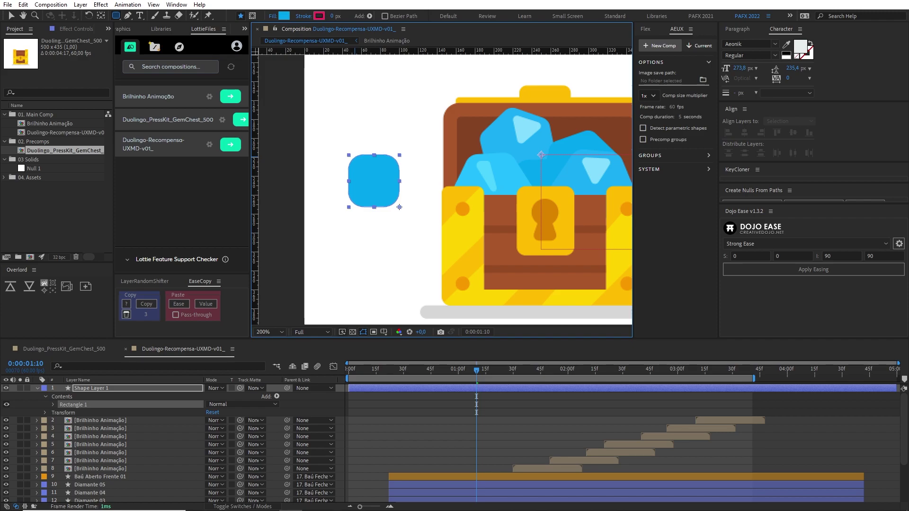
drag(399, 206, 417, 213)
key(Up)
key(Up)
key(Up)
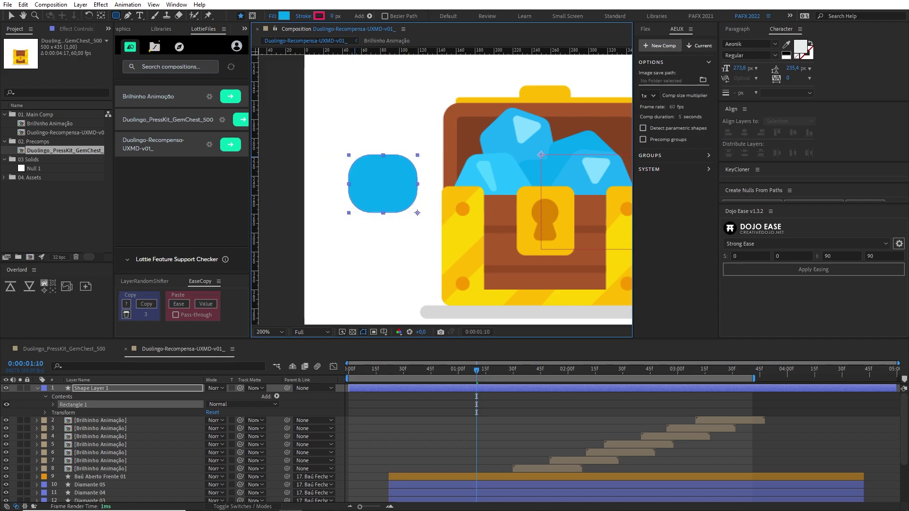
drag(418, 213, 394, 199)
key(Down)
key(Down)
key(Down)
key(Down)
key(Down)
key(Down)
key(Up)
key(Up)
key(Up)
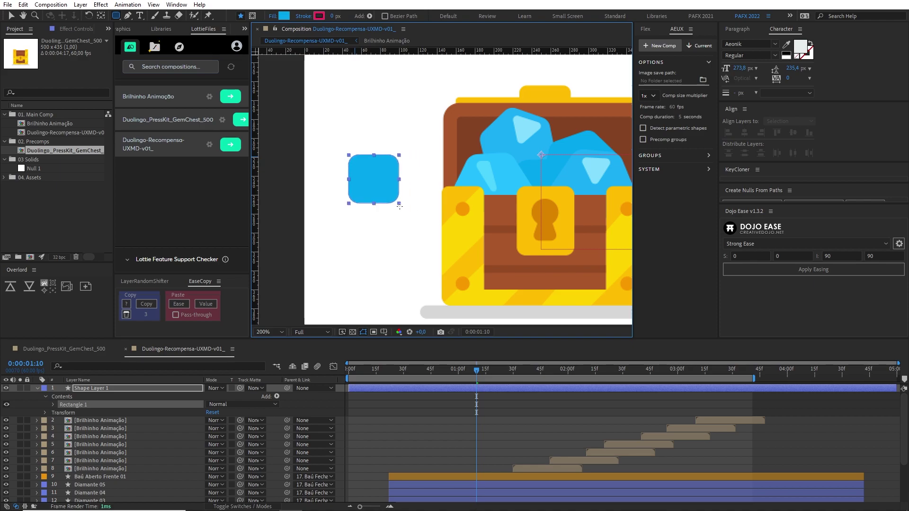
drag(394, 199, 380, 186)
key(Up)
key(Up)
key(Up)
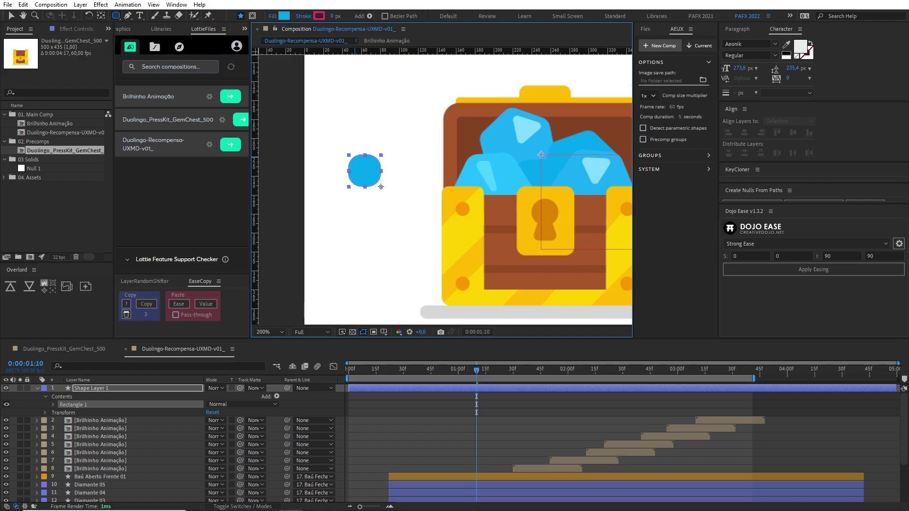
key(Down)
key(Up)
key(Up)
key(Down)
key(Down)
drag(381, 187, 380, 178)
key(h)
key(comma)
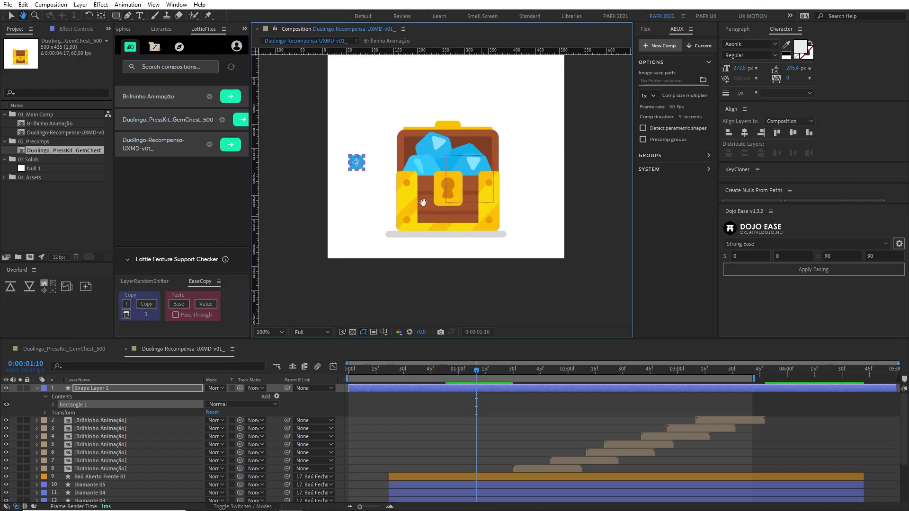
Give Shape Layer 1 45% opacity and trim its in-point to 0:00:01:10
drag(422, 202, 417, 222)
key(q)
click(490, 408)
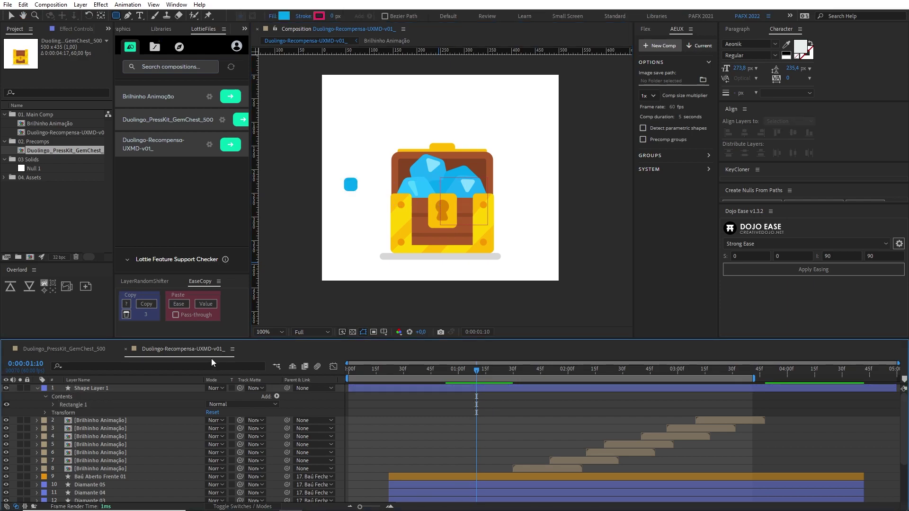
click(173, 389)
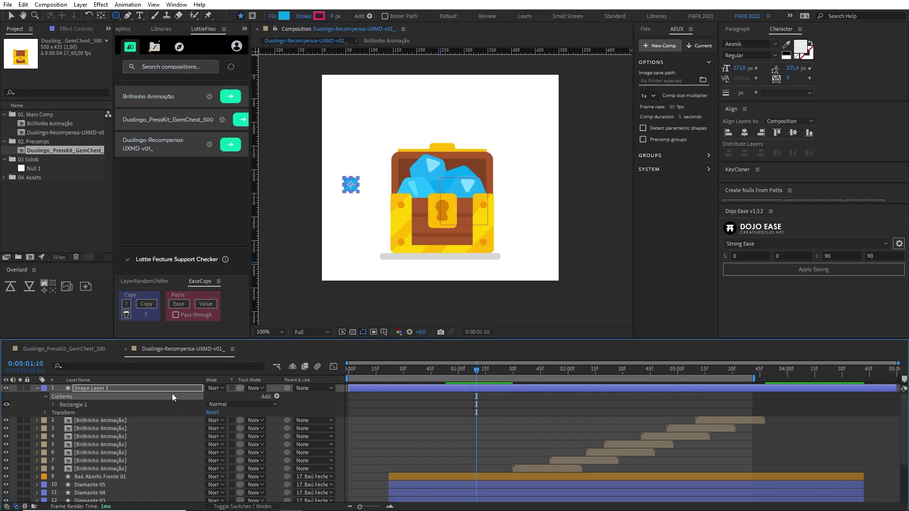
key(t)
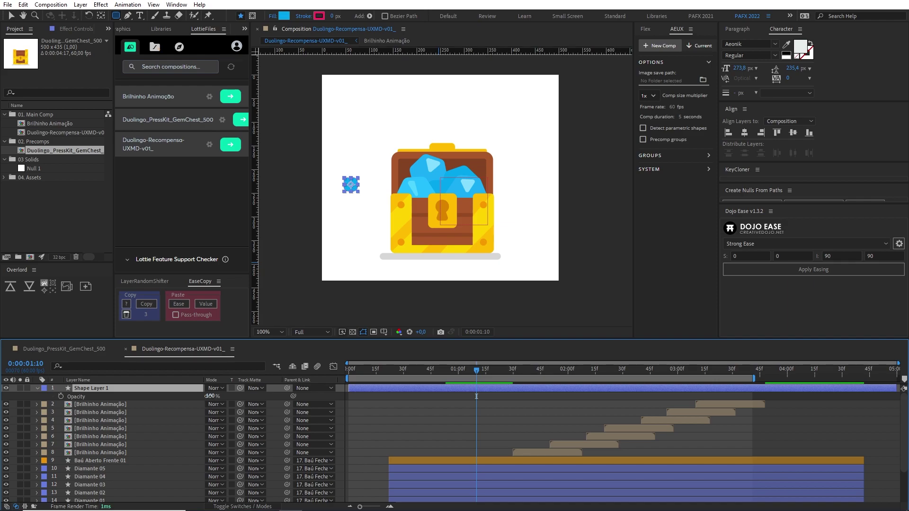
text(45)
key(Return)
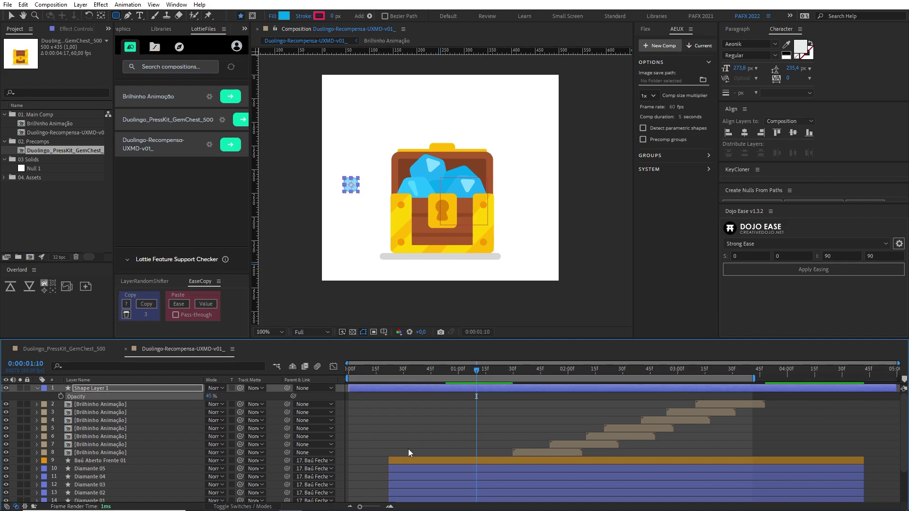
click(408, 449)
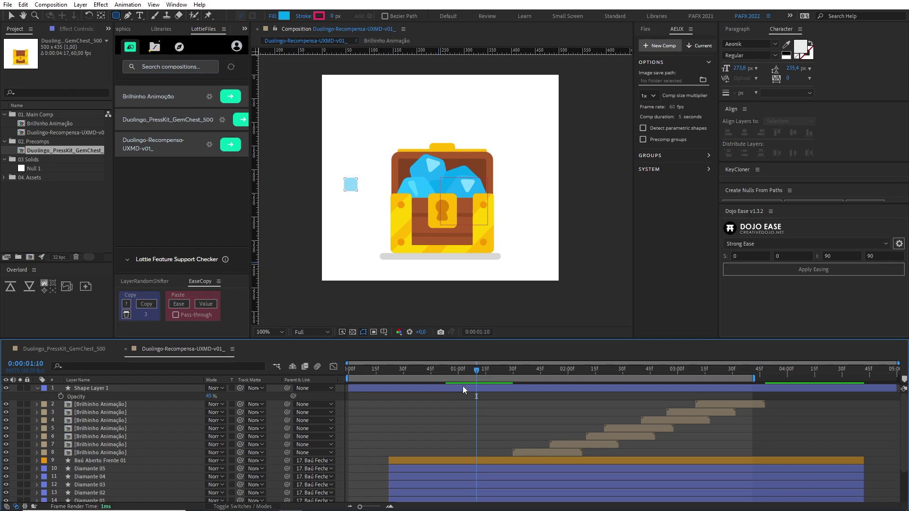
click(462, 387)
key(alt+bracketleft)
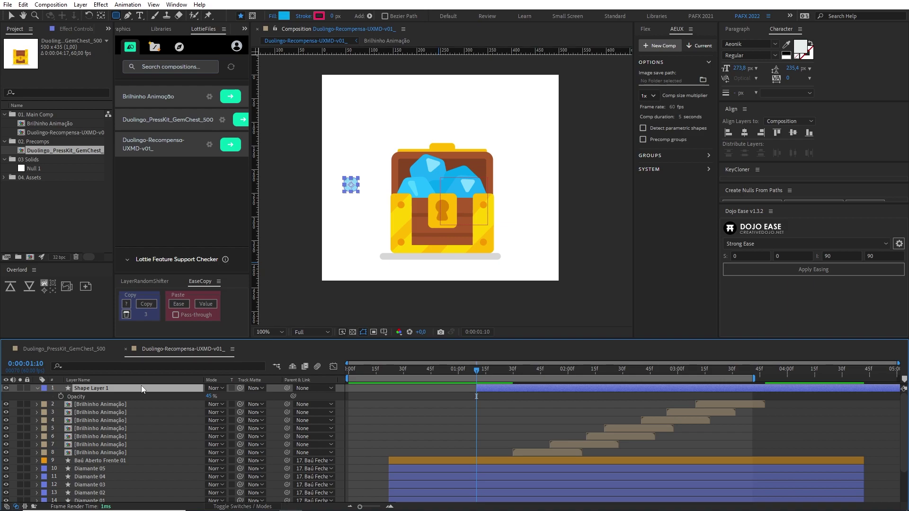
Duplicate the blue square four times, placing copies upper-left, above, upper-right and right of the chest
key(ctrl+d)
key(v)
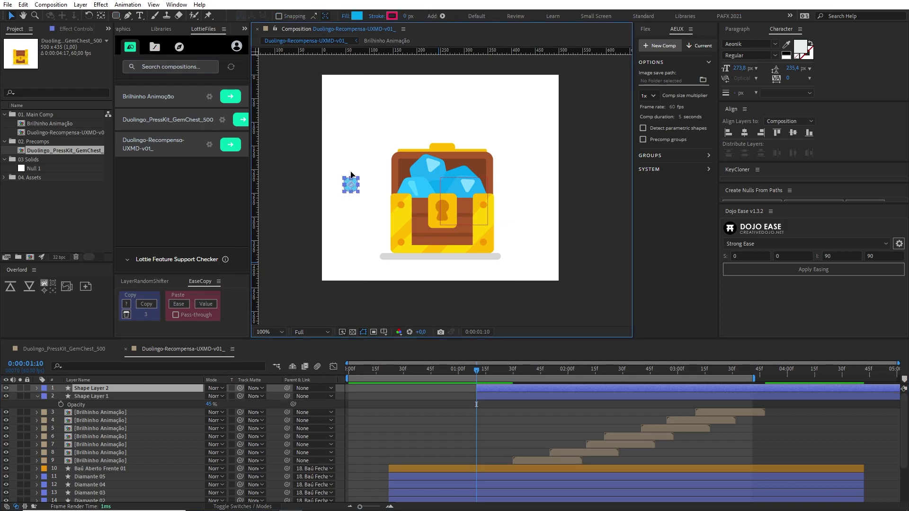
drag(351, 184, 380, 128)
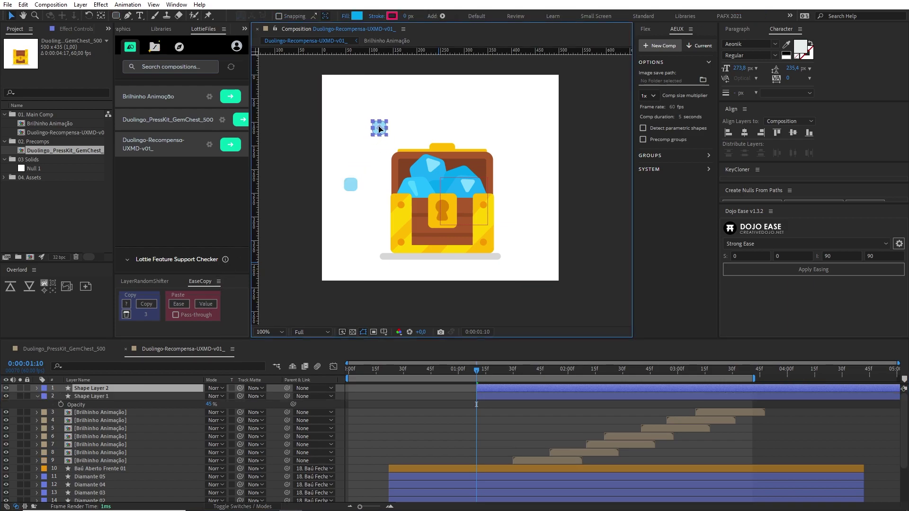
key(Return)
click(163, 391)
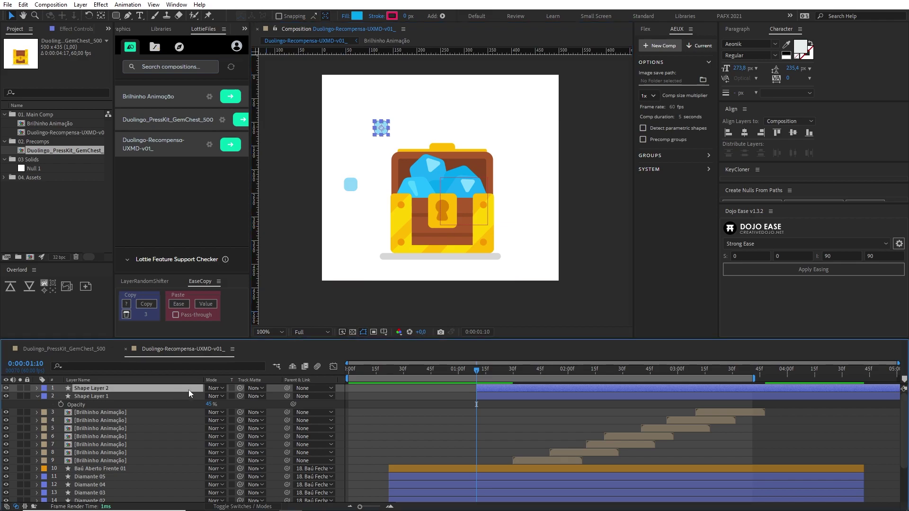
key(ctrl+d)
drag(381, 130, 447, 112)
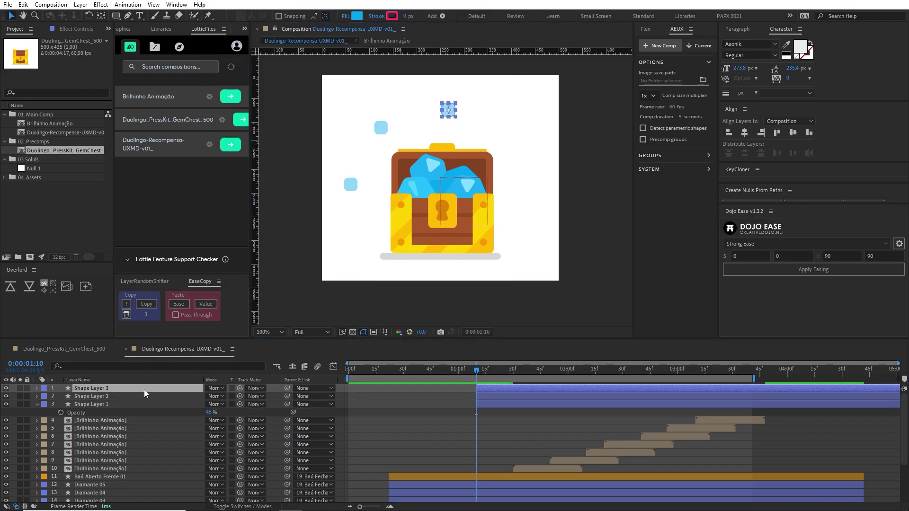
key(ctrl+d)
drag(448, 110, 504, 136)
key(Return)
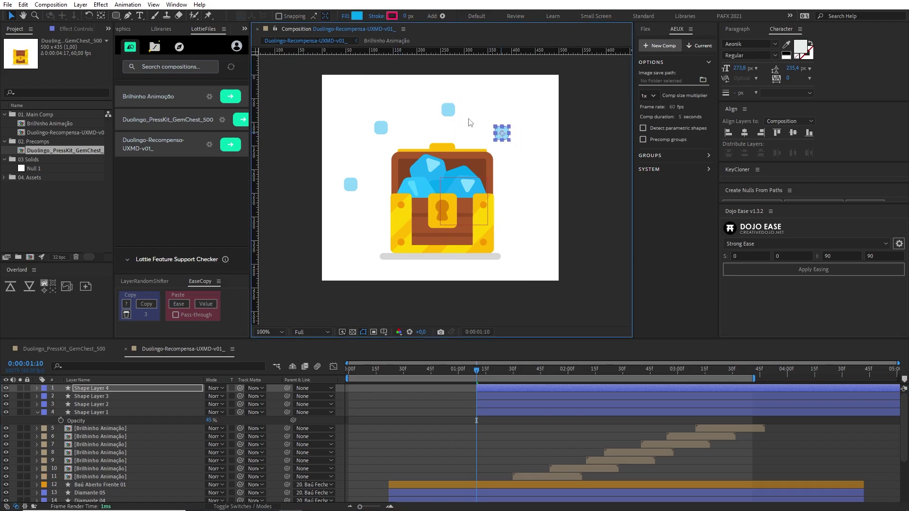
key(Return)
key(ctrl+d)
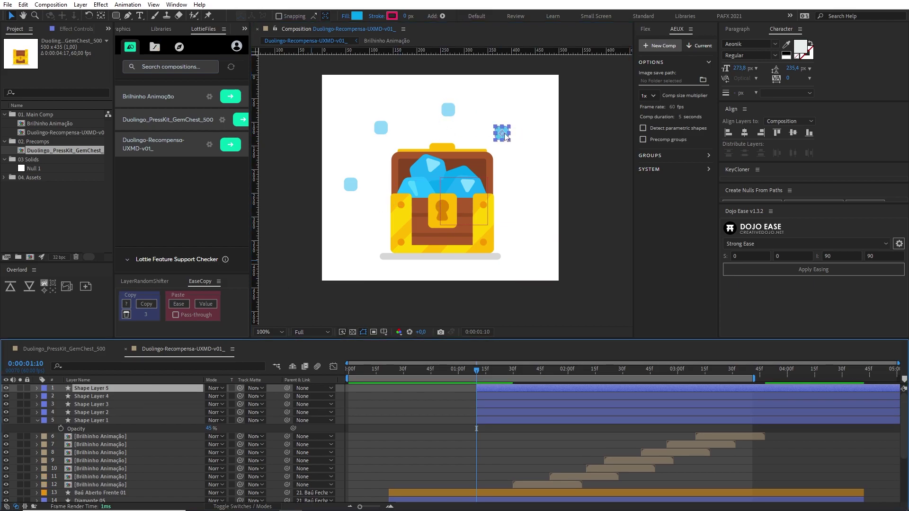
drag(502, 134, 526, 186)
Fine-tune the squares' starting positions around the chest at 0:00:01:10
drag(381, 128, 376, 133)
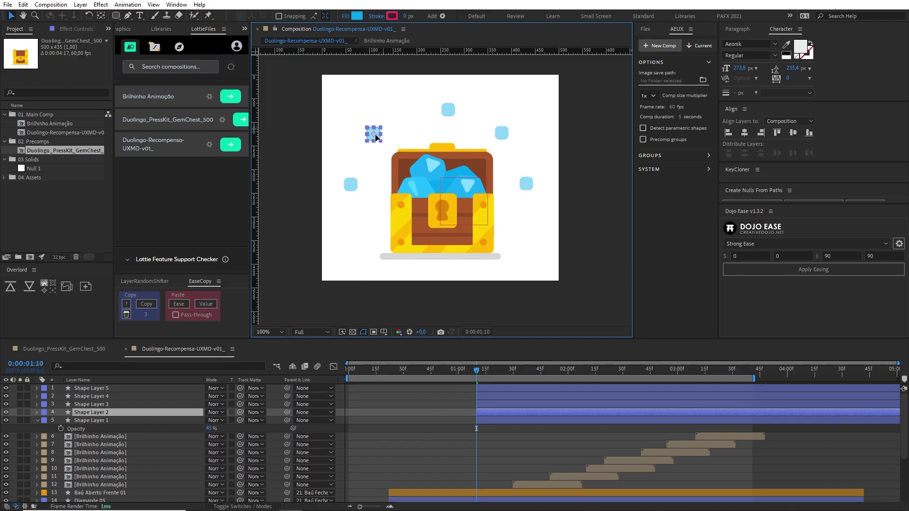
click(448, 111)
drag(448, 111, 442, 115)
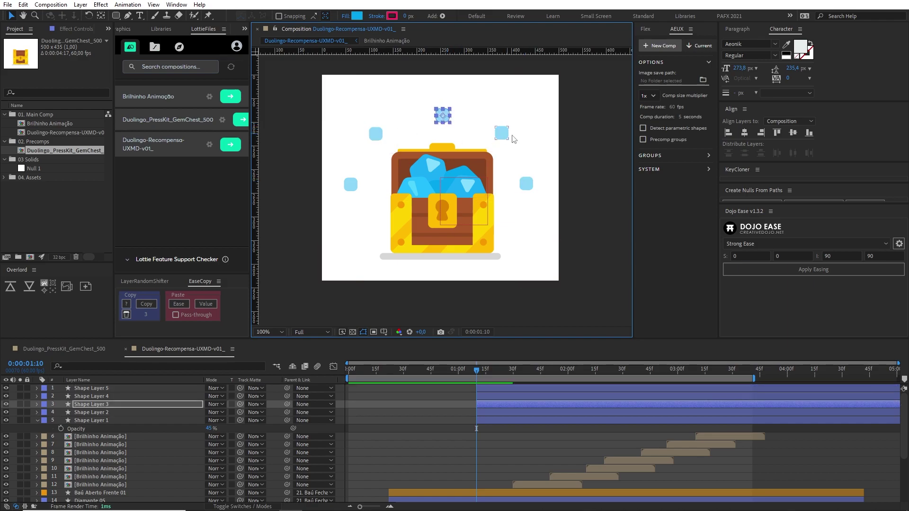
drag(503, 138, 511, 132)
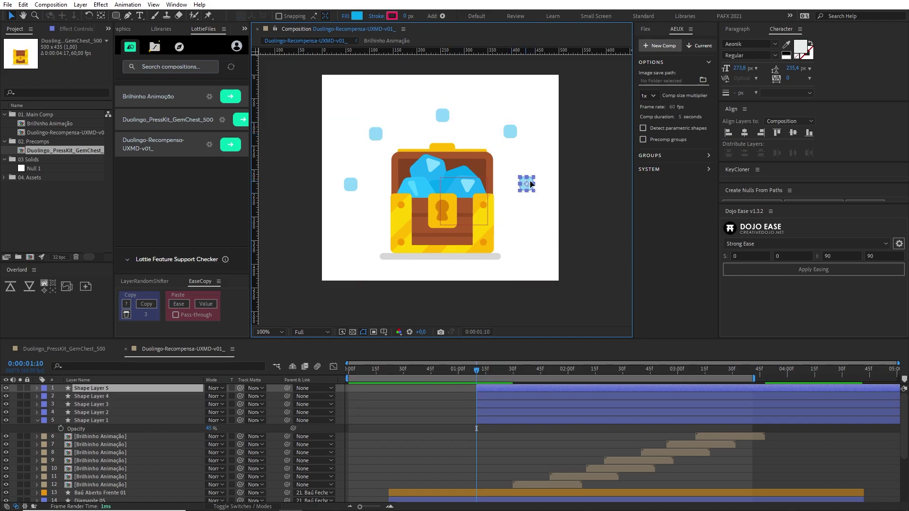
drag(525, 185, 530, 186)
drag(511, 132, 517, 134)
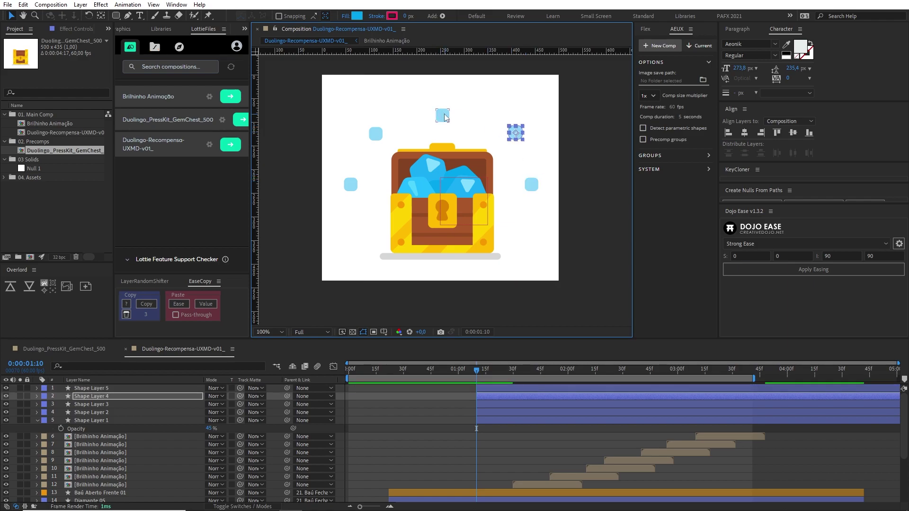
drag(443, 116, 447, 114)
At 0:00:01:32, shift each square slightly to new positions to create drift keyframes
click(516, 370)
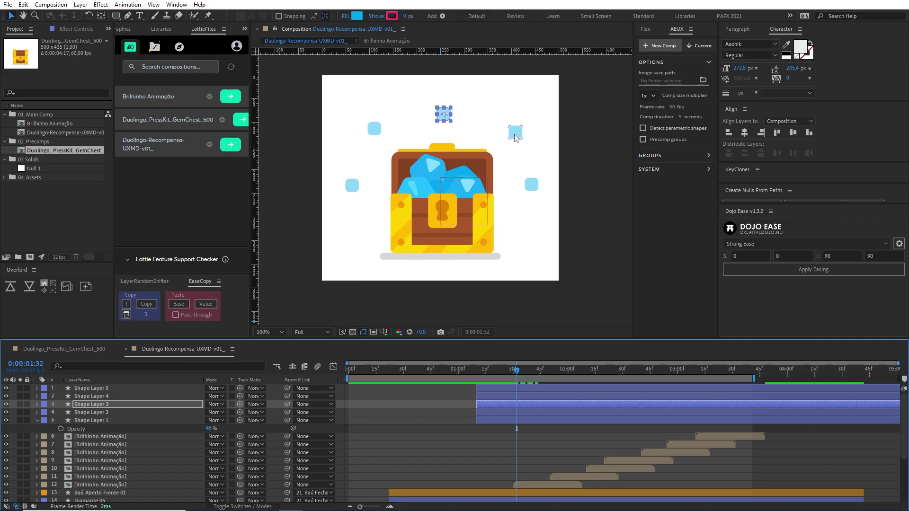
drag(514, 136, 501, 133)
drag(443, 115, 430, 113)
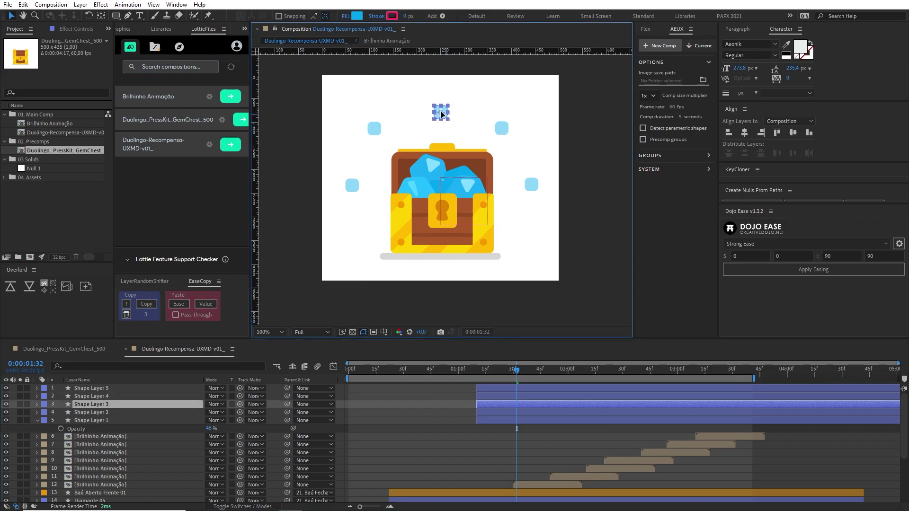
drag(504, 133, 495, 129)
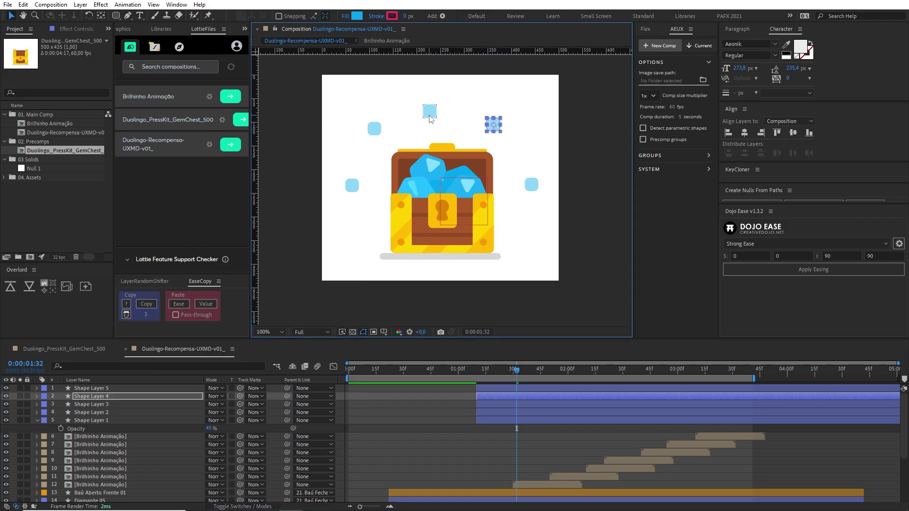
drag(431, 112, 439, 112)
drag(530, 186, 527, 178)
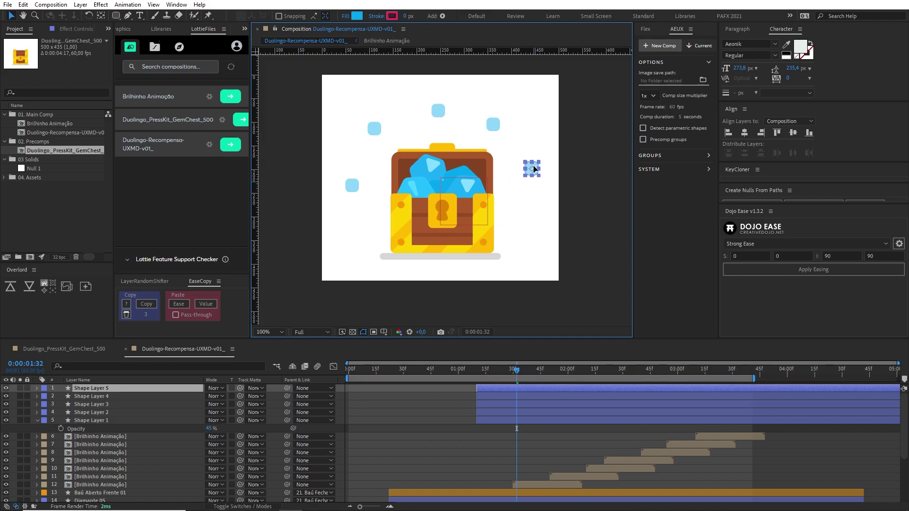
drag(378, 124, 381, 134)
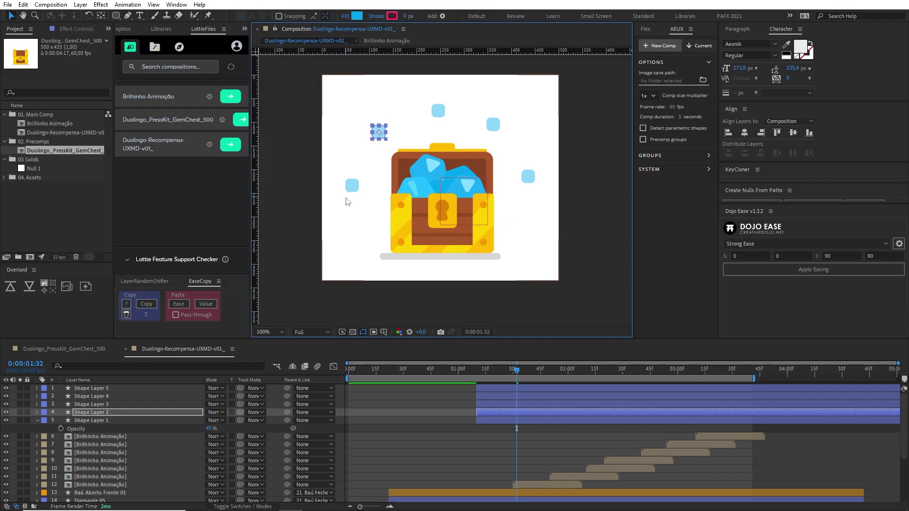
drag(353, 189, 349, 182)
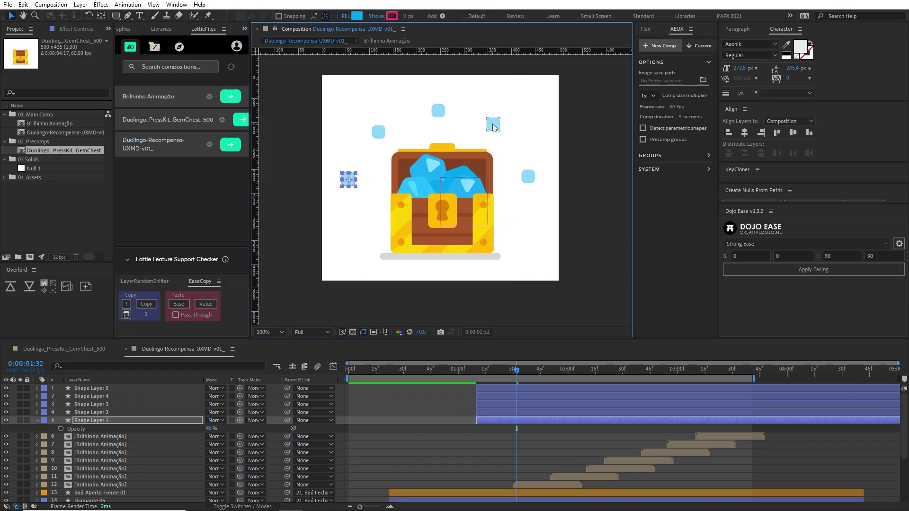
drag(493, 125, 499, 117)
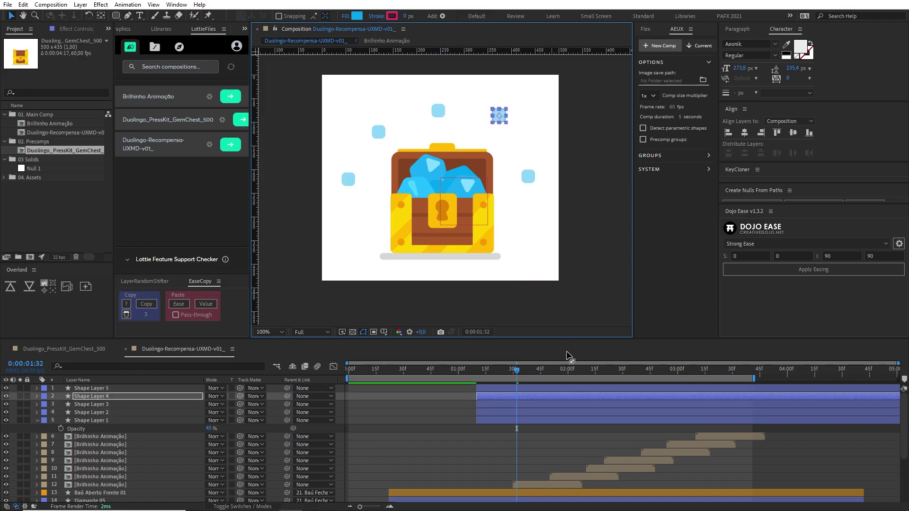
click(462, 446)
Scale Shape Layers 1 and 2 down to 68% and Shape Layer 3 to 55%
click(542, 396)
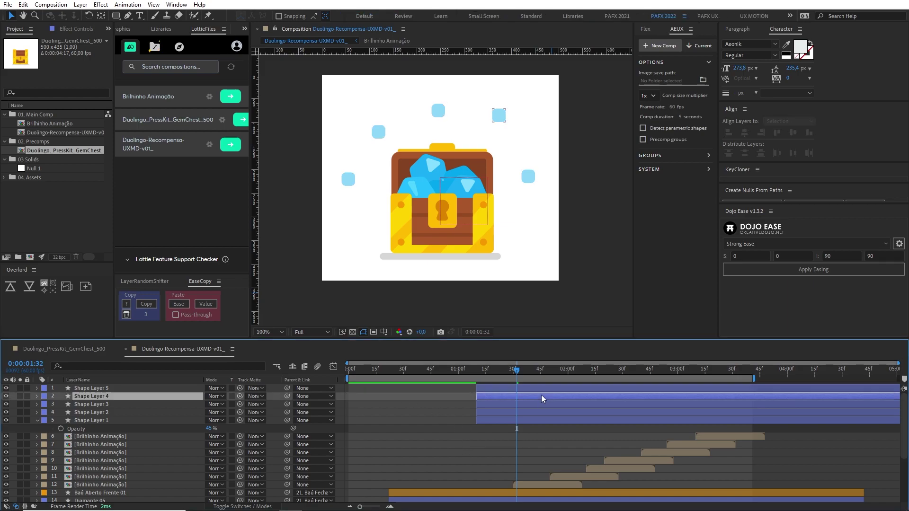
click(503, 420)
ctrl+click(502, 412)
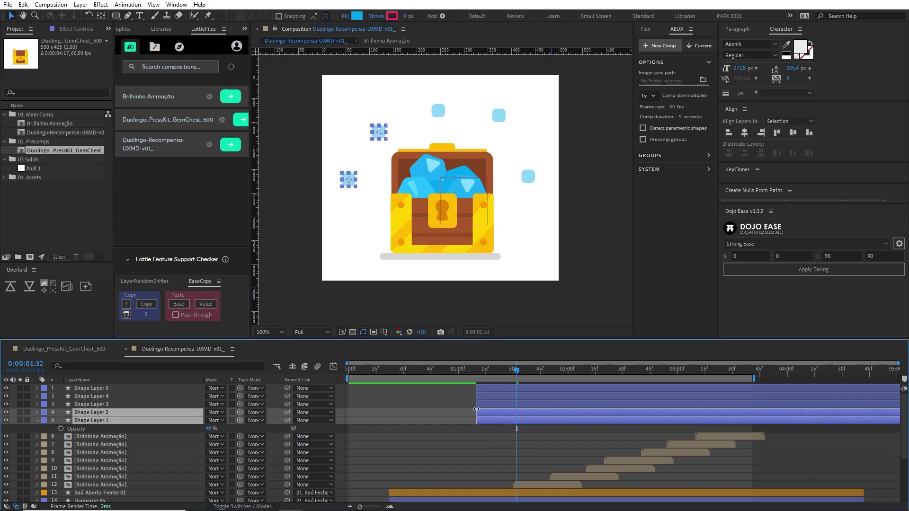
key(s)
drag(225, 420, 198, 415)
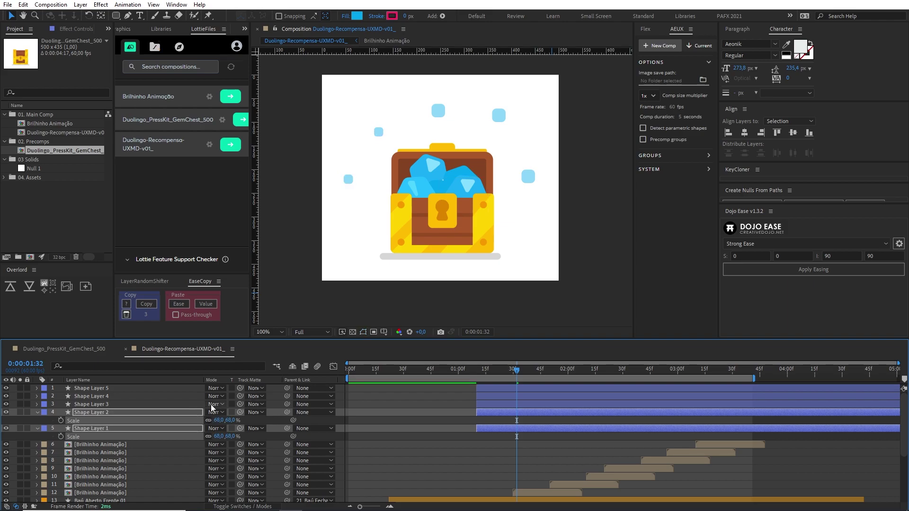
click(492, 404)
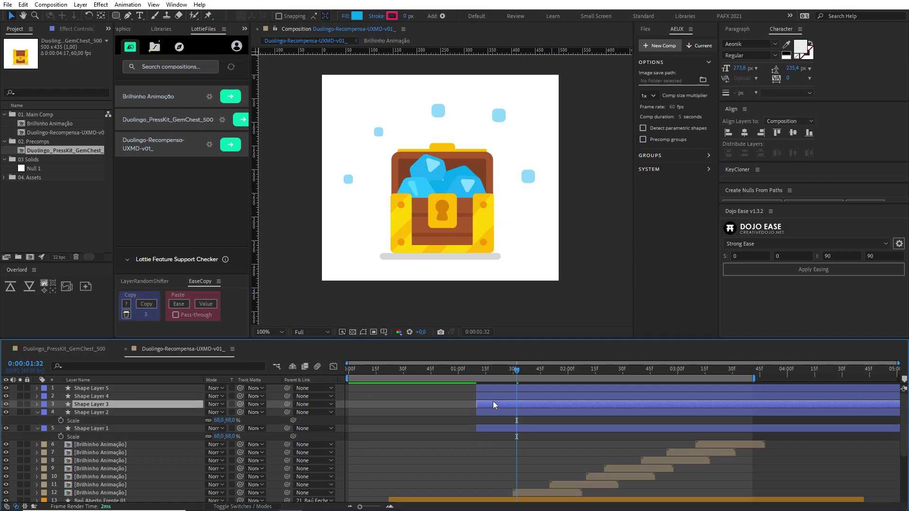
key(s)
drag(223, 413, 194, 407)
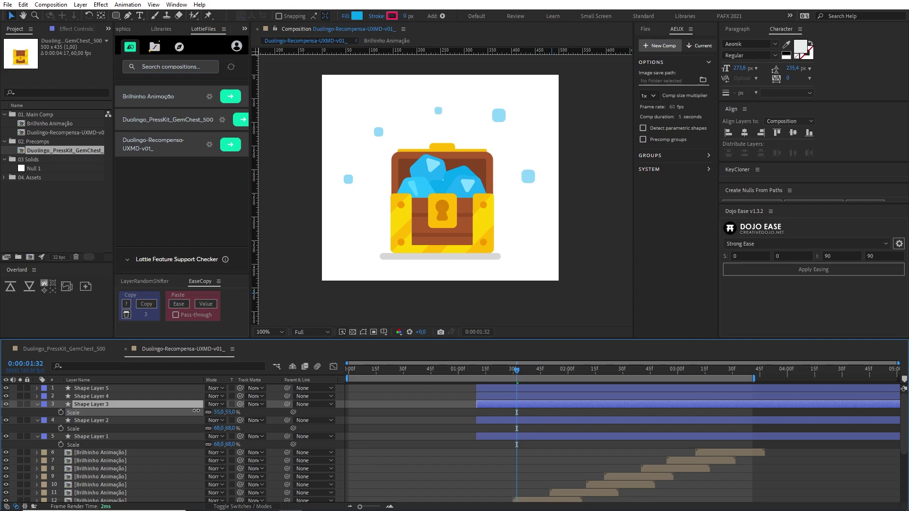
Raise Shape Layers 1 and 2 to 76% and enlarge Shape Layer 4 to 120%
click(501, 420)
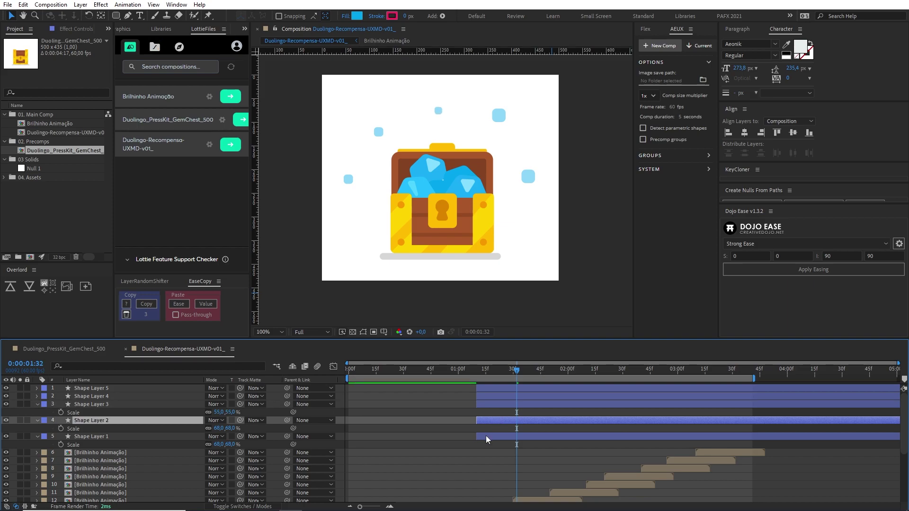
ctrl+click(486, 435)
drag(217, 428, 224, 435)
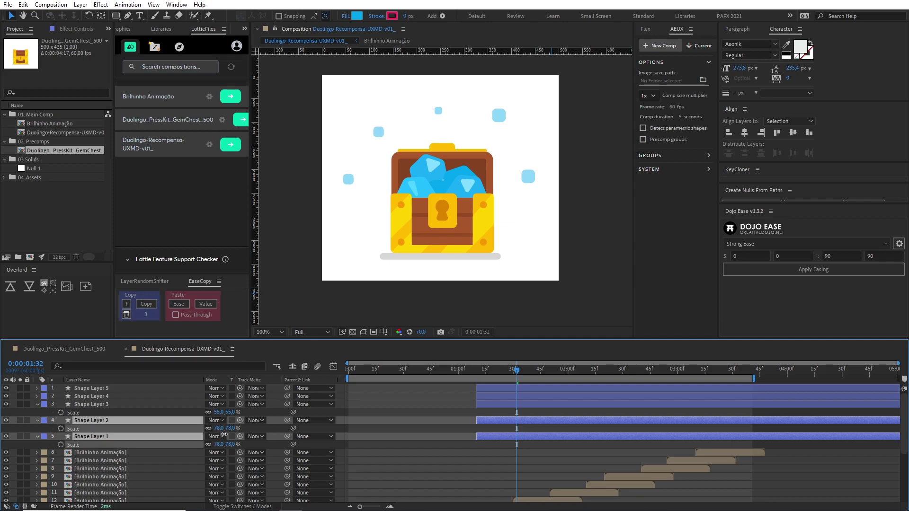
click(185, 397)
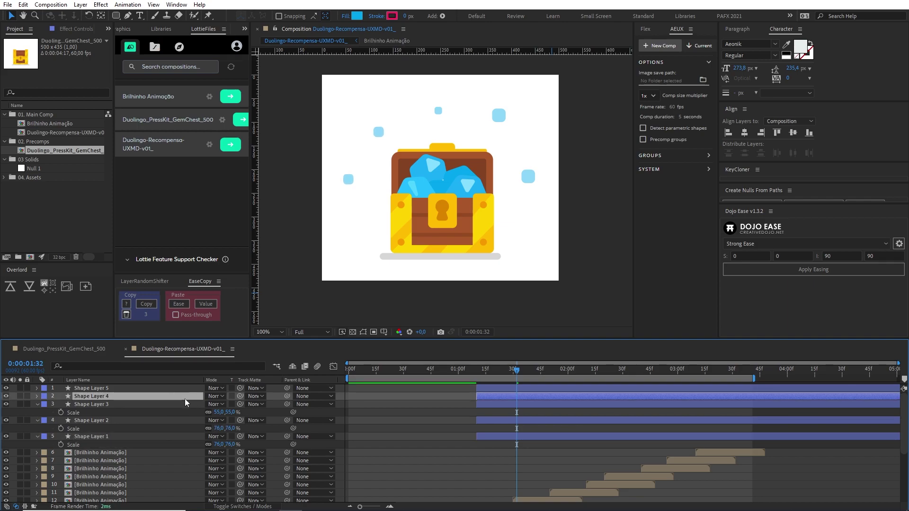
key(s)
drag(226, 404, 225, 402)
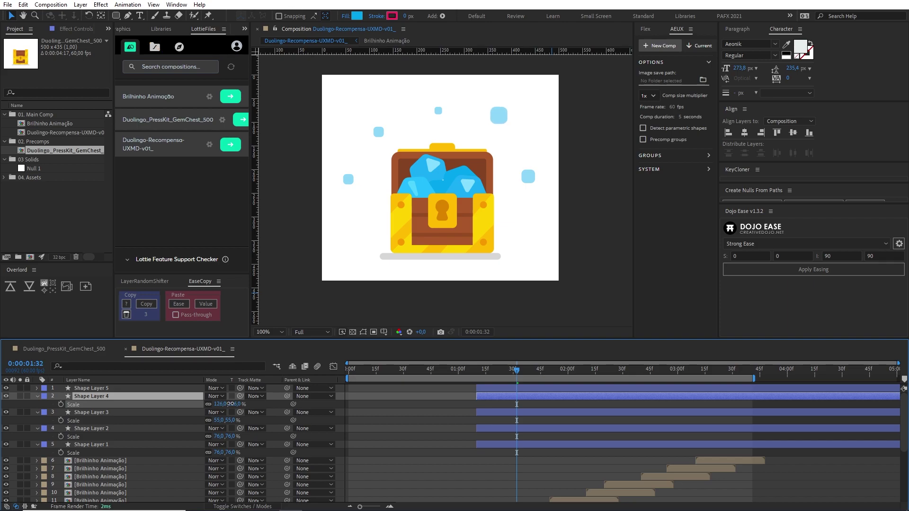
drag(230, 403, 196, 390)
Set Shape Layer 5's Scale to 71%
click(169, 388)
key(s)
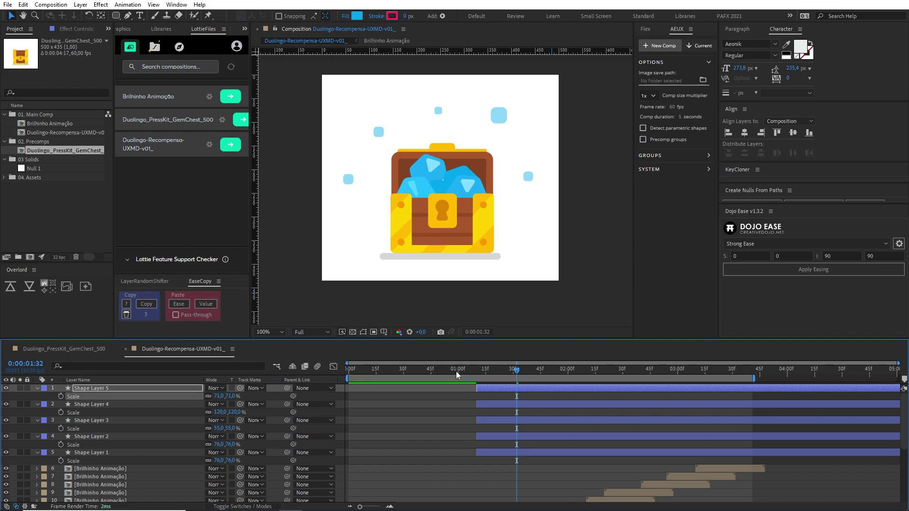
click(464, 259)
scroll(474, 249, down, 2)
scroll(464, 234, up, 2)
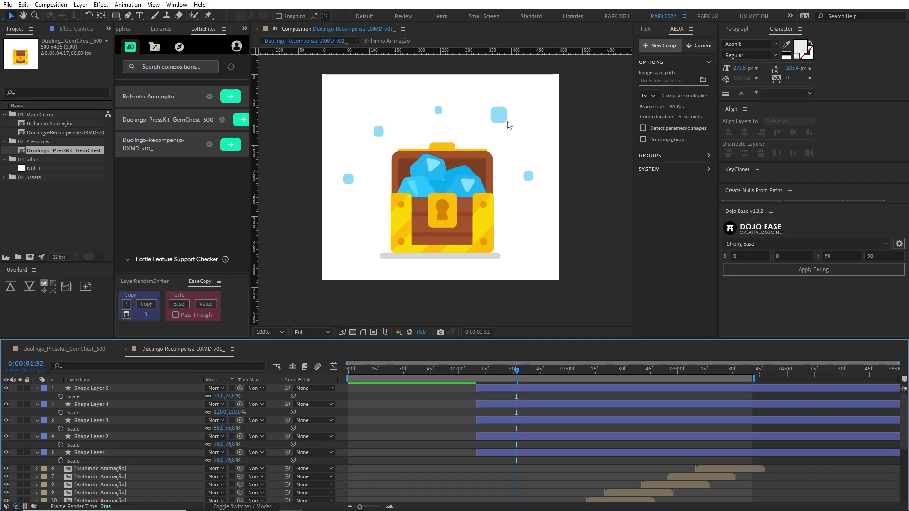
click(93, 388)
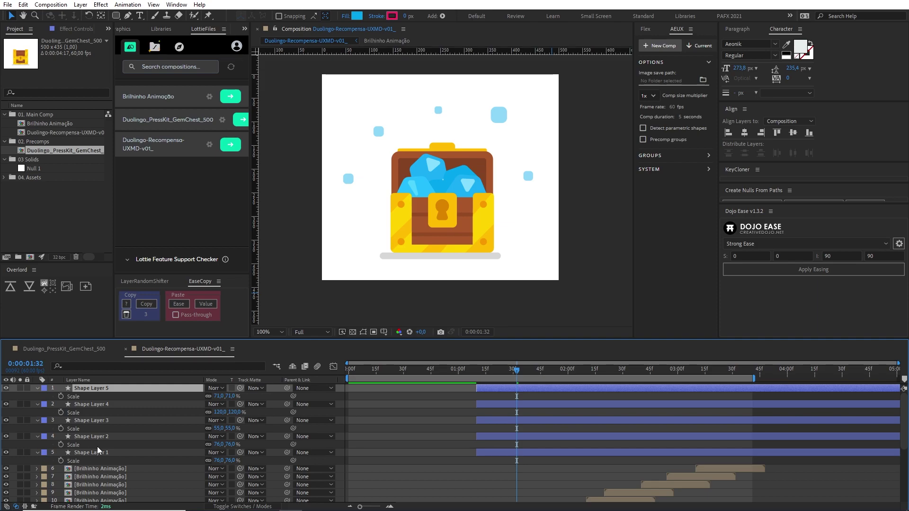
click(71, 349)
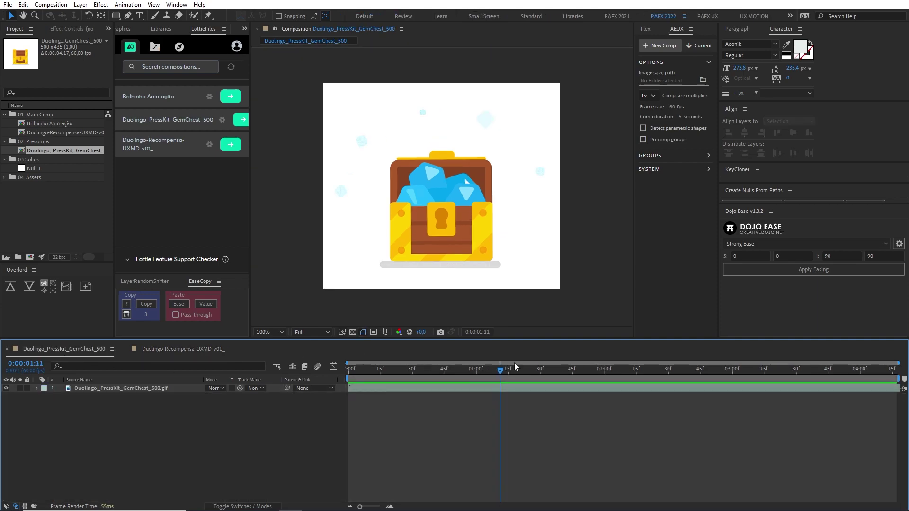
mouse_move(510, 368)
mouse_down()
mouse_move(465, 382)
mouse_move(443, 379)
mouse_move(463, 371)
mouse_move(425, 369)
mouse_move(496, 360)
mouse_up()
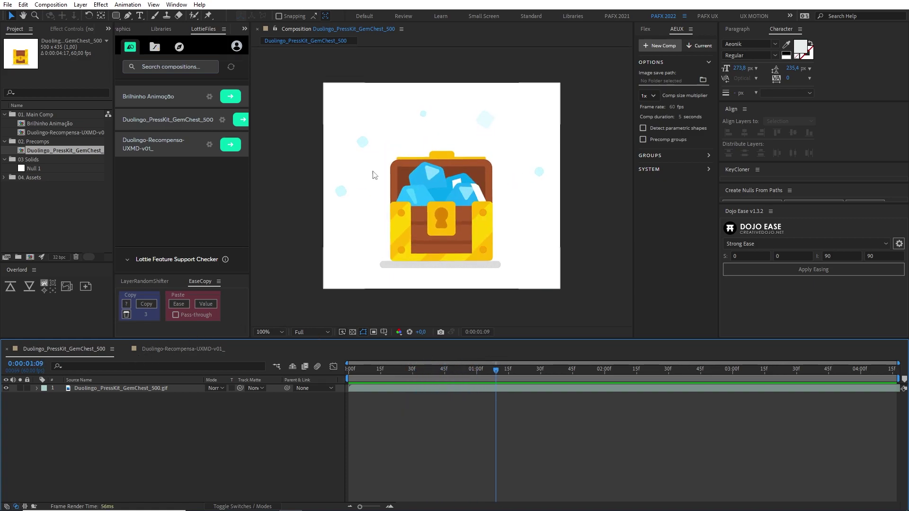
click(202, 348)
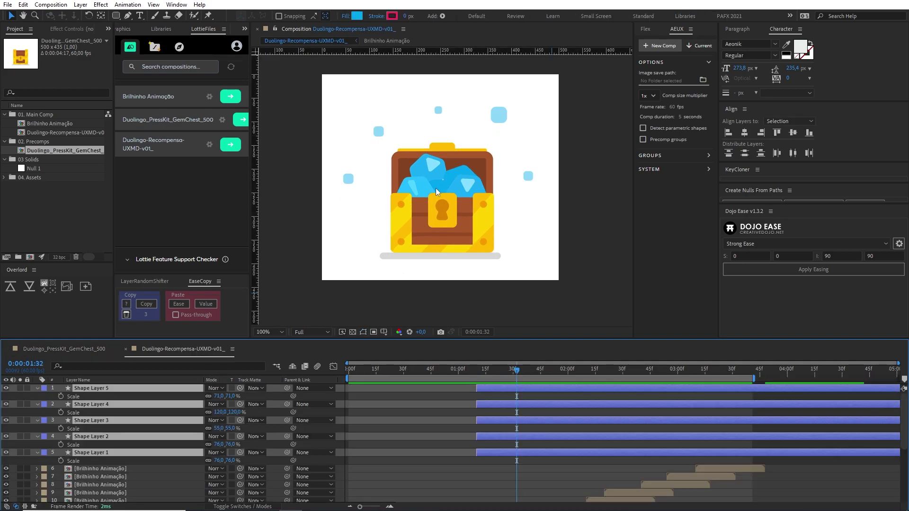
Nudge the upper-left, small top and large upper-right blue squares into slightly new positions
click(446, 421)
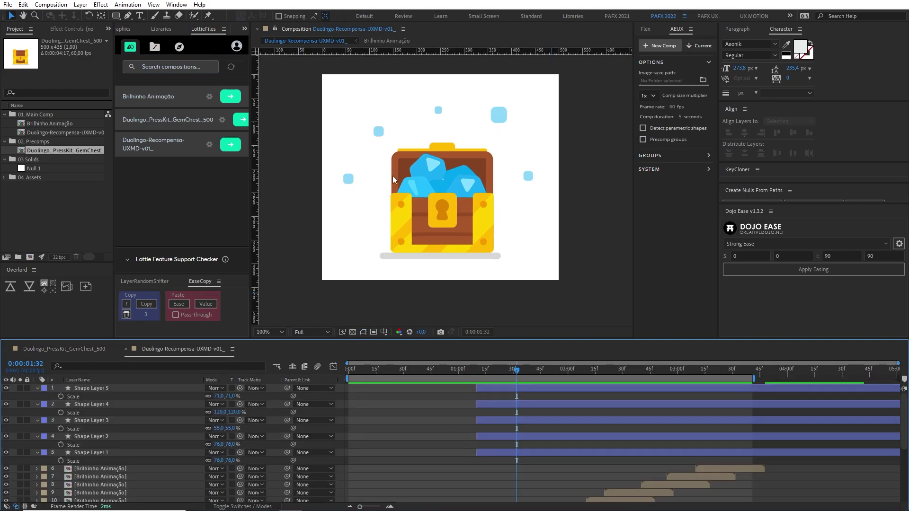
drag(350, 181, 354, 185)
click(379, 133)
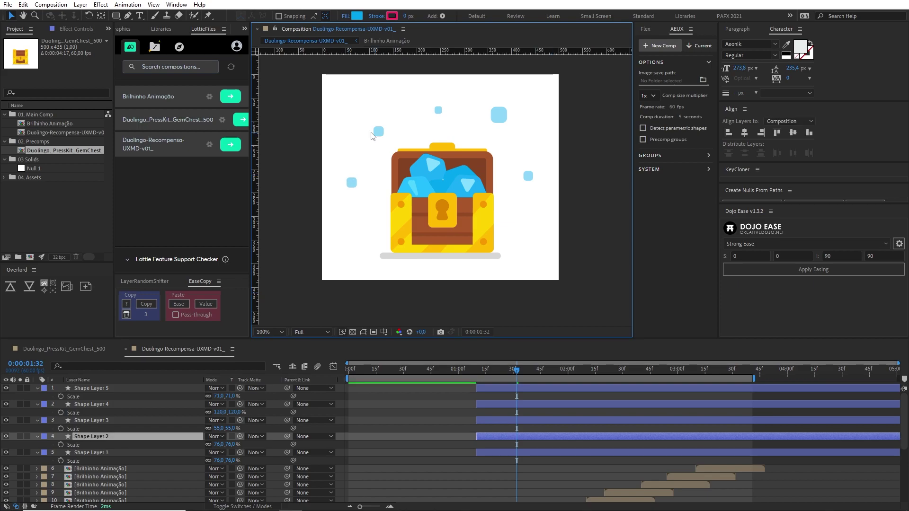
drag(373, 136, 371, 136)
key(ctrl+z)
drag(436, 115, 429, 115)
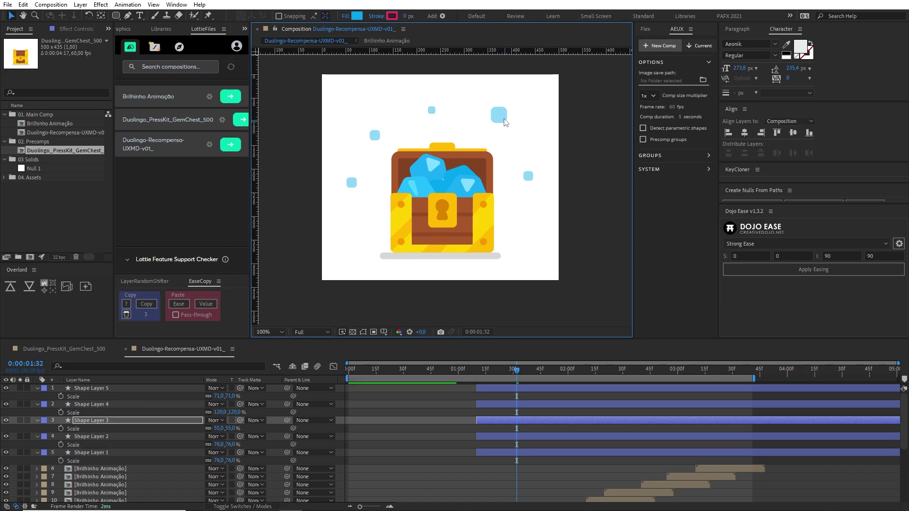
drag(500, 116, 496, 116)
At 0:00:01:25, duplicate Shape Layers 1–5 with Ctrl+D
click(452, 411)
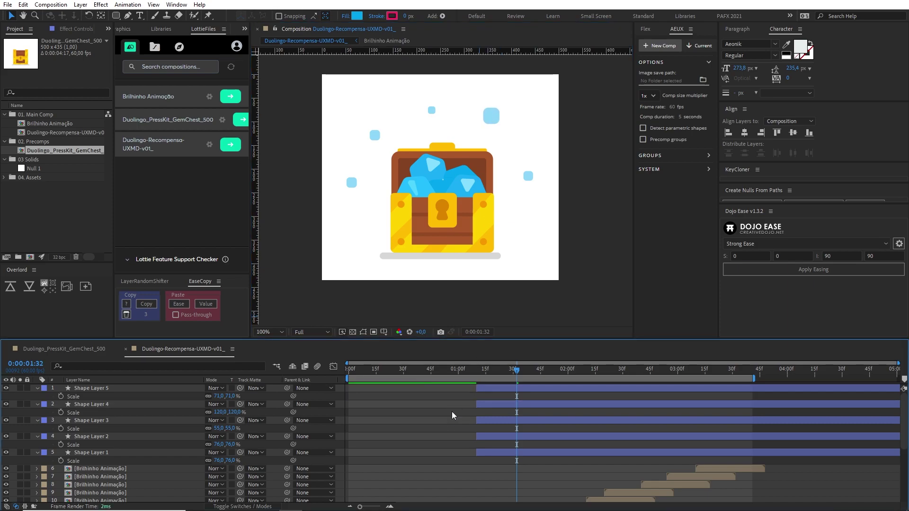
key(comma)
key(period)
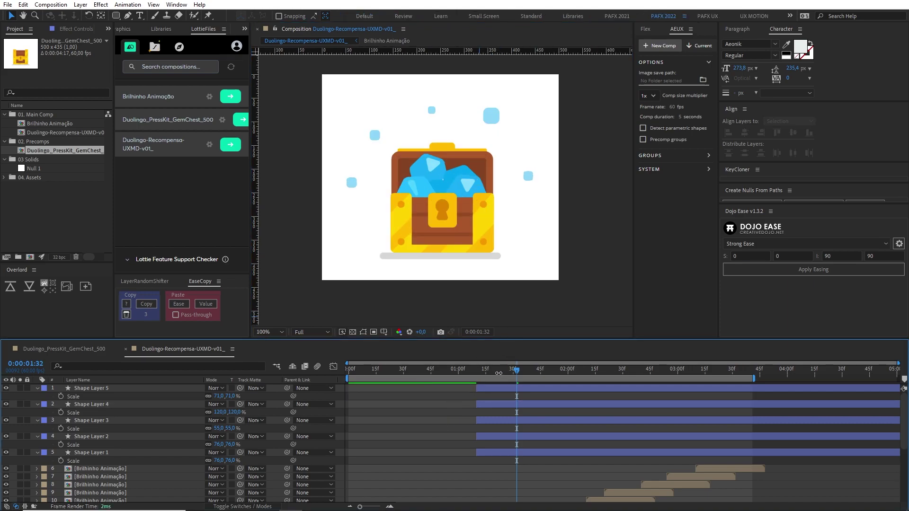
drag(493, 369, 504, 368)
click(104, 453)
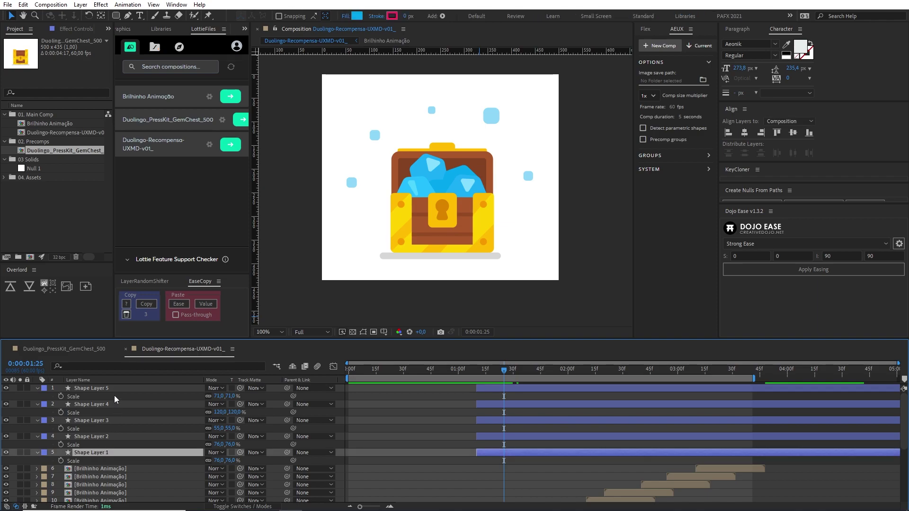
shift+click(114, 388)
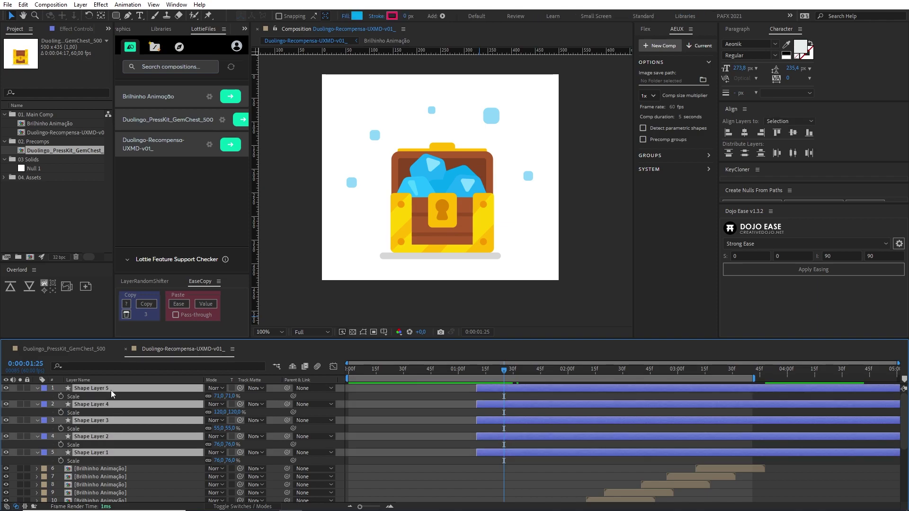
key(ctrl+d)
Move the five copies to the top, label them Brown, and set their fill to light grey D6D6D6
key(ctrl+shift+bracketright)
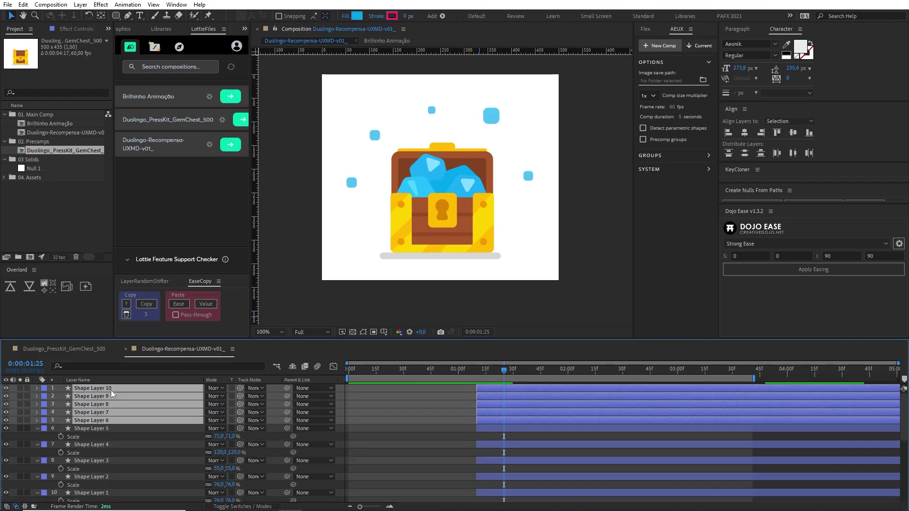
click(45, 421)
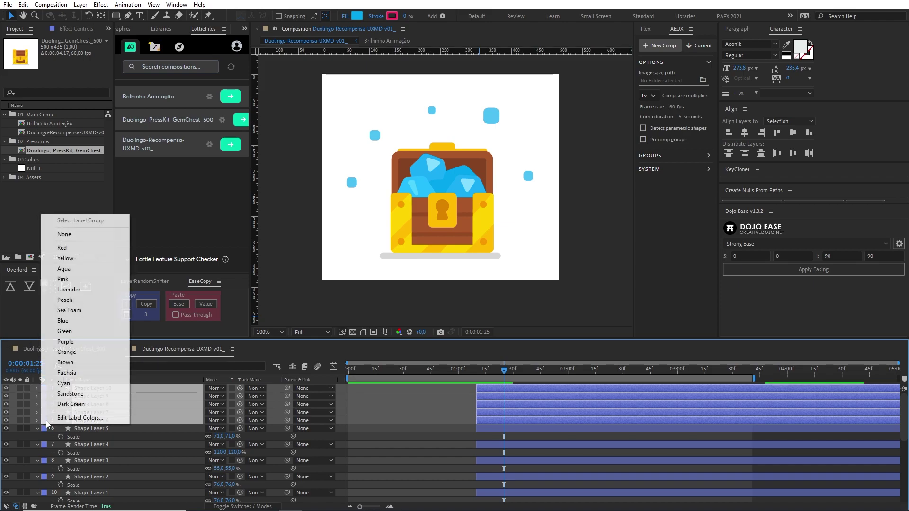
click(79, 362)
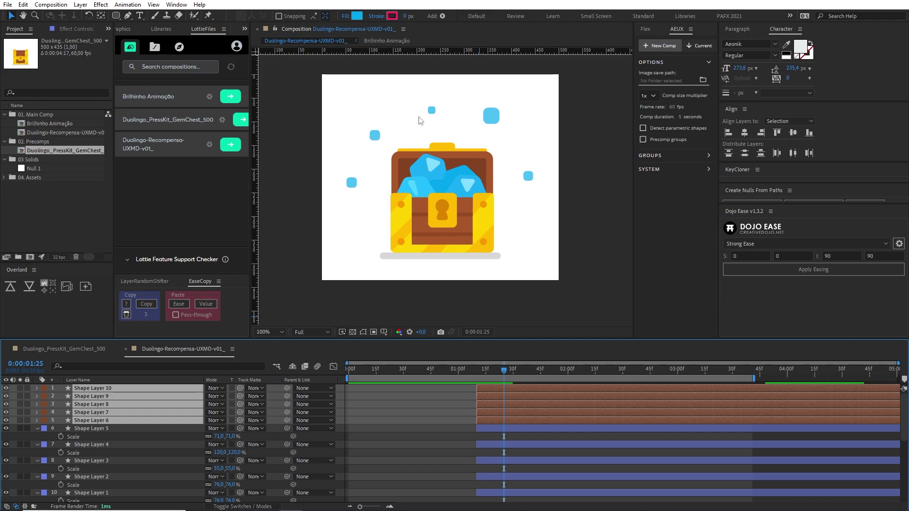
click(356, 15)
mouse_move(522, 273)
mouse_down()
mouse_move(419, 272)
mouse_move(426, 276)
mouse_up()
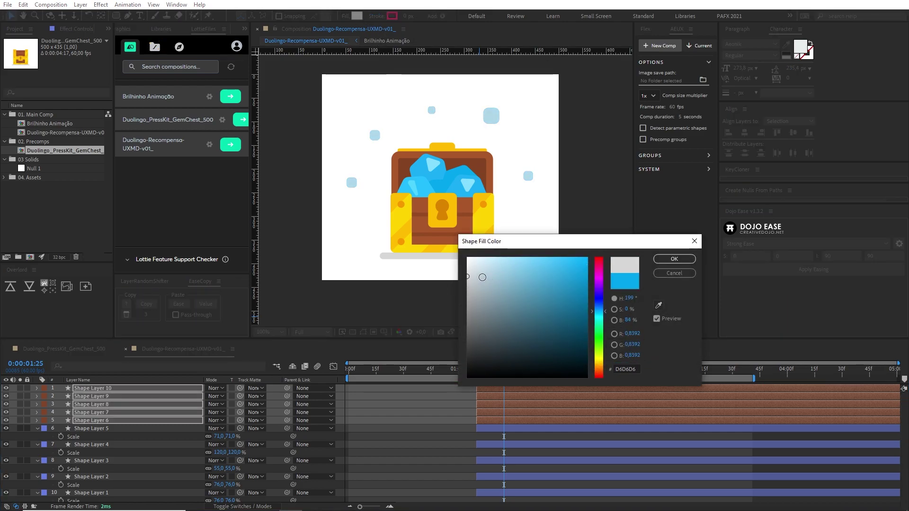
Confirm the grey fill, then at 0:00:01:22 move two grey squares above and beside the chest
click(674, 259)
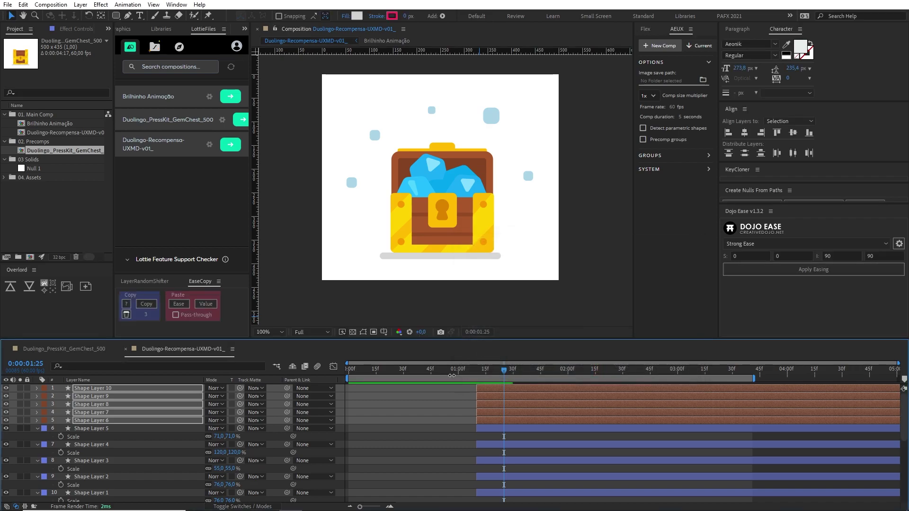
drag(505, 368, 498, 378)
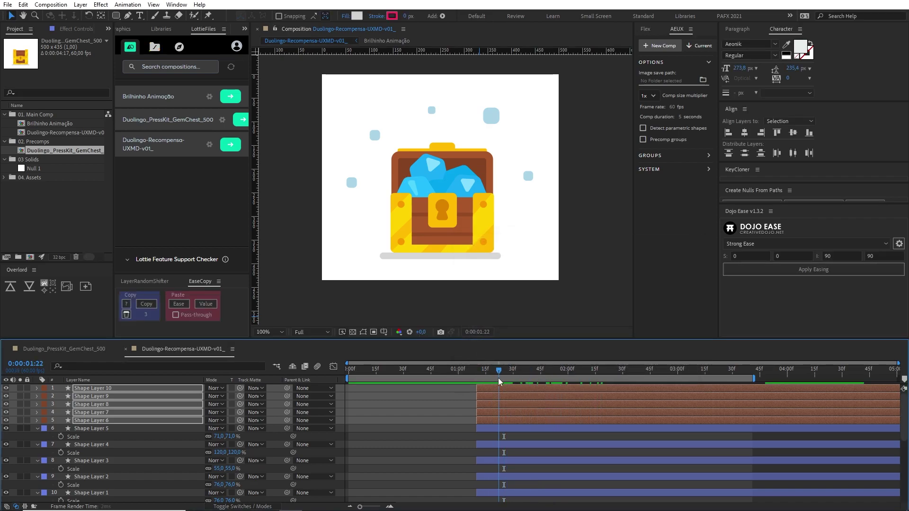
click(508, 388)
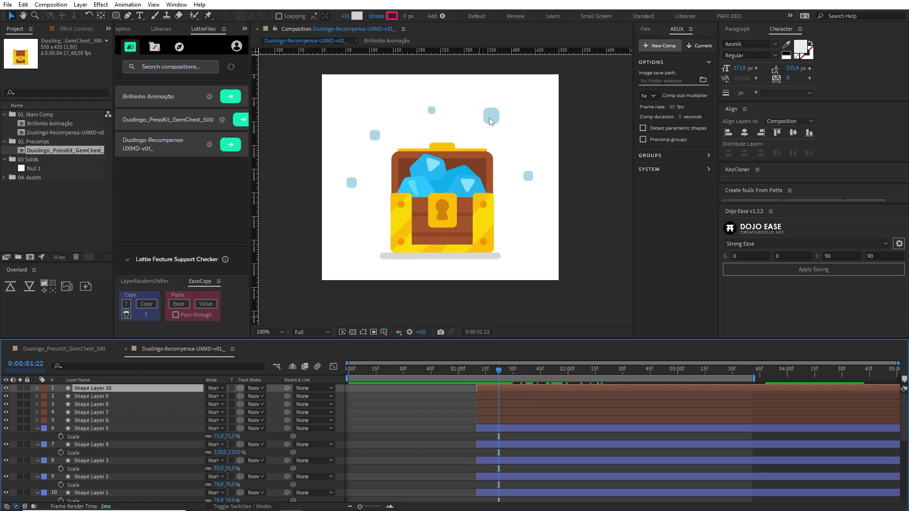
drag(490, 121, 463, 131)
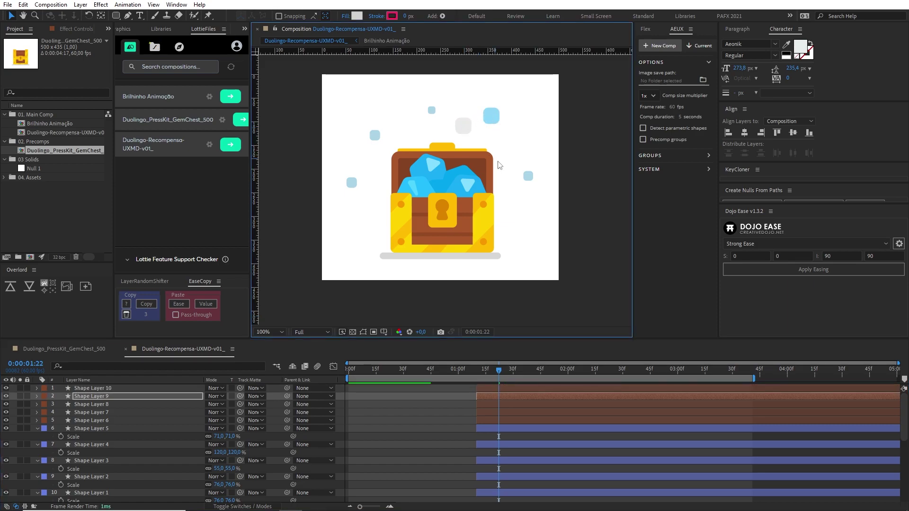
click(503, 388)
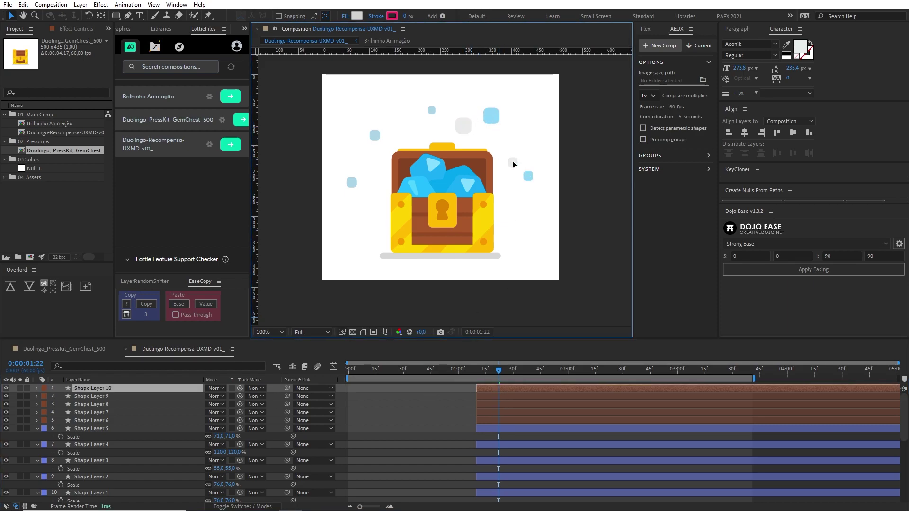
drag(435, 119, 365, 155)
Place the remaining grey squares left, right and below the chest, fine-tuning their positions
drag(350, 192, 374, 219)
drag(516, 164, 516, 206)
mouse_move(463, 127)
mouse_down()
mouse_move(467, 141)
mouse_move(503, 146)
mouse_up()
drag(412, 125, 436, 132)
drag(366, 158, 373, 162)
Refine the large and small grey squares' final spots, then check Shape Layer 5's fill
key(ctrl+shift+a)
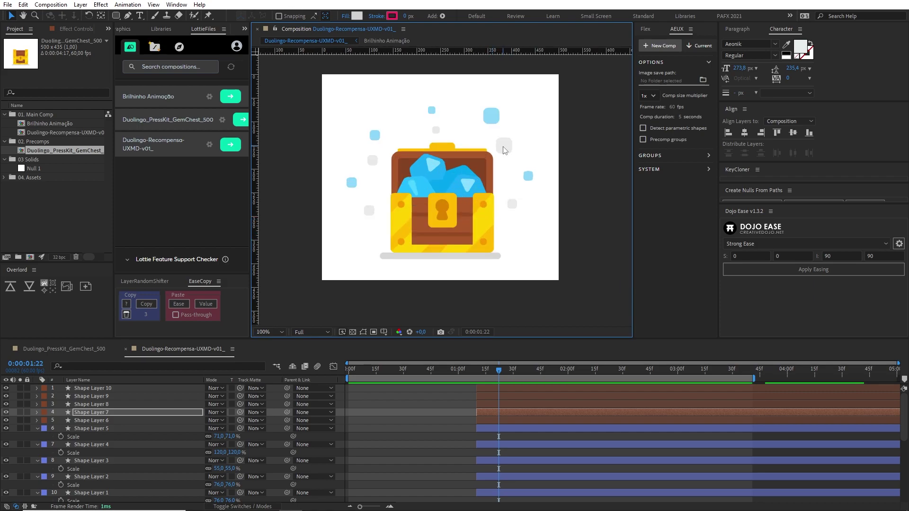
mouse_move(504, 146)
mouse_down()
mouse_move(356, 152)
mouse_move(513, 152)
mouse_up()
click(357, 153)
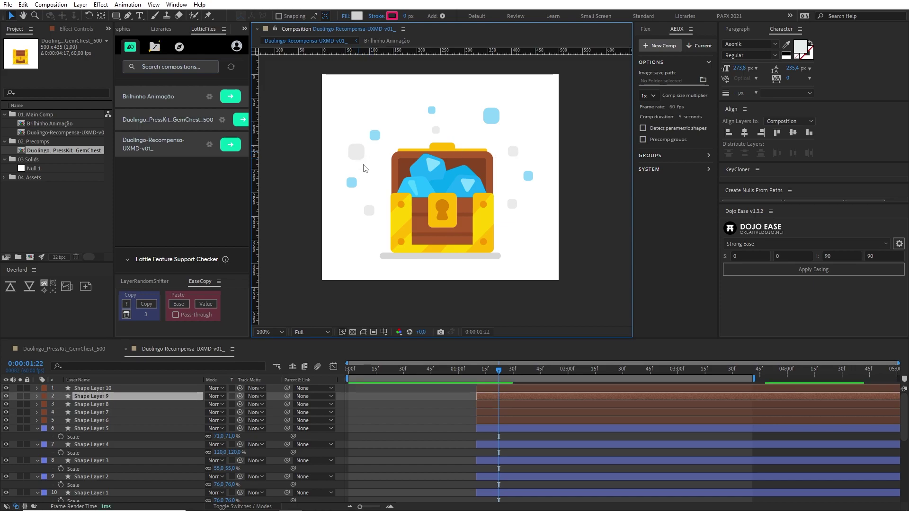
drag(359, 154, 371, 165)
click(458, 430)
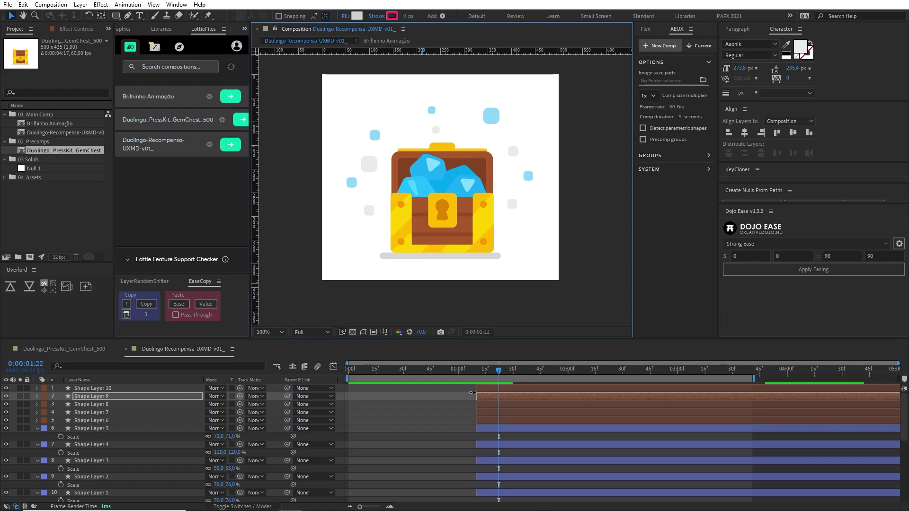
click(90, 429)
click(510, 396)
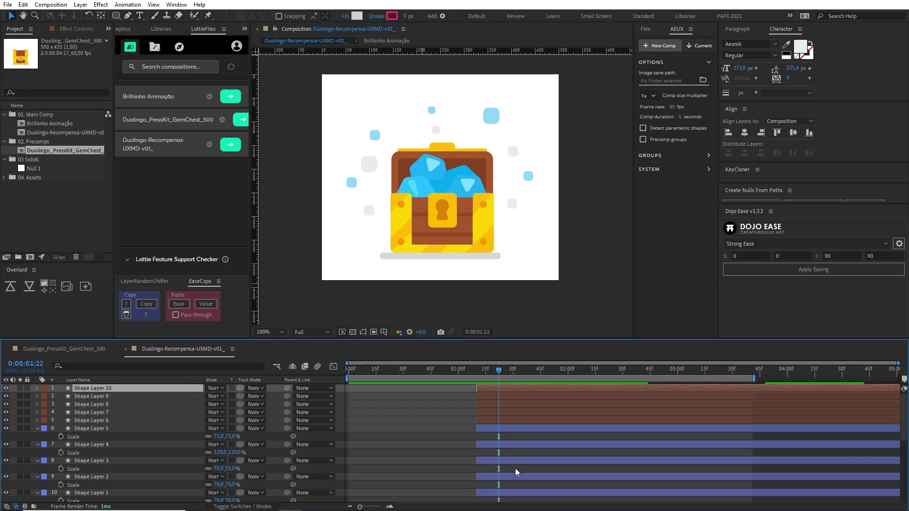
scroll(515, 471, down, 3)
Collapse the copies' Scale, set time to 0:00:01:11, and reveal Position for Shape Layers 1–10
key(ctrl+a)
scroll(518, 439, up, 3)
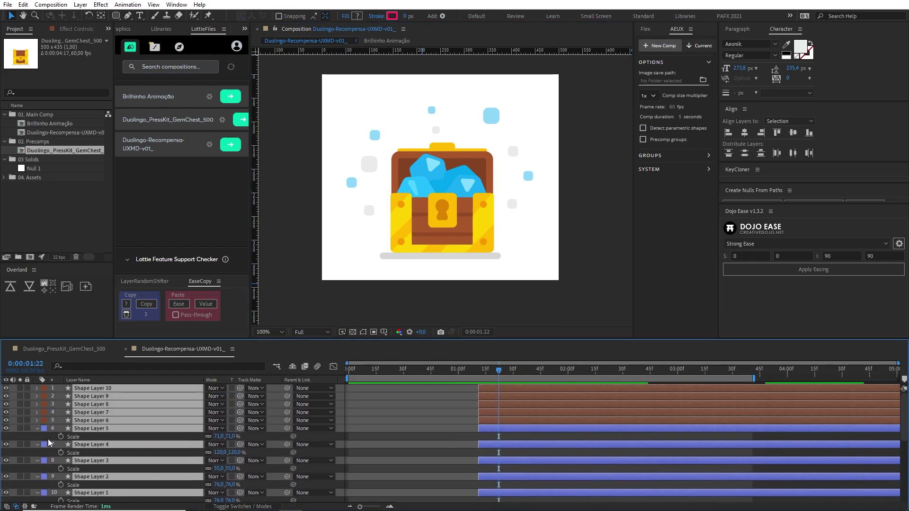
click(37, 428)
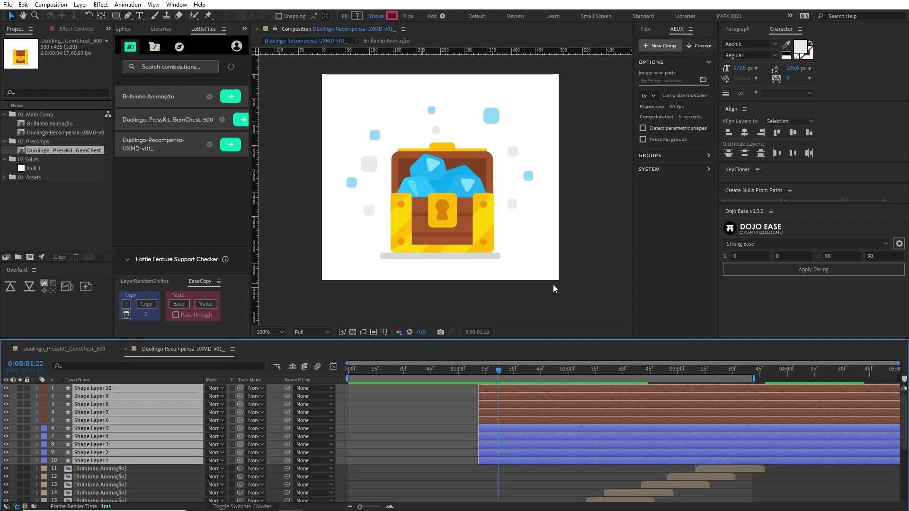
key(ctrl+shift+h)
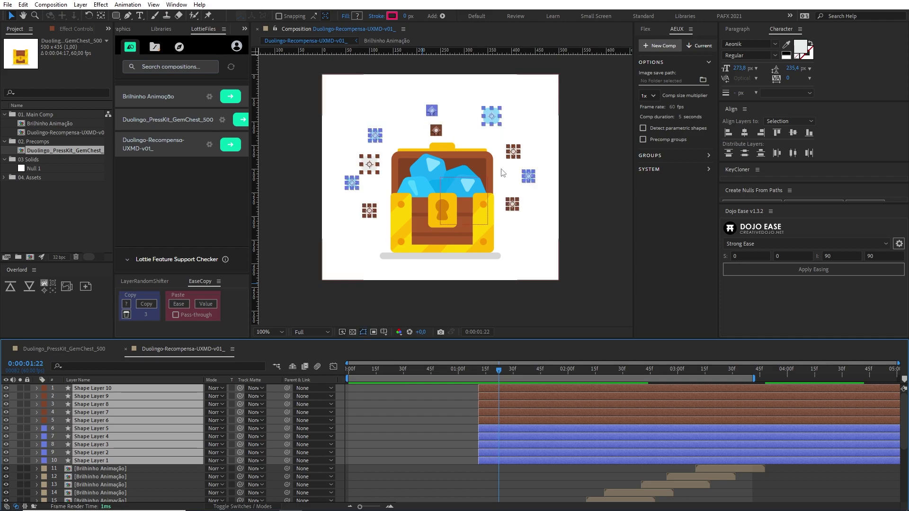
click(402, 444)
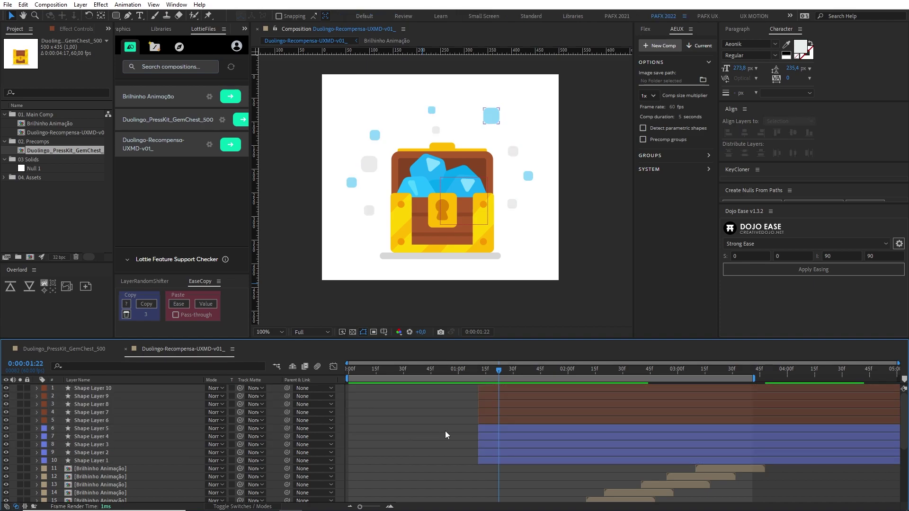
click(477, 369)
click(91, 461)
shift+click(109, 387)
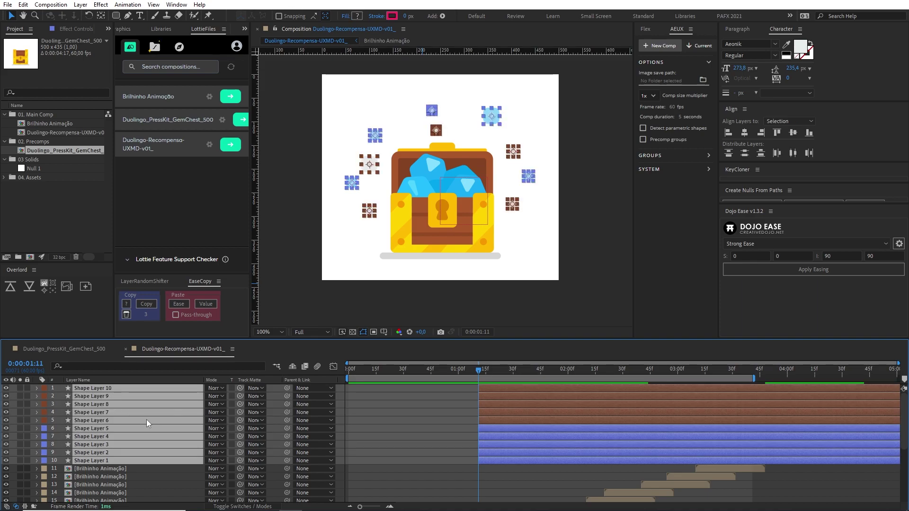
key(p)
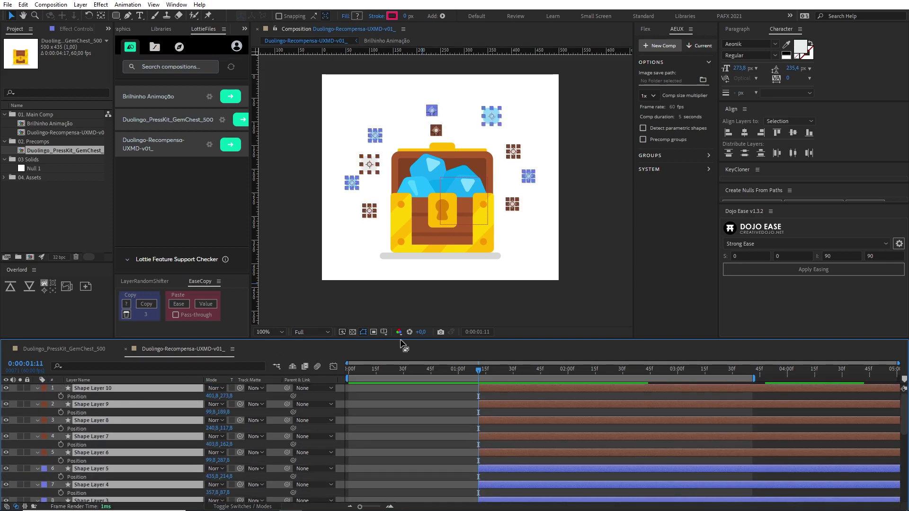
Keyframe Position on all ten squares and shift the keyframes later three times with Alt+Shift+Right
drag(402, 337, 402, 278)
click(61, 334)
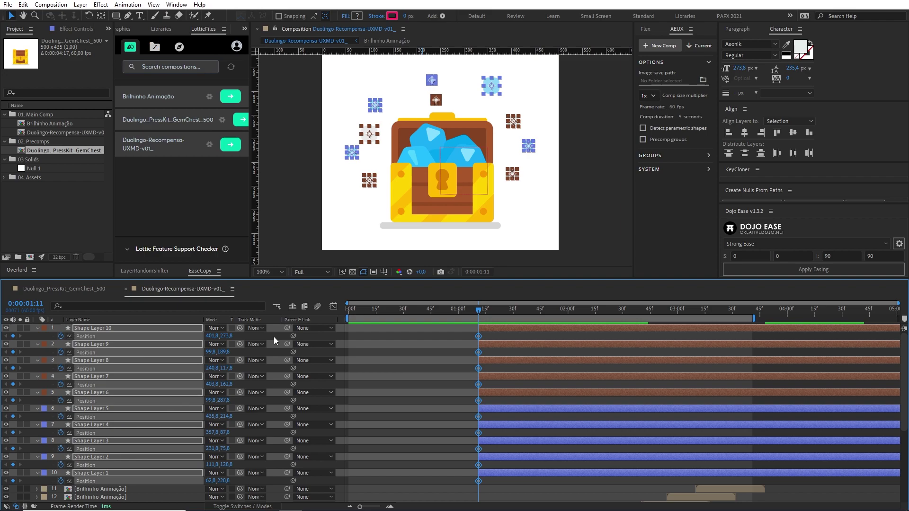
key(alt+shift+Right)
key(alt+shift+Right)
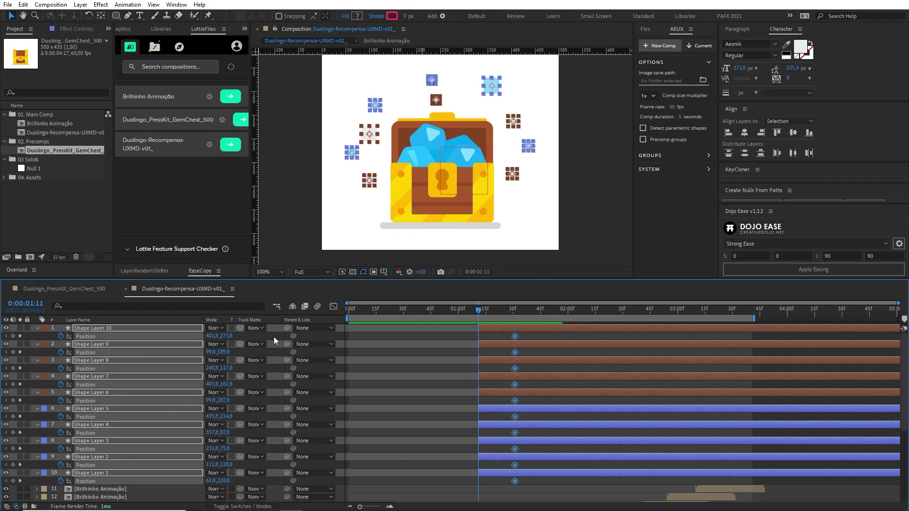
key(alt+shift+Right)
key(alt+shift+Right)
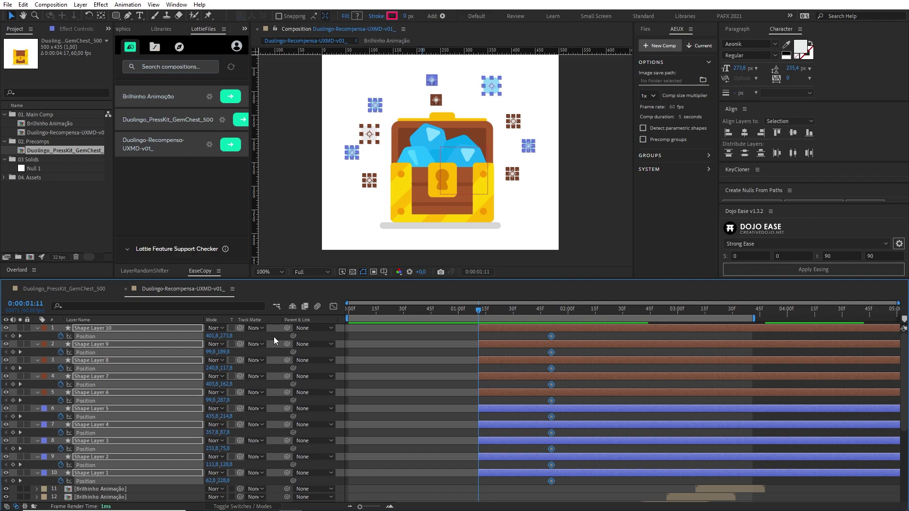
key(alt+shift+Right)
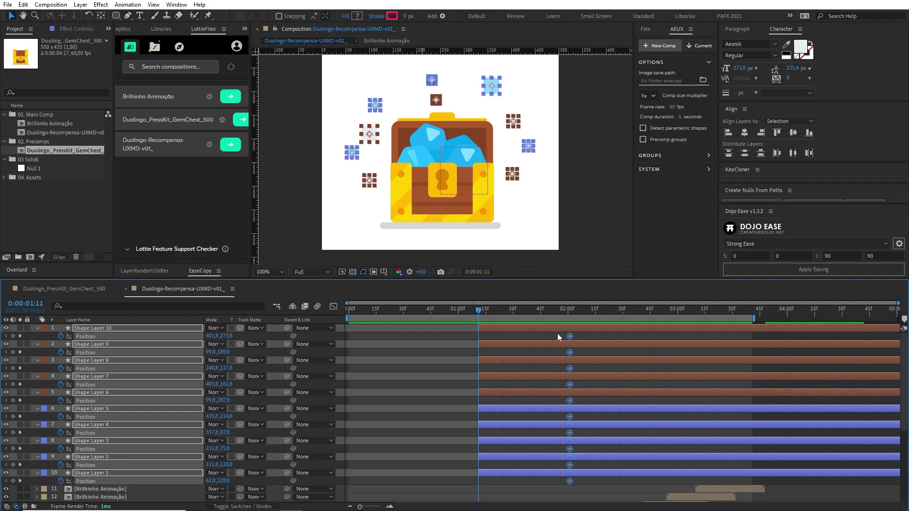
Paste 1:11 Position keyframes gathering all ten gems at centre, then nudge them down 40 px to 250, 257.5
key(ctrl+v)
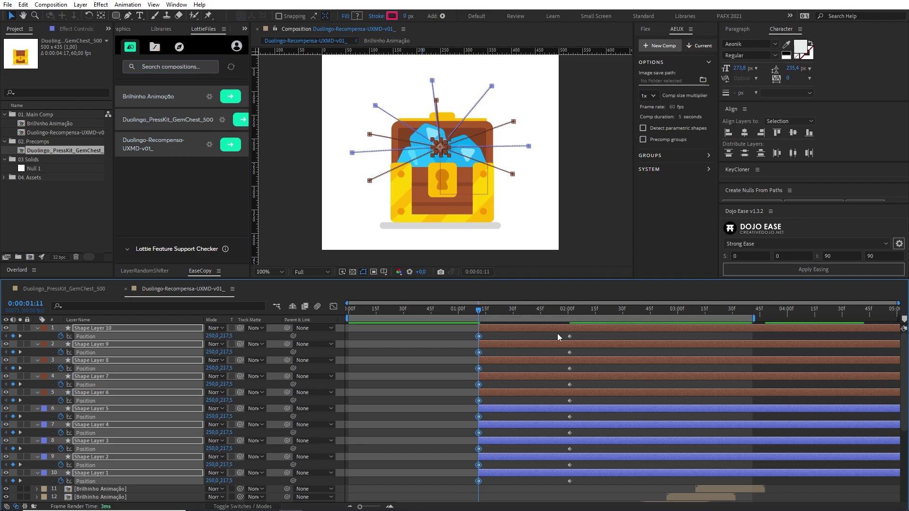
click(514, 309)
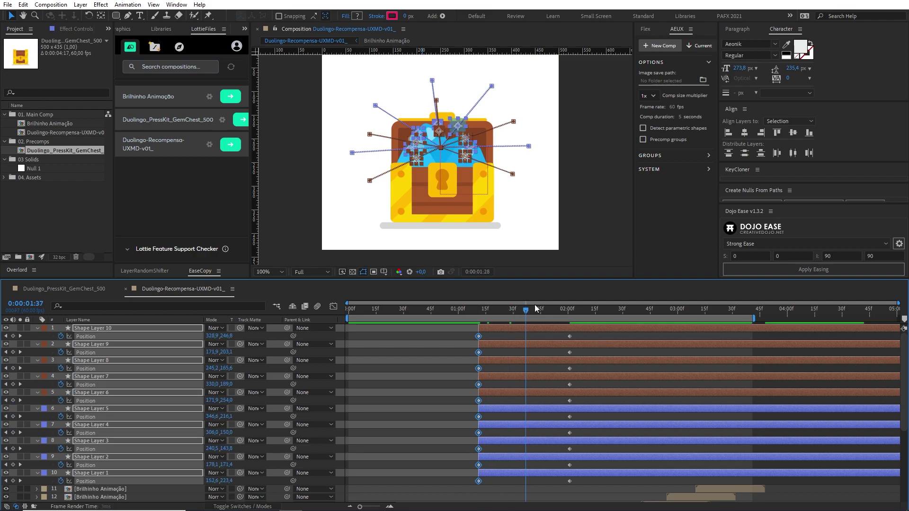
click(481, 310)
drag(481, 311, 478, 314)
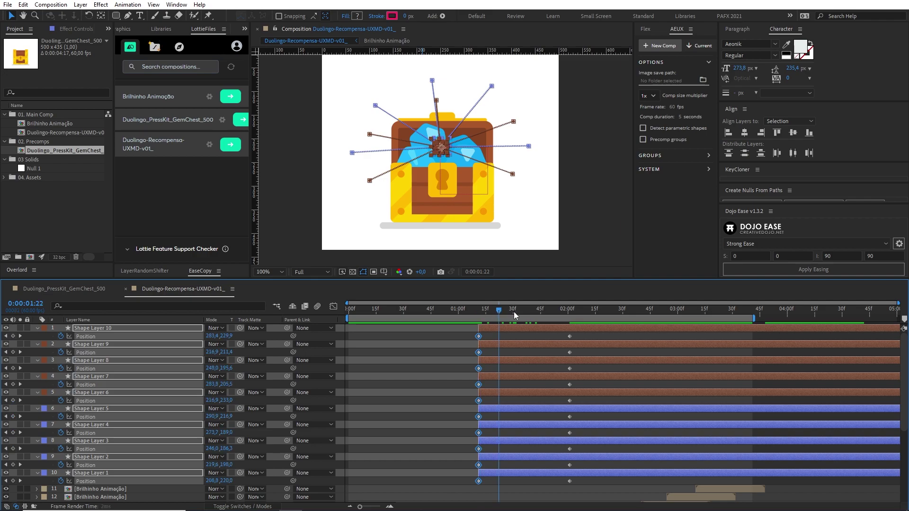
mouse_move(479, 314)
mouse_down()
mouse_move(564, 312)
mouse_move(479, 330)
mouse_up()
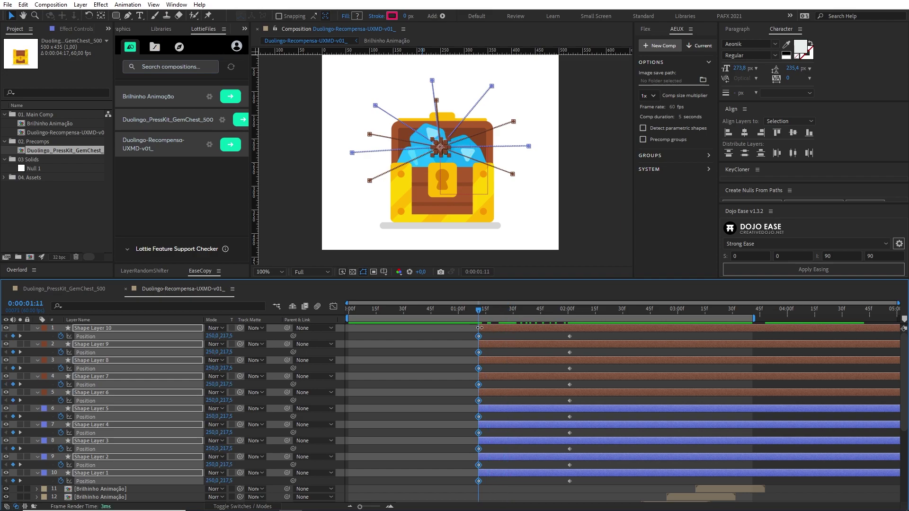
key(shift+Down)
key(shift+Down)
key(shift+Down)
key(shift+Down)
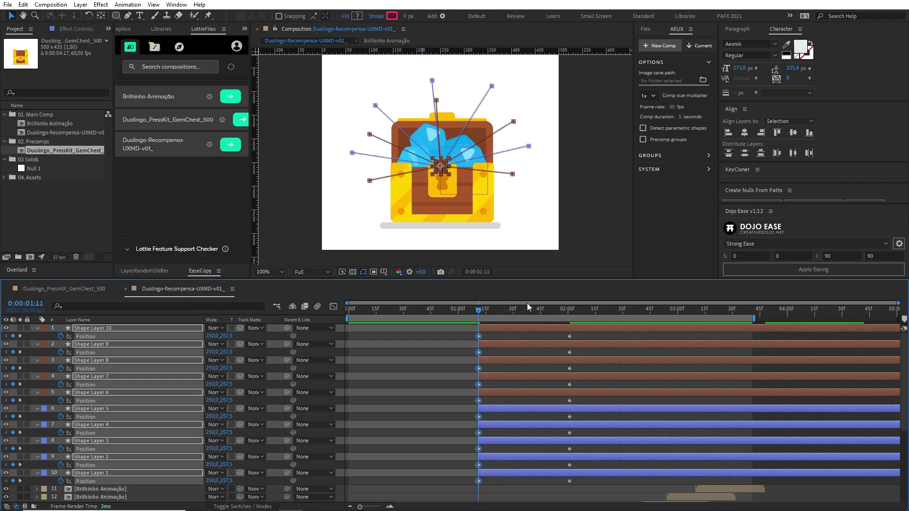
Keyframe every gem's spread-out position at 1:31 and move those keyframes back onto 1:11
drag(480, 311, 517, 314)
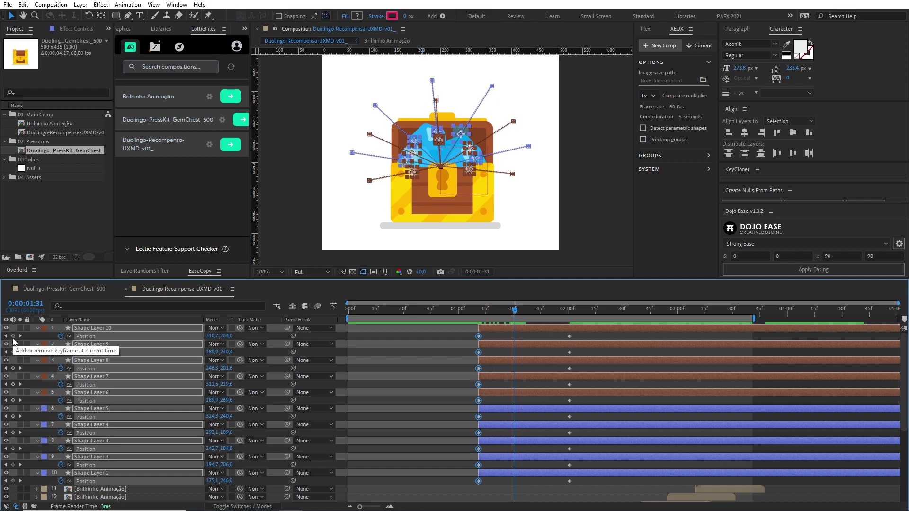
click(13, 335)
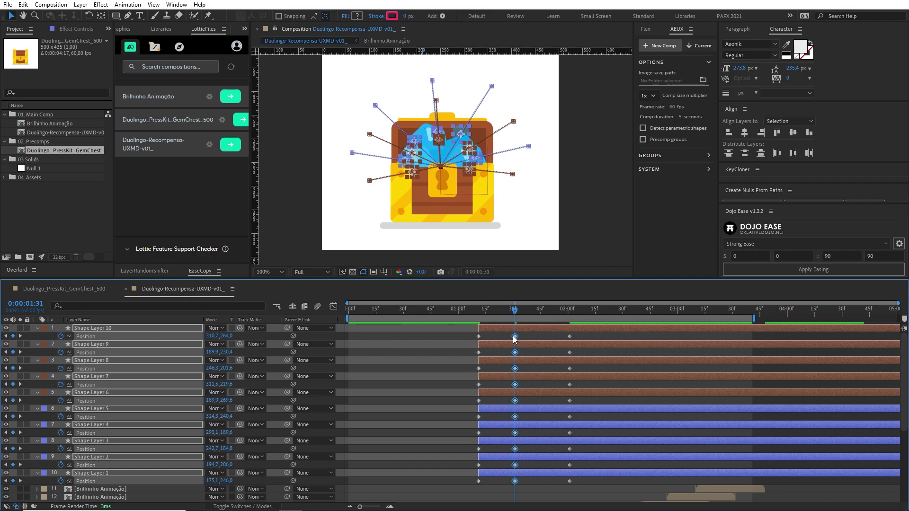
drag(515, 338, 479, 338)
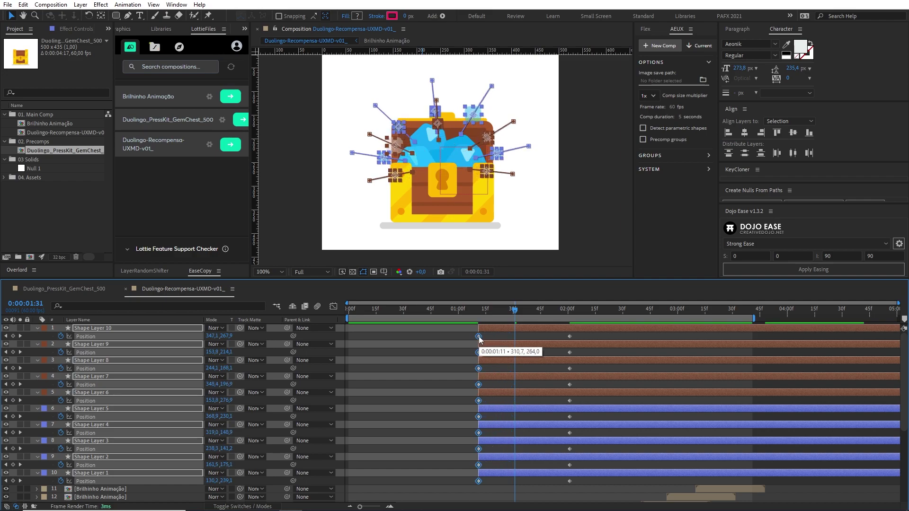
drag(462, 309, 518, 312)
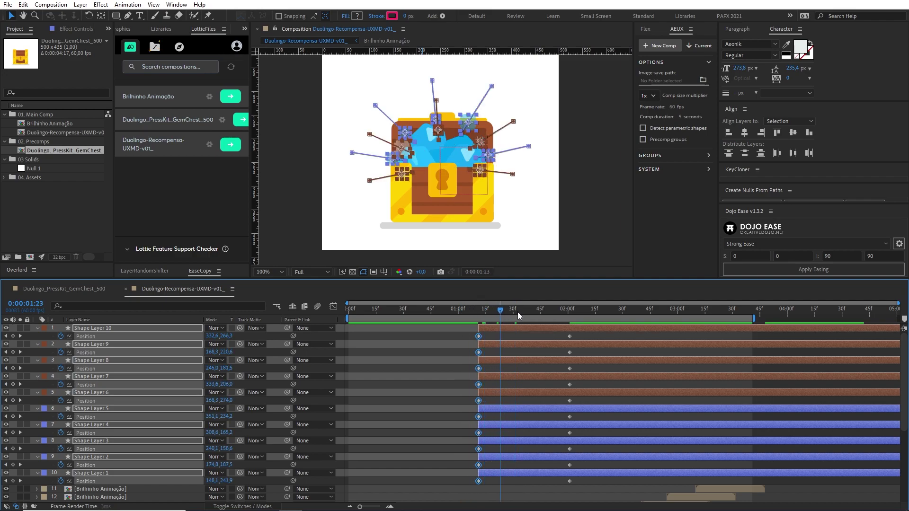
click(418, 309)
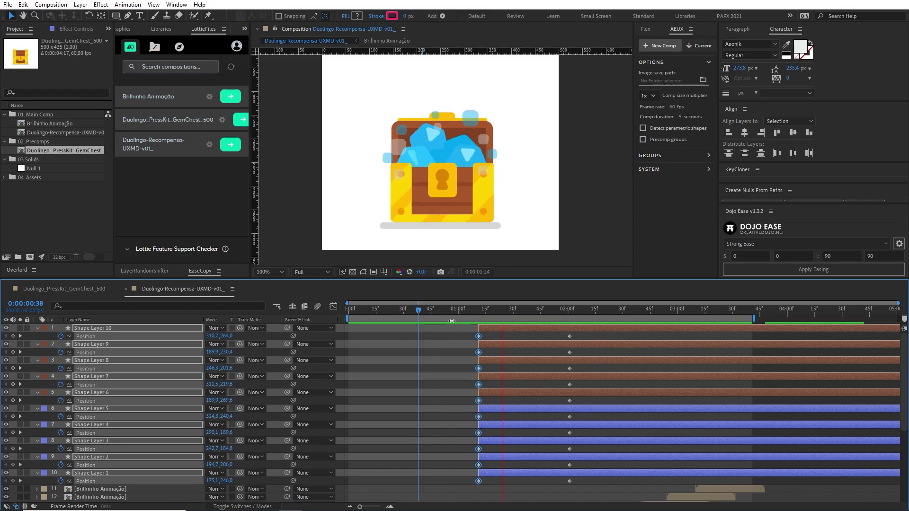
Apply Dojo Ease's Strong Ease to the gems' 2:00 Position keyframes and preview the burst
click(480, 309)
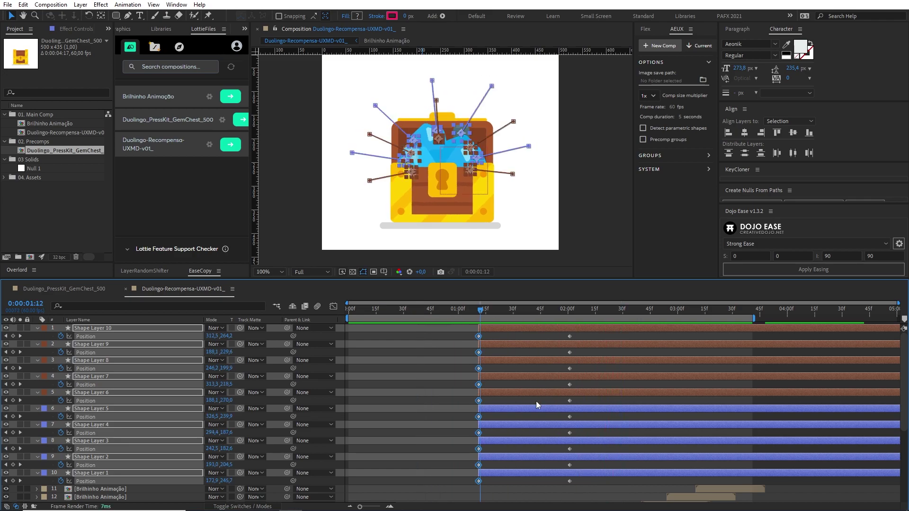
drag(563, 338, 584, 490)
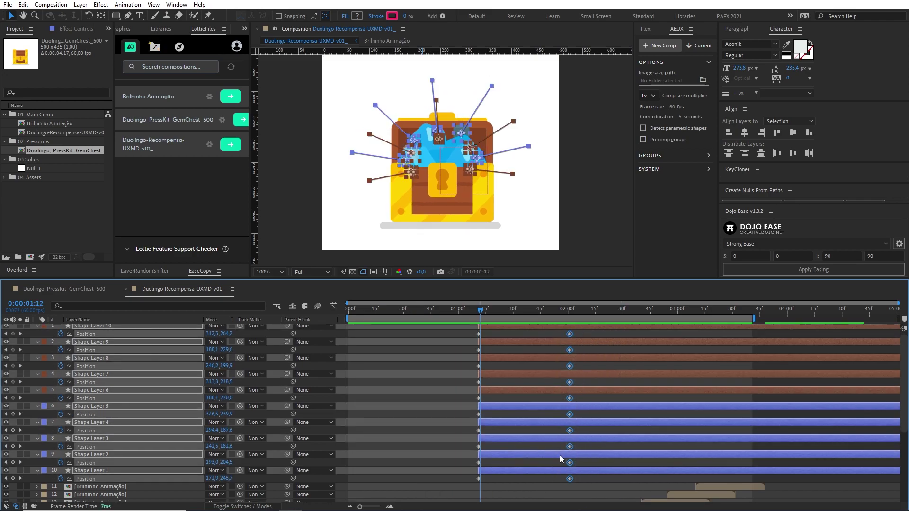
click(845, 263)
click(843, 265)
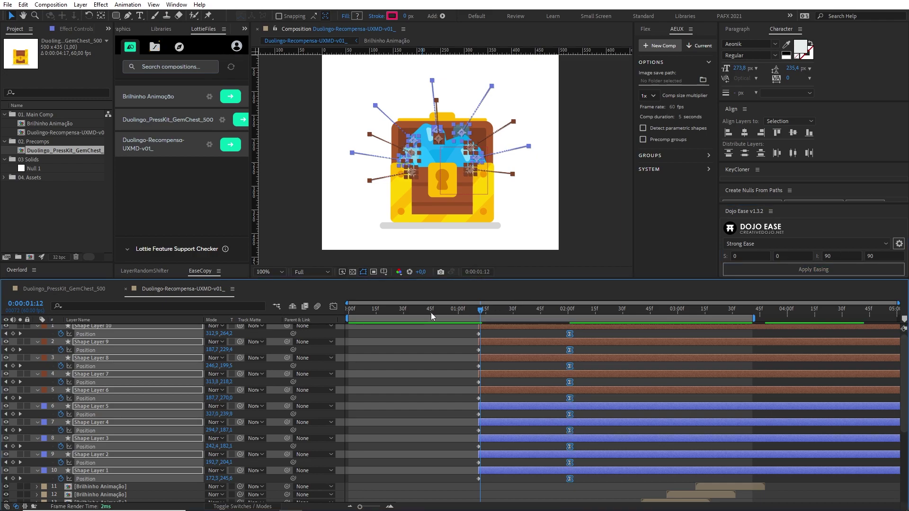
click(460, 310)
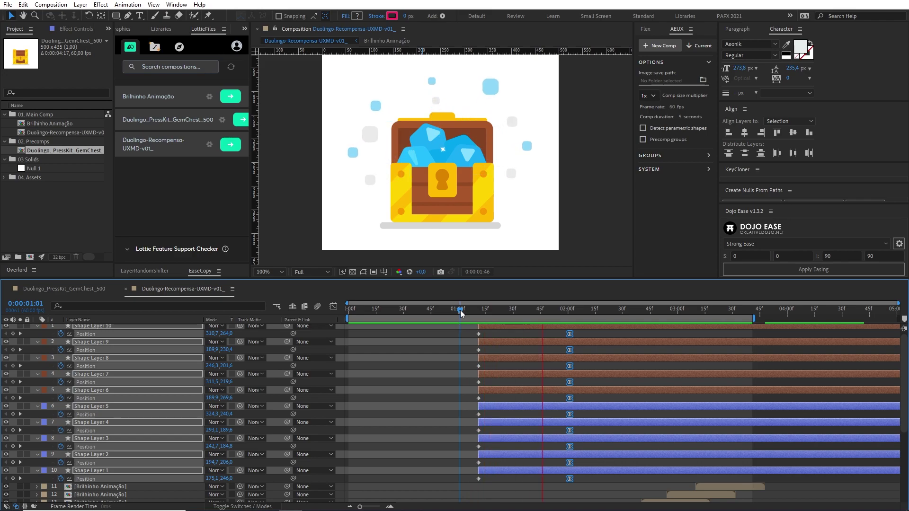
click(485, 337)
click(484, 336)
Select all ten gem layers, Shape Layer 1 through Shape Layer 10
click(509, 482)
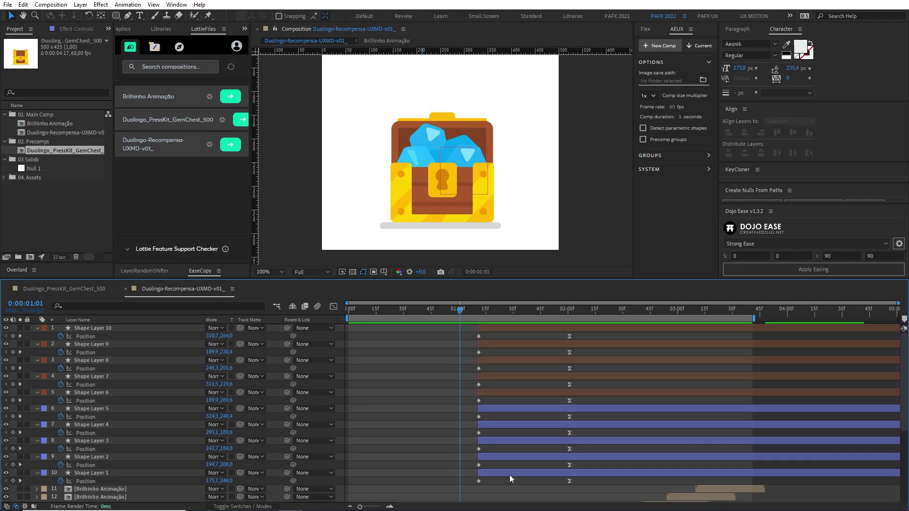
click(510, 475)
shift+click(511, 328)
Slide the ten gem layer bars left to start at 0:21 and preview from the beginning
drag(447, 305, 390, 310)
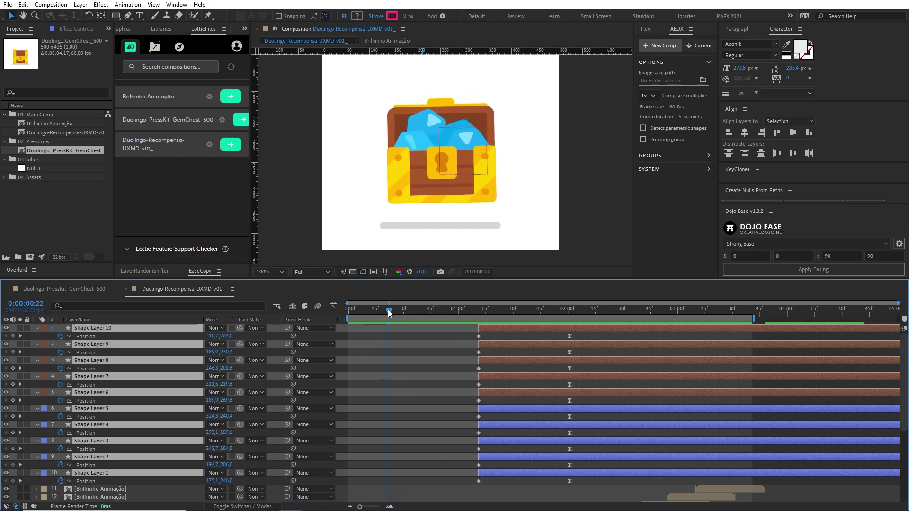
drag(534, 328, 442, 331)
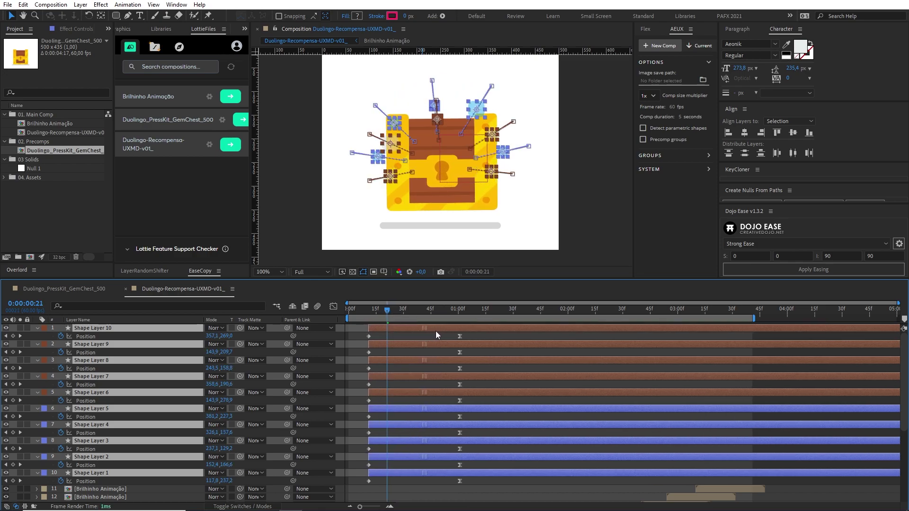
key(Home)
key(space)
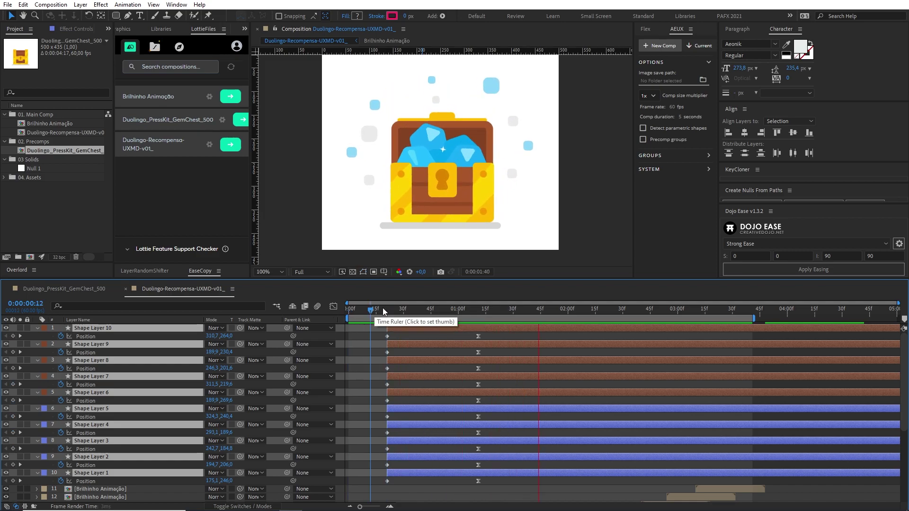
drag(382, 308, 440, 309)
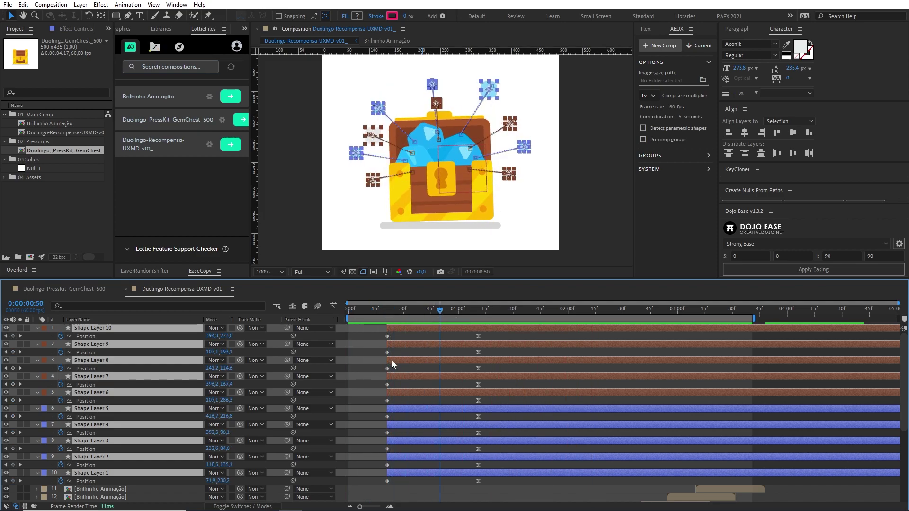
At 0:50, select Shape Layers 6 through 10
click(371, 393)
click(404, 392)
shift+click(421, 328)
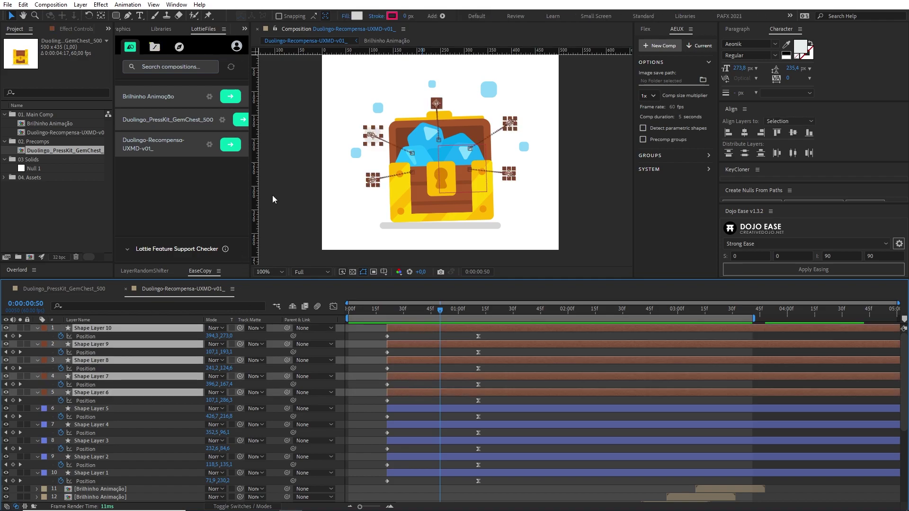
Set the fill of Shape Layers 6–10 to white (FFFFFF) and preview the result
click(361, 16)
text(ffffff)
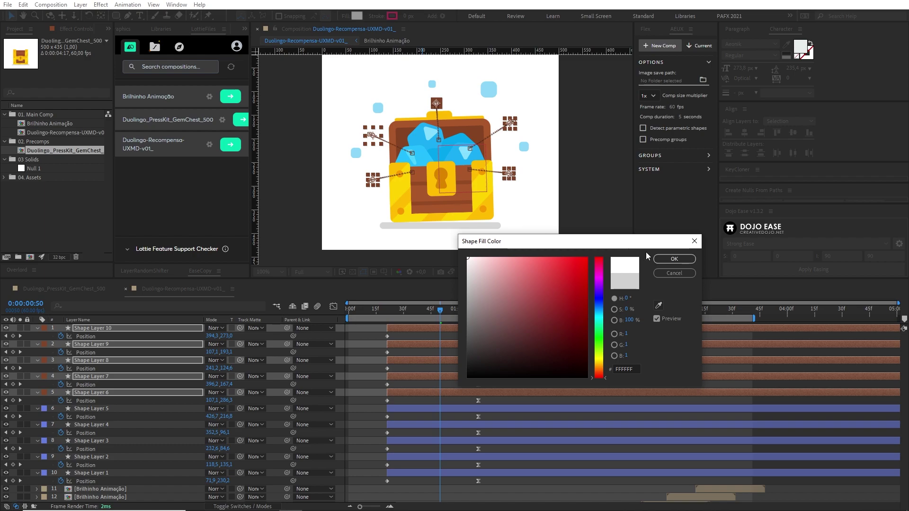
click(673, 259)
click(385, 325)
drag(397, 310, 446, 310)
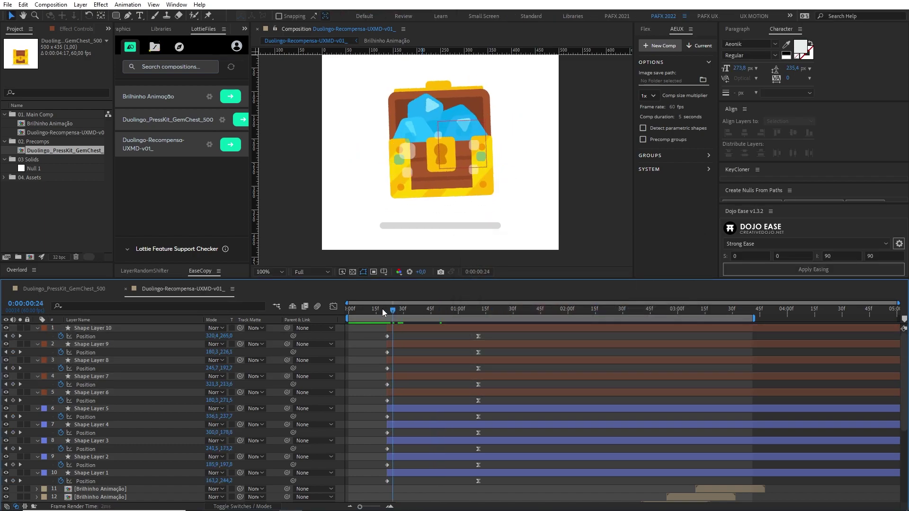
key(space)
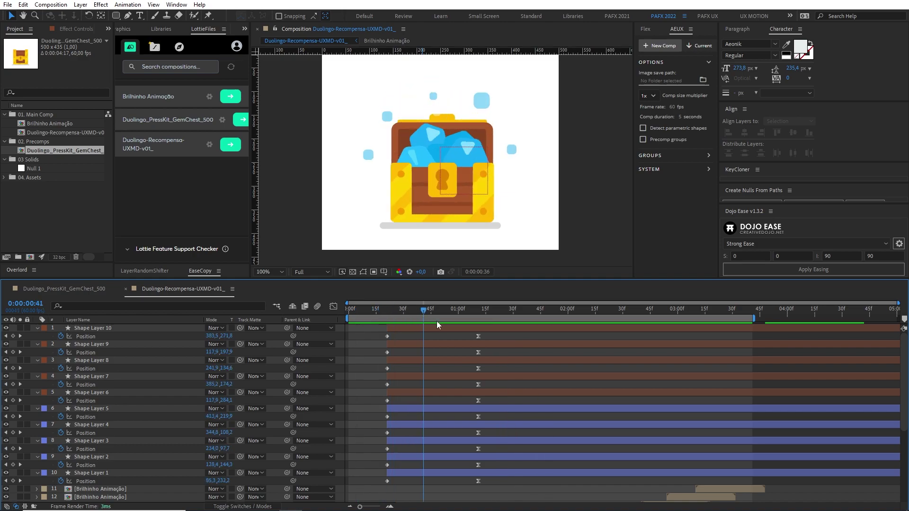
key(space)
Select all ten gem layers, preview again, and reveal their Rotation properties
click(410, 332)
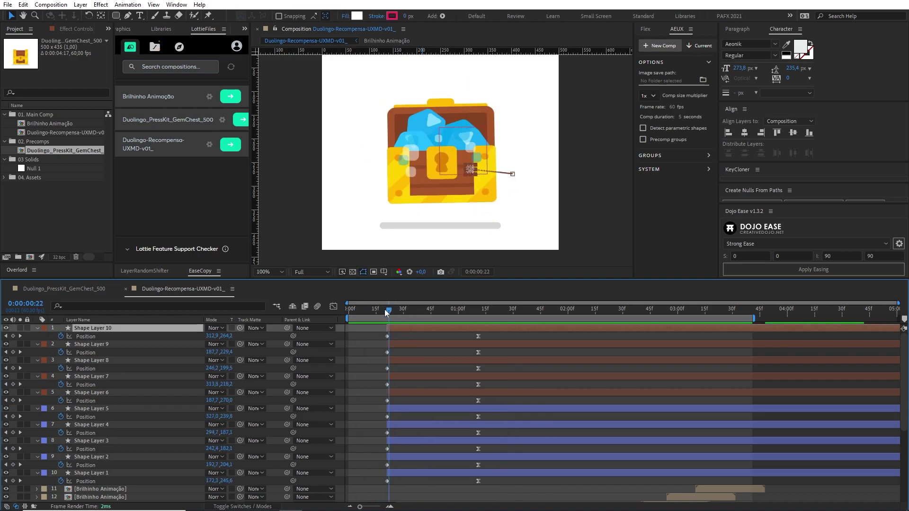
click(387, 313)
shift+click(443, 473)
key(space)
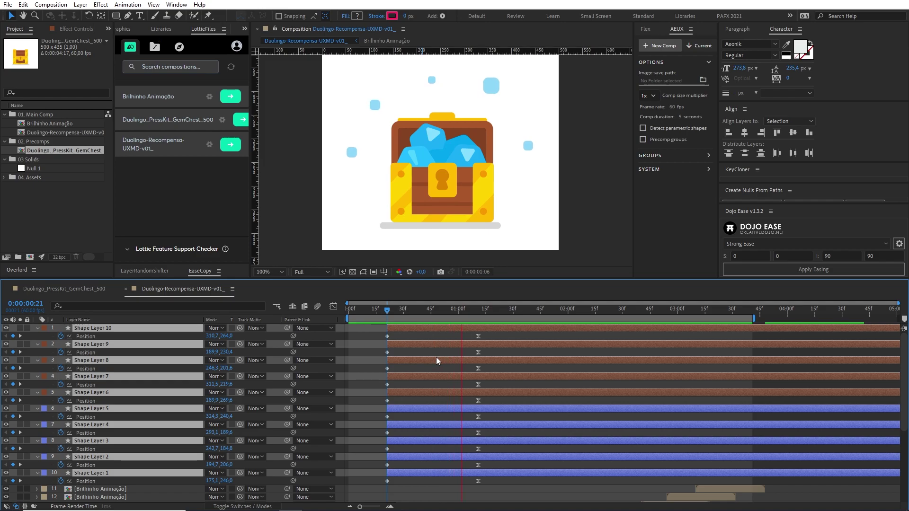
click(387, 313)
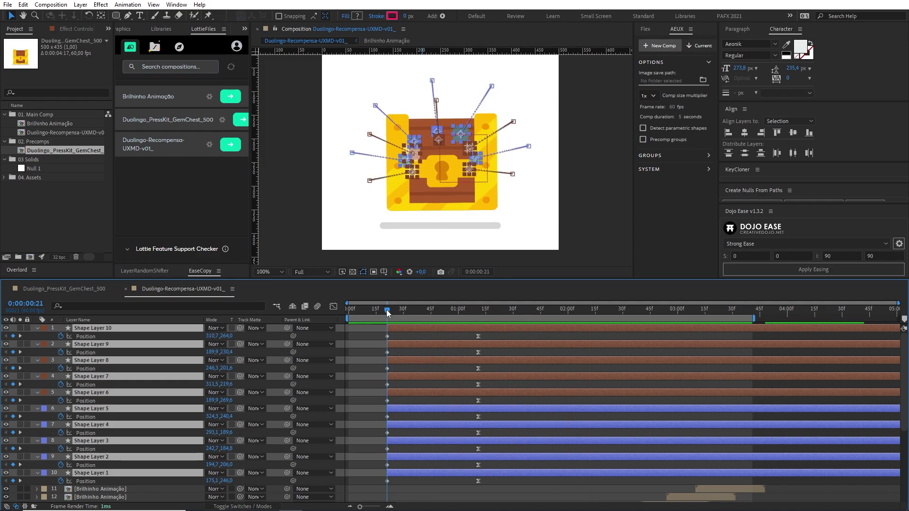
key(r)
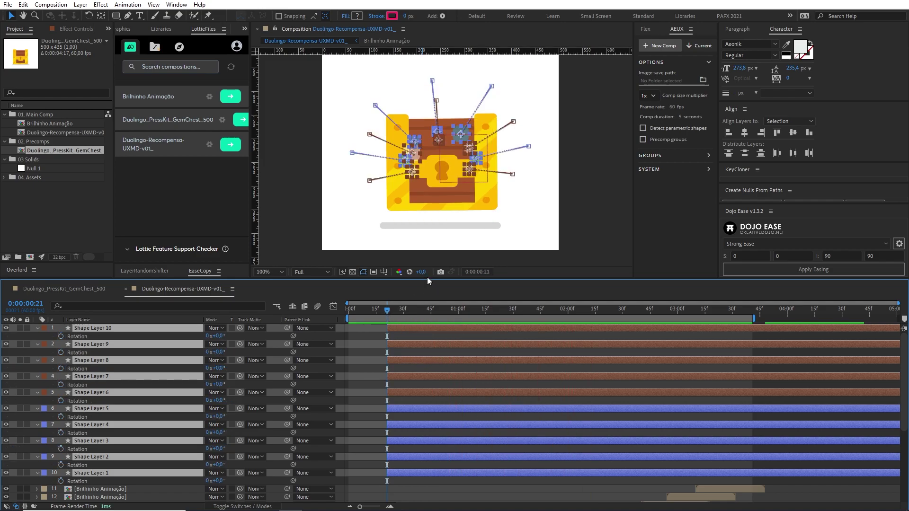
Enlarge the timeline and add 0° Rotation keyframes at 0:21 on all ten gems, then preview
drag(434, 278, 434, 261)
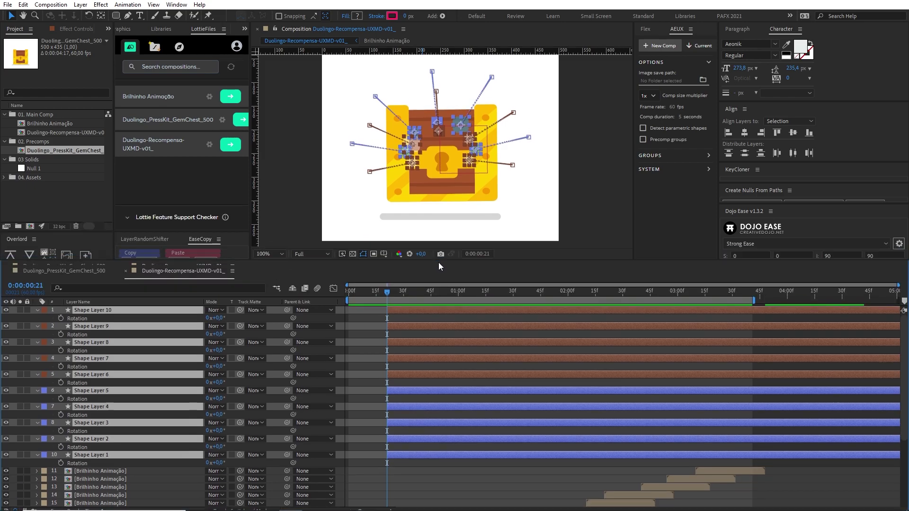
click(60, 318)
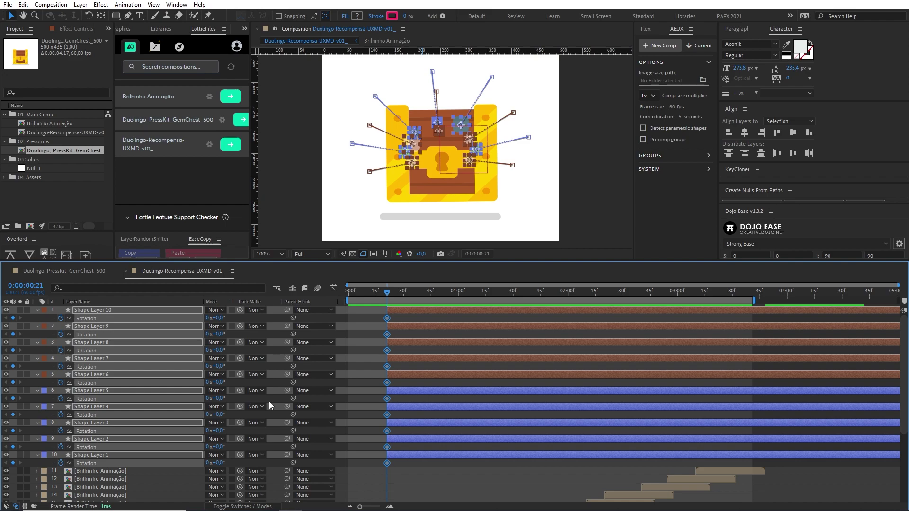
key(space)
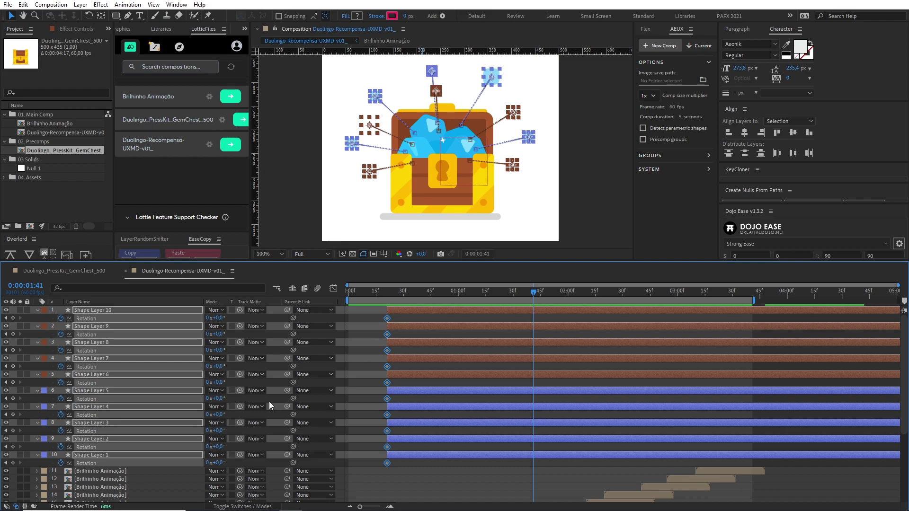
At 1:41, set Rotation to 270° on Shape Layer 1, -500° on Layer 2, 500° on Layer 3
click(384, 487)
click(219, 462)
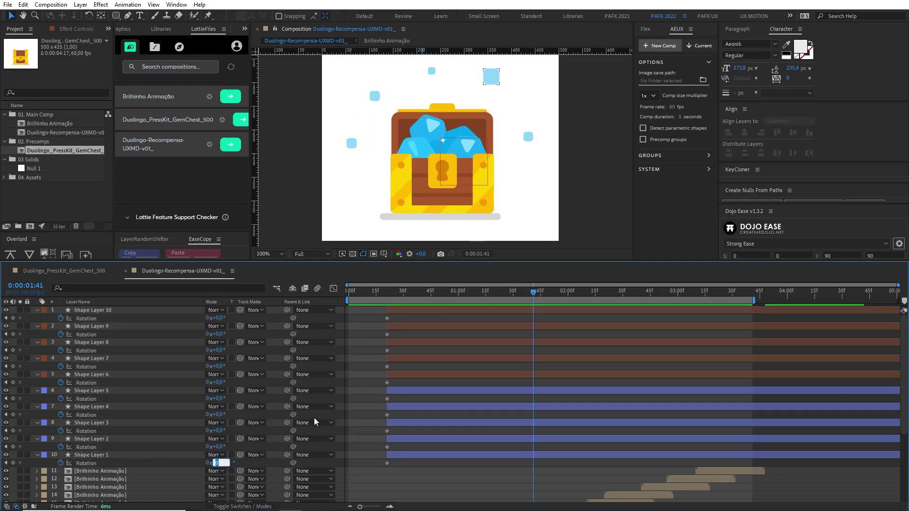
text(27)
key(Return)
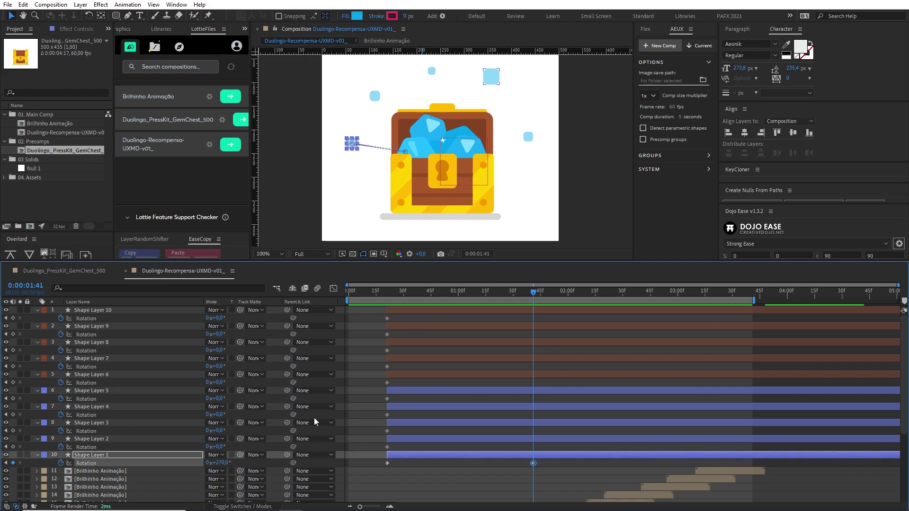
click(219, 446)
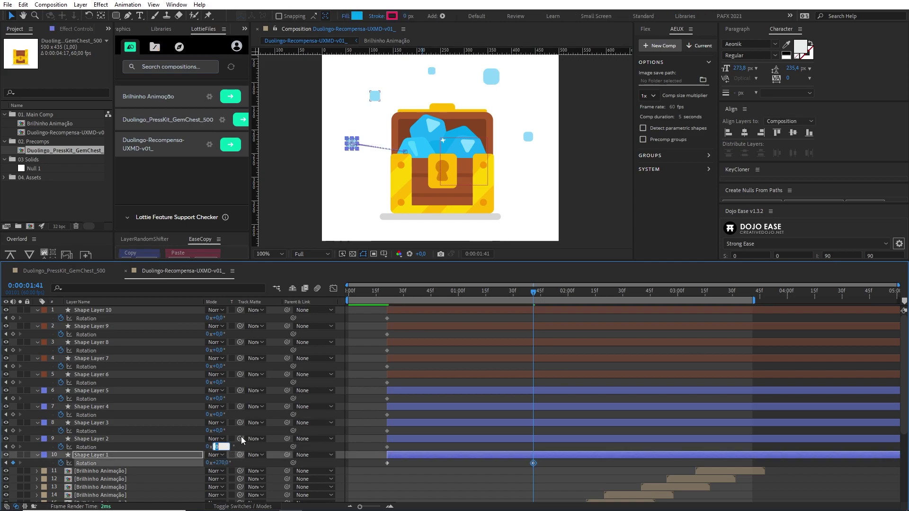
text(-500)
key(Return)
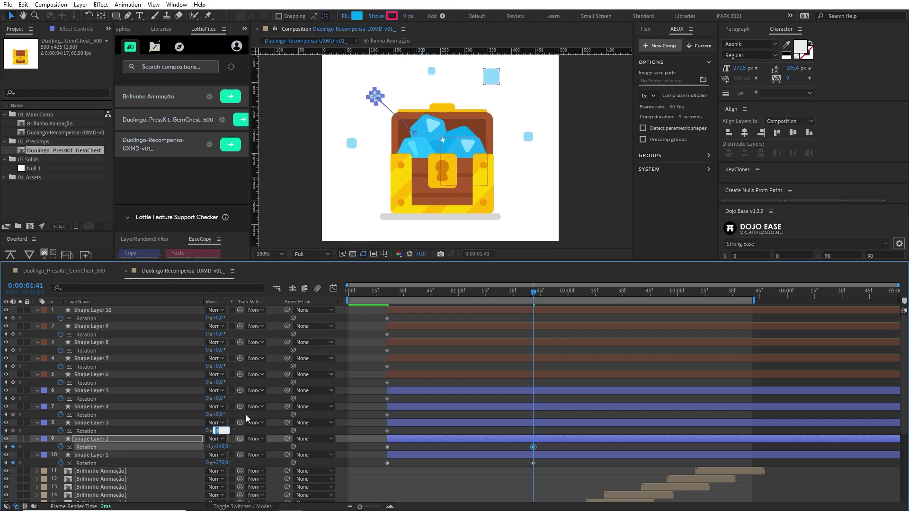
text(500)
key(Return)
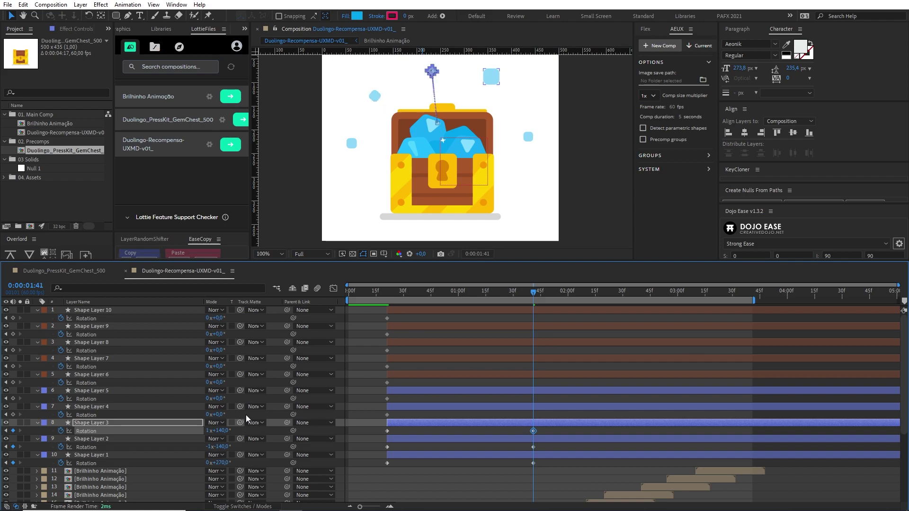
Set Shape Layer 4 to -1x+0 and Layer 5 to 270°, preview, and select the five end keyframes
click(217, 414)
text(-1x+)
text(0)
key(Return)
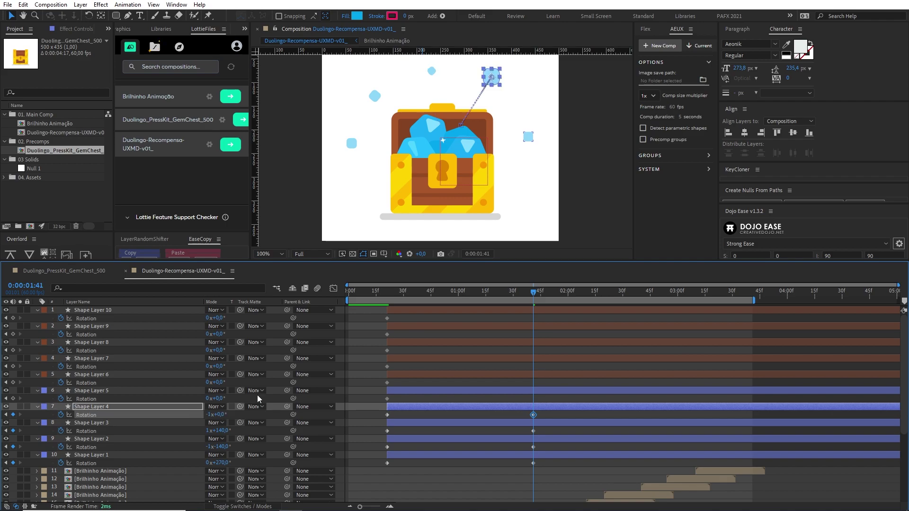
key(shift+Tab)
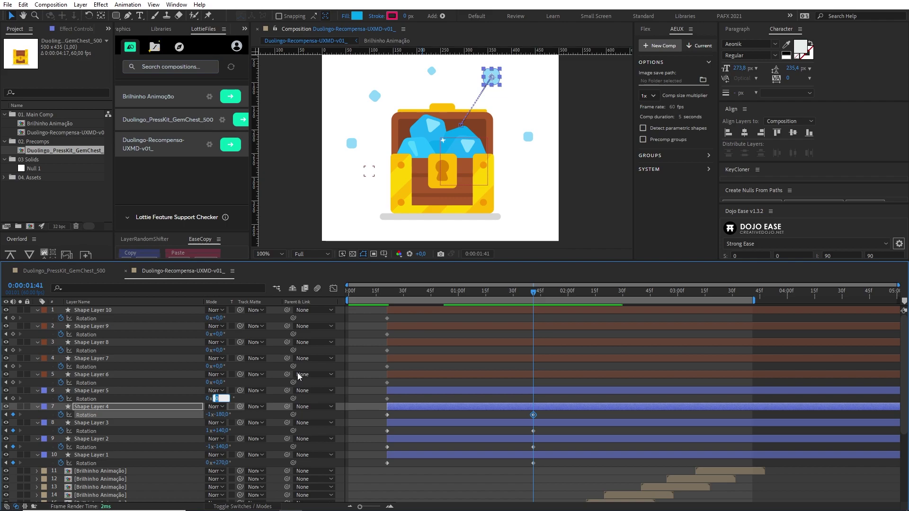
text(270)
key(Return)
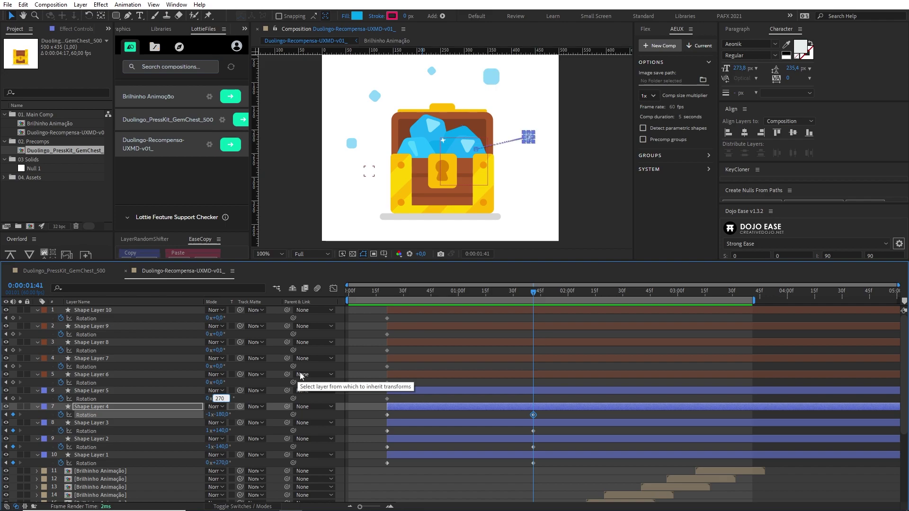
click(373, 293)
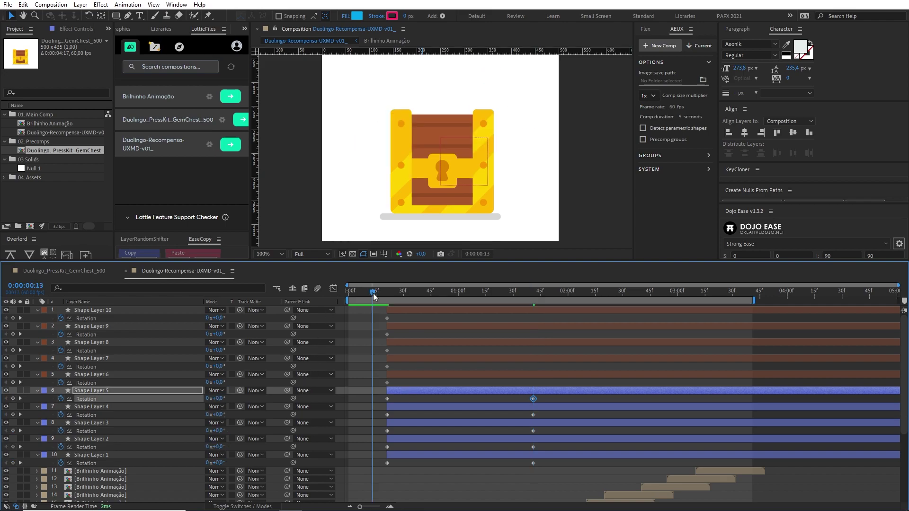
key(space)
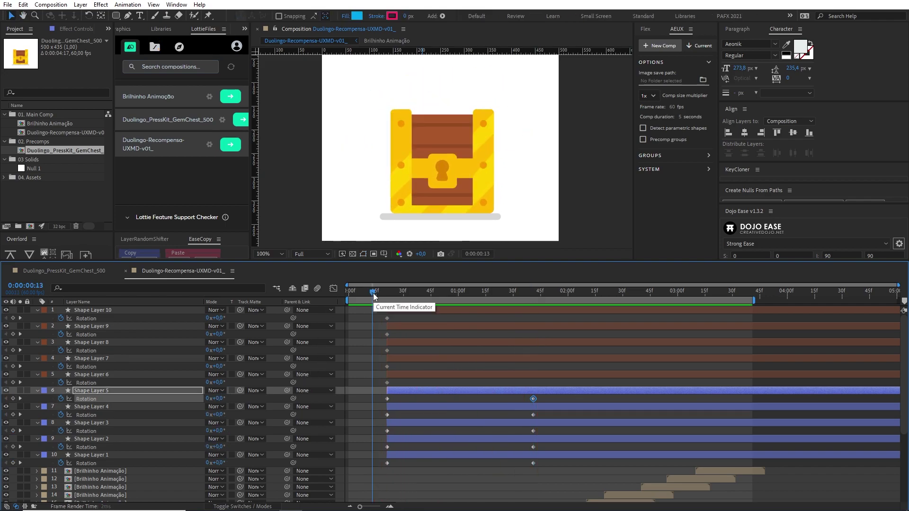
drag(511, 394, 599, 483)
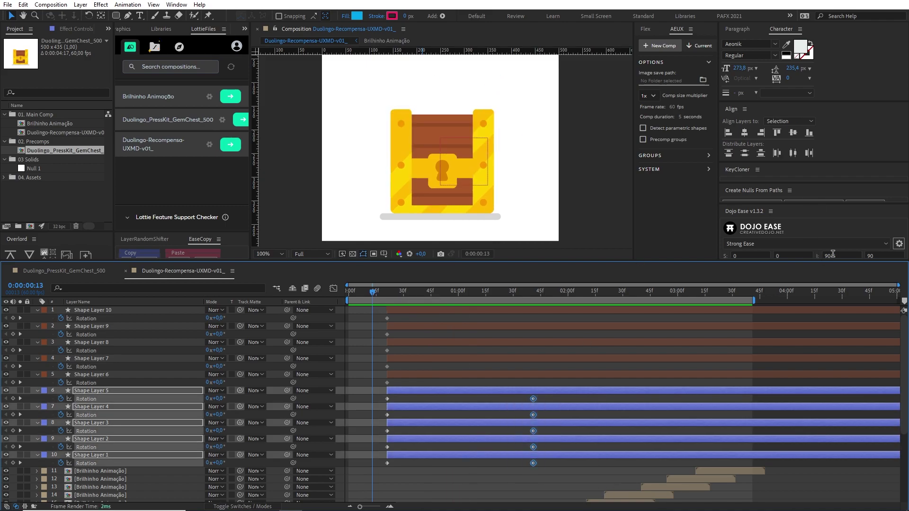
Apply strong Dojo Ease easing to the five end Rotation keyframes
click(805, 190)
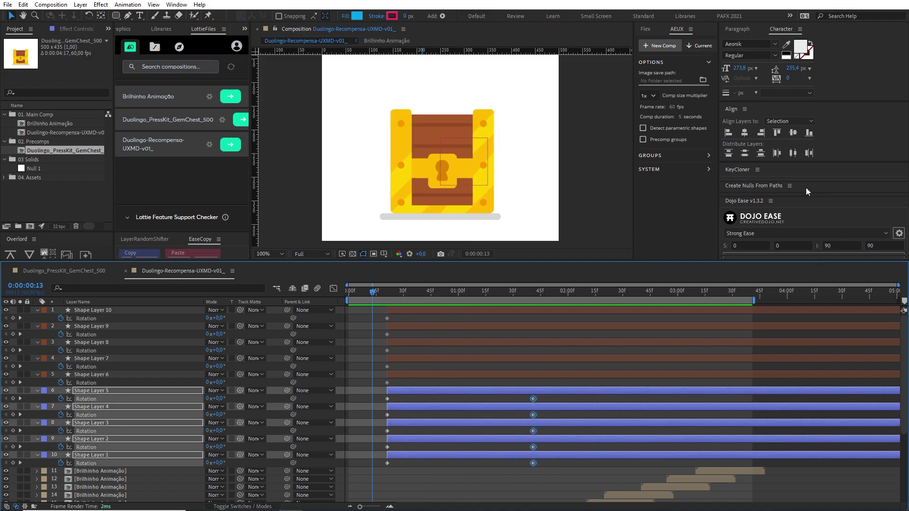
click(830, 232)
click(382, 294)
drag(381, 295, 386, 294)
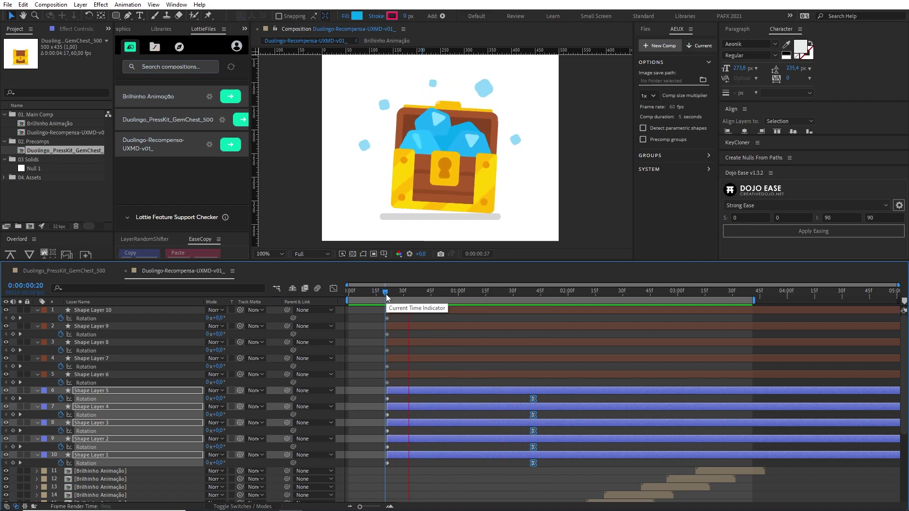
drag(386, 294, 388, 302)
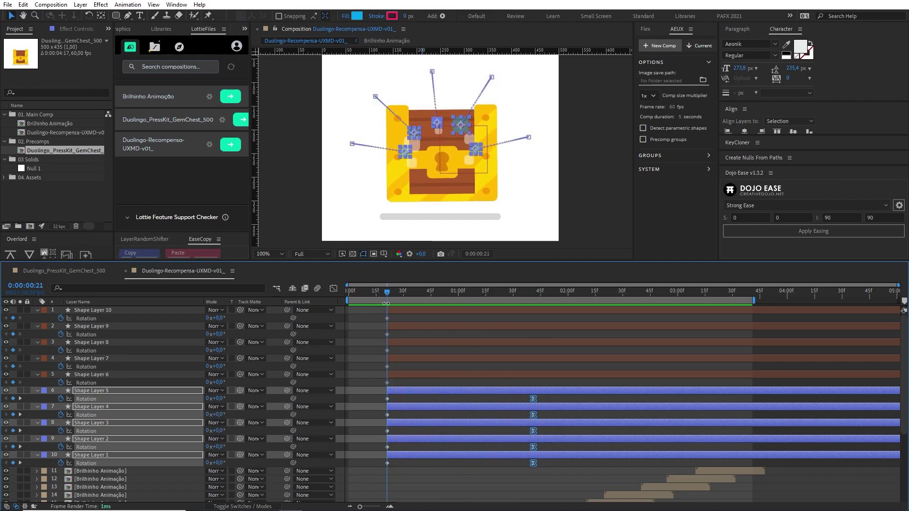
Copy the Rotation keyframes from Shape Layers 1–5 and paste them onto Shape Layers 6–10
click(113, 463)
click(133, 455)
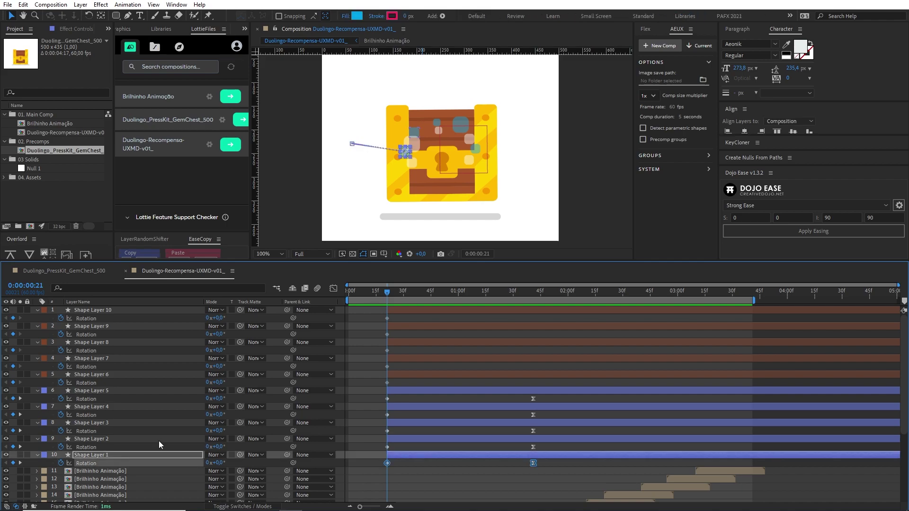
click(398, 374)
key(ctrl+v)
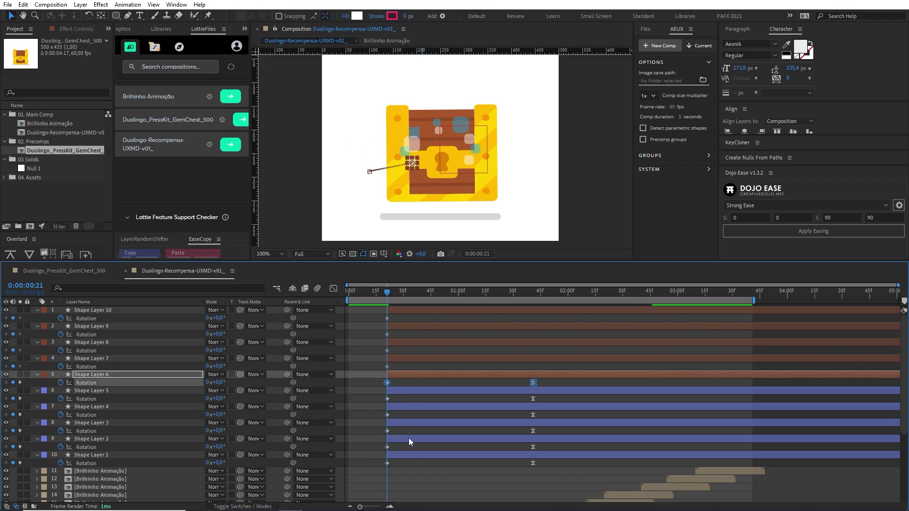
click(408, 439)
click(161, 447)
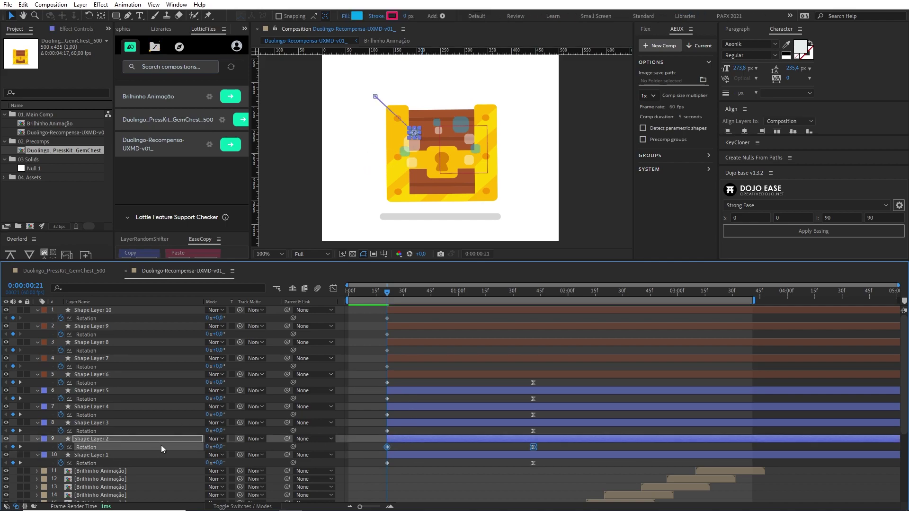
click(427, 358)
key(ctrl+v)
key(ctrl+Up)
key(ctrl+v)
key(ctrl+Up)
key(ctrl+v)
key(ctrl+Up)
key(ctrl+v)
key(space)
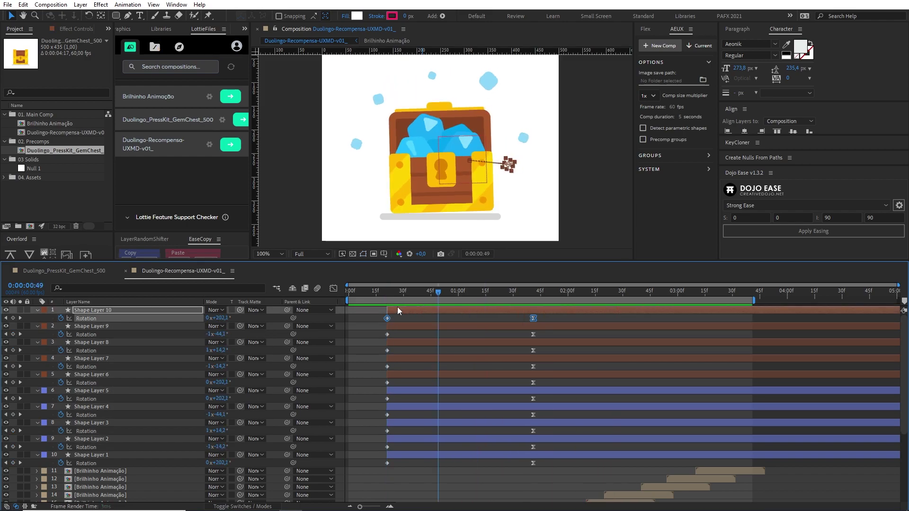
Check the spin at 0:52 and show Position for all ten gem layers
drag(508, 302, 444, 305)
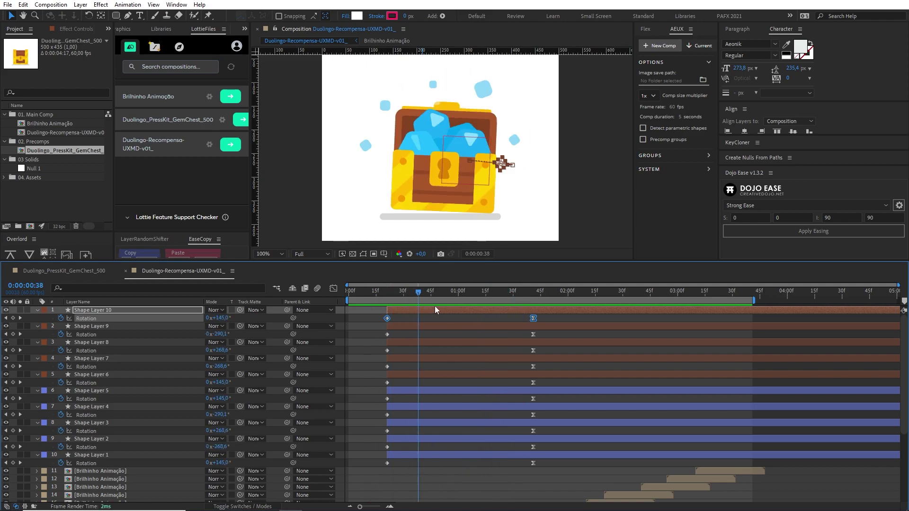
shift+click(132, 454)
key(p)
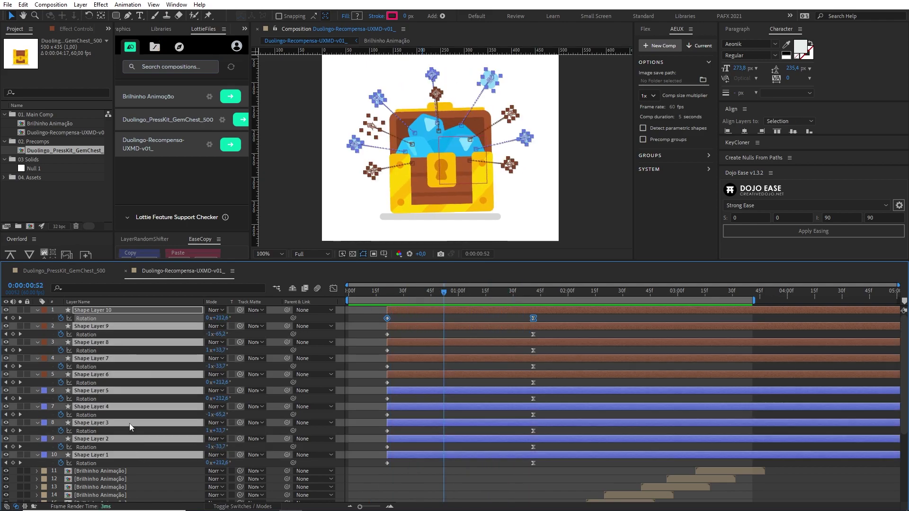
Keyframe the ten gems' Opacity at 45% at 1:03 and 0% at 1:33
drag(448, 293, 464, 305)
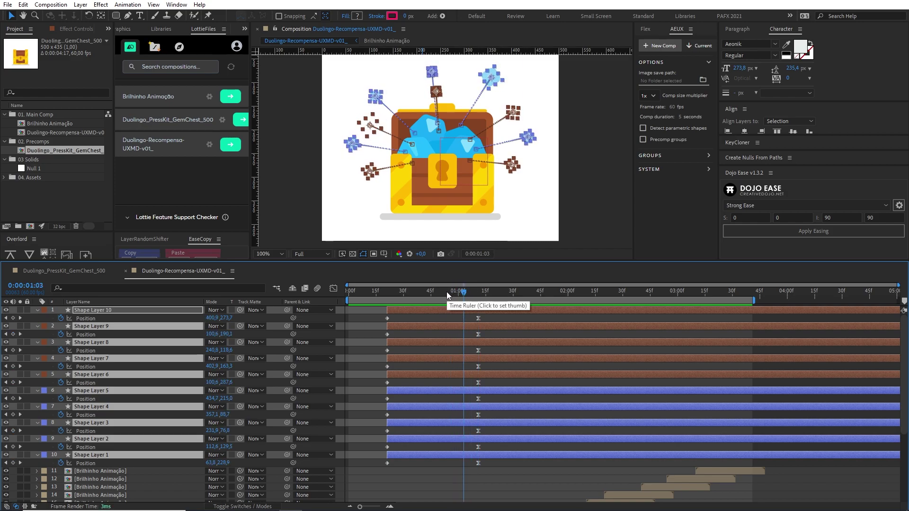
key(shift+t)
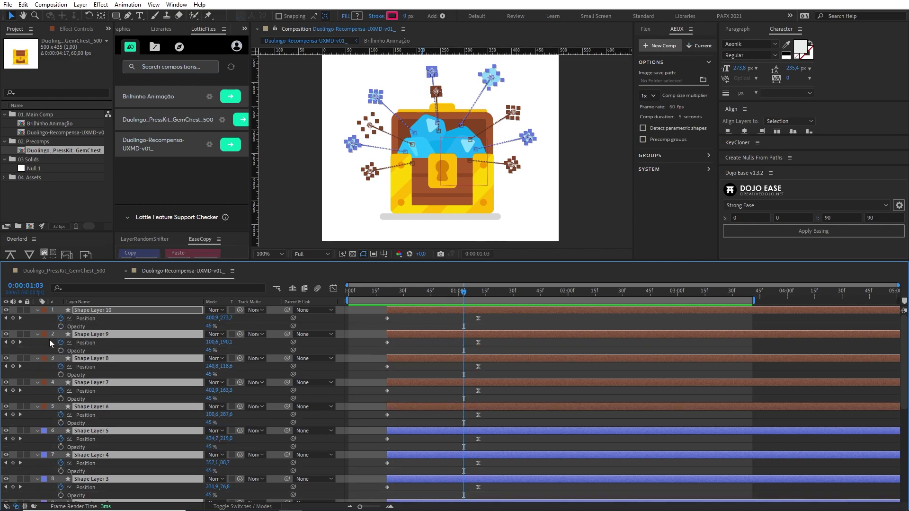
click(60, 328)
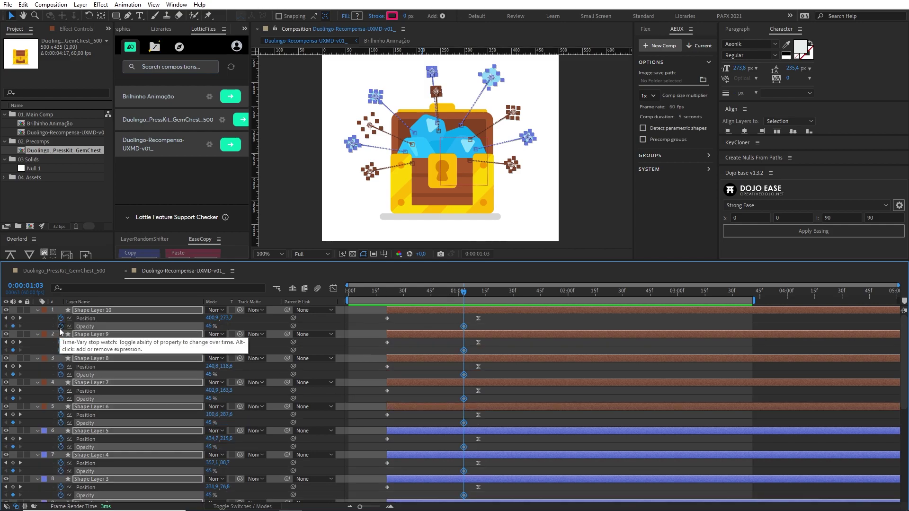
key(space)
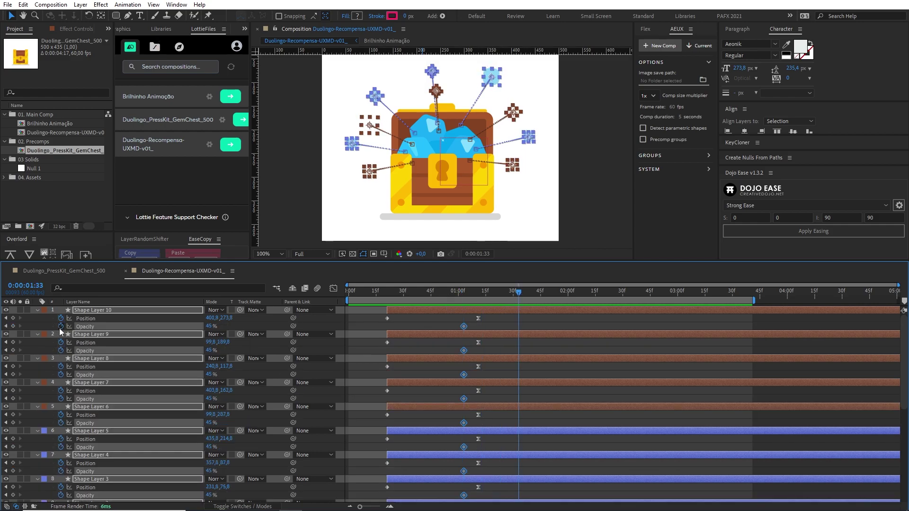
click(212, 326)
text(0)
key(Return)
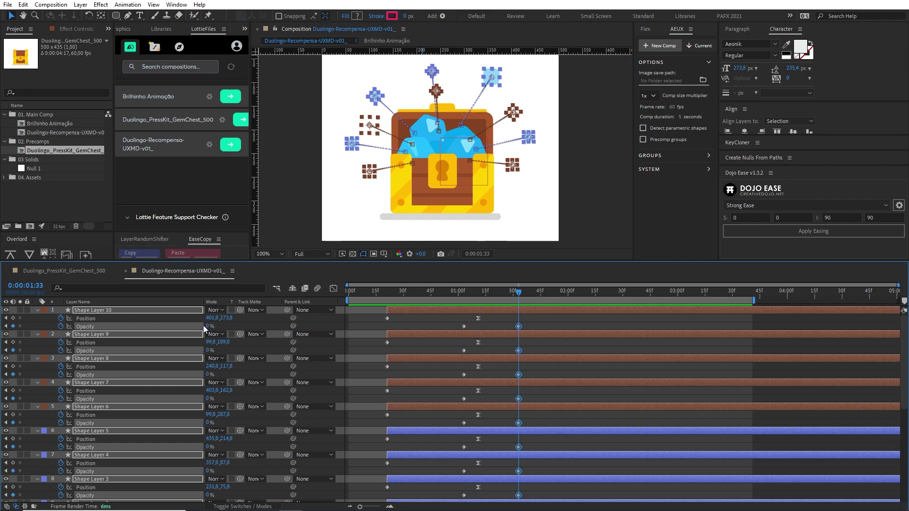
click(438, 291)
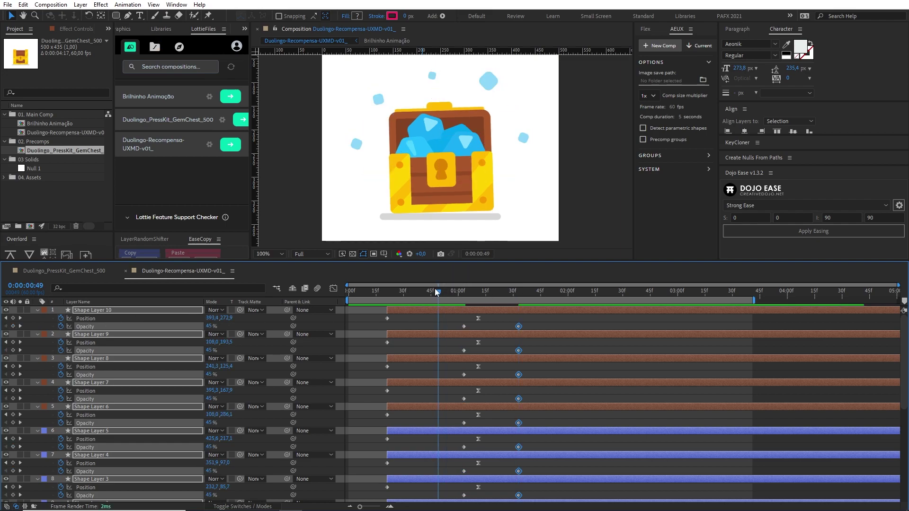
click(397, 293)
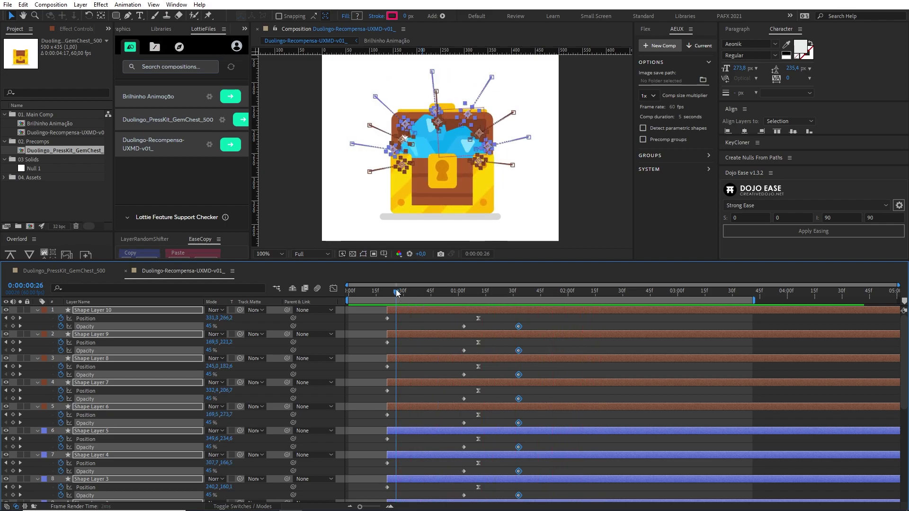
Shift all the gems' Opacity keyframes slightly earlier and preview the fade
key(u)
key(t)
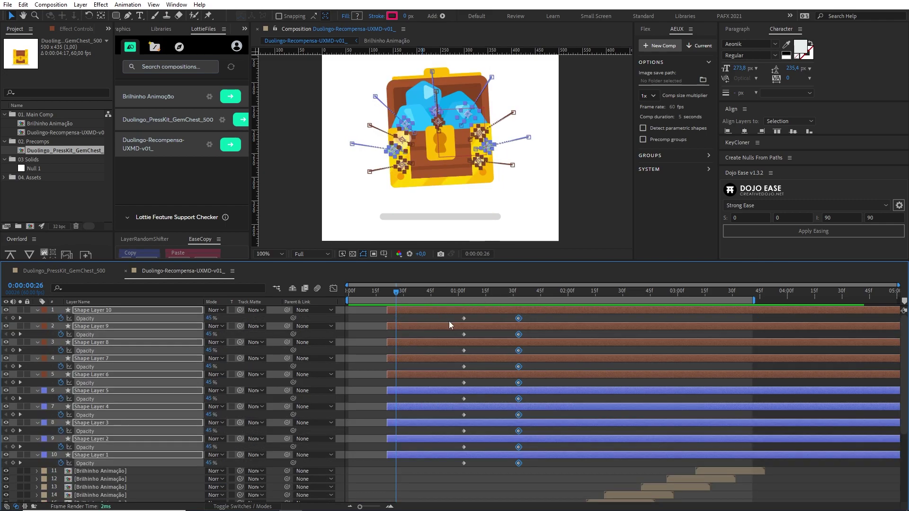
drag(445, 317, 557, 457)
key(space)
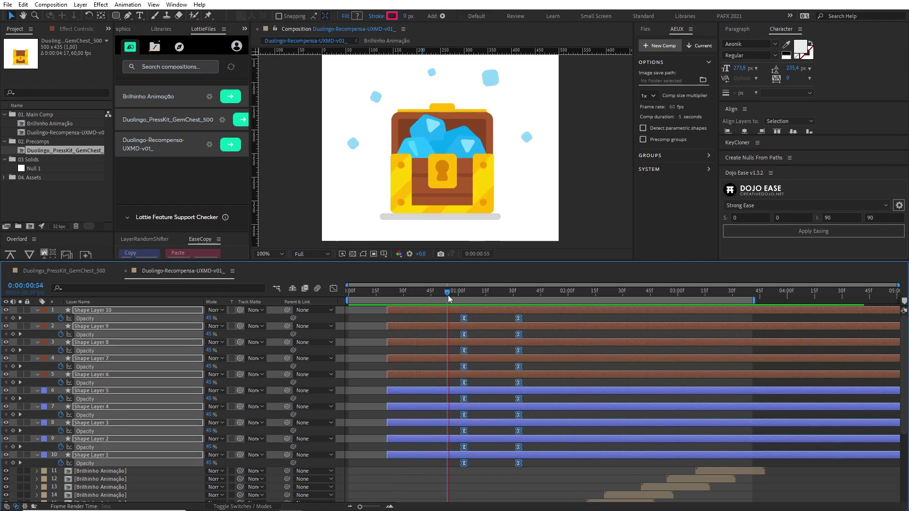
key(space)
drag(466, 319, 453, 323)
key(space)
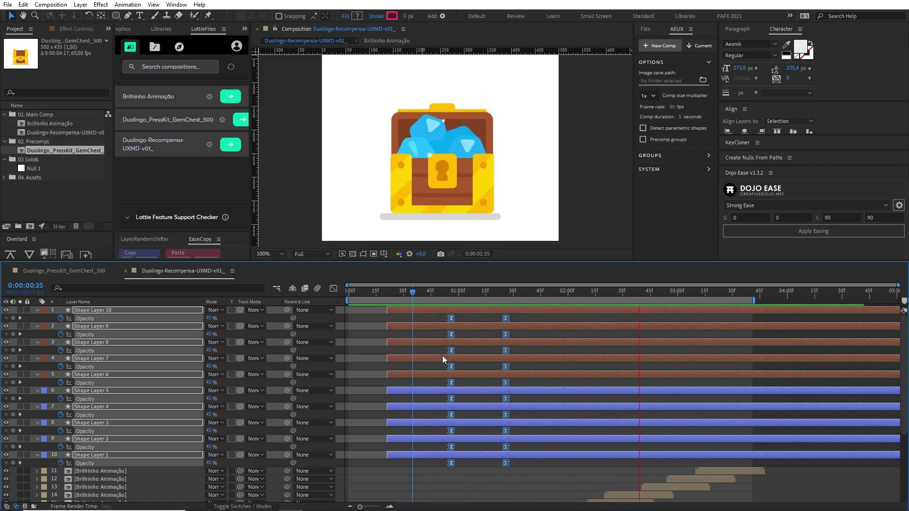
Set the work area from 0:17 to 1:36 and deselect everything
click(389, 296)
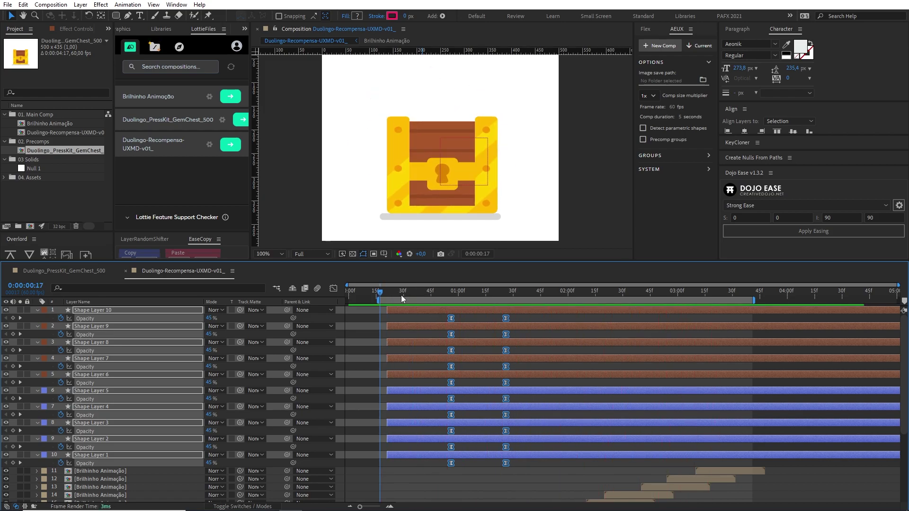
key(b)
drag(379, 295, 524, 297)
key(n)
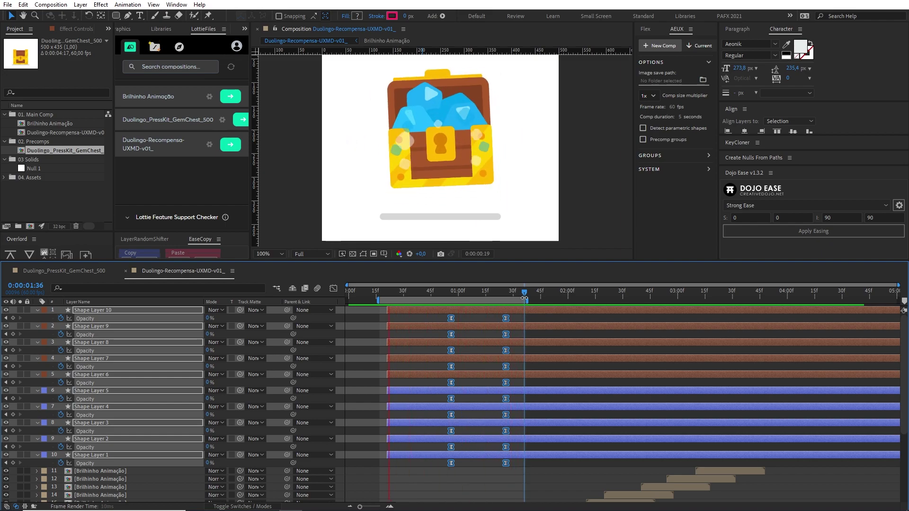
click(490, 463)
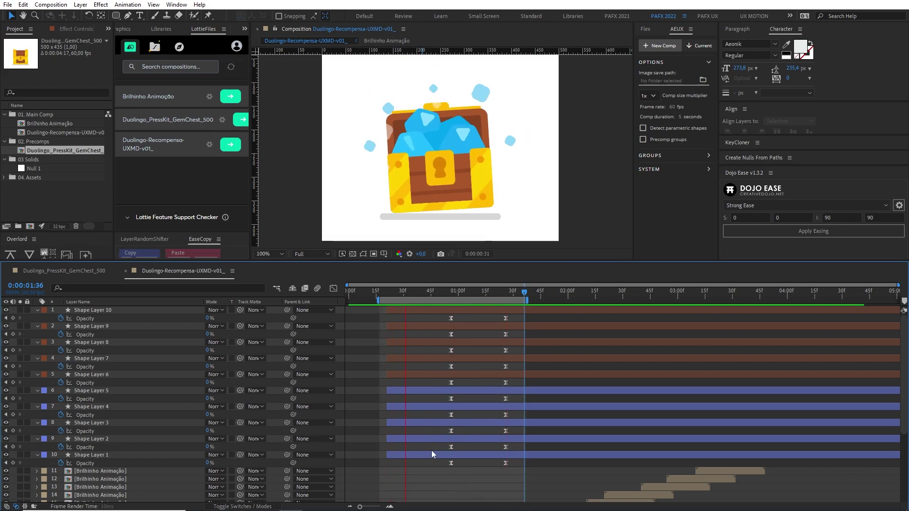
Offset the opacity fade keyframes of Shape Layers 2 through 6 to different times
drag(427, 447, 530, 451)
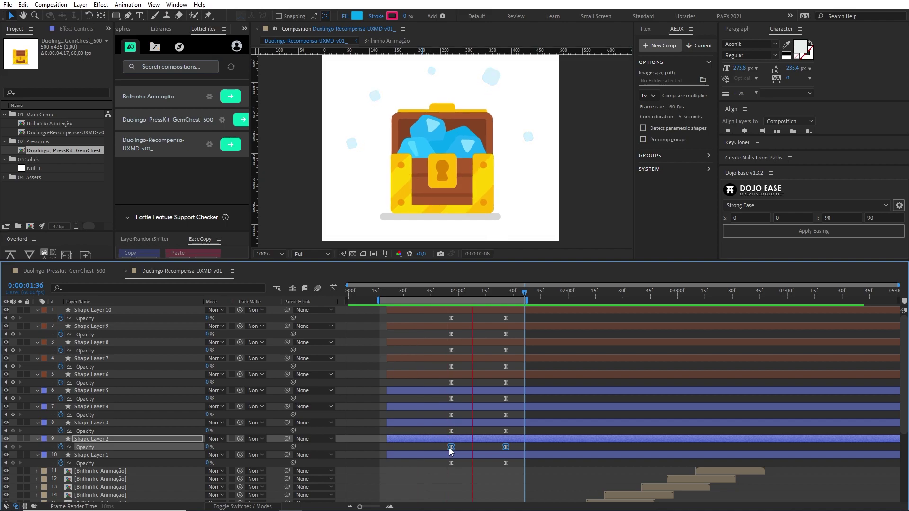
mouse_move(450, 447)
mouse_down()
mouse_move(434, 447)
mouse_move(518, 432)
mouse_up()
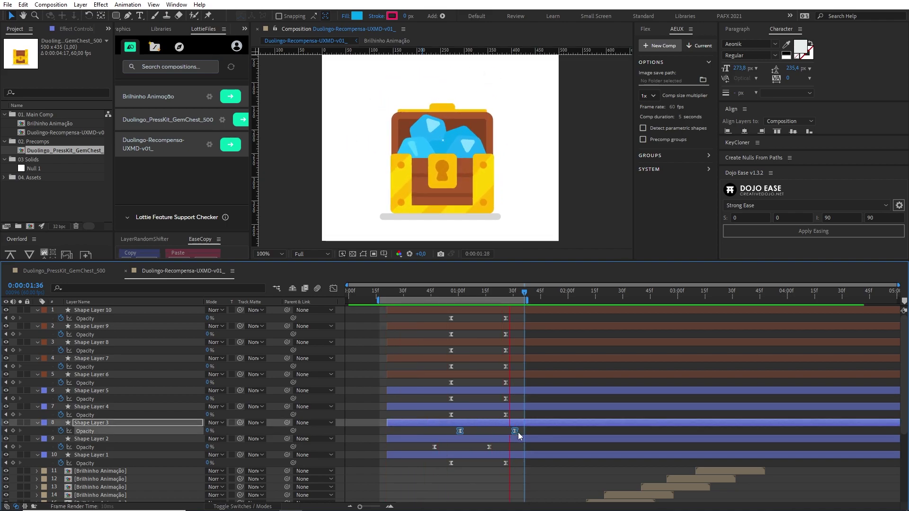
mouse_move(426, 416)
mouse_down()
mouse_move(515, 419)
mouse_move(496, 413)
mouse_up()
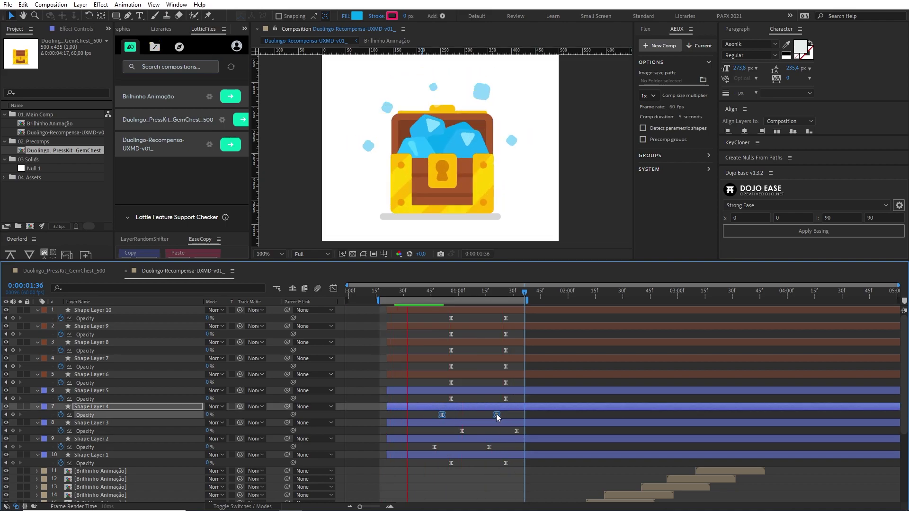
drag(447, 397, 516, 399)
drag(438, 385, 512, 380)
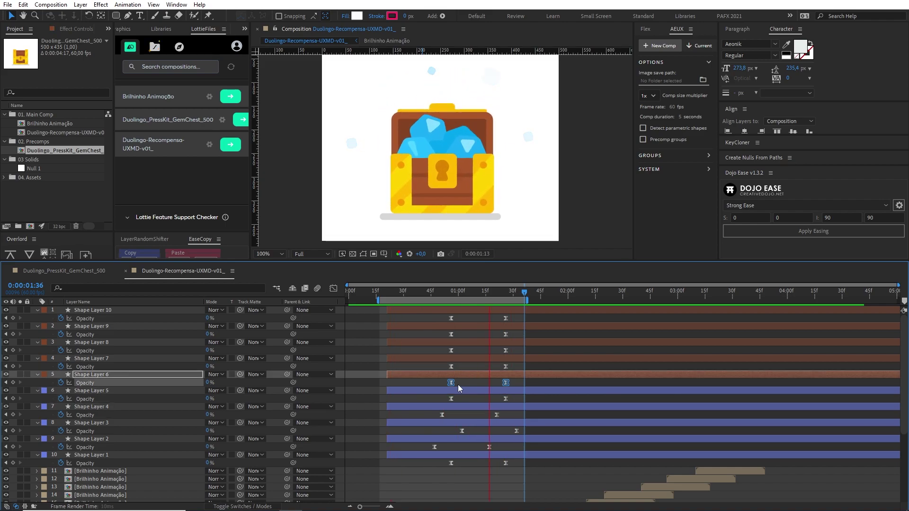
click(474, 406)
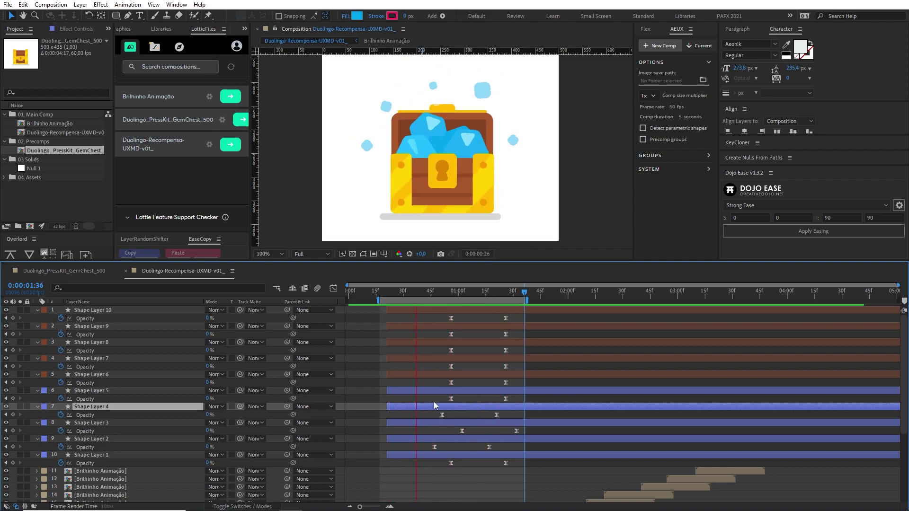
Shift the Shape Layers 1–5 fades earlier, then move Shape Layer 5's fade slightly later
drag(431, 400, 523, 465)
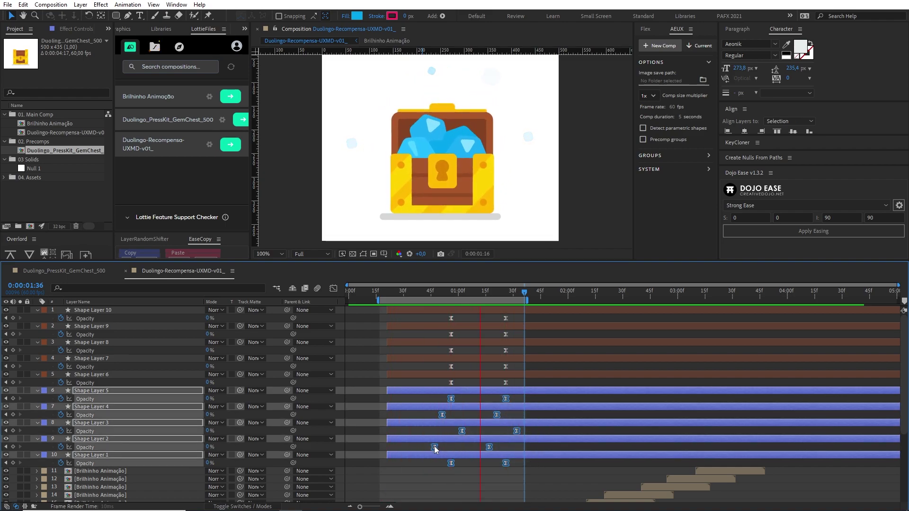
drag(434, 447, 427, 448)
mouse_move(427, 448)
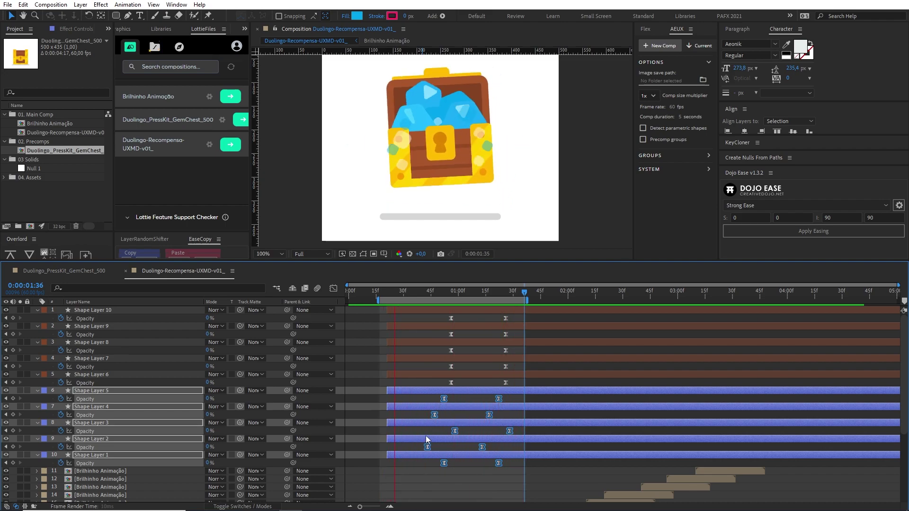
drag(444, 398, 436, 399)
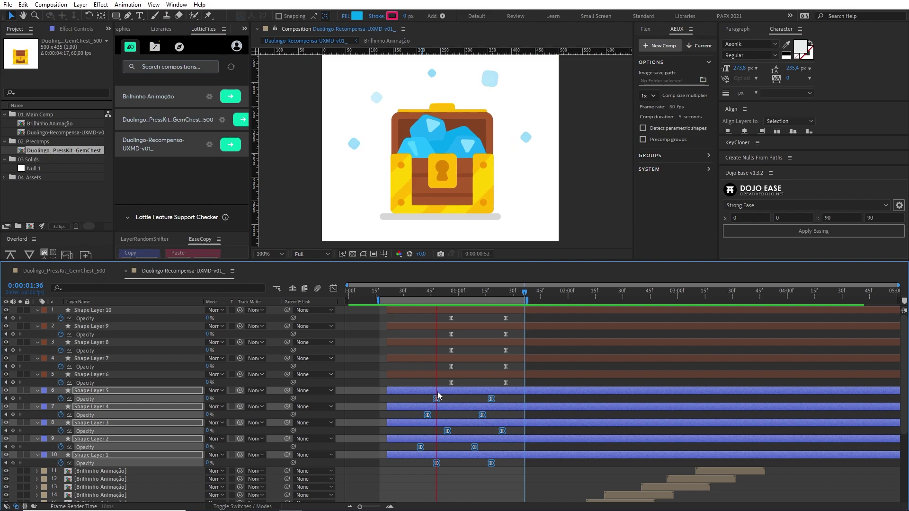
drag(438, 396, 434, 396)
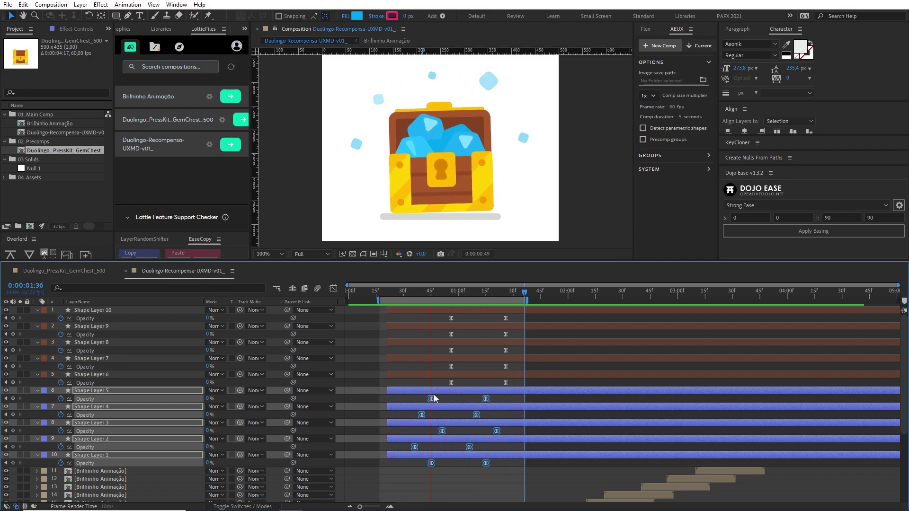
click(428, 403)
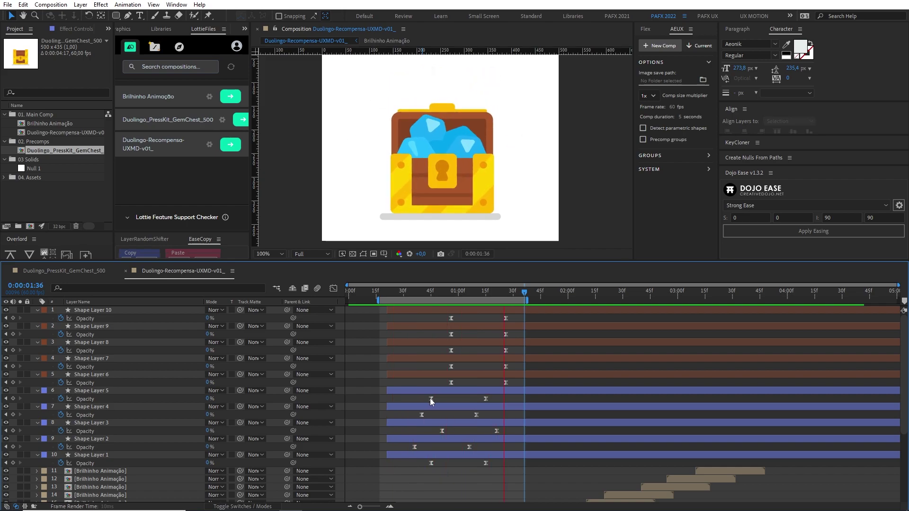
drag(431, 401, 496, 403)
drag(434, 401, 502, 431)
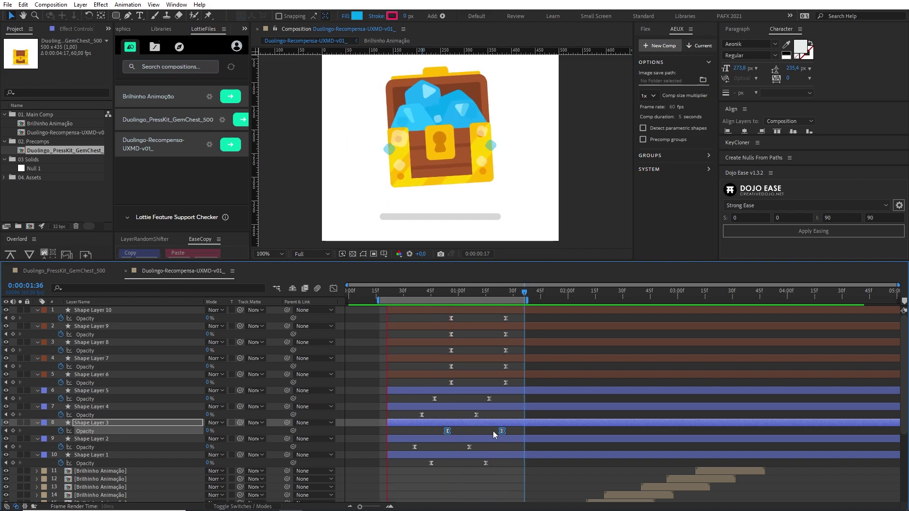
key(space)
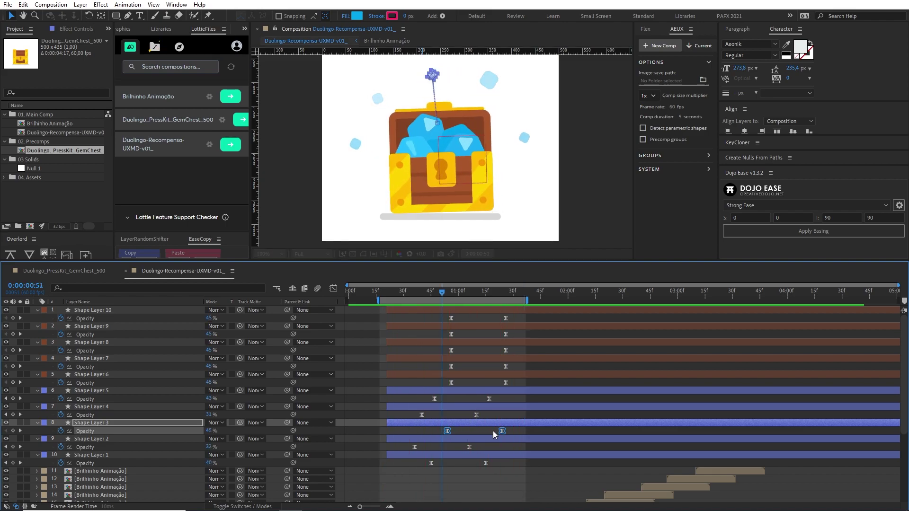
drag(526, 299, 799, 299)
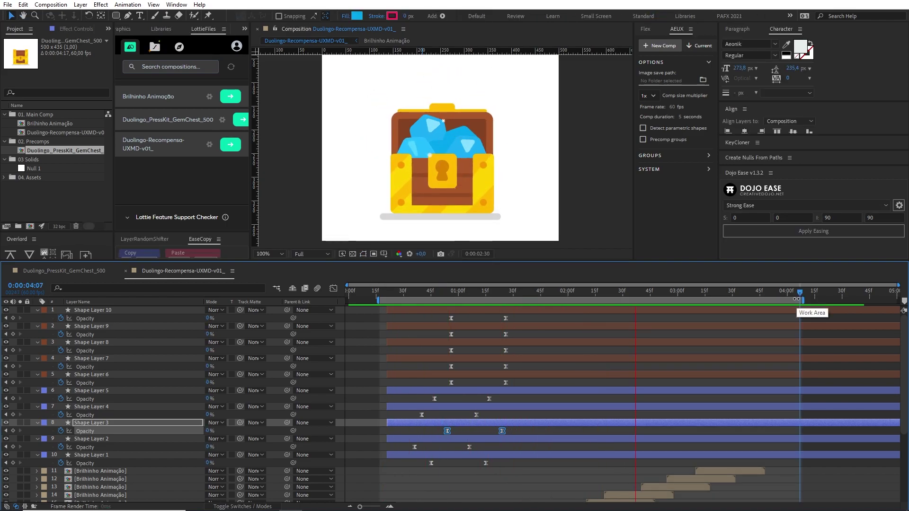
key(space)
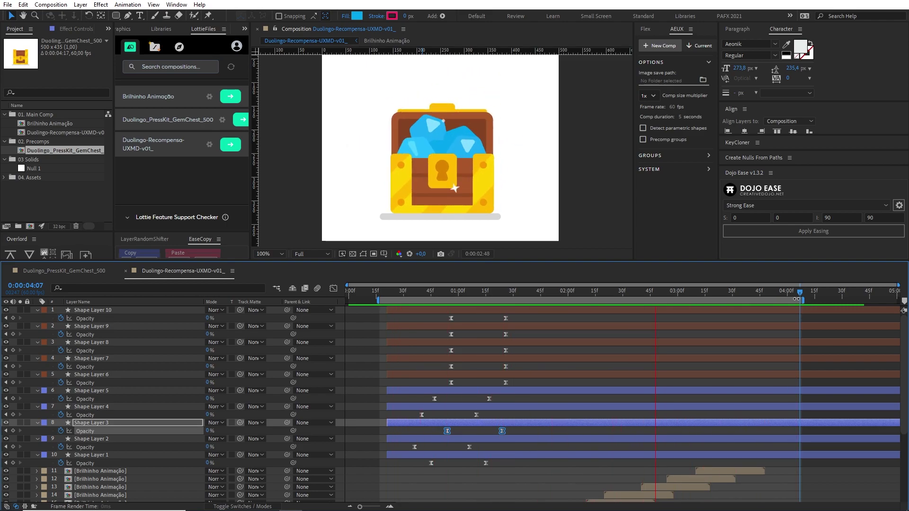
key(space)
click(68, 455)
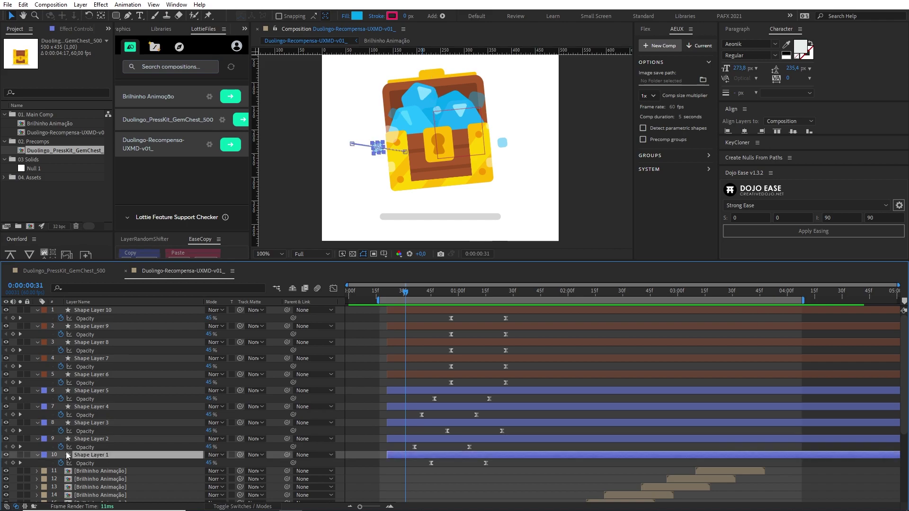
key(ctrl+a)
key(ctrl+grave)
click(417, 421)
click(380, 294)
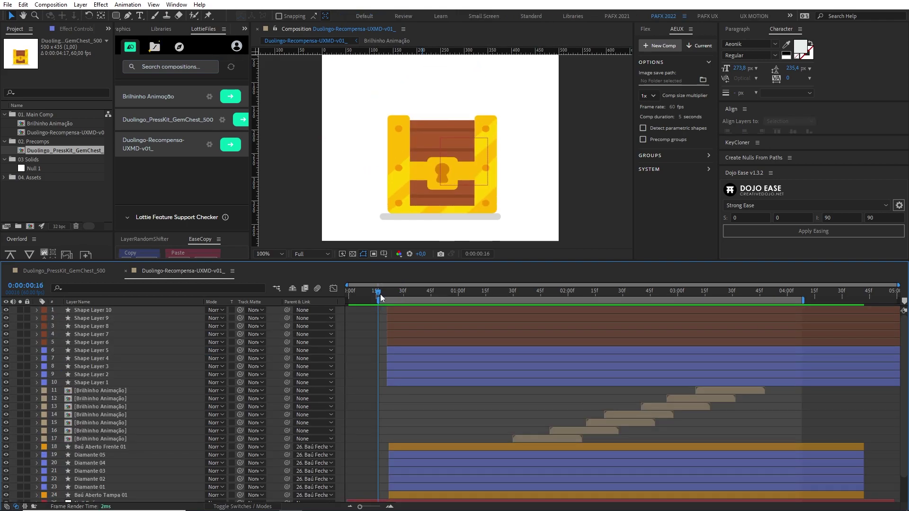
drag(380, 294, 419, 295)
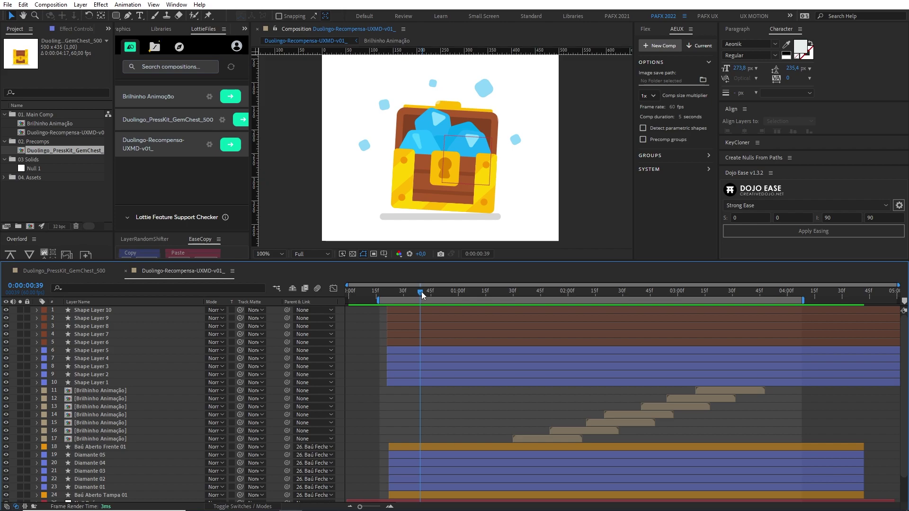
mouse_move(421, 292)
mouse_down()
mouse_move(395, 303)
mouse_move(391, 317)
mouse_move(416, 318)
mouse_move(401, 322)
mouse_move(447, 290)
mouse_up()
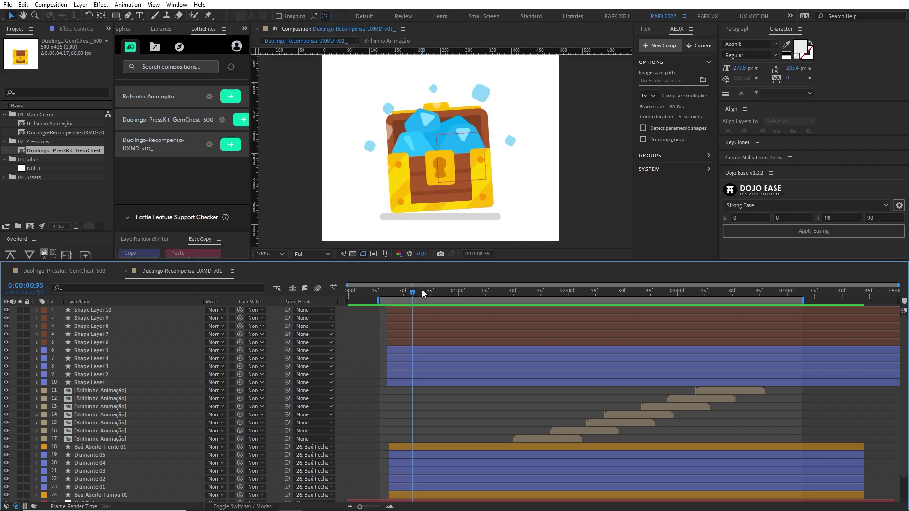
click(395, 294)
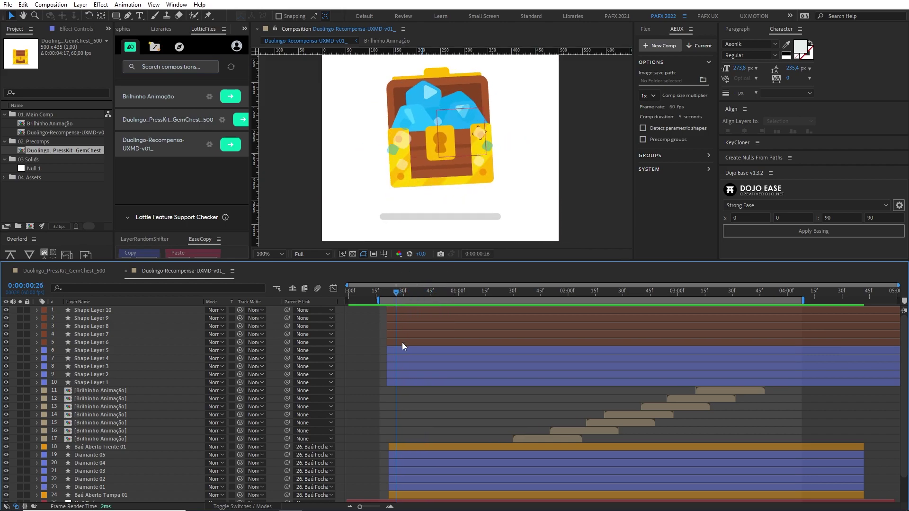
scroll(400, 353, down, 2)
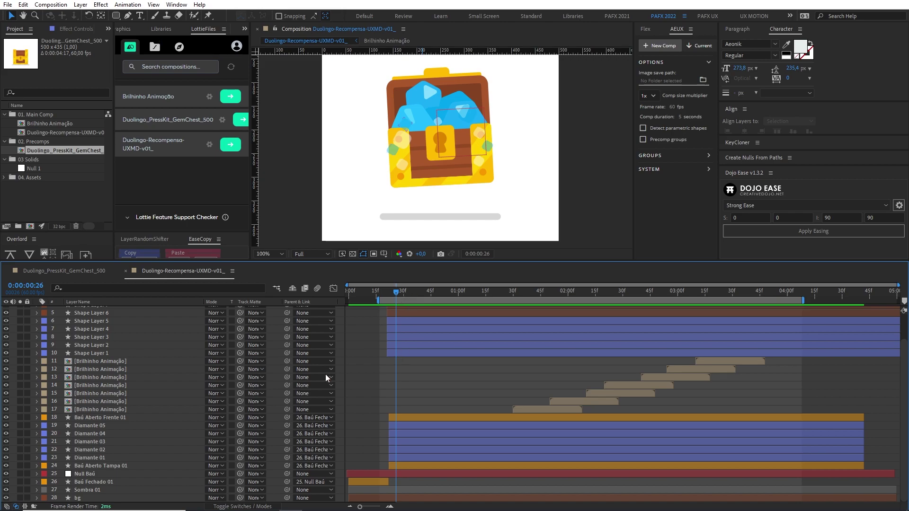
Reveal the keyframed properties of Sombra 01 and Null Baú, selecting the shadow's Path
click(81, 466)
click(94, 474)
click(93, 482)
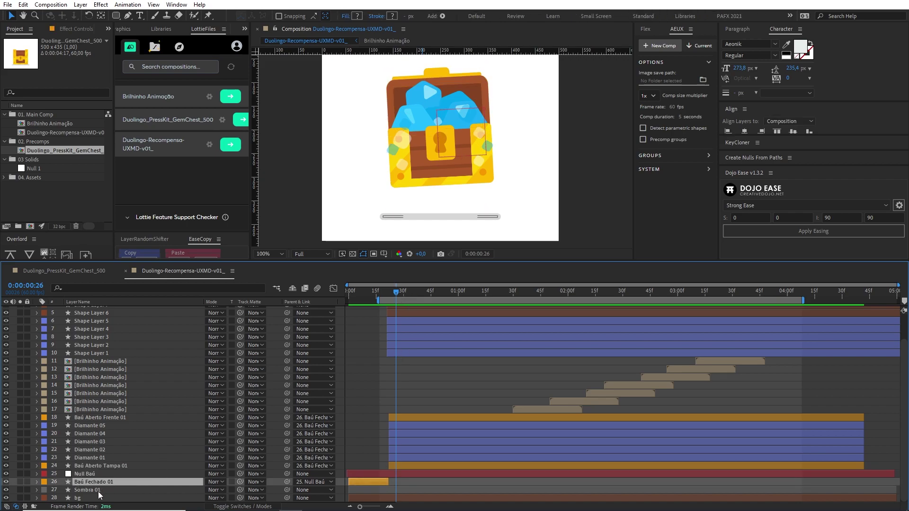
click(98, 492)
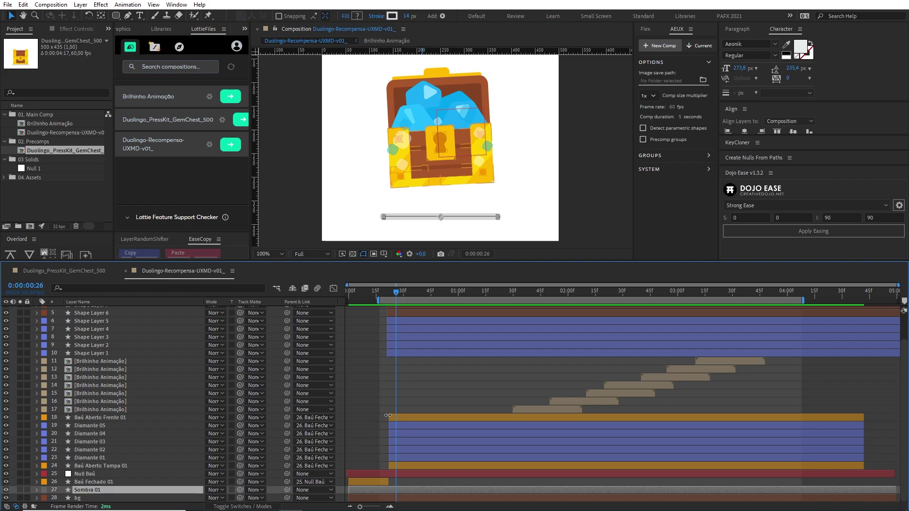
key(u)
key(u)
click(86, 436)
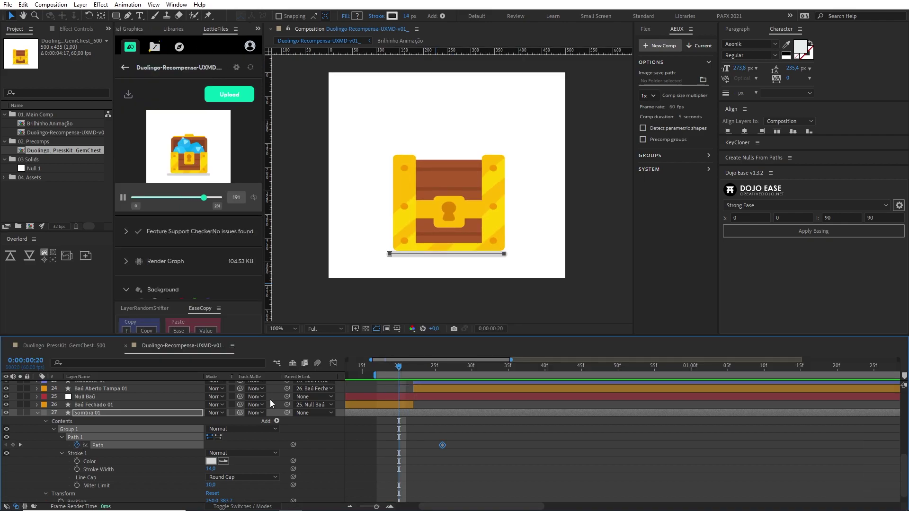
click(92, 396)
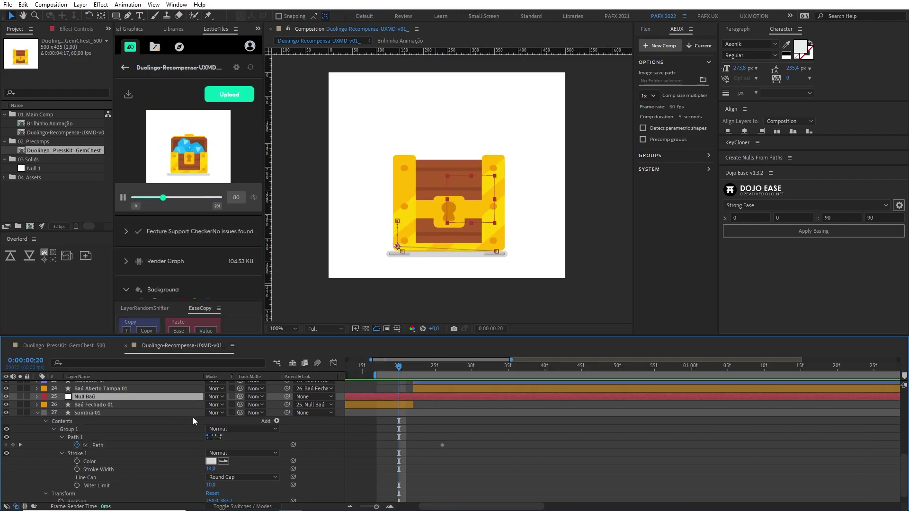
key(u)
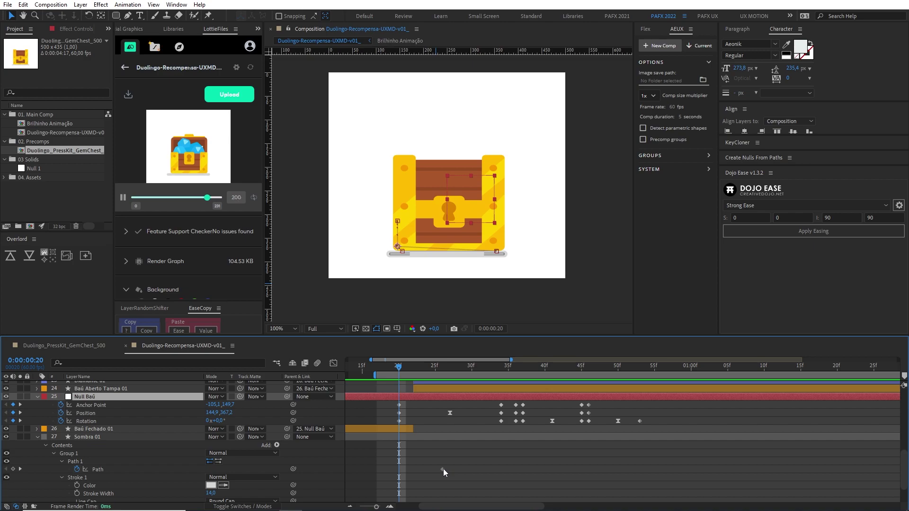
Key the shadow Path at frame 20, narrow it at frame 27, and stretch its left end near frame 25
drag(443, 469, 403, 467)
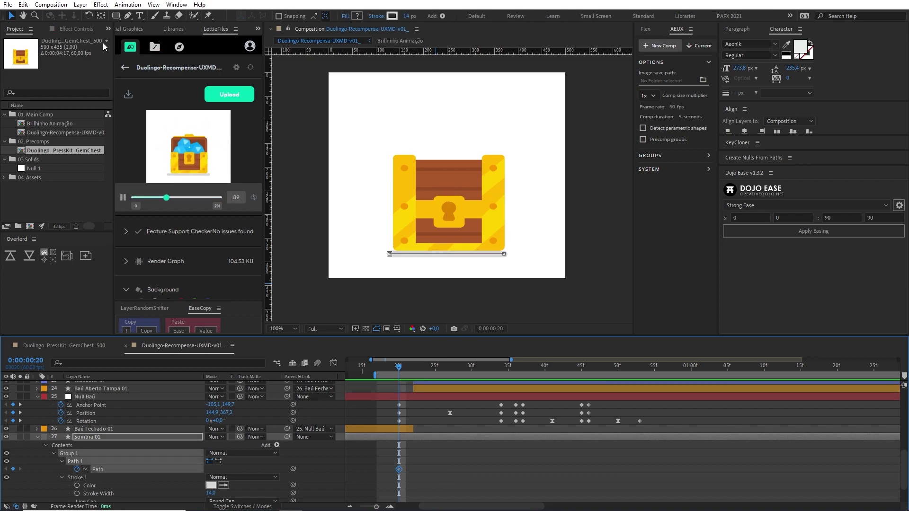
click(125, 68)
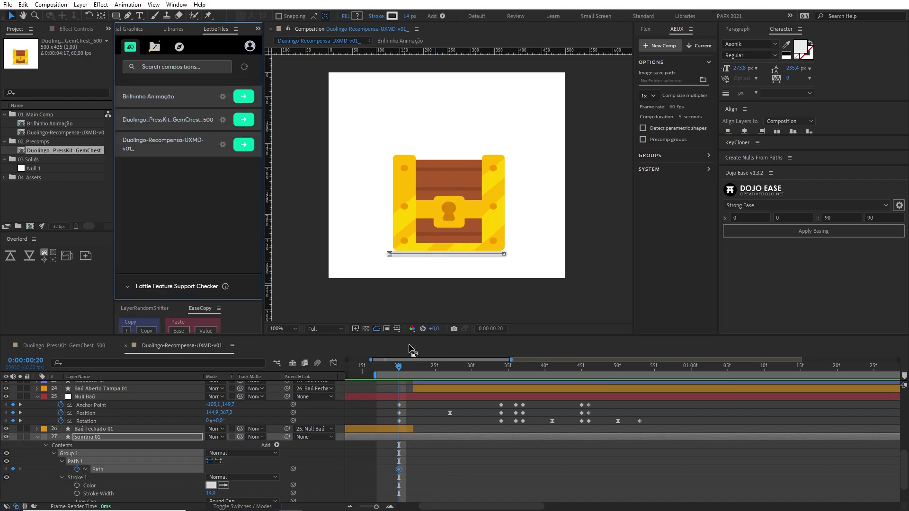
drag(401, 368, 444, 361)
click(389, 255)
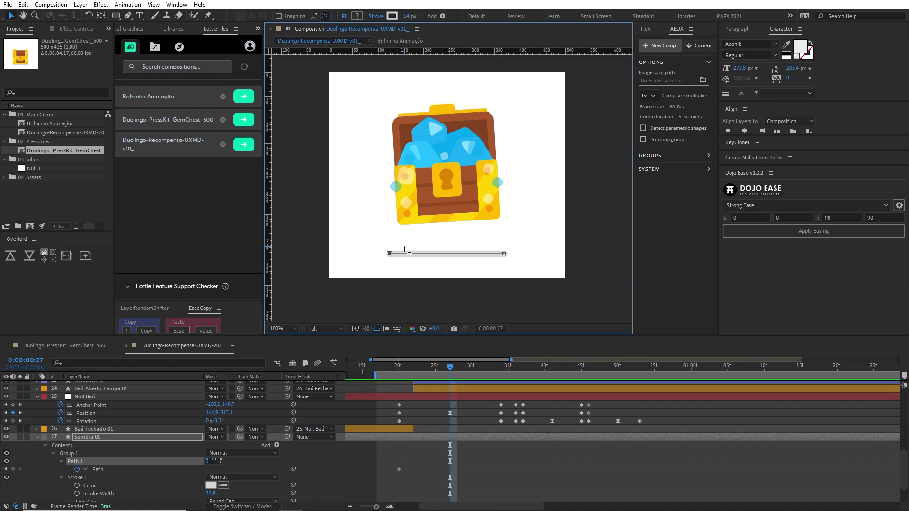
key(shift+Right)
key(shift+Right)
key(shift+Right)
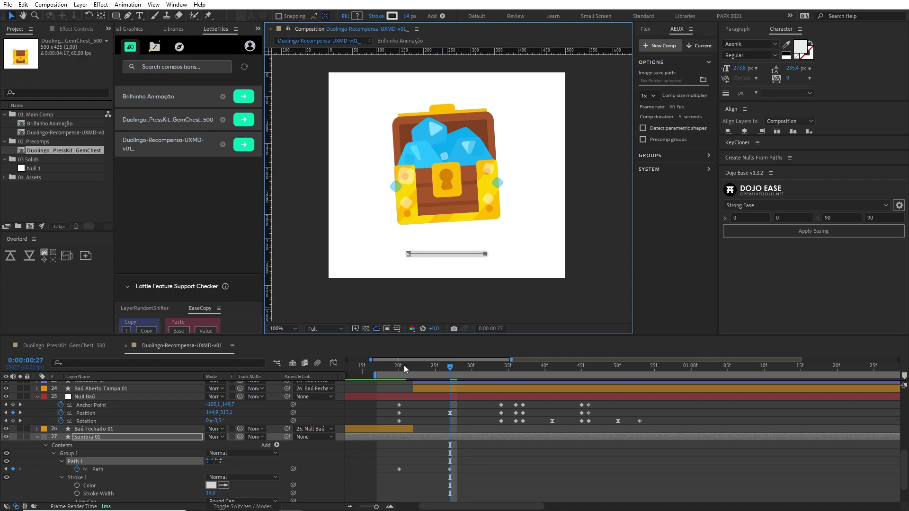
drag(404, 365, 501, 385)
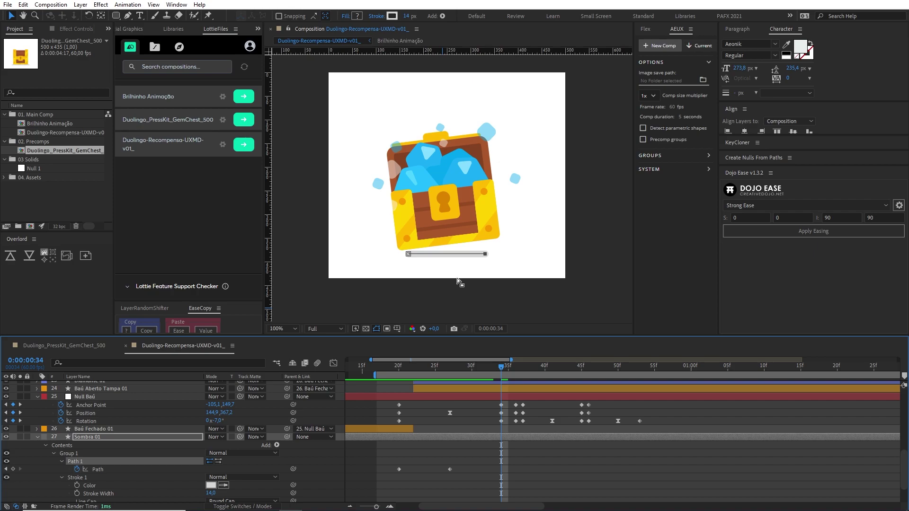
click(408, 255)
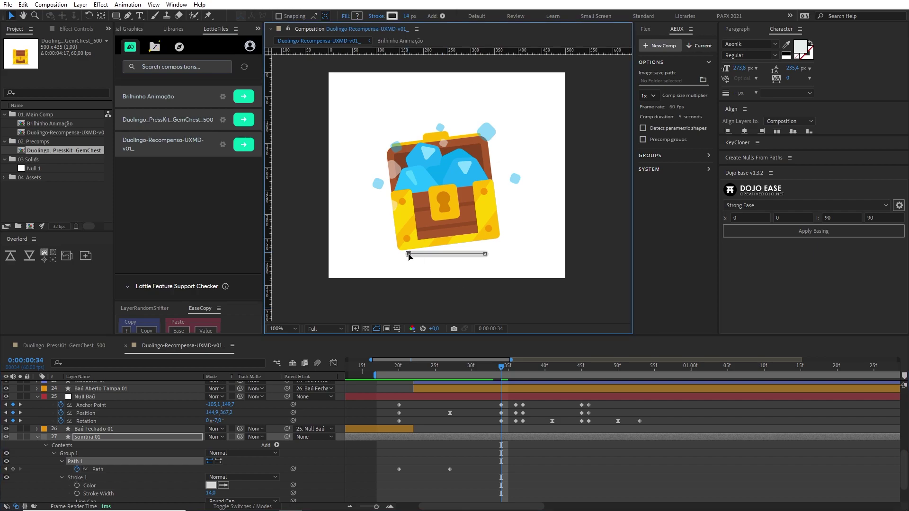
drag(409, 255, 392, 256)
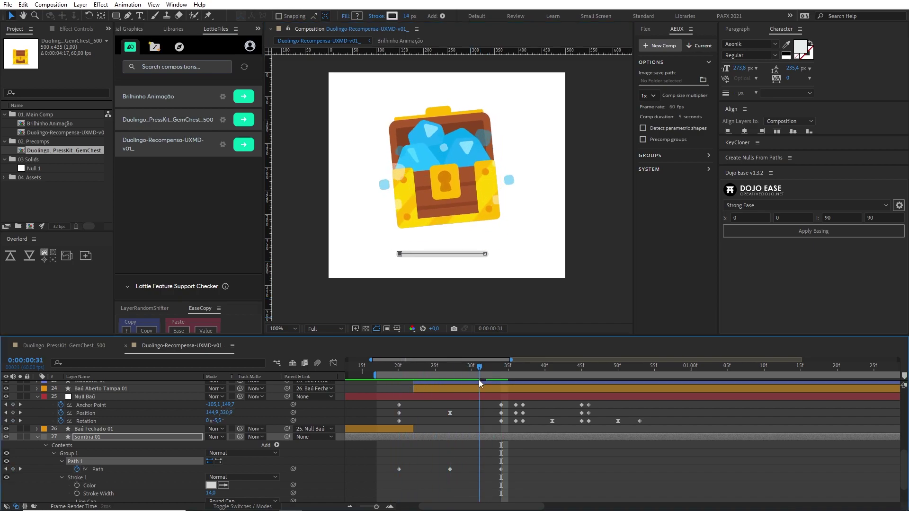
key(space)
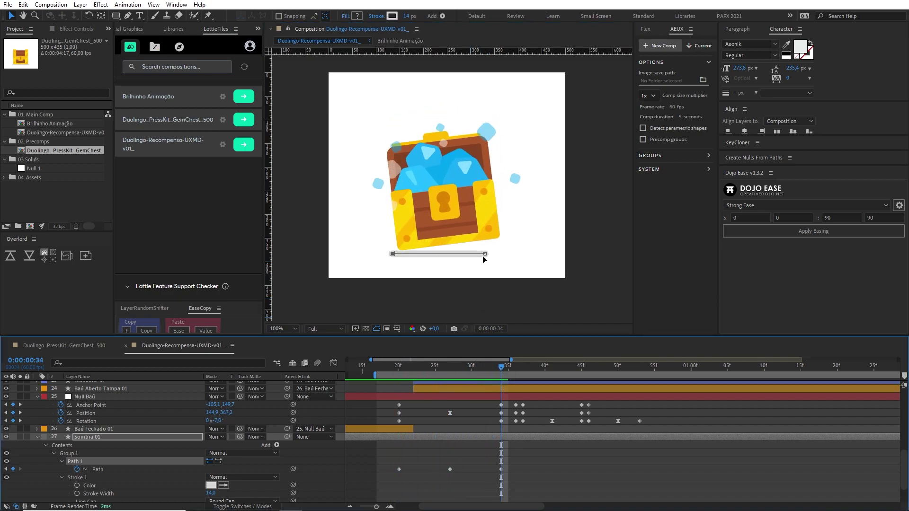
Widen the shadow line at frame 36 and narrow it slightly at frame 41
mouse_move(432, 368)
mouse_down()
mouse_move(409, 372)
mouse_move(498, 382)
mouse_up()
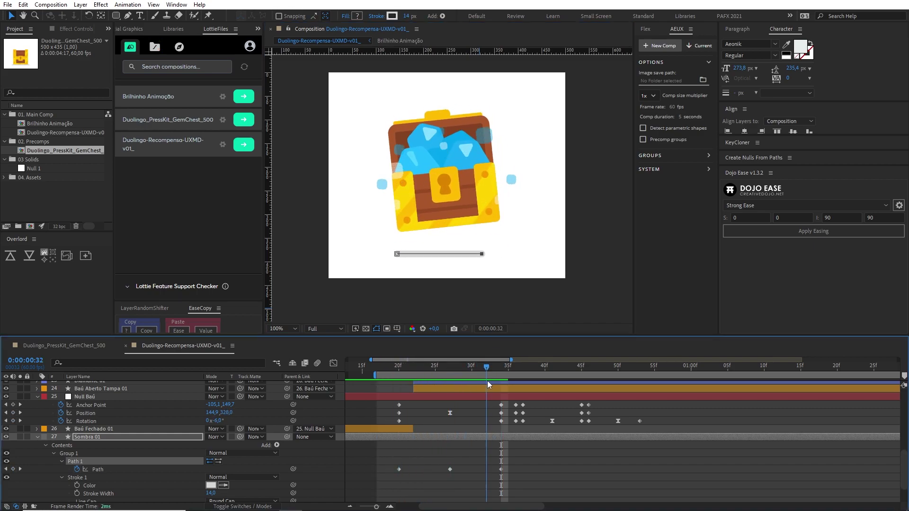
drag(499, 384, 511, 384)
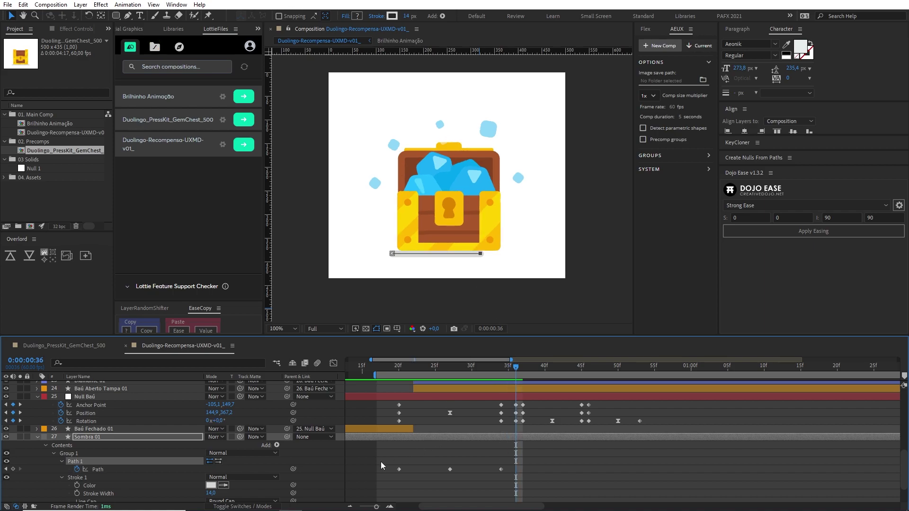
drag(381, 466, 416, 466)
key(ctrl+c)
key(ctrl+v)
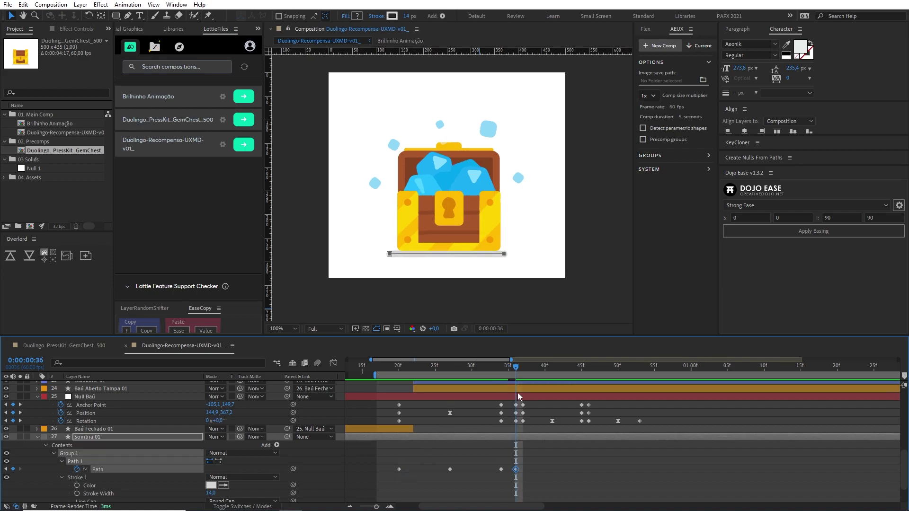
mouse_move(515, 367)
mouse_down()
mouse_move(568, 397)
mouse_move(553, 401)
mouse_up()
drag(389, 254, 393, 254)
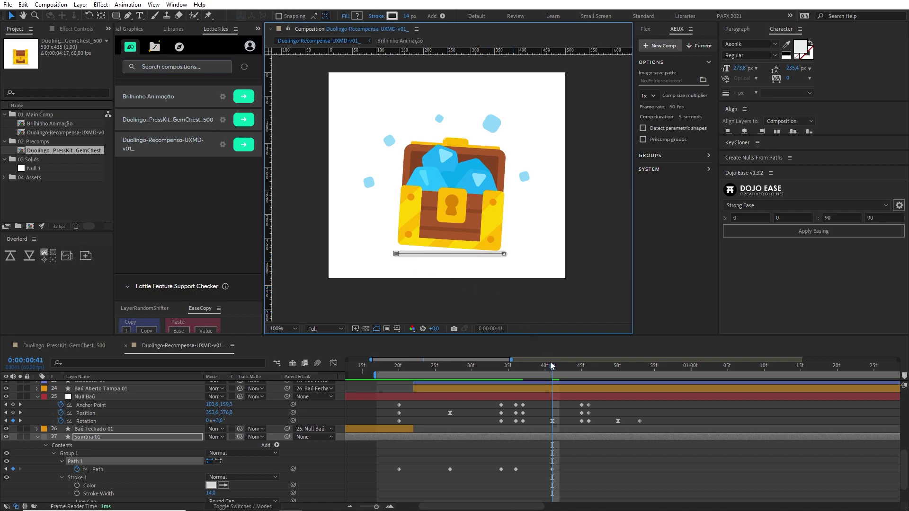
Copy the frame 36 shadow shape to frame 45 and select the chest null's Position keyframes
drag(551, 363, 581, 376)
click(516, 469)
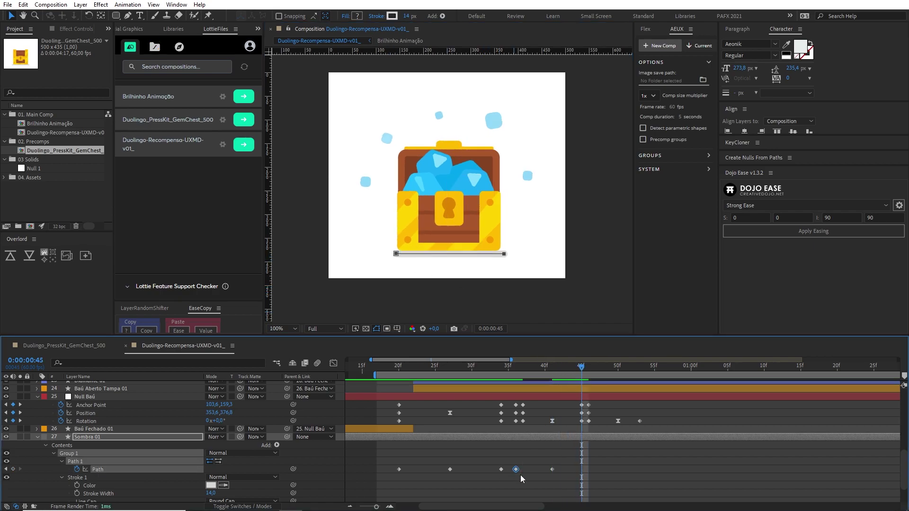
key(ctrl+c)
key(ctrl+v)
mouse_move(507, 365)
mouse_down()
mouse_move(601, 371)
mouse_move(449, 389)
mouse_up()
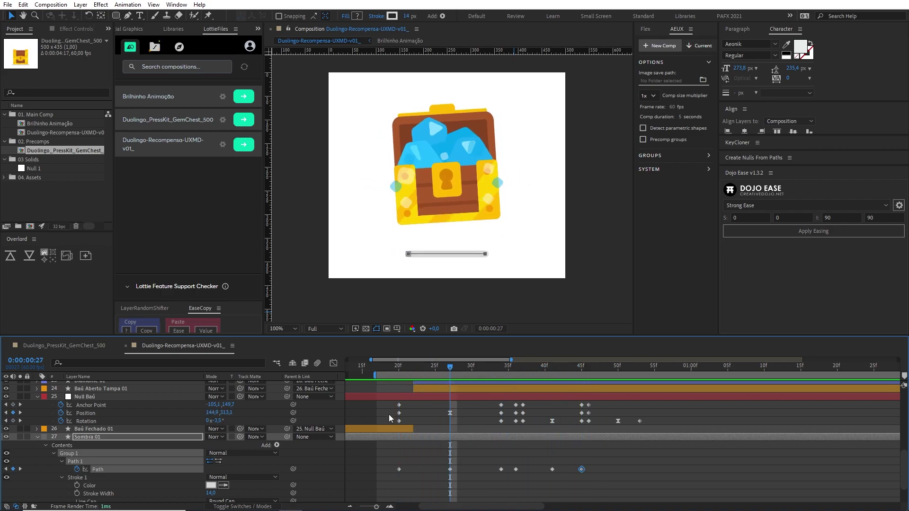
drag(393, 410, 512, 416)
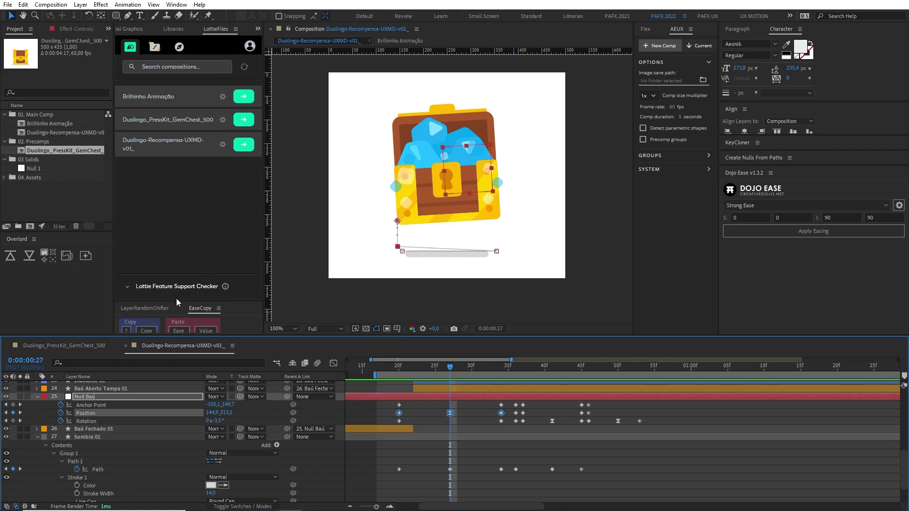
Copy the Null Baú Position easing onto the shadow Path keyframes at frames 20 and 27, then preview
drag(178, 301, 178, 244)
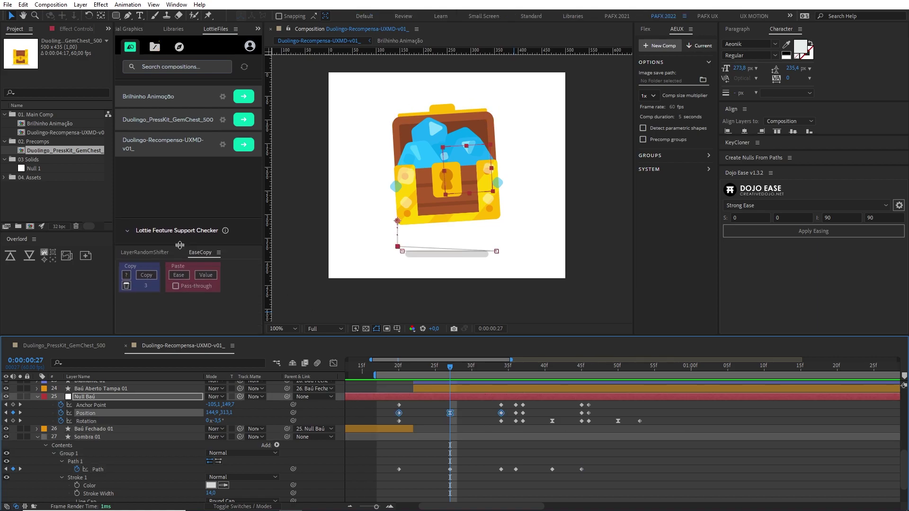
click(146, 275)
drag(371, 465, 469, 473)
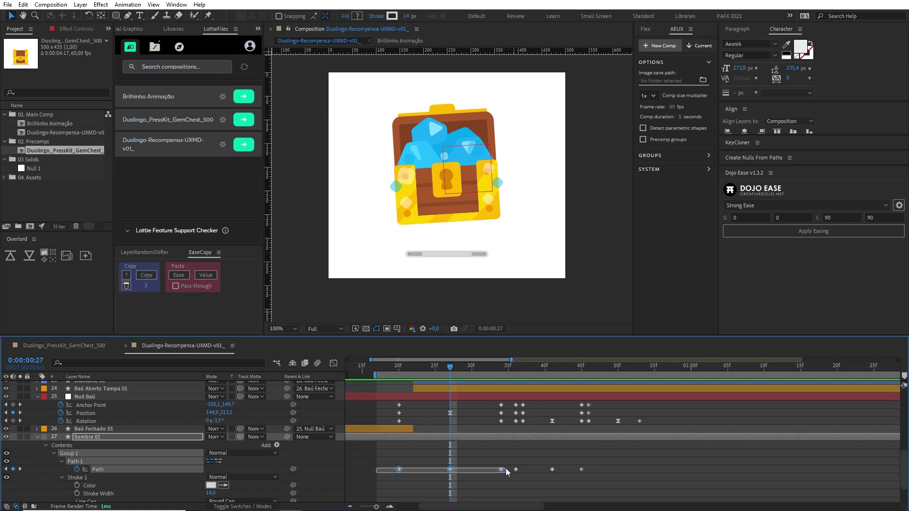
click(179, 275)
drag(401, 366, 514, 388)
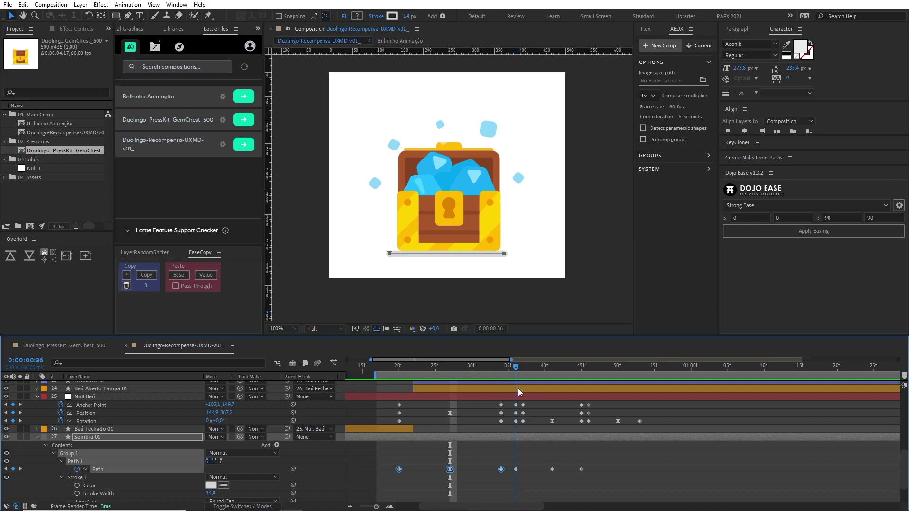
drag(514, 388, 524, 450)
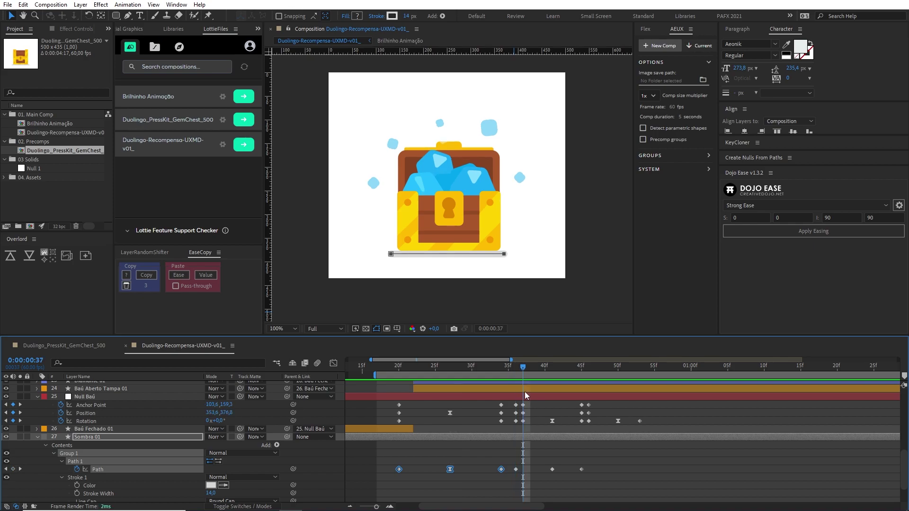
click(516, 469)
Paste the three Null Baú rotation keyframes' easing onto the shadow's last three Path keyframes
drag(518, 421, 584, 433)
click(146, 275)
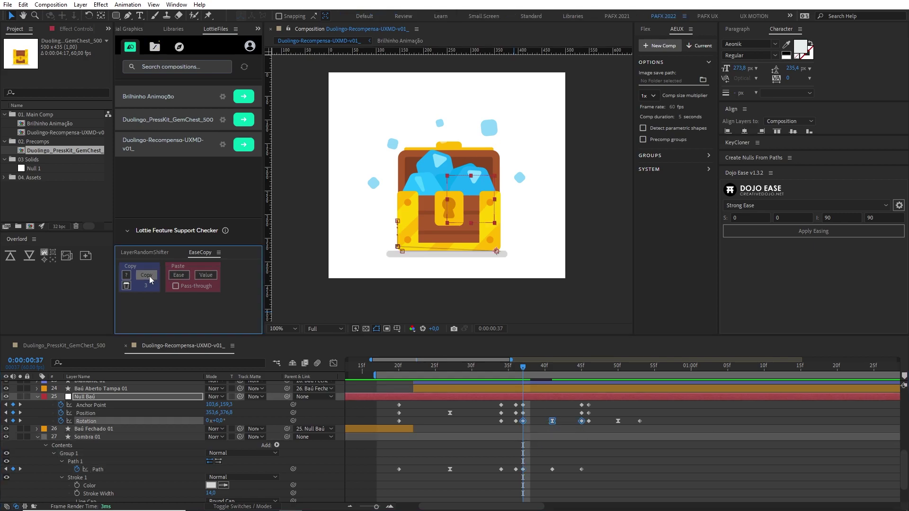
drag(524, 464, 584, 478)
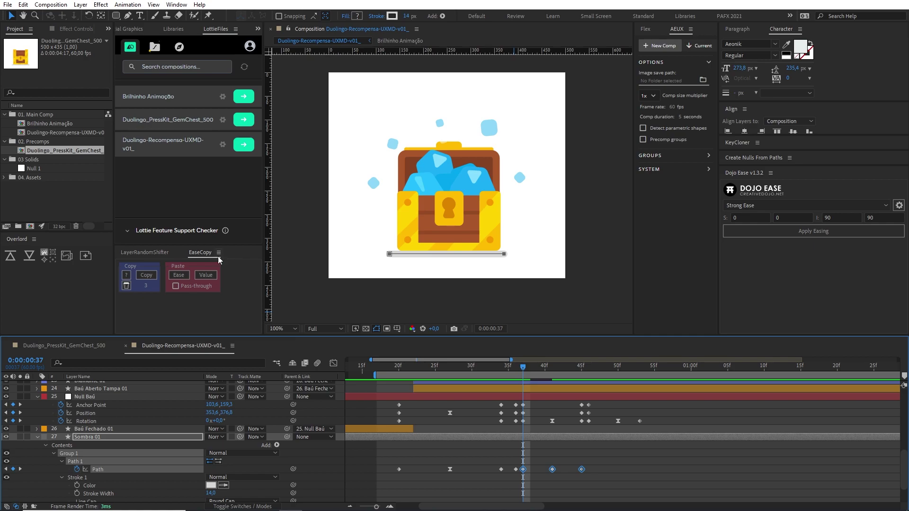
click(179, 276)
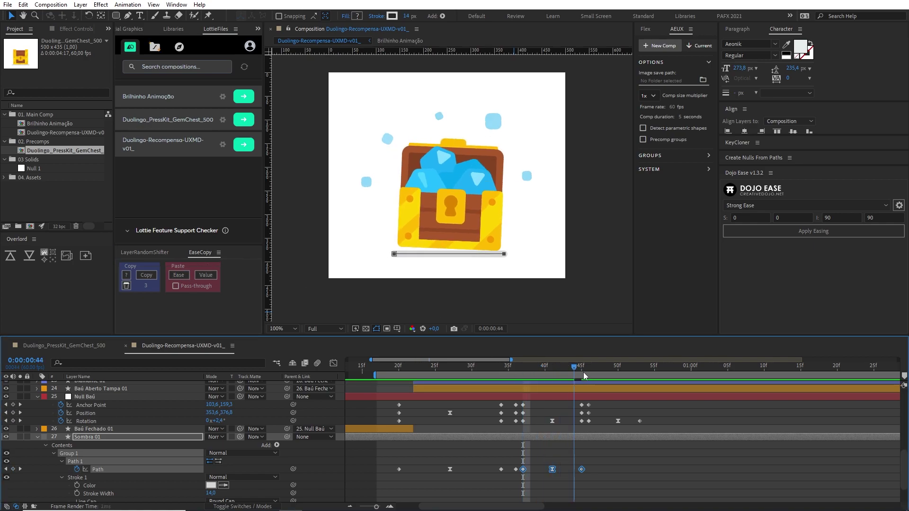
click(428, 367)
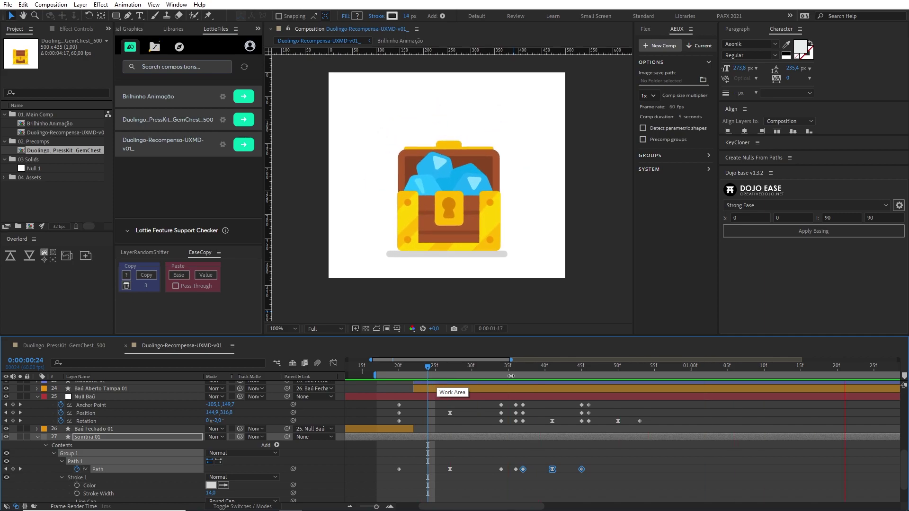
End the work area at frame 56 and preview the animation from frame 36
click(663, 367)
key(n)
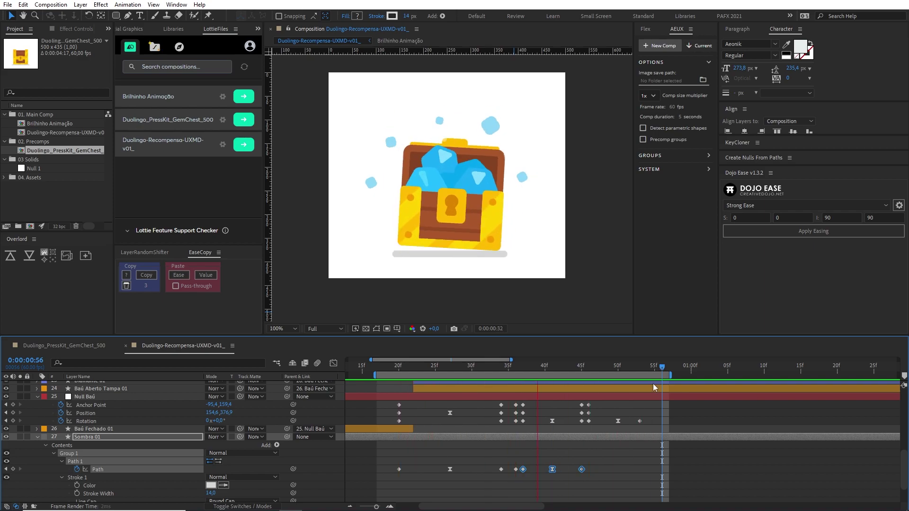
drag(474, 368, 515, 369)
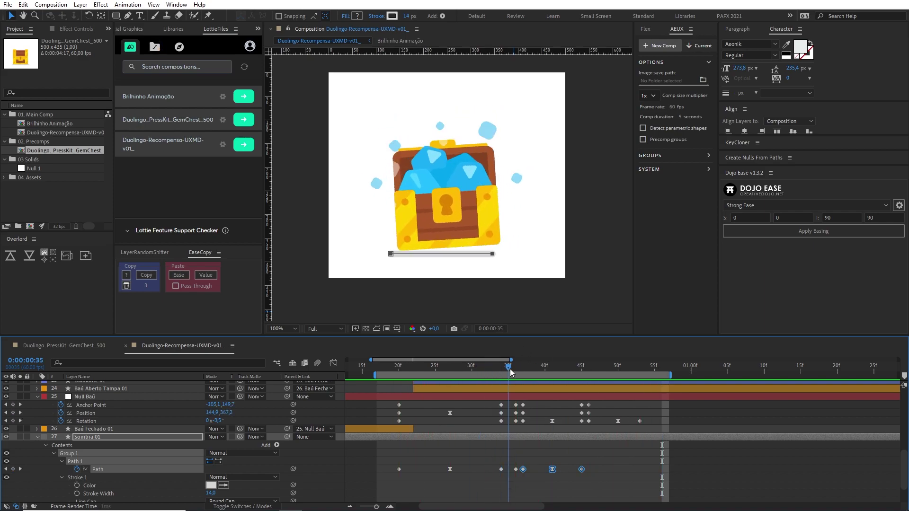
key(alt+])
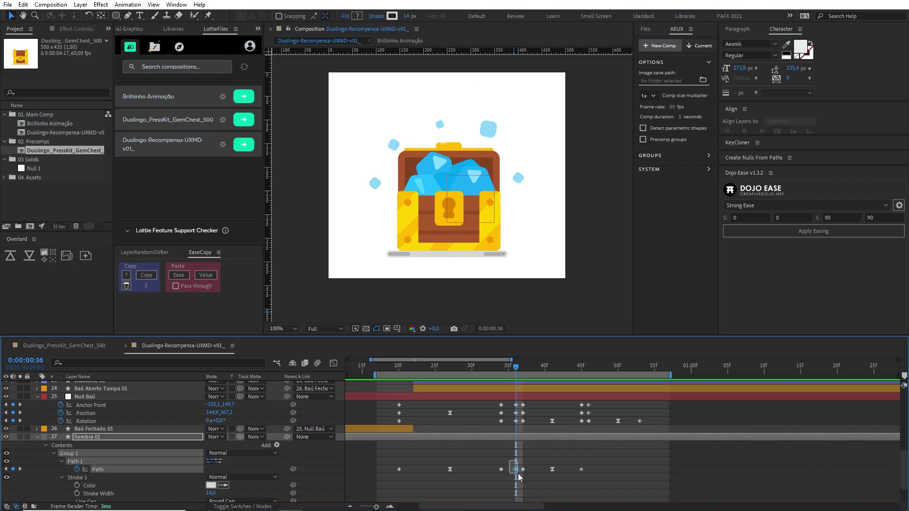
key(space)
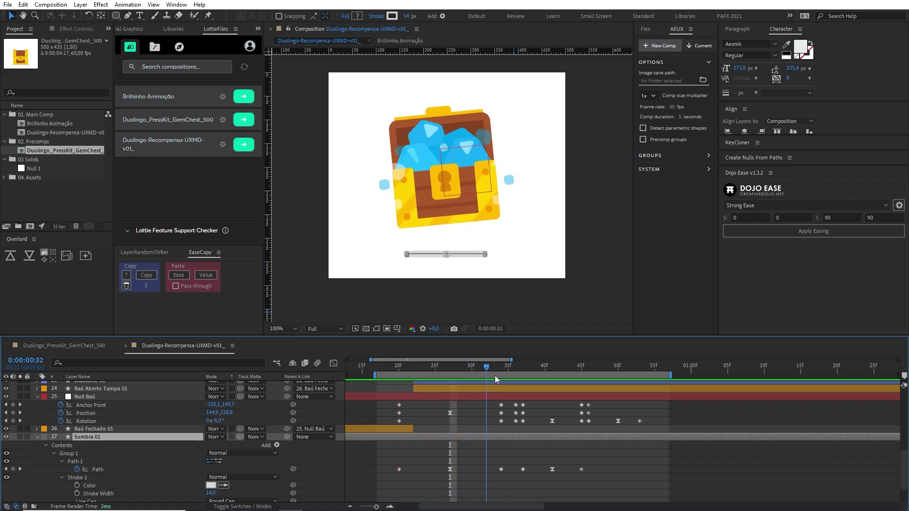
key(space)
Check the shadow keyframe at frame 34, preview from frame 28, and zoom the timeline out to three seconds
click(500, 469)
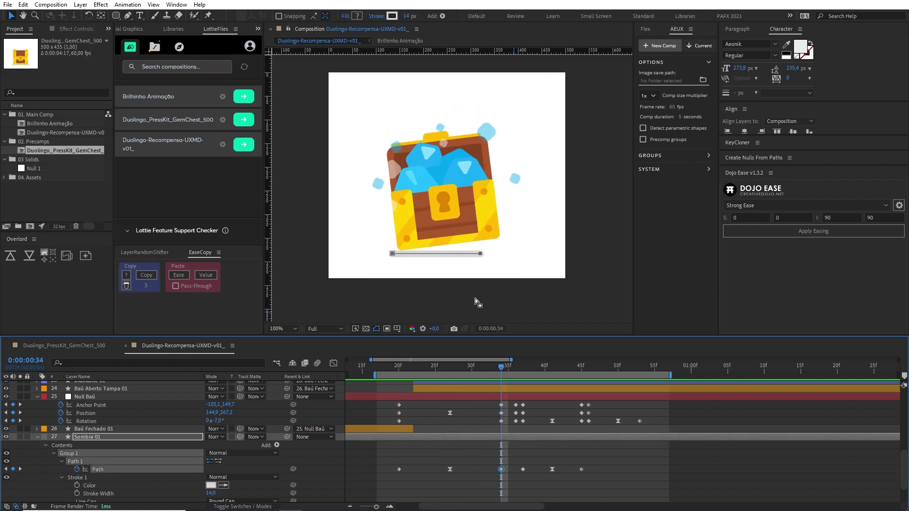
click(480, 257)
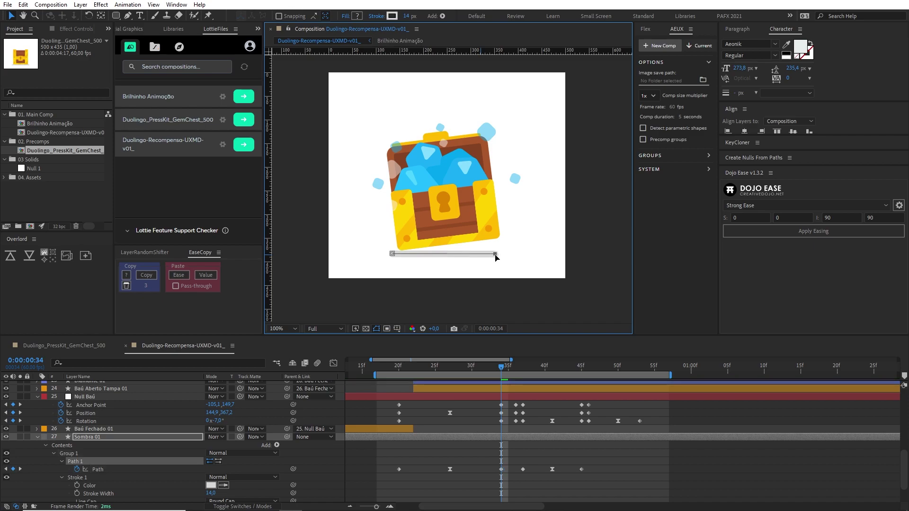
drag(500, 373, 456, 372)
key(space)
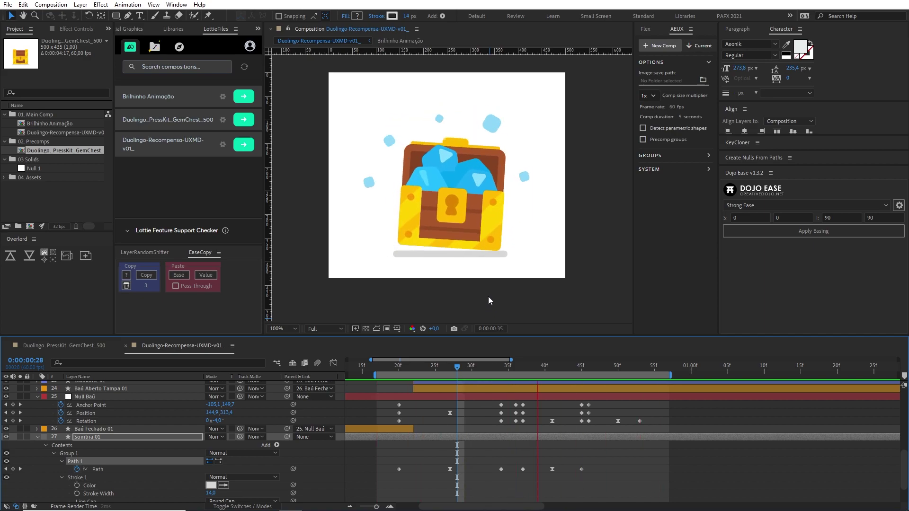
key(space)
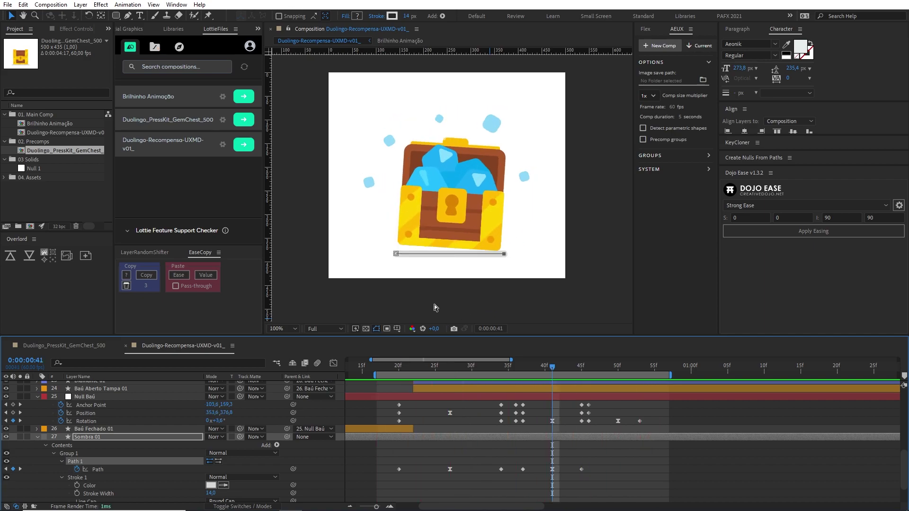
key(minus)
Play the full chest animation from frame 0, then collapse all layer properties at frame 28
key(Home)
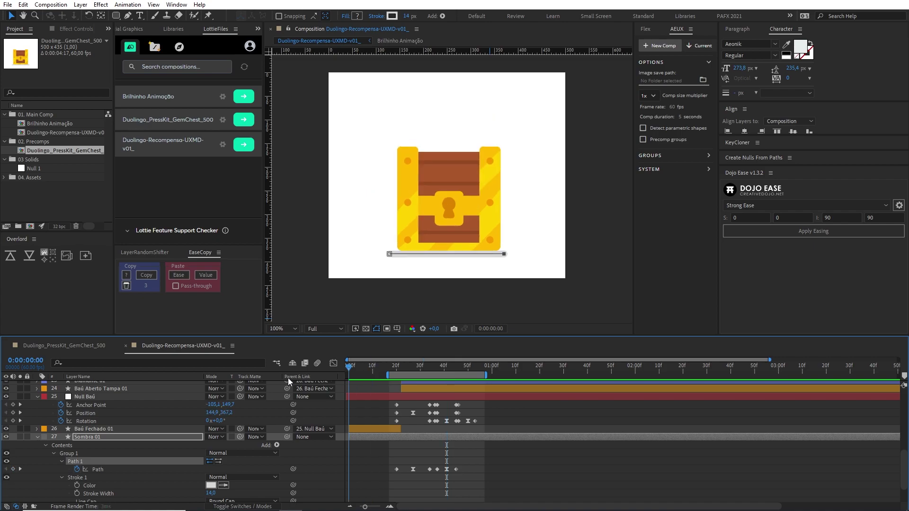
key(space)
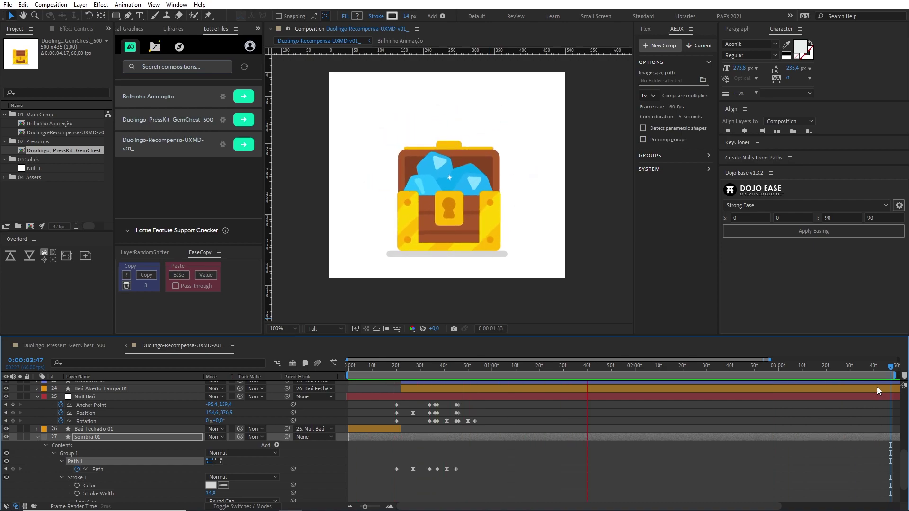
key(space)
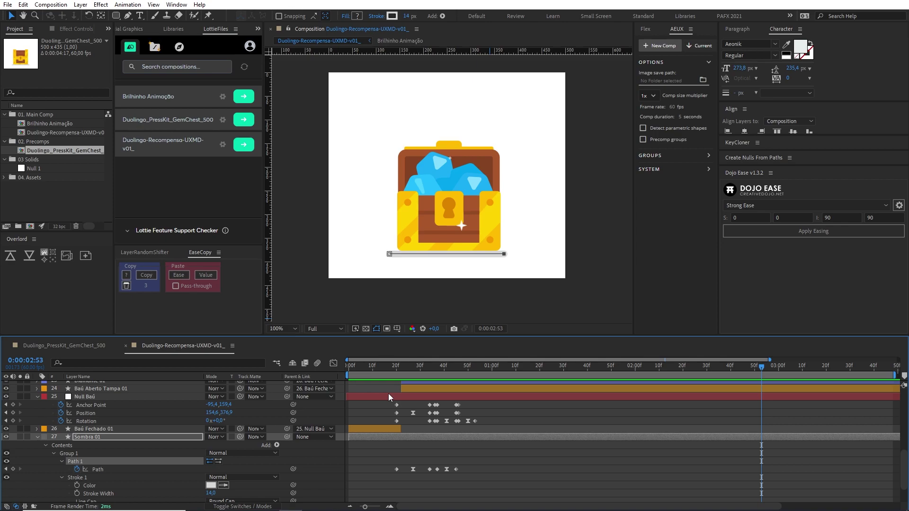
mouse_move(384, 367)
mouse_down()
mouse_move(416, 369)
mouse_move(389, 373)
mouse_up()
key(u)
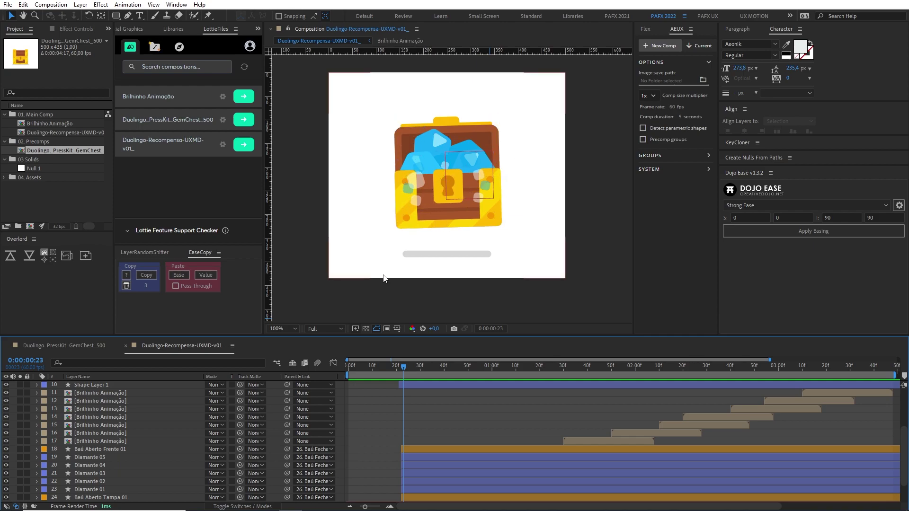
Draw a tall, thin rectangle with white fill and no stroke beside the chest
scroll(387, 436, up, 3)
drag(115, 16, 133, 23)
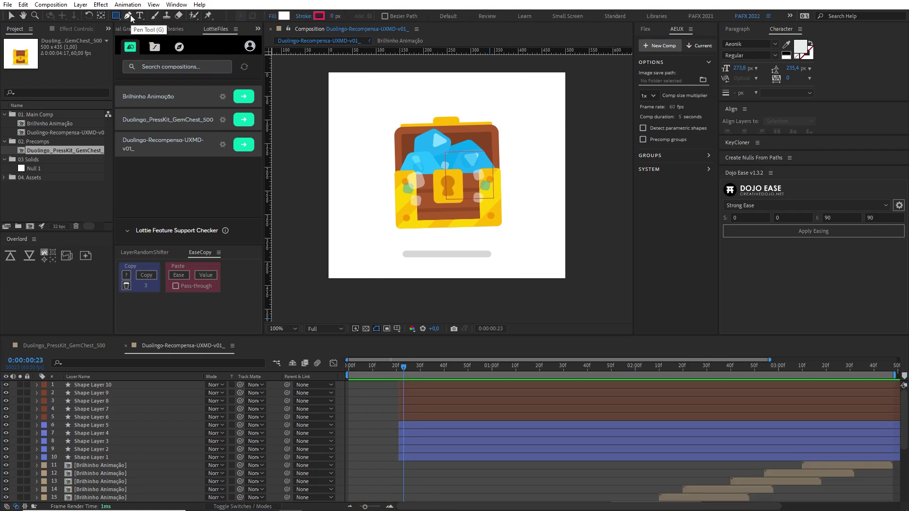
click(285, 17)
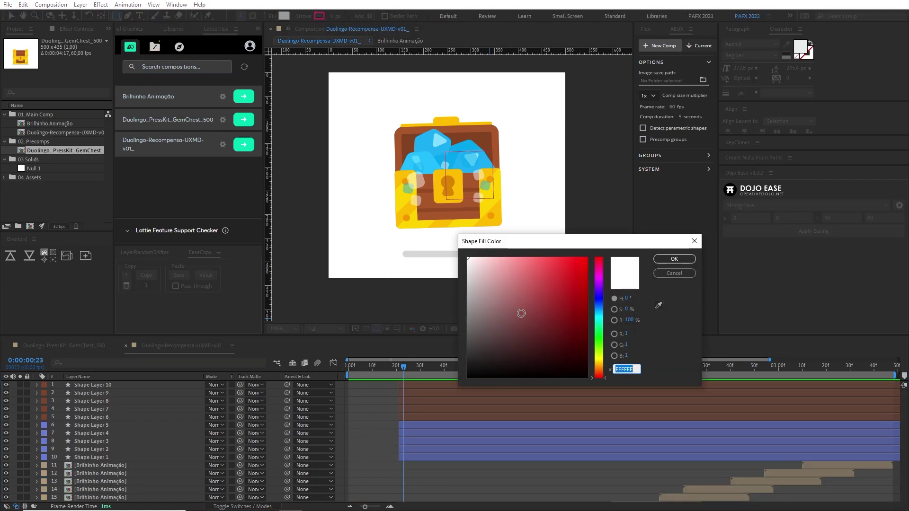
click(677, 264)
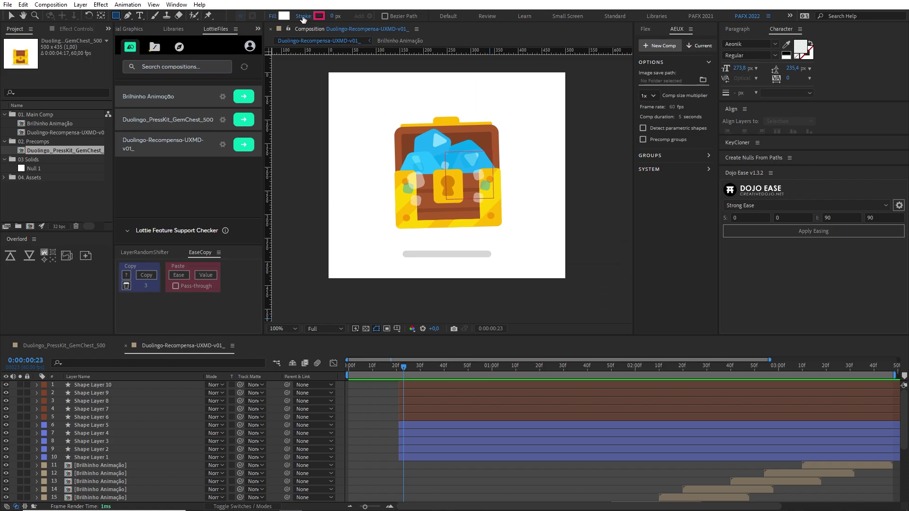
click(303, 17)
click(411, 240)
click(439, 288)
mouse_move(381, 81)
mouse_down()
mouse_move(417, 261)
mouse_move(421, 248)
mouse_up()
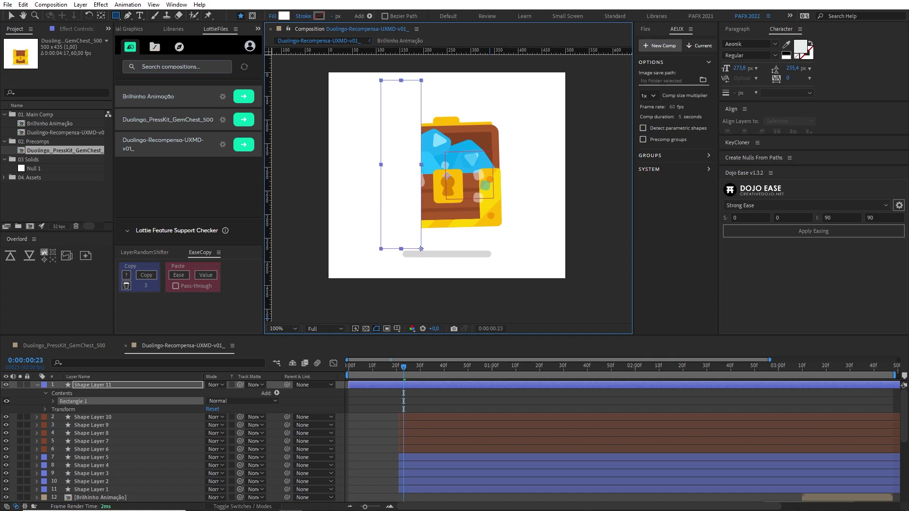
drag(421, 248, 417, 247)
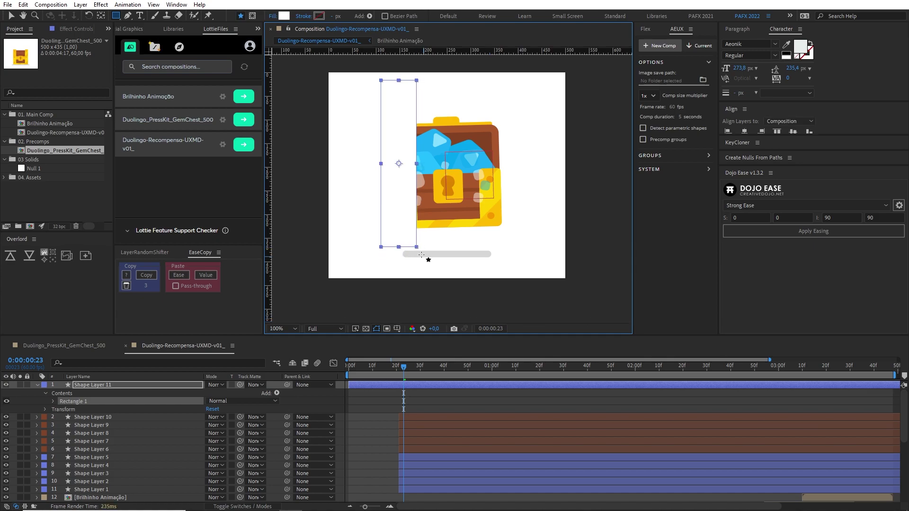
Rotate Shape Layer 11's stripe to -35°
click(158, 376)
click(158, 386)
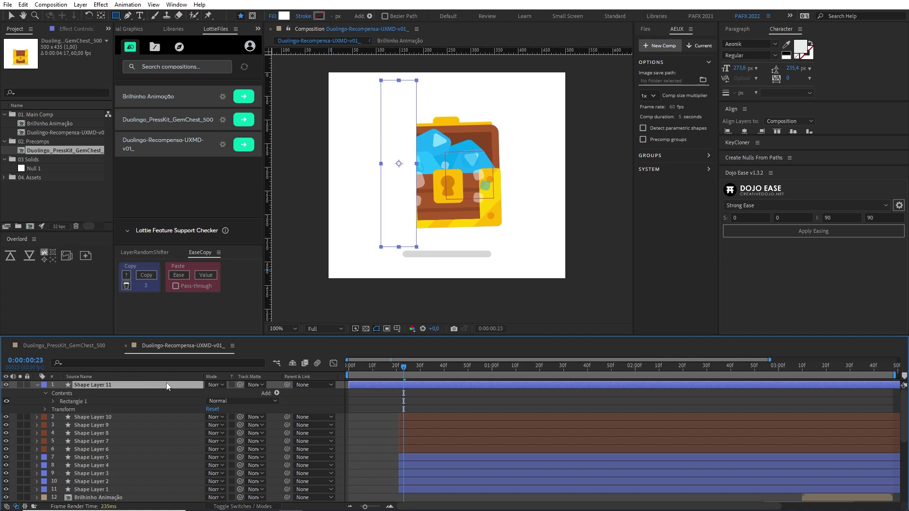
key(r)
mouse_move(218, 392)
mouse_down()
mouse_move(205, 397)
mouse_move(217, 397)
mouse_up()
click(219, 392)
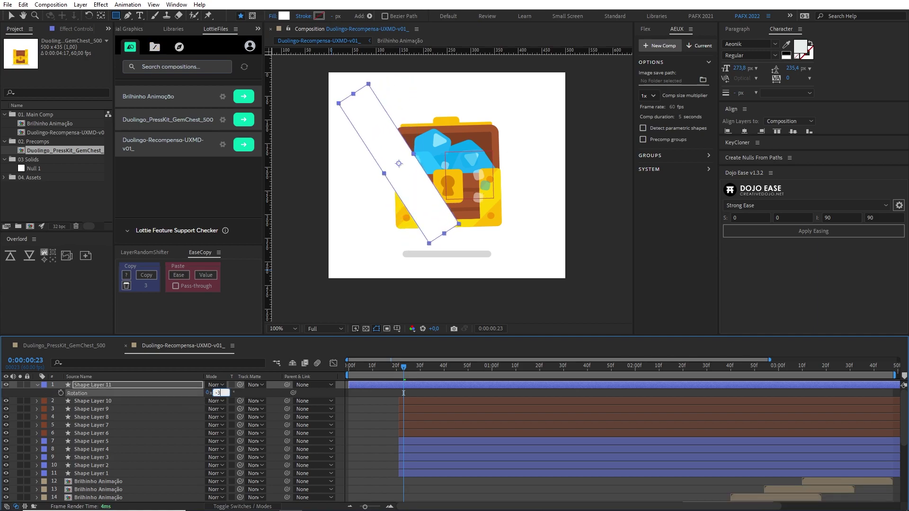
text(-35)
key(Return)
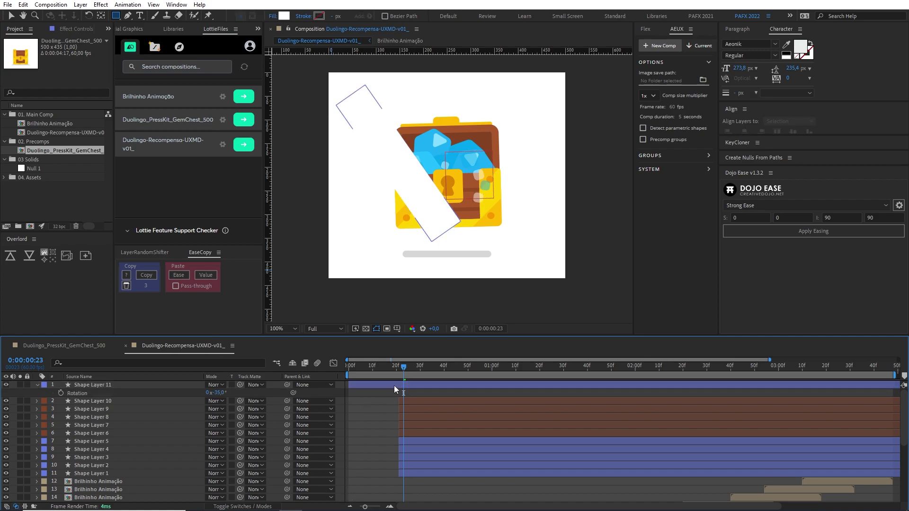
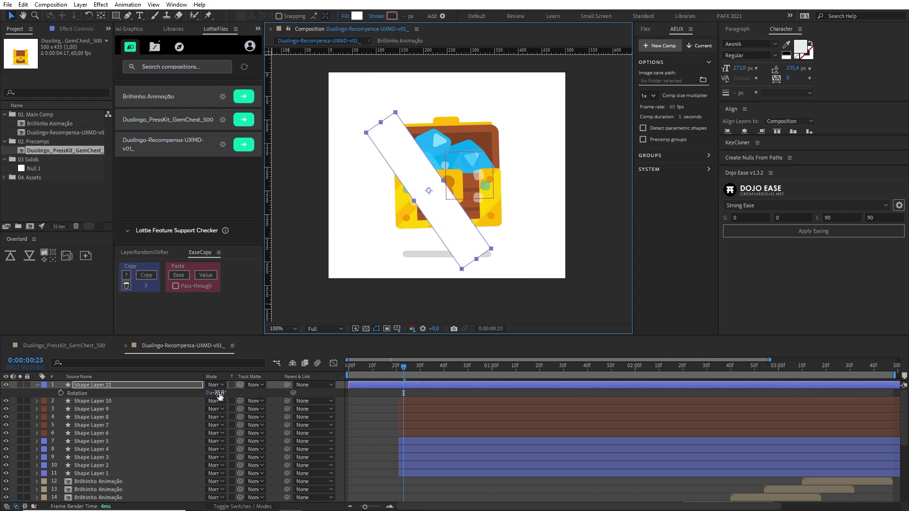
Tilt the white bar to -45° and park it off the chest's lower left
click(214, 393)
text(5)
key(Return)
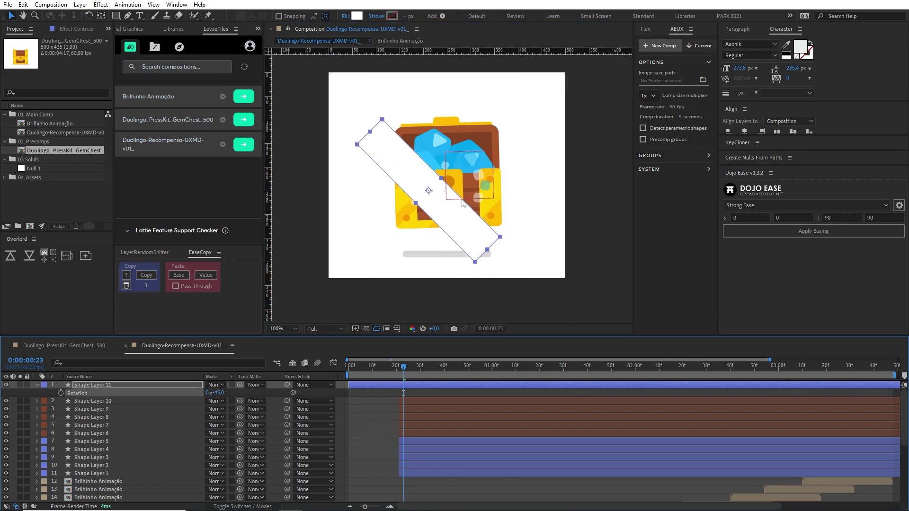
mouse_move(462, 204)
mouse_down()
mouse_move(499, 177)
mouse_move(370, 249)
mouse_move(379, 251)
mouse_up()
click(345, 369)
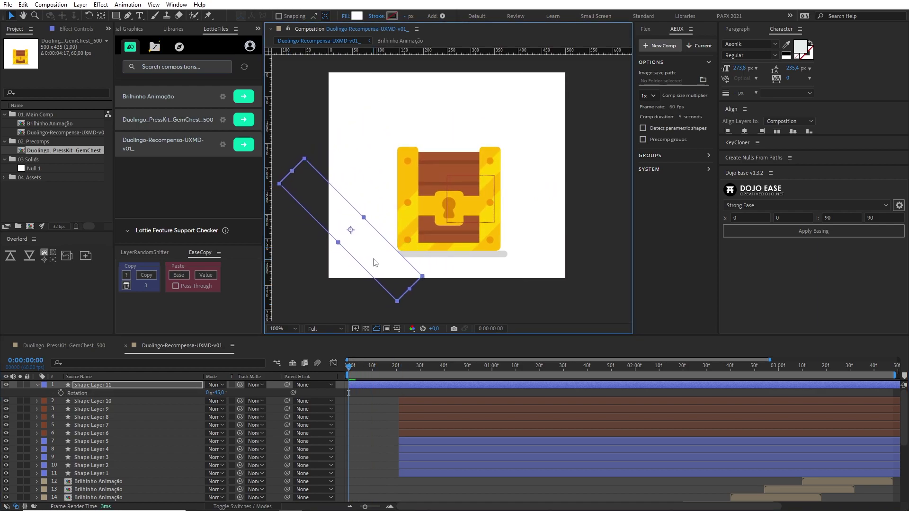
Rename the bar layer to 'Reflexo Barra Branca'
key(Return)
text(Reflexo Ba)
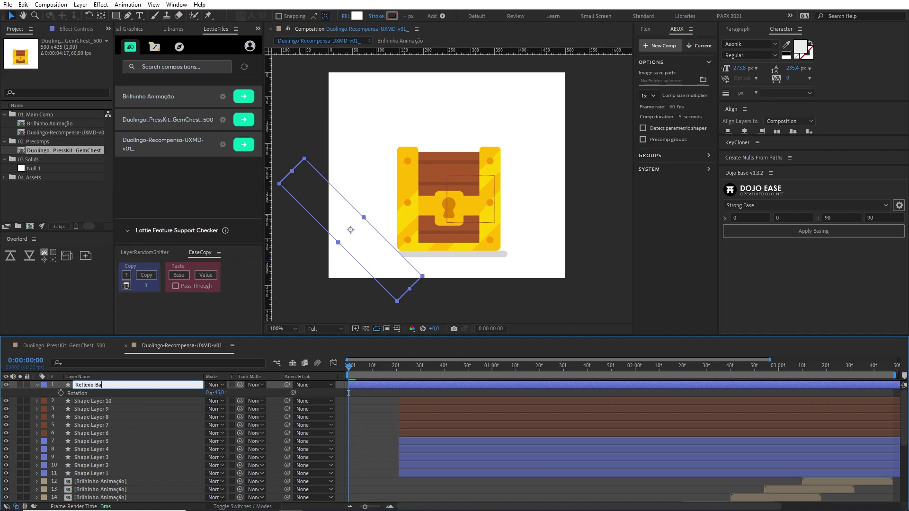
text(rra Branca)
key(Return)
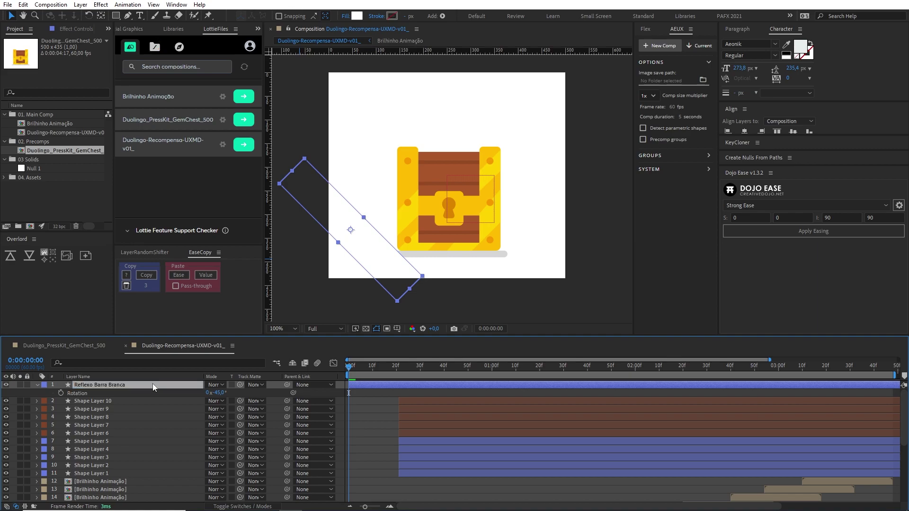
Move the bar layer below the Brilhinho layers and parent it to Baú Aberto Frente 01
drag(193, 336, 198, 268)
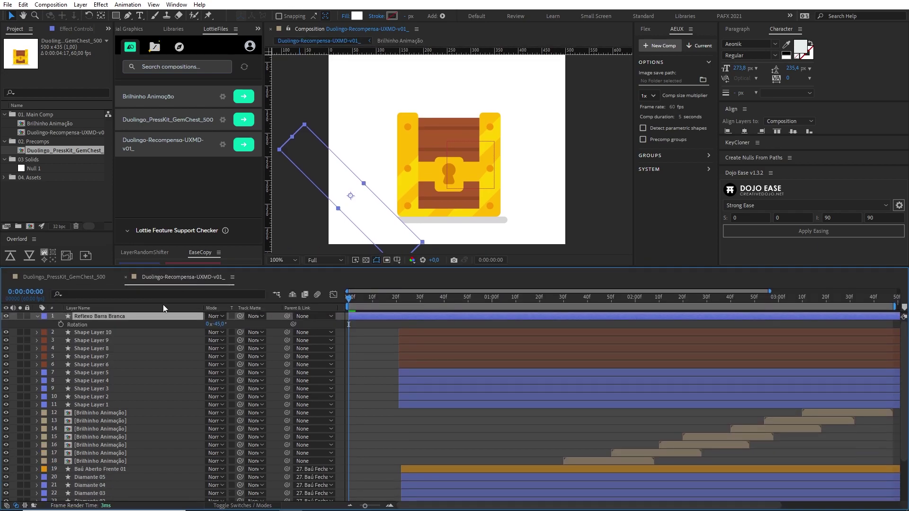
mouse_move(160, 316)
mouse_down()
mouse_move(120, 439)
mouse_move(123, 460)
mouse_up()
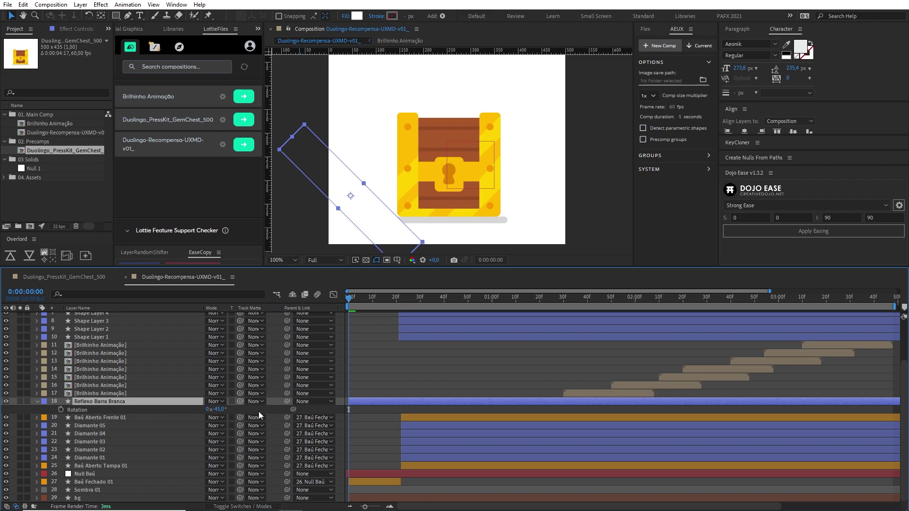
drag(287, 401, 127, 419)
click(385, 353)
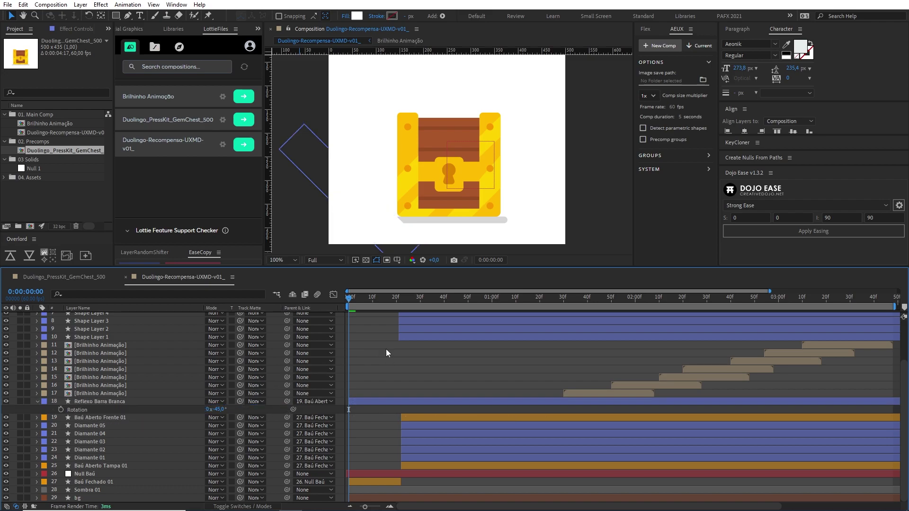
mouse_move(369, 298)
mouse_down()
mouse_move(399, 305)
mouse_move(404, 322)
mouse_move(388, 326)
mouse_move(463, 310)
mouse_up()
click(75, 274)
click(418, 299)
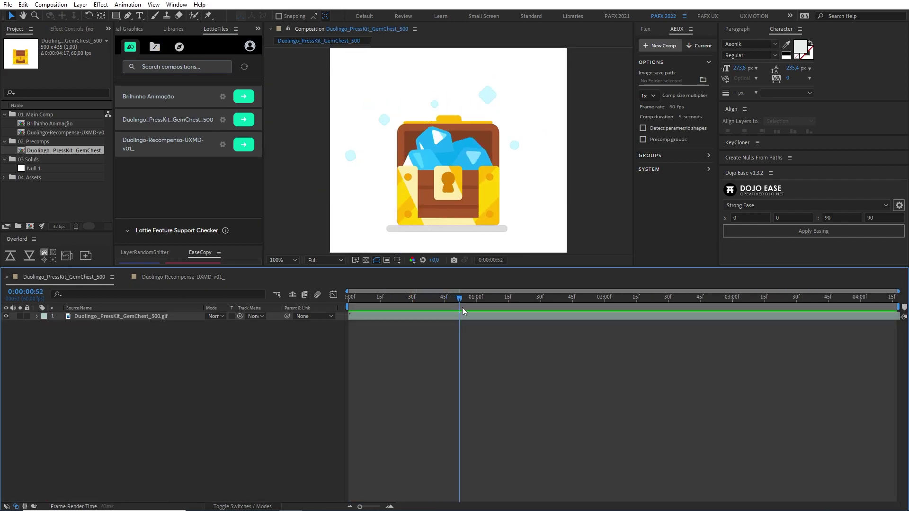
click(177, 277)
drag(399, 301, 405, 298)
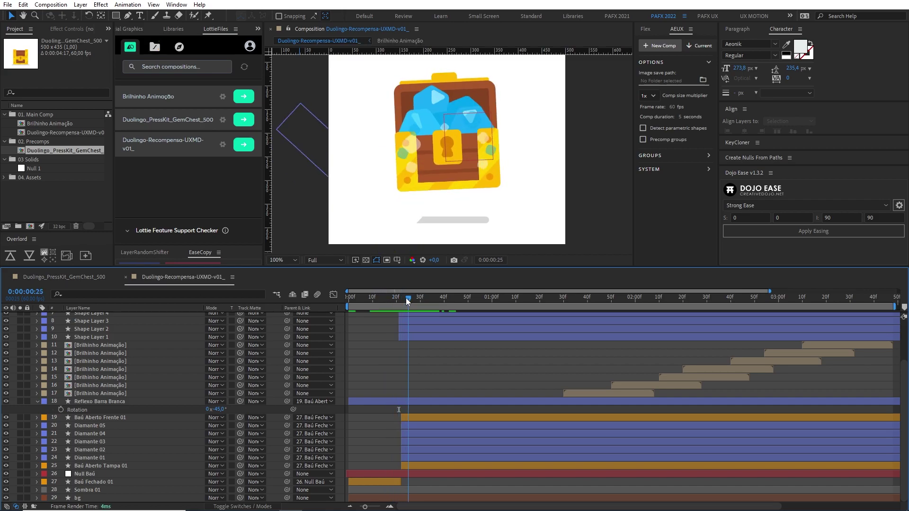
Label the bar Fuchsia, trim its in-point to frame 25, and nudge it slightly down-right
click(366, 402)
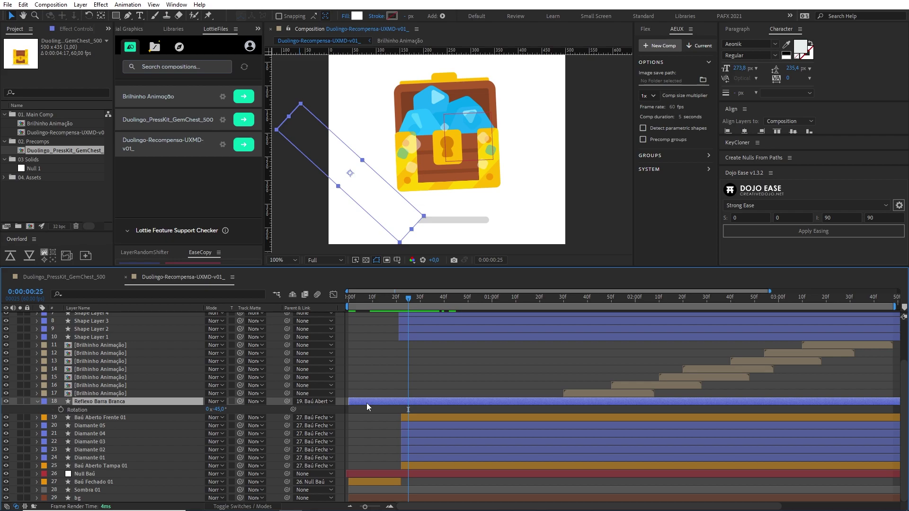
click(44, 401)
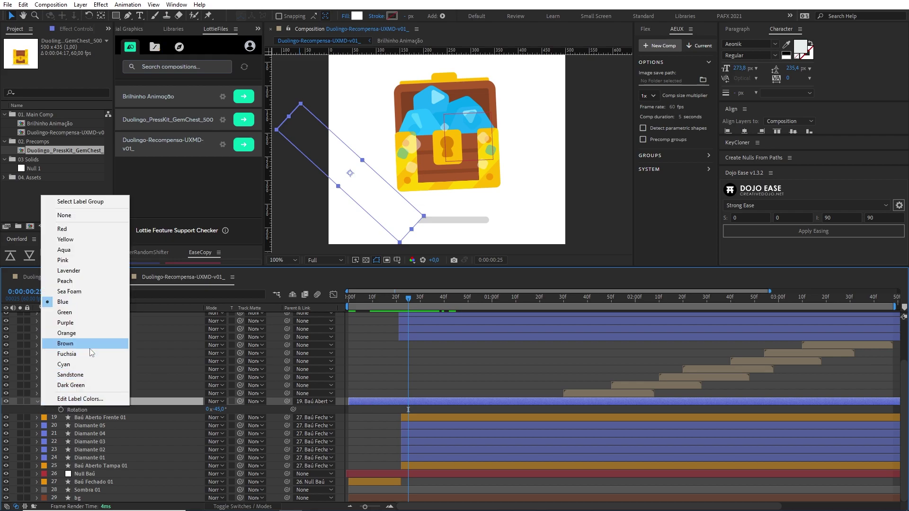
click(92, 356)
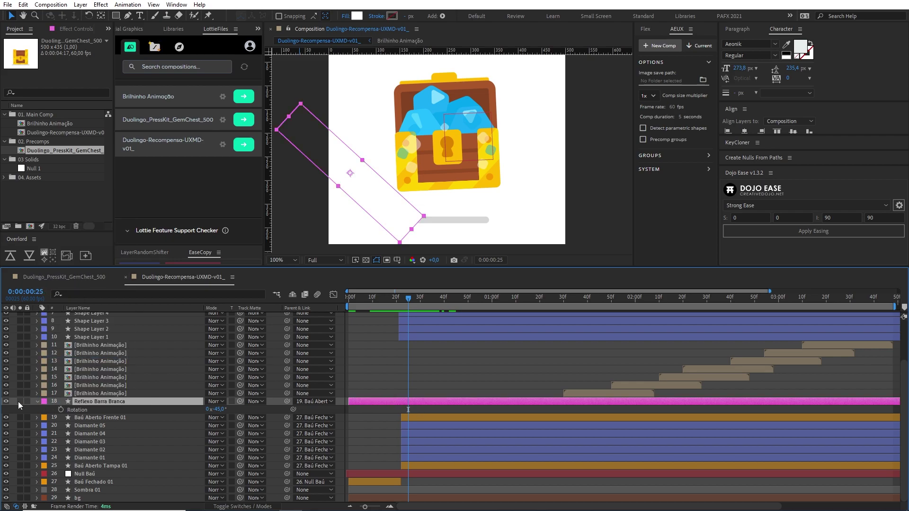
key(alt+bracketleft)
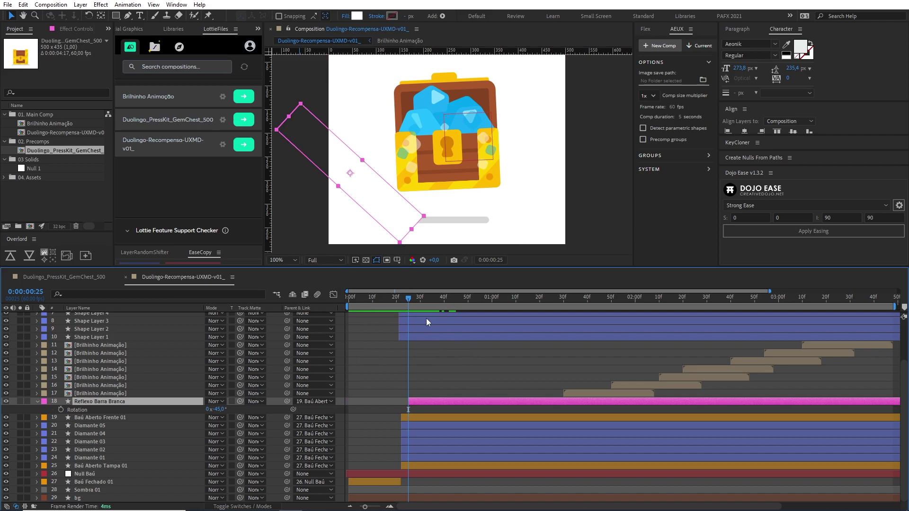
drag(354, 179, 369, 192)
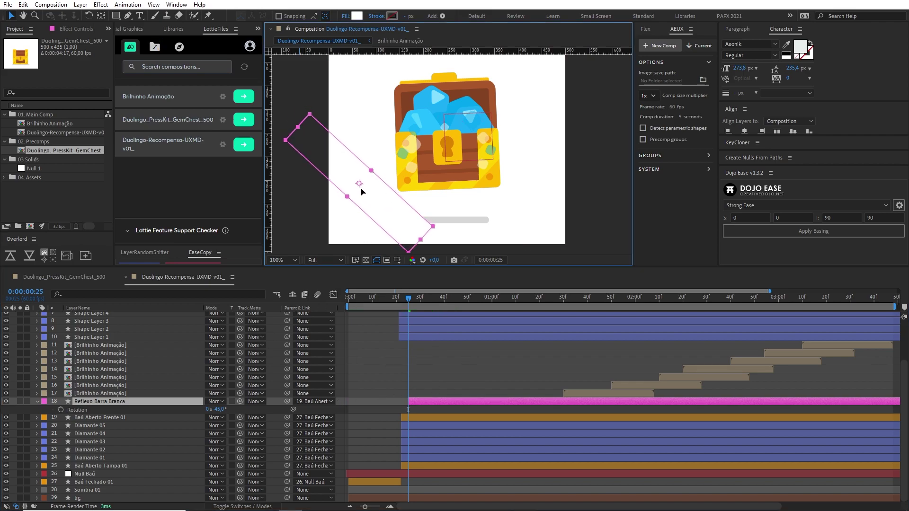
Keyframe the bar's Position from lower left at frame 25 to the chest's upper right near frame 55
click(110, 402)
key(p)
click(61, 409)
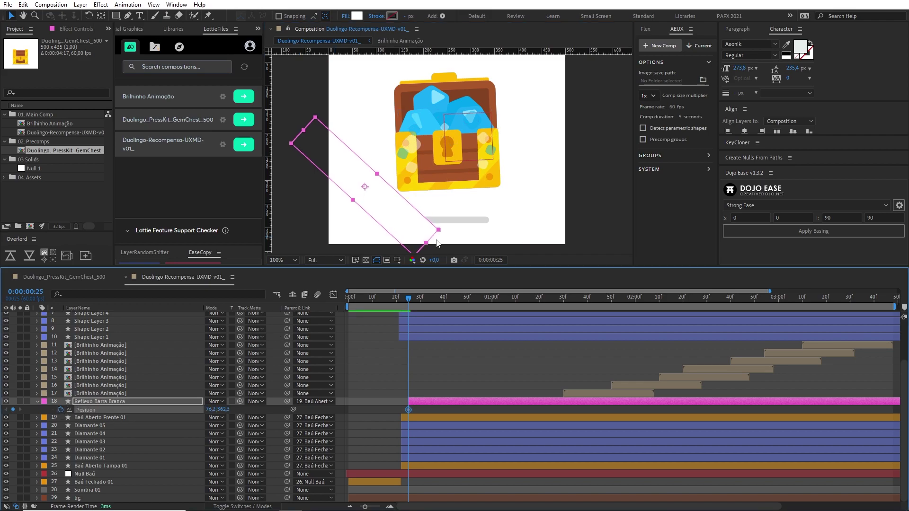
key(space)
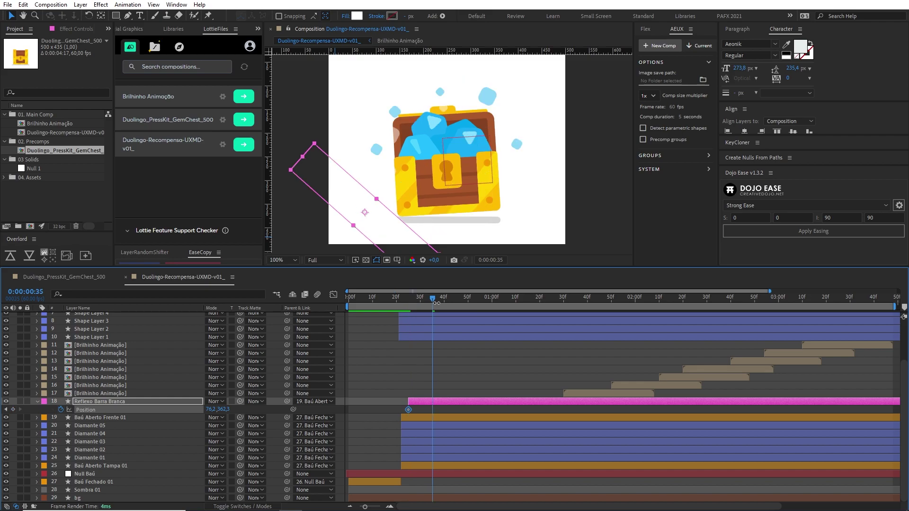
mouse_move(364, 199)
mouse_down()
mouse_move(505, 140)
mouse_move(502, 130)
mouse_up()
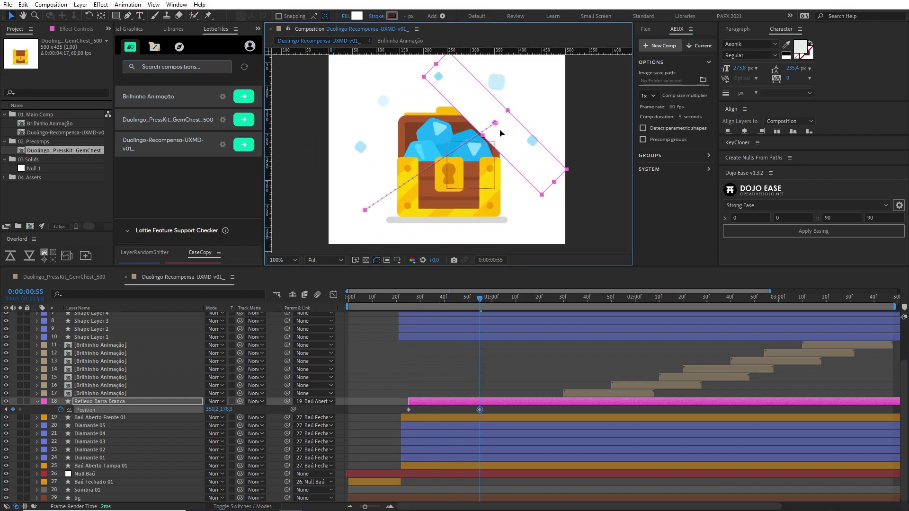
click(409, 300)
drag(376, 199, 387, 208)
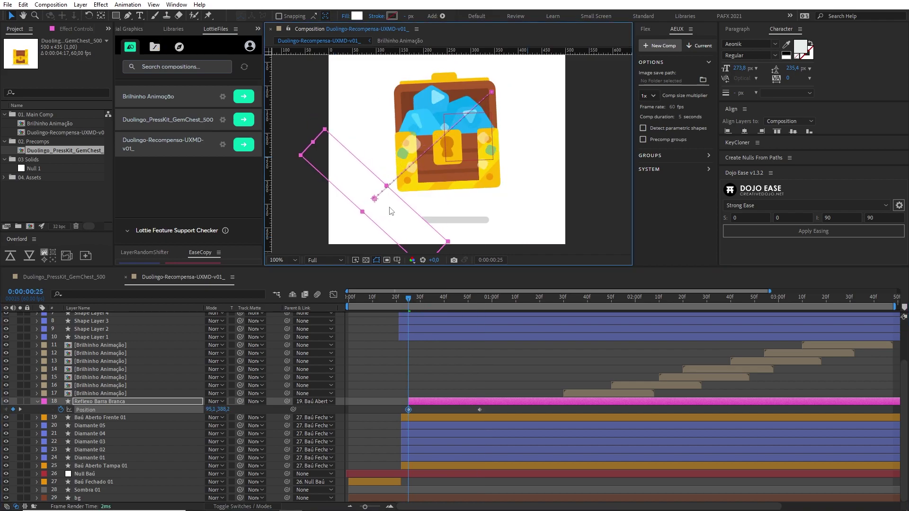
Select both Position keyframes and preview the diagonal sweep
mouse_move(408, 298)
mouse_down()
mouse_move(494, 301)
mouse_move(402, 318)
mouse_move(490, 298)
mouse_up()
key(space)
drag(385, 387, 489, 419)
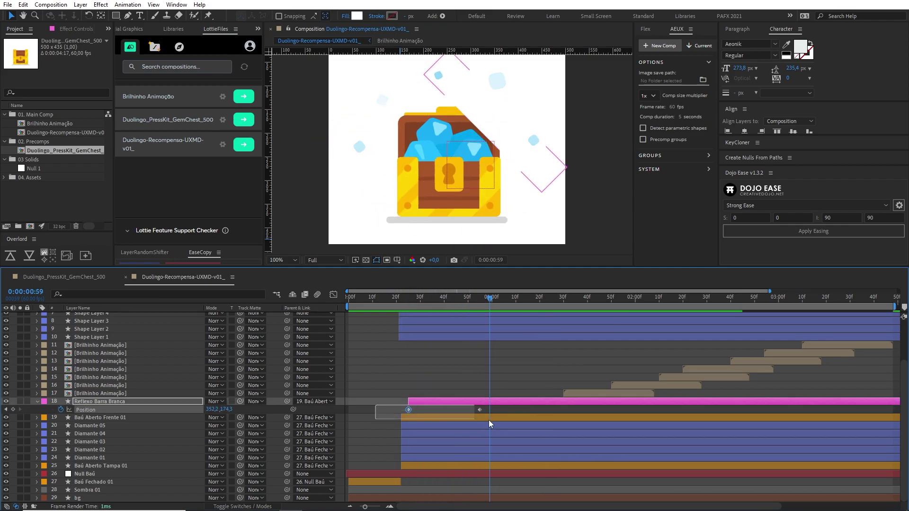
click(403, 300)
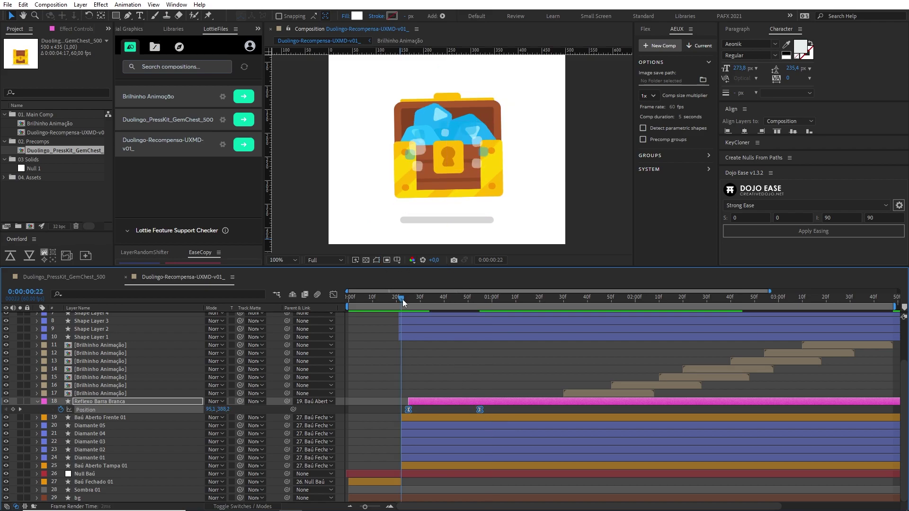
key(space)
click(405, 300)
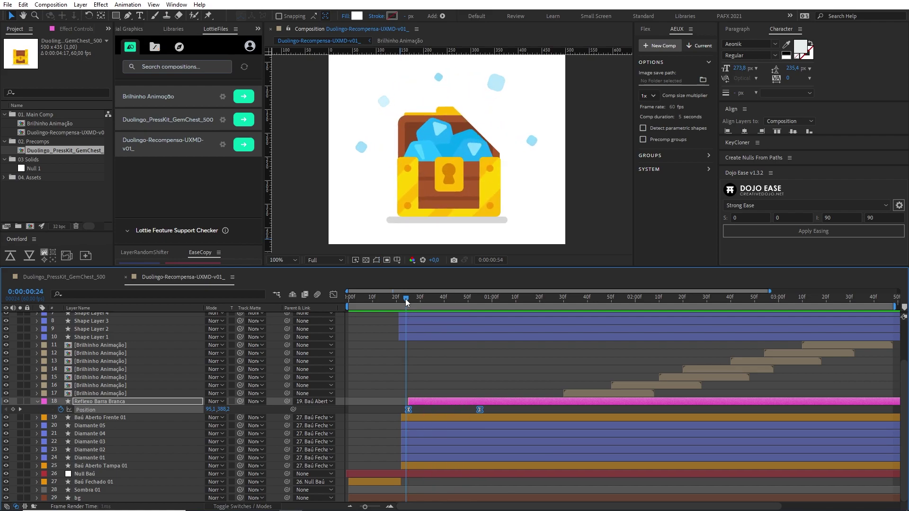
key(space)
Set the reflection bar's Opacity to 65% after trying 50% and 75%
click(442, 410)
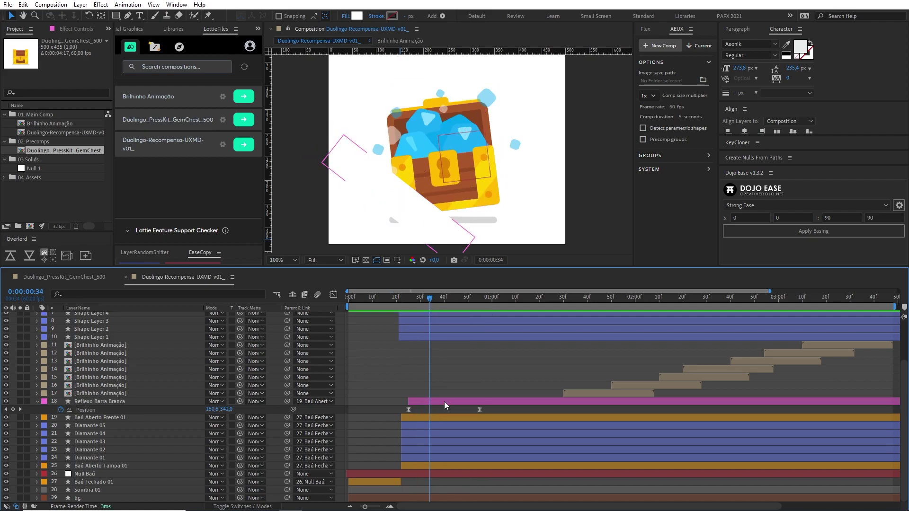
click(444, 401)
key(t)
click(211, 409)
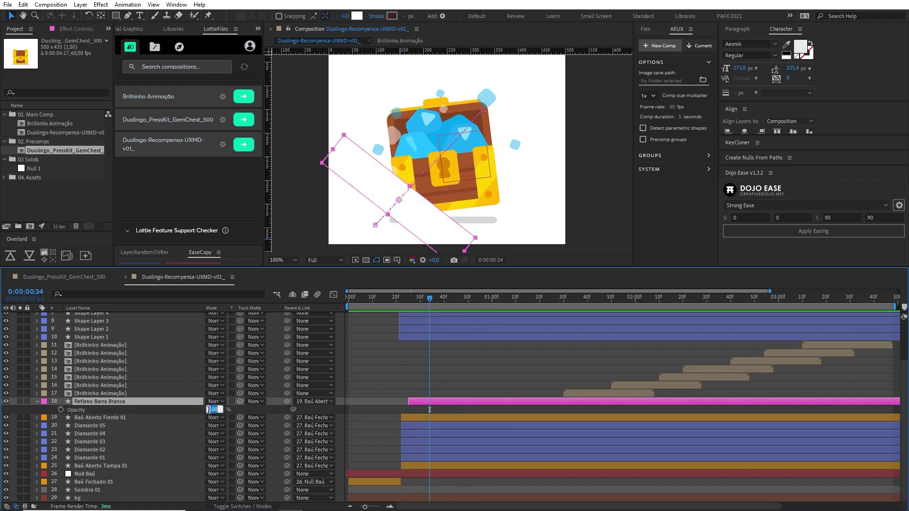
text(50)
key(Return)
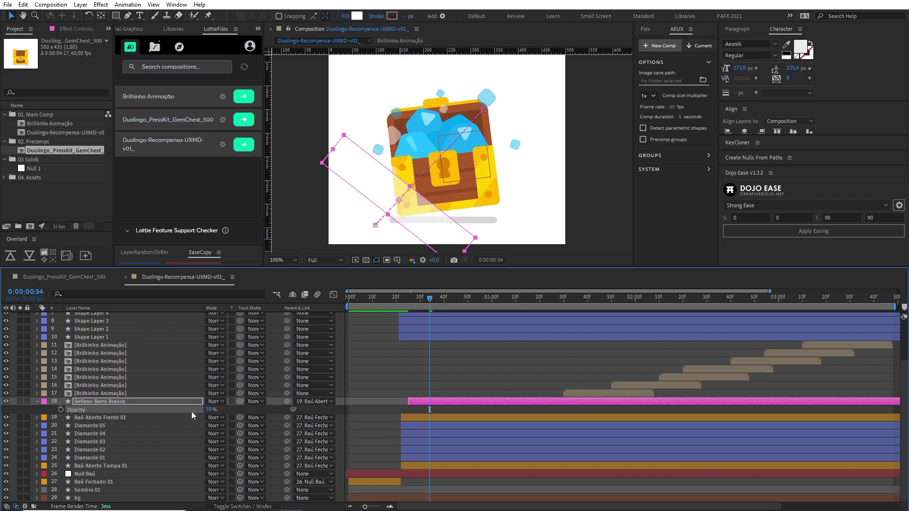
text(5)
key(Return)
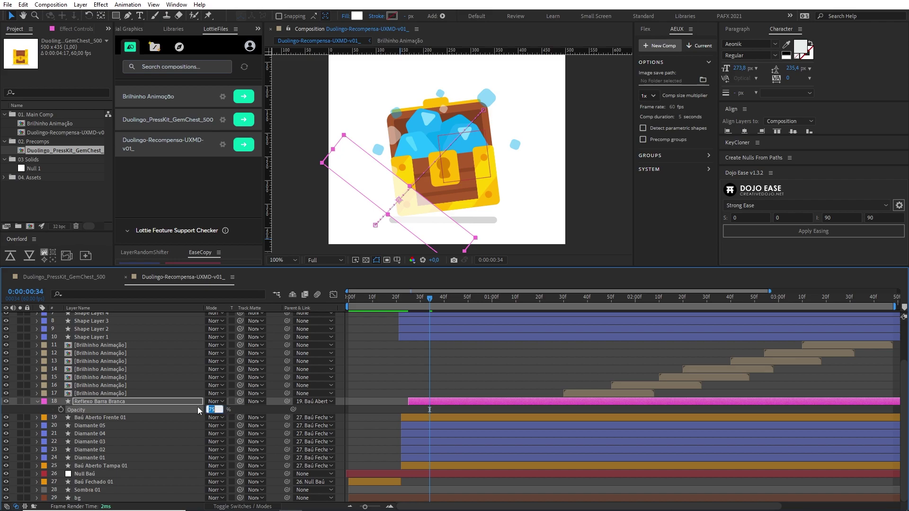
text(65)
key(Return)
Scrub through the softened sweep, return to frame 25, and select Baú Aberto Frente 01
click(391, 376)
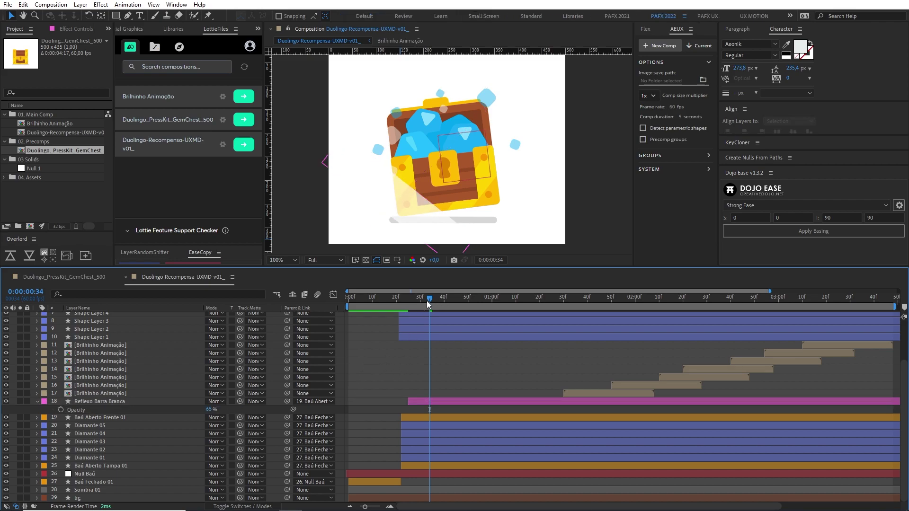
drag(428, 303, 467, 308)
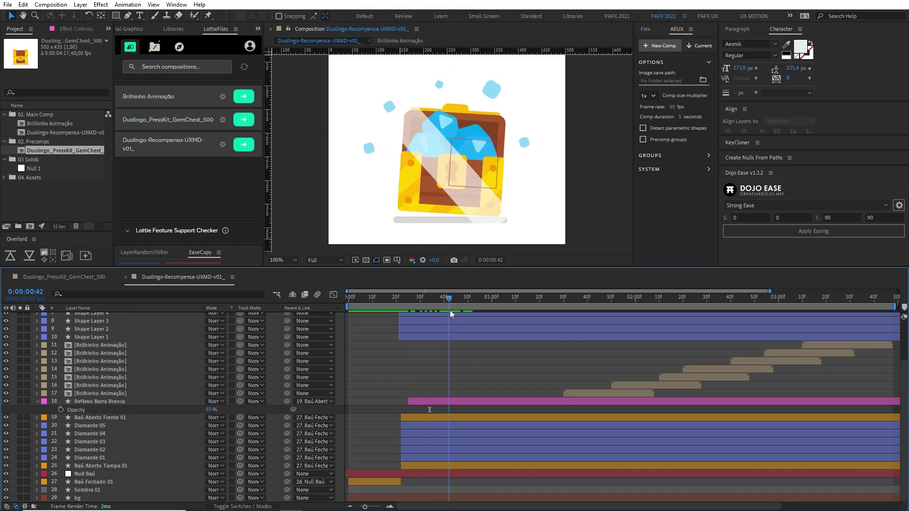
drag(450, 310, 460, 311)
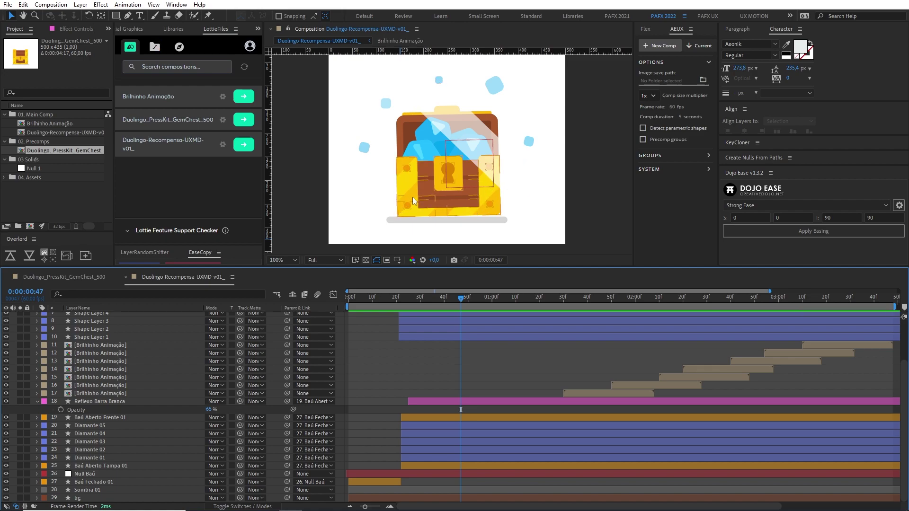
drag(453, 301, 413, 299)
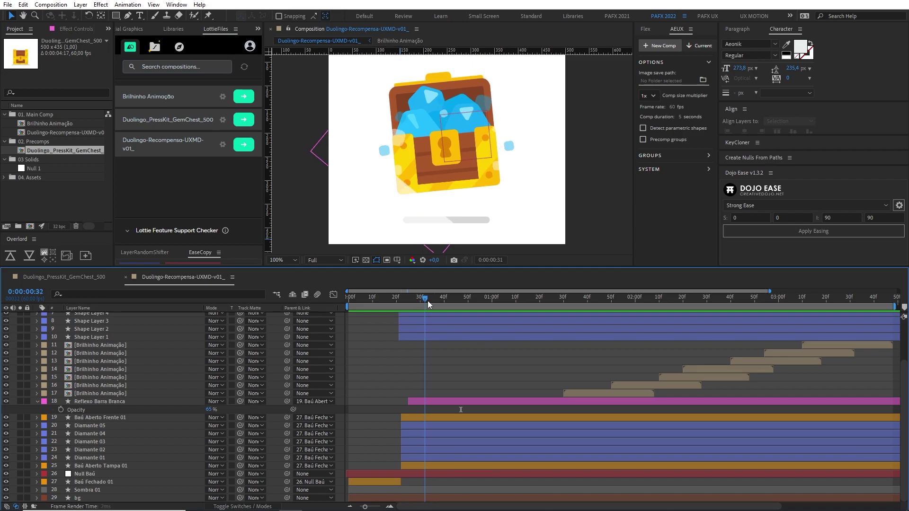
click(101, 418)
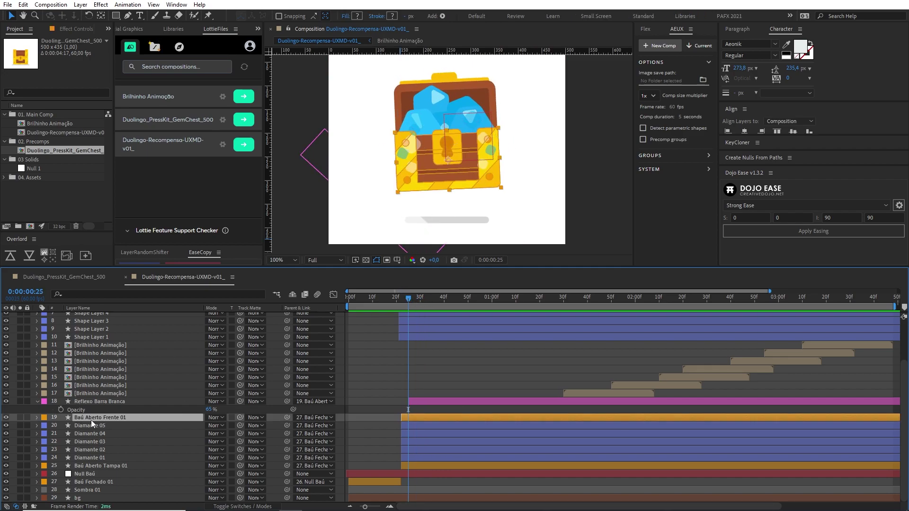
Duplicate the chest front above Reflexo Barra Branca as 'Baú Aberto Frente as Matte', then go to frame 29
click(6, 418)
click(7, 418)
key(ctrl+d)
drag(114, 420, 122, 399)
key(Return)
text(Baú Aberto Frente as Ma)
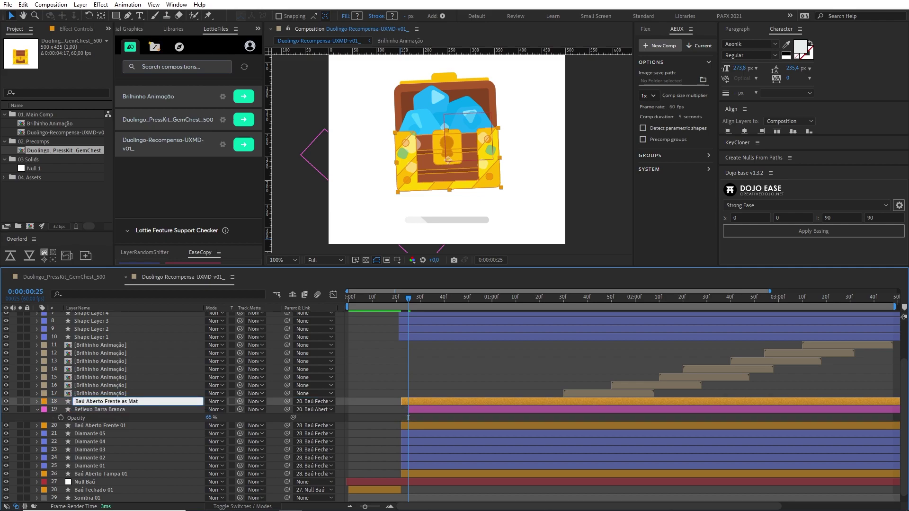
text(te)
key(Return)
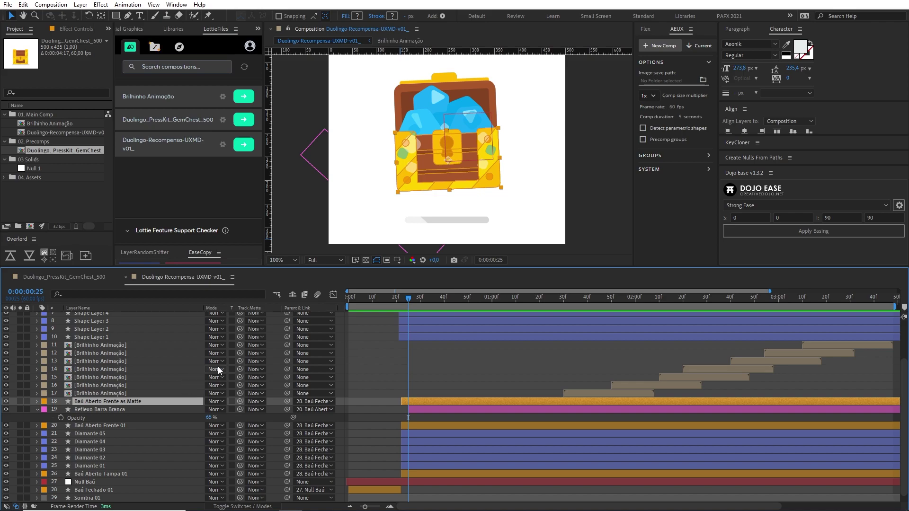
drag(408, 300, 418, 300)
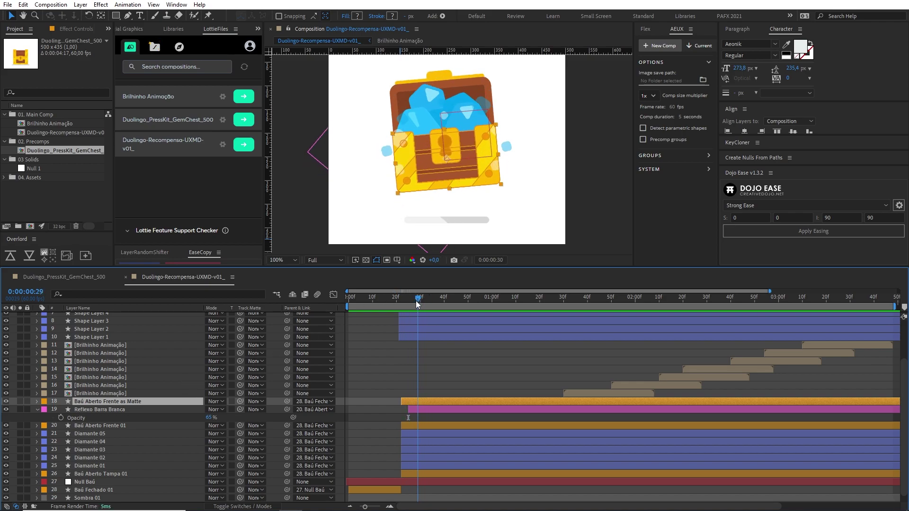
click(106, 411)
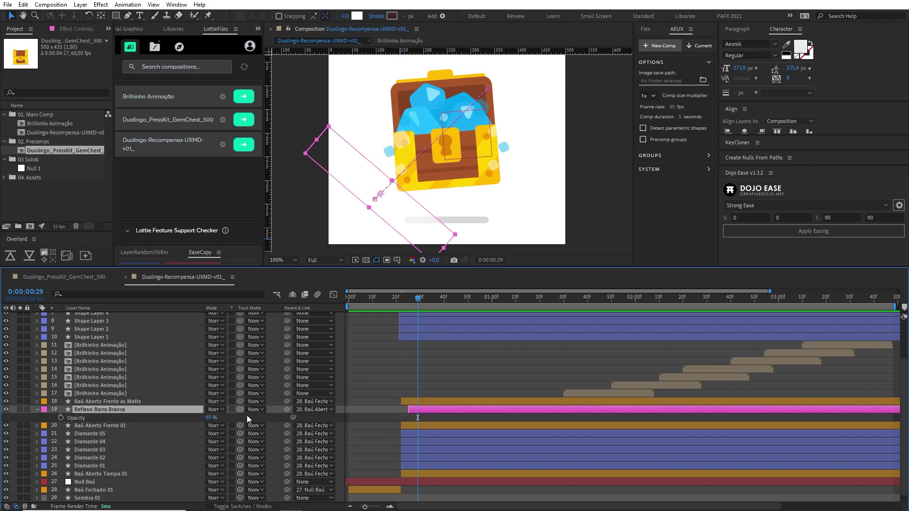
Set Reflexo Barra Branca's track matte to Baú Aberto Frente as Matte and preview the confined sweep
click(260, 410)
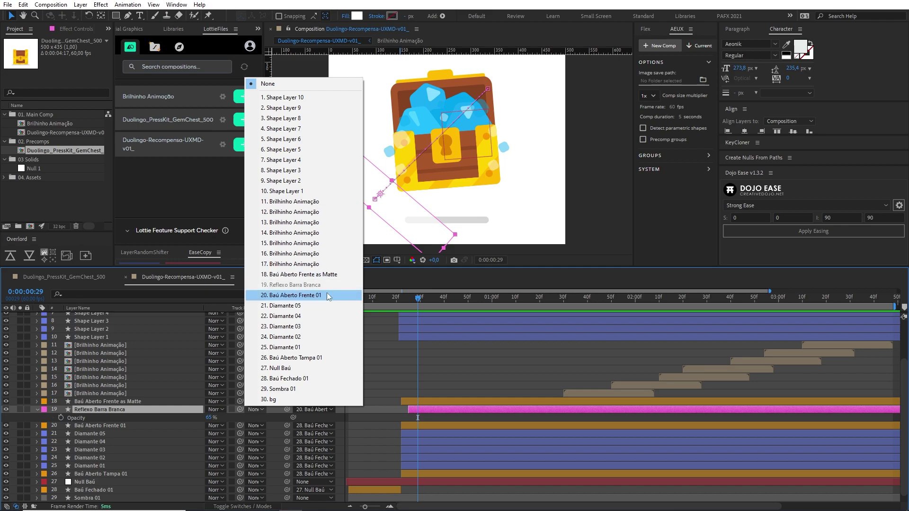
click(336, 275)
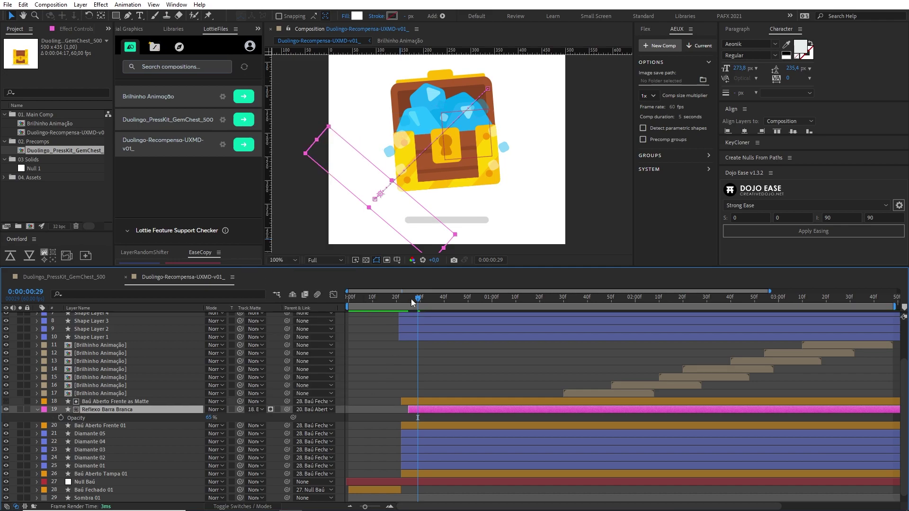
drag(411, 302, 405, 303)
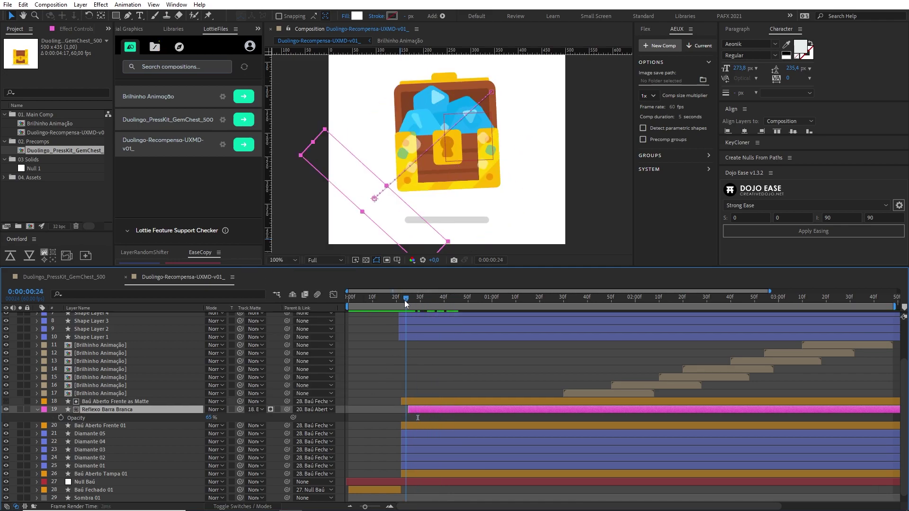
key(space)
click(398, 296)
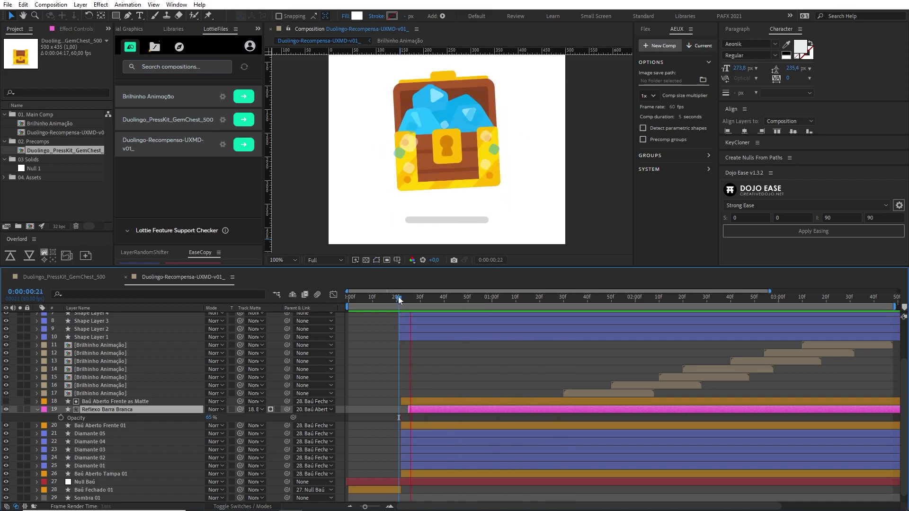
drag(399, 296, 487, 299)
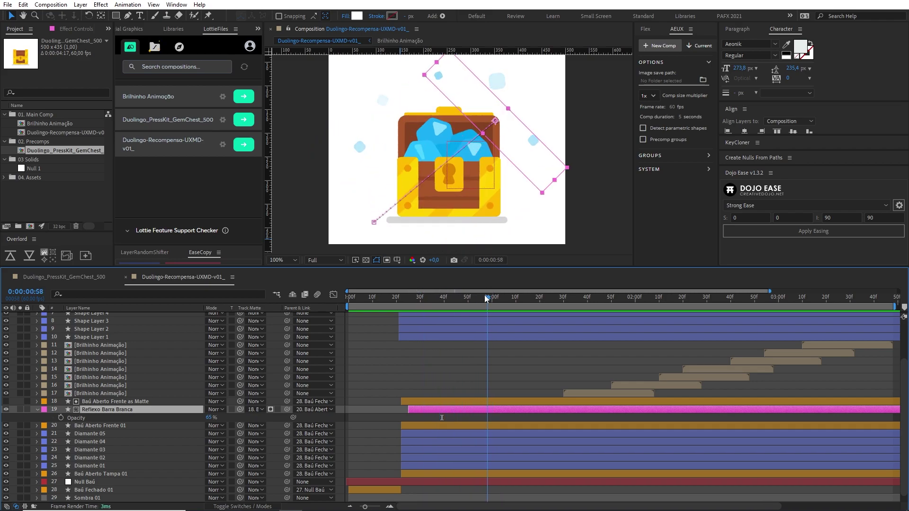
Trim both layers to end at frame 58, start the matte at frame 25, and expand its properties
ctrl+click(474, 402)
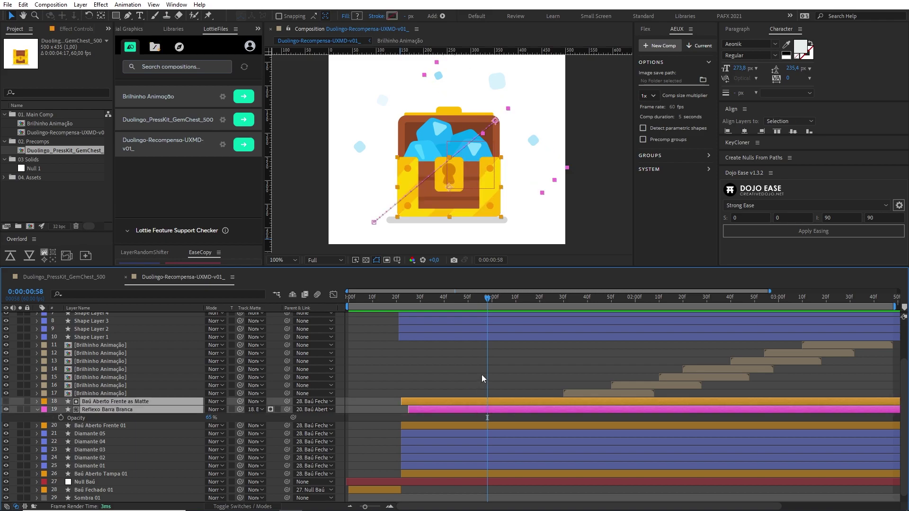
key(alt+bracketright)
mouse_move(398, 299)
mouse_down()
mouse_move(440, 299)
mouse_move(408, 303)
mouse_up()
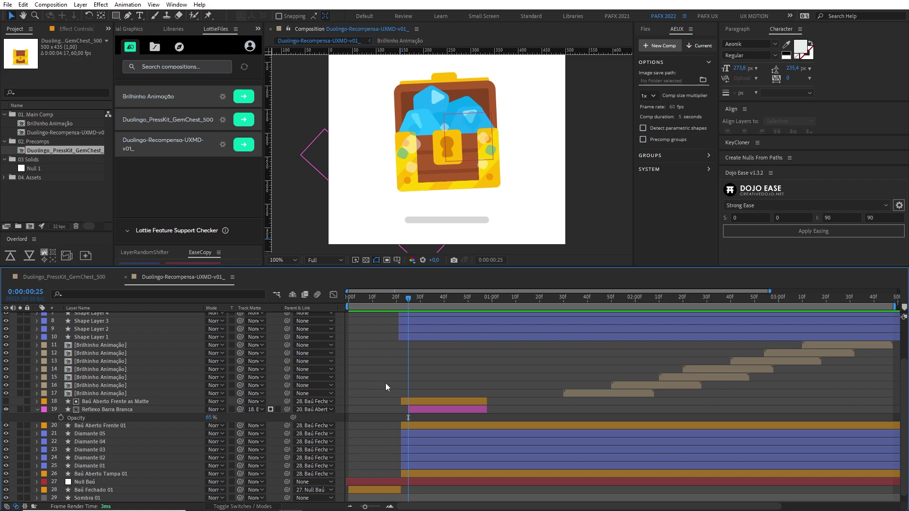
drag(400, 402, 408, 402)
mouse_move(408, 296)
mouse_down()
mouse_move(436, 300)
mouse_move(440, 324)
mouse_up()
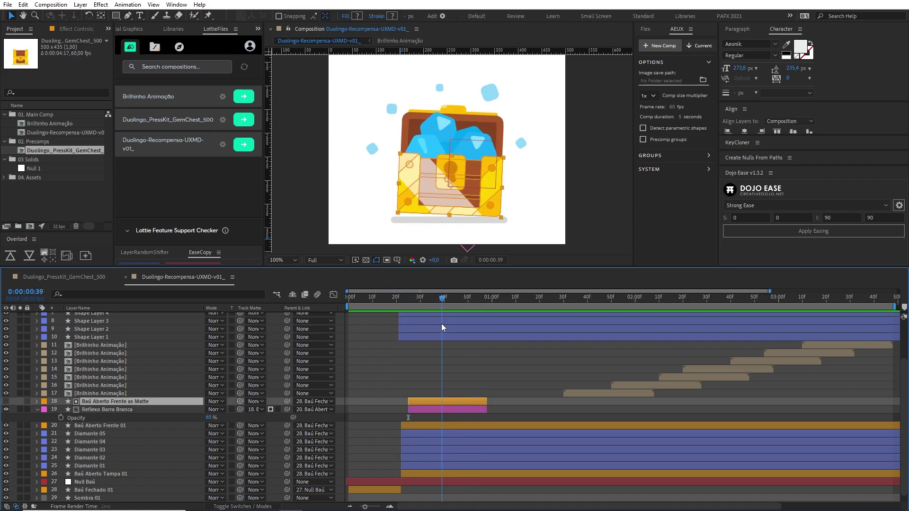
scroll(447, 175, up, 2)
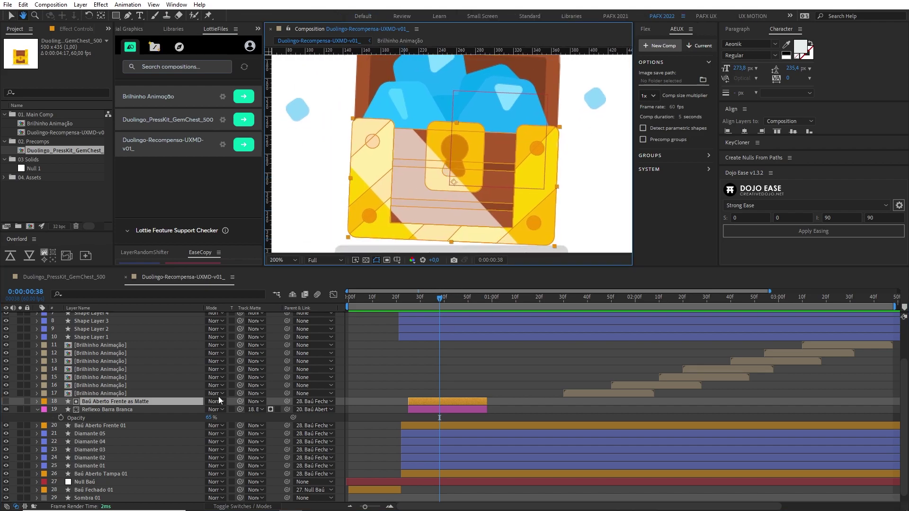
click(109, 405)
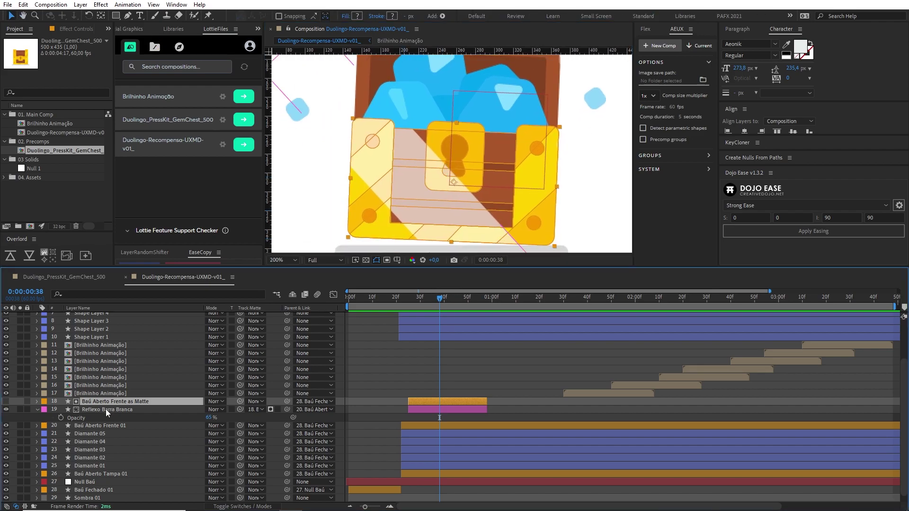
click(37, 402)
Test the matte's Groups 1–3 visibility and switch off Group 3's light interior overlay
click(46, 410)
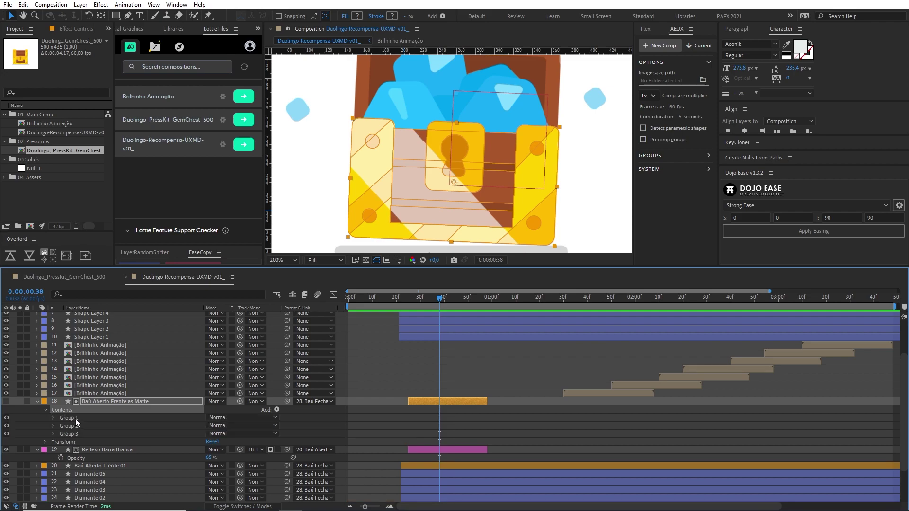
click(81, 417)
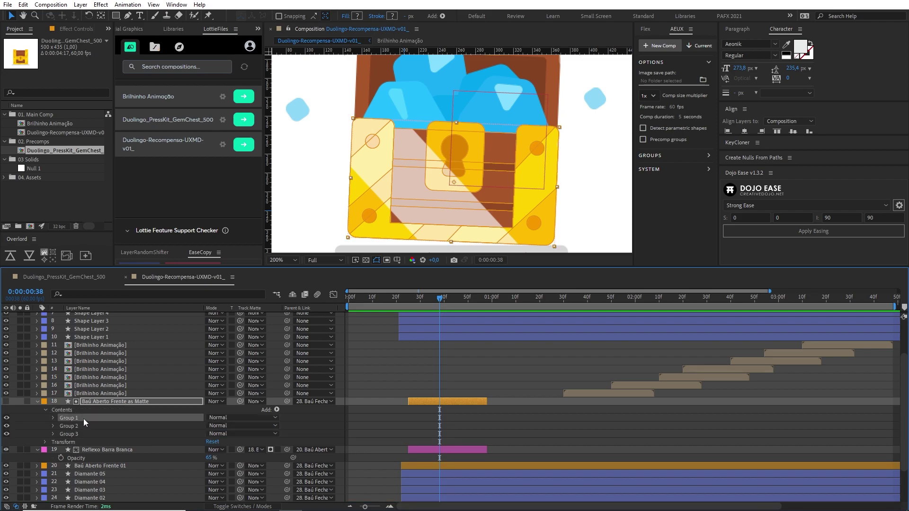
click(7, 419)
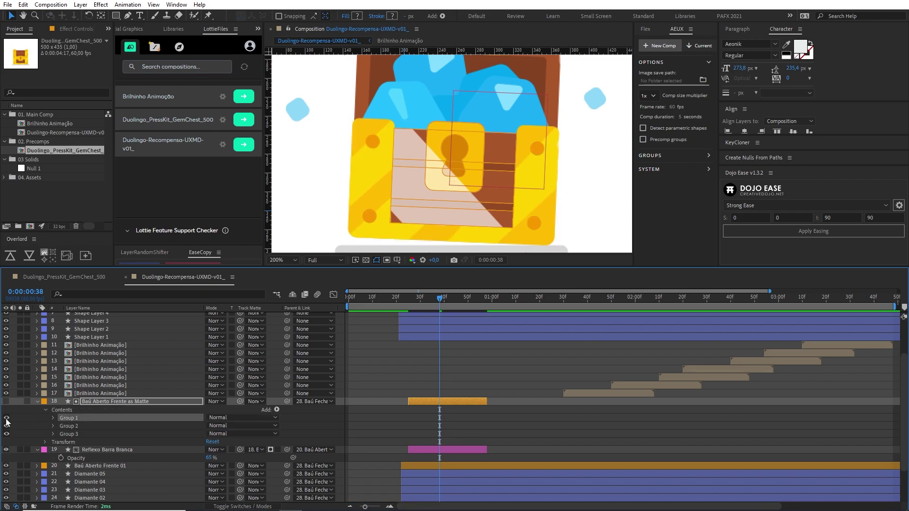
click(7, 418)
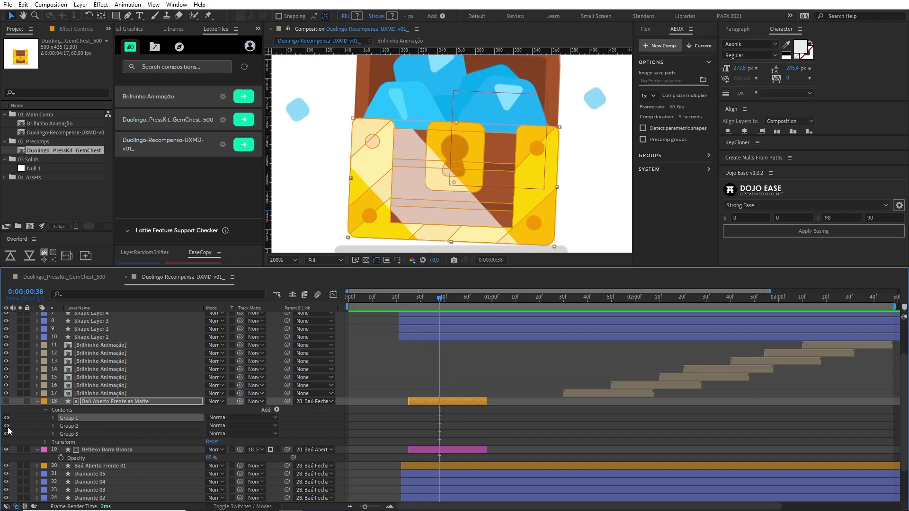
click(7, 426)
click(7, 426)
click(7, 427)
click(7, 427)
click(7, 434)
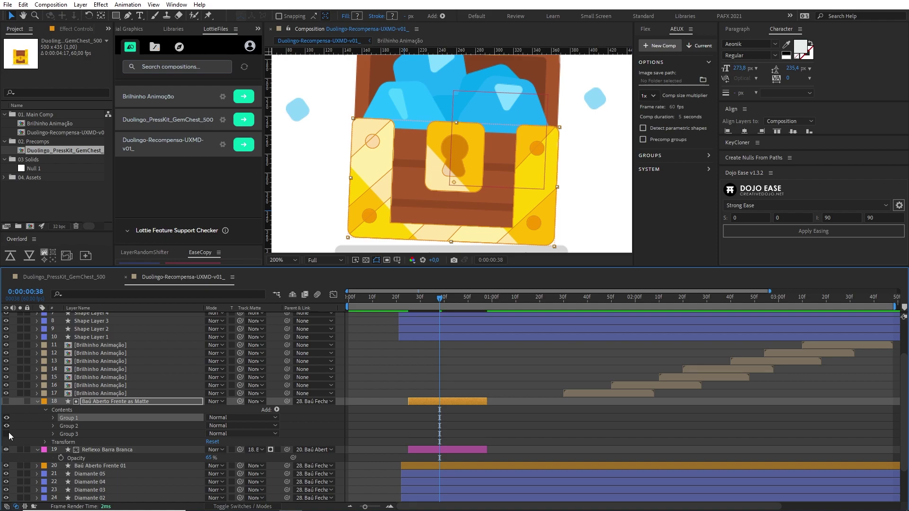
click(7, 434)
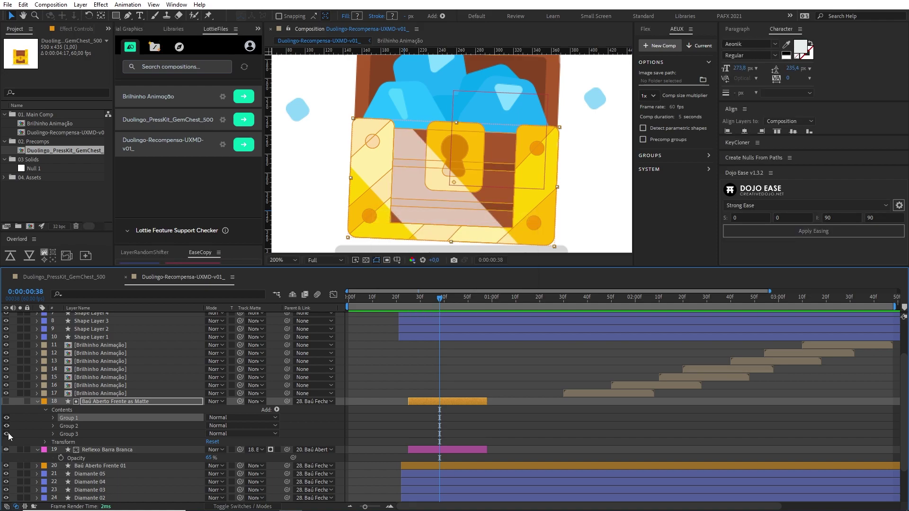
click(7, 434)
Scrub to frame 40 to review the masked sweep and select the whole matte layer
mouse_move(439, 300)
mouse_down()
mouse_move(454, 305)
mouse_move(430, 308)
mouse_up()
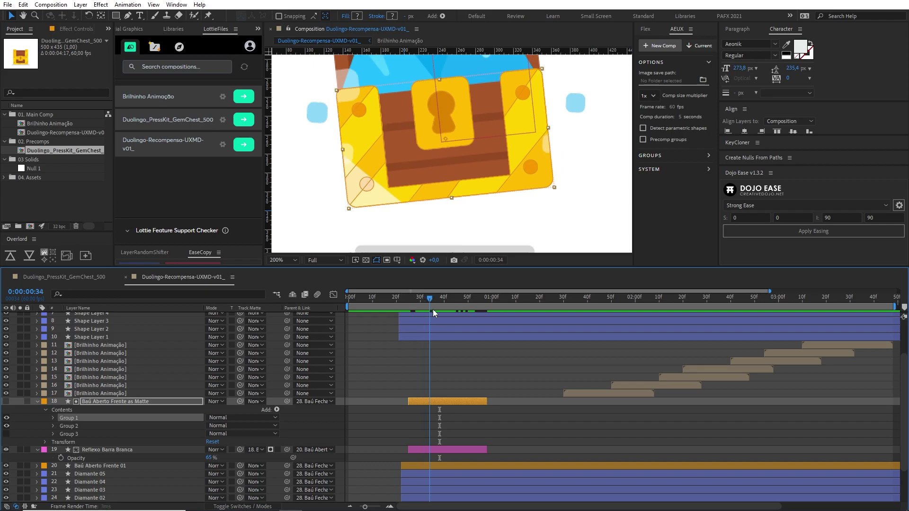
drag(429, 308, 444, 309)
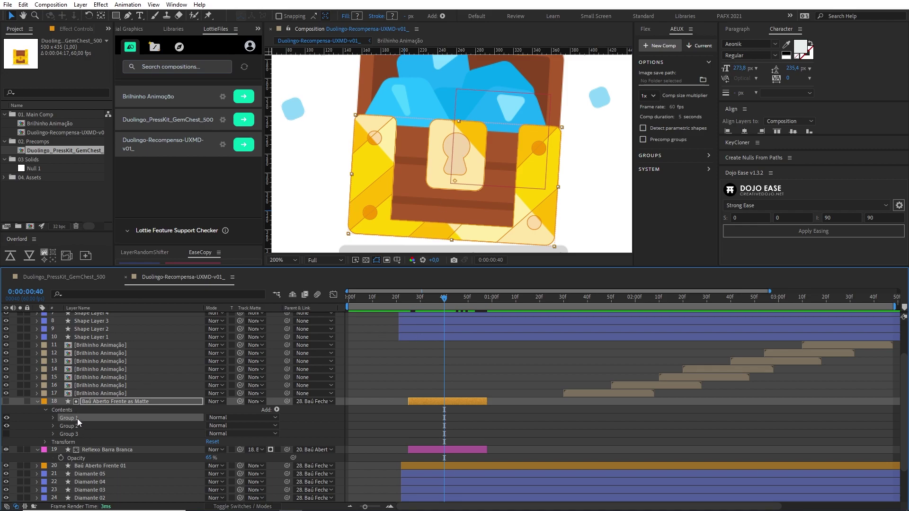
click(53, 418)
click(76, 426)
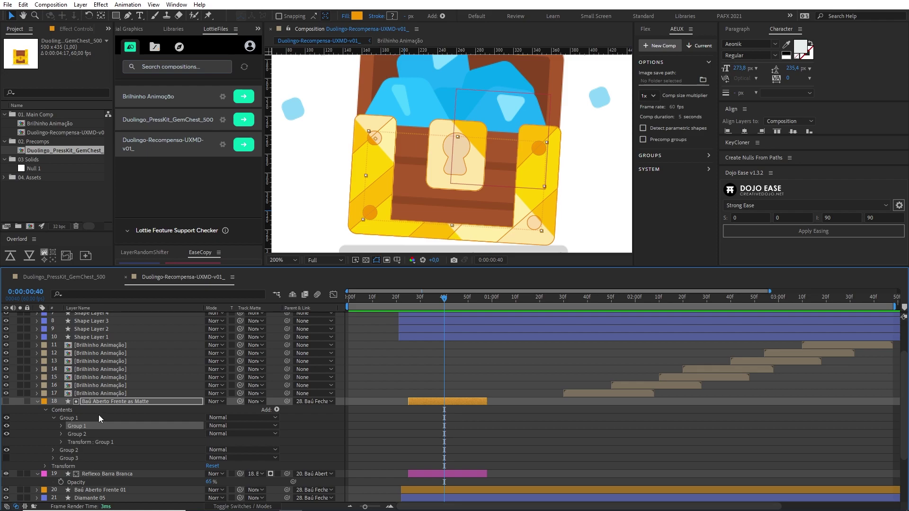
click(107, 404)
Duplicate the matte, make it visible, and hide the stripe shapes nested in its Group 1
key(ctrl+d)
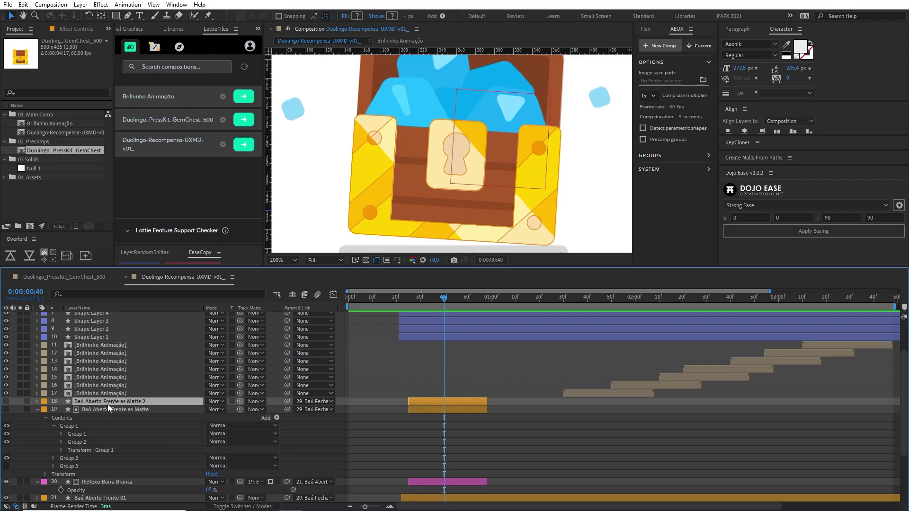
click(7, 402)
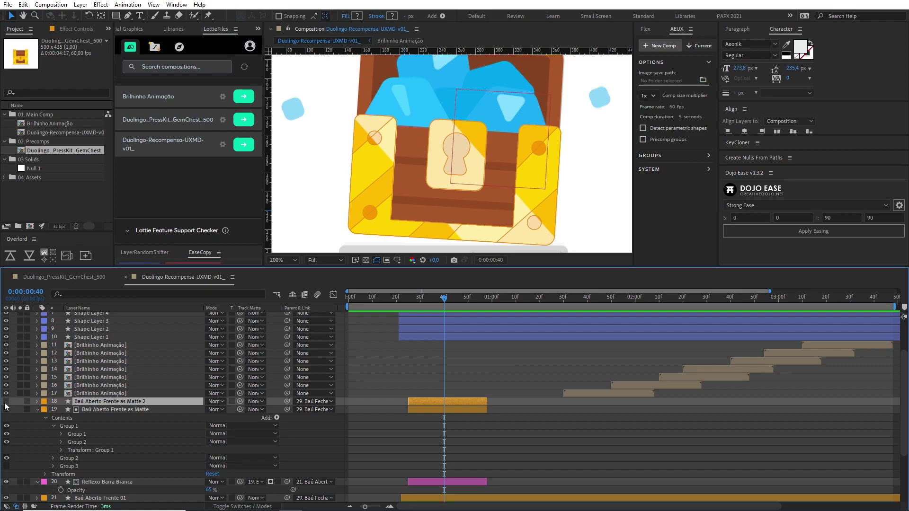
click(36, 401)
click(45, 410)
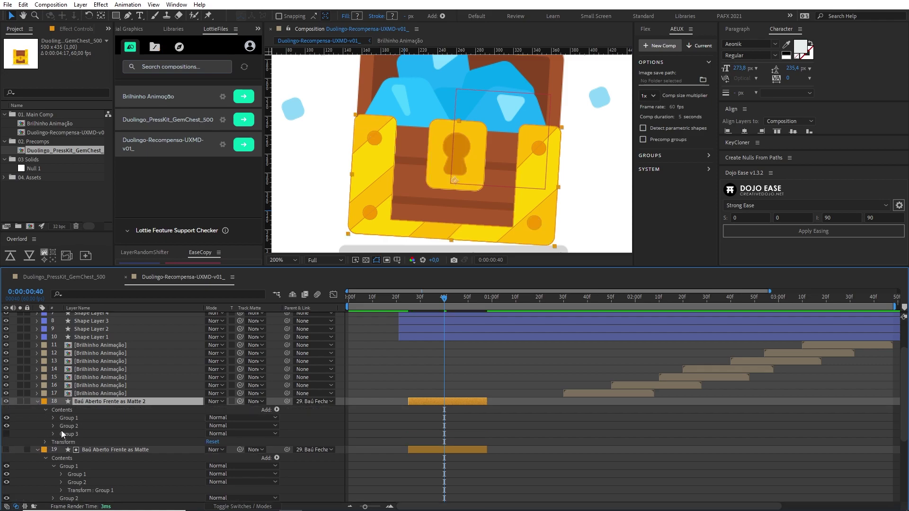
click(68, 418)
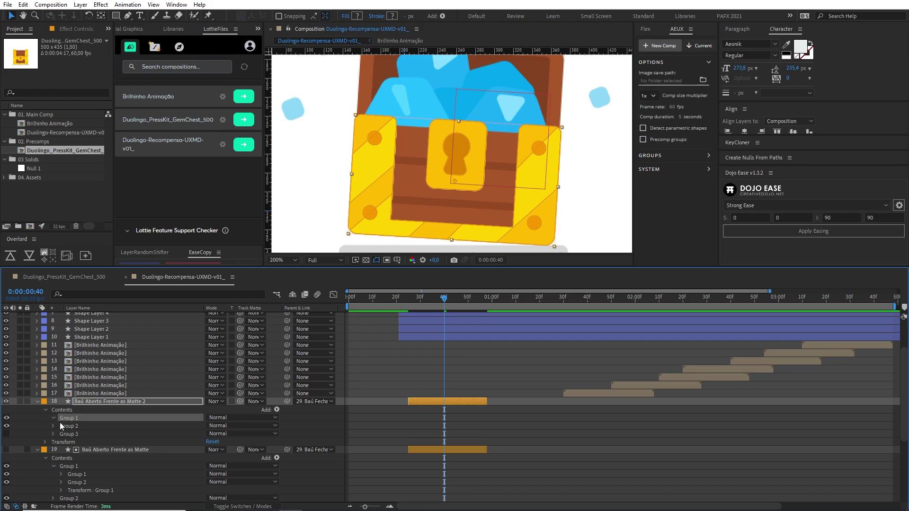
click(53, 418)
click(77, 426)
click(6, 426)
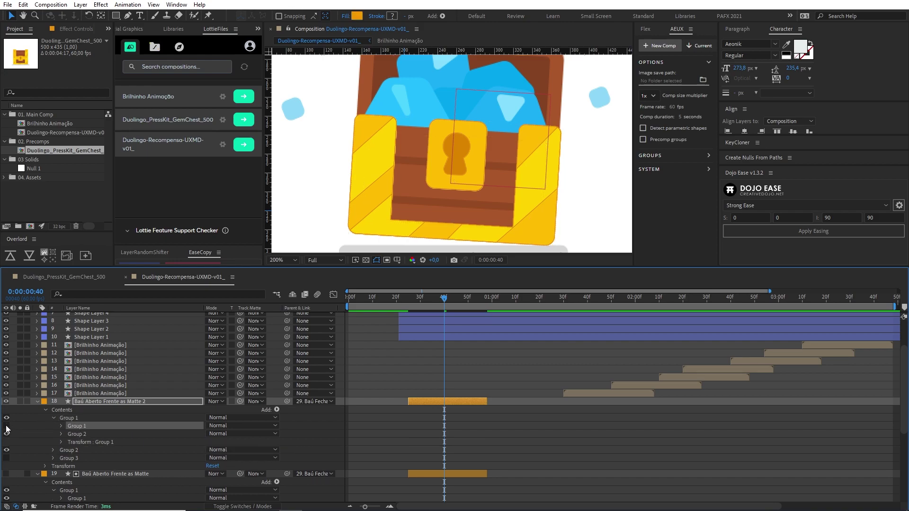
click(6, 426)
click(7, 434)
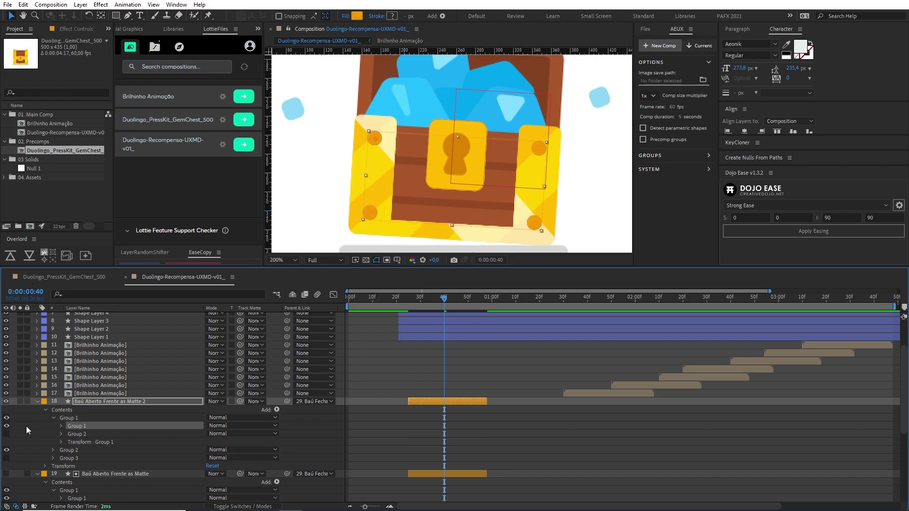
Hide the orange lock plate nested in the duplicate's Group 2
click(53, 419)
click(55, 426)
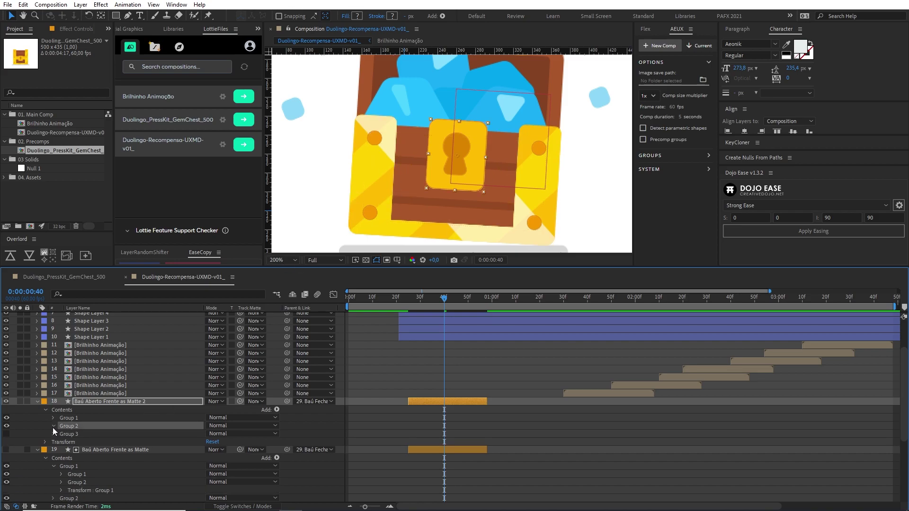
click(53, 426)
click(79, 442)
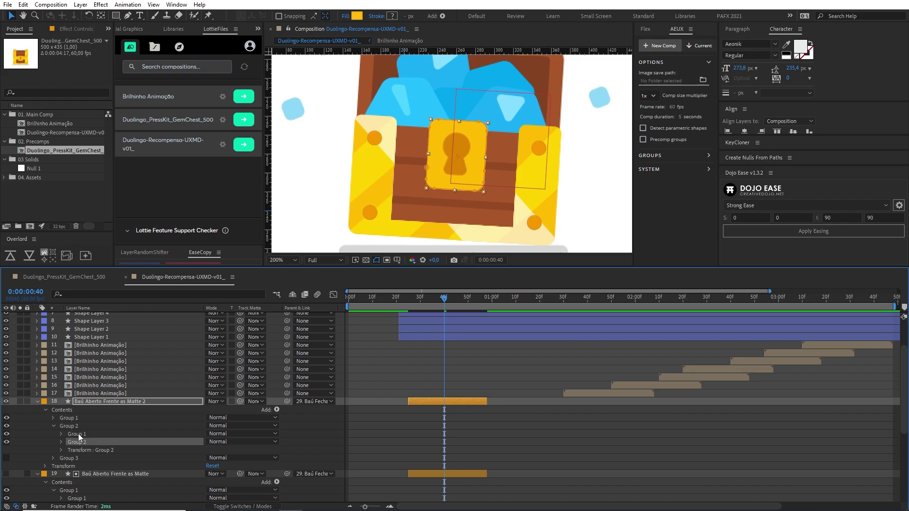
click(78, 433)
click(79, 442)
click(6, 442)
Preview the chest opening from frame 18 and select all layers
drag(445, 300, 392, 300)
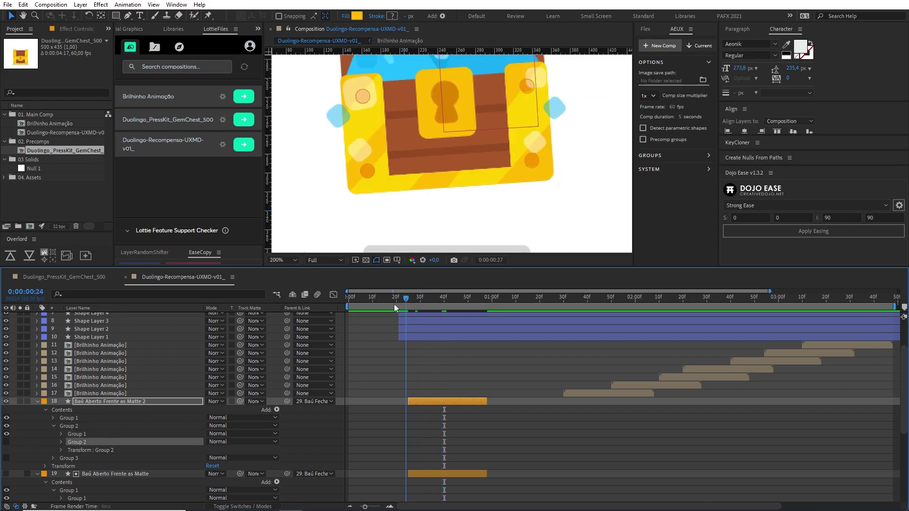
key(space)
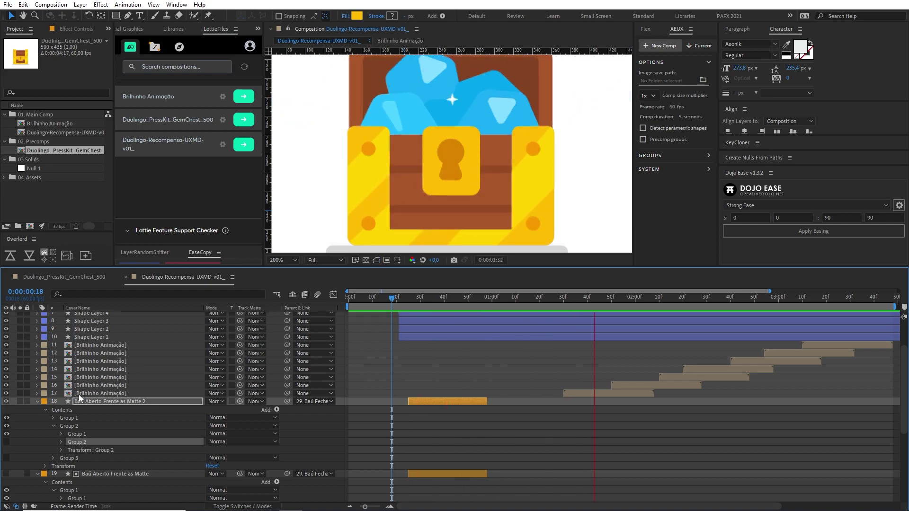
key(ctrl+a)
click(37, 401)
click(351, 438)
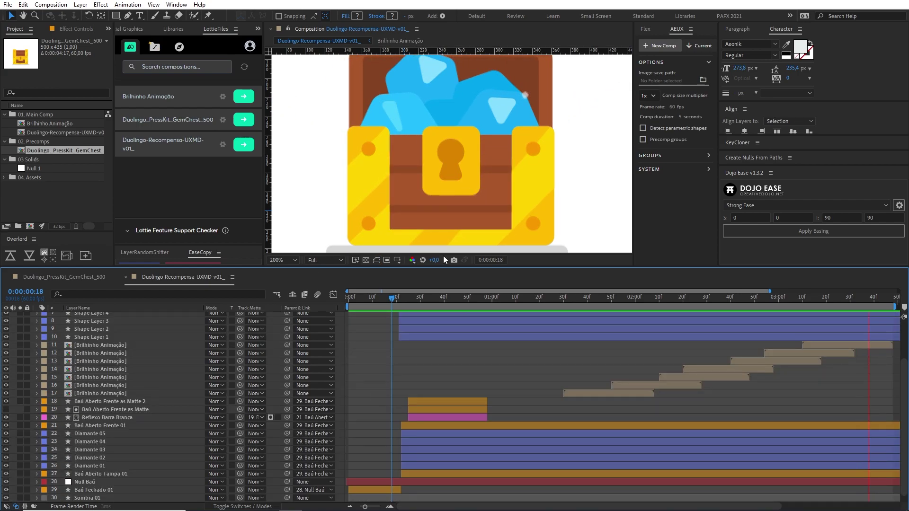
scroll(501, 180, down, 2)
key(shift+slash)
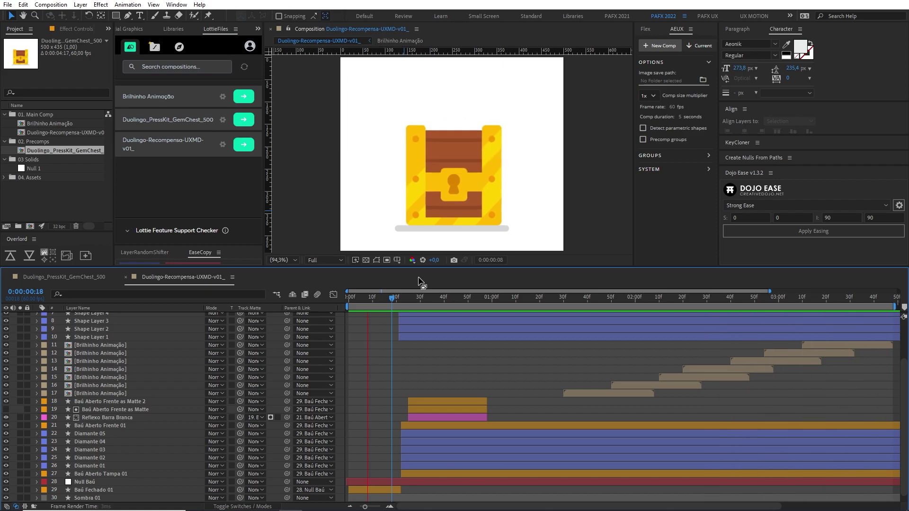
drag(399, 297, 440, 297)
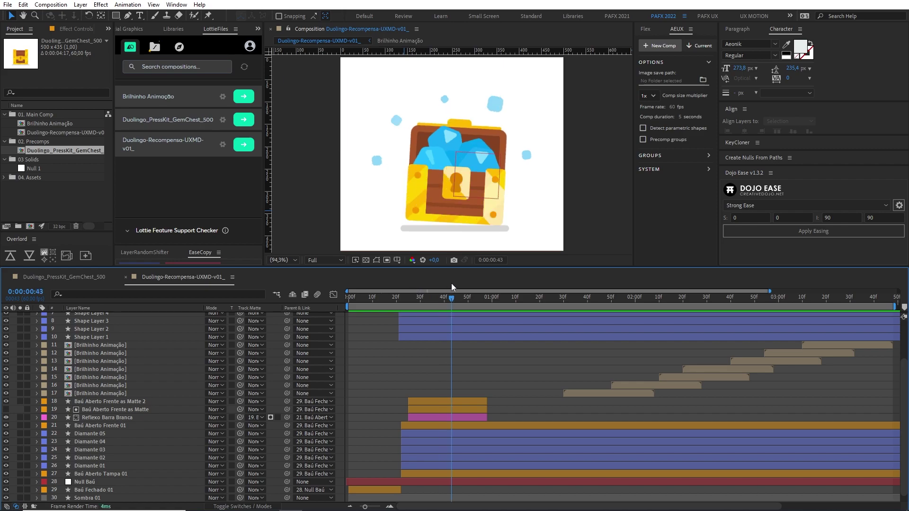
mouse_move(436, 287)
mouse_down()
mouse_move(450, 286)
mouse_move(437, 297)
mouse_up()
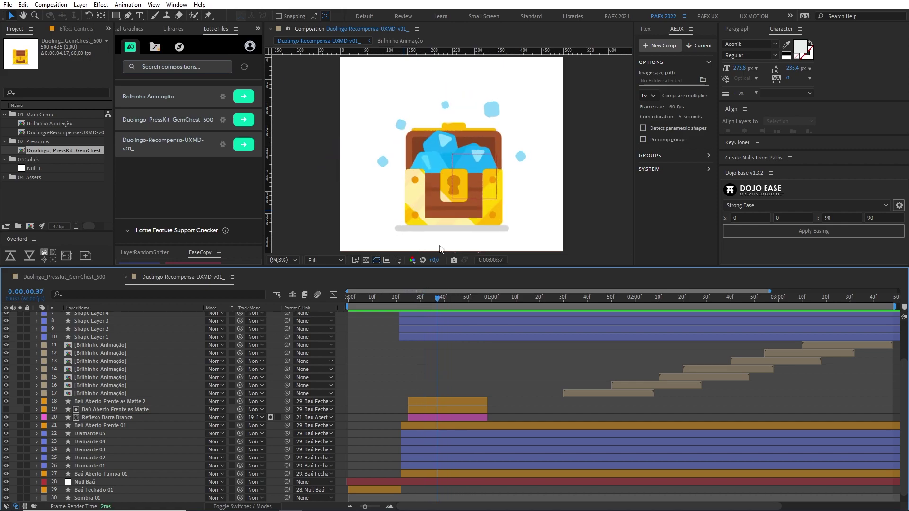
scroll(447, 194, up, 2)
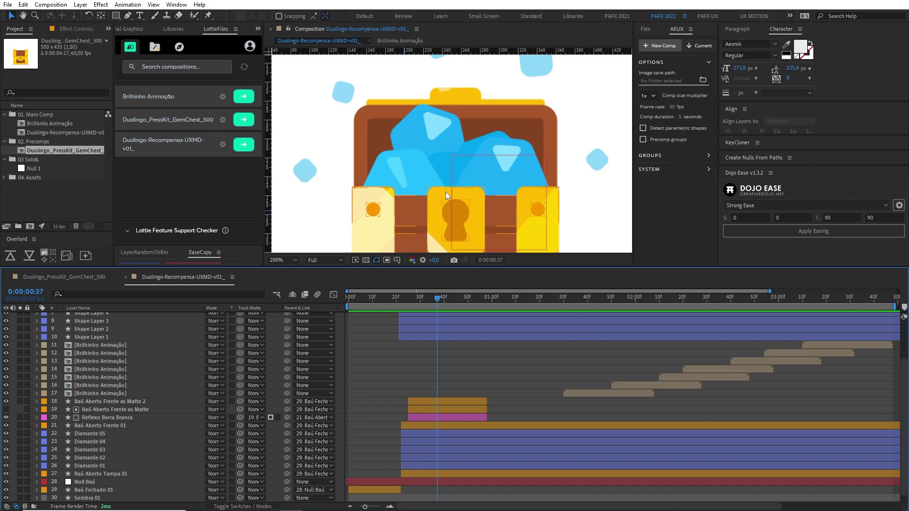
Select both chest-front matte layers plus Reflexo Barra Branca and label them Fuchsia
click(251, 401)
click(442, 350)
click(97, 428)
shift+click(152, 410)
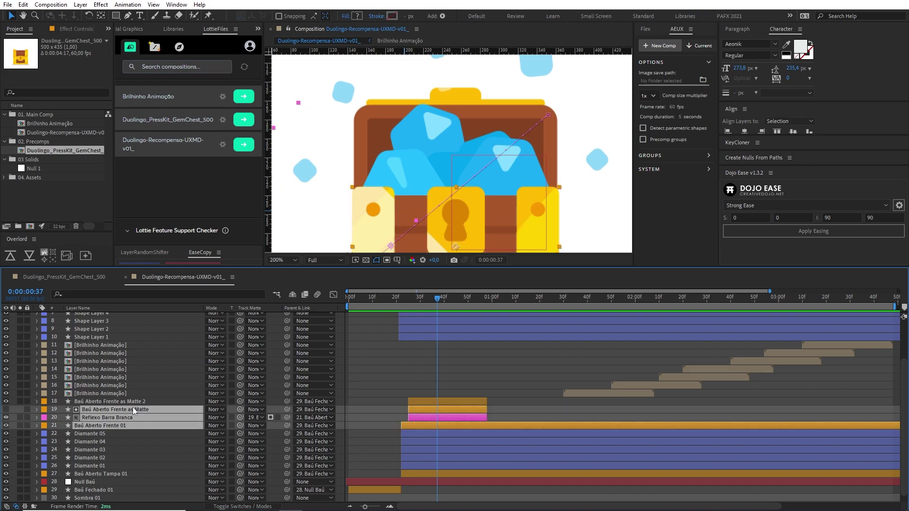
click(133, 402)
shift+click(141, 417)
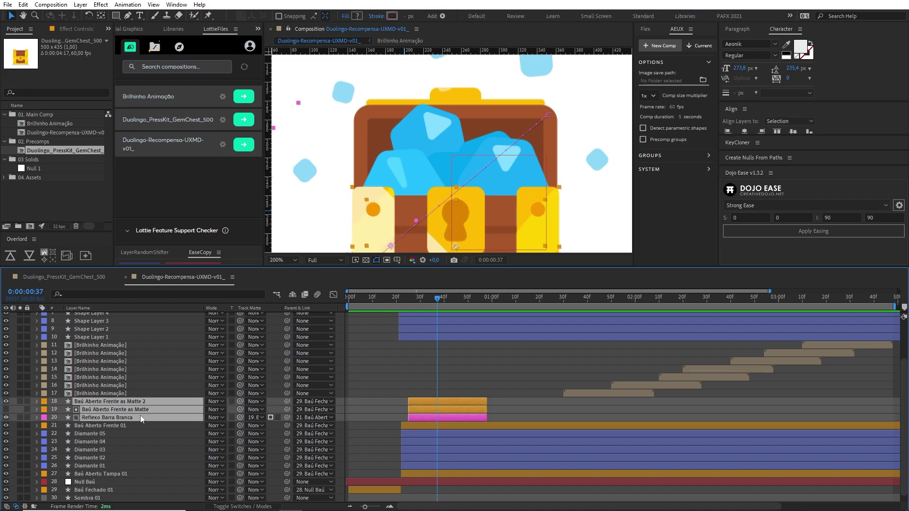
click(44, 402)
click(89, 356)
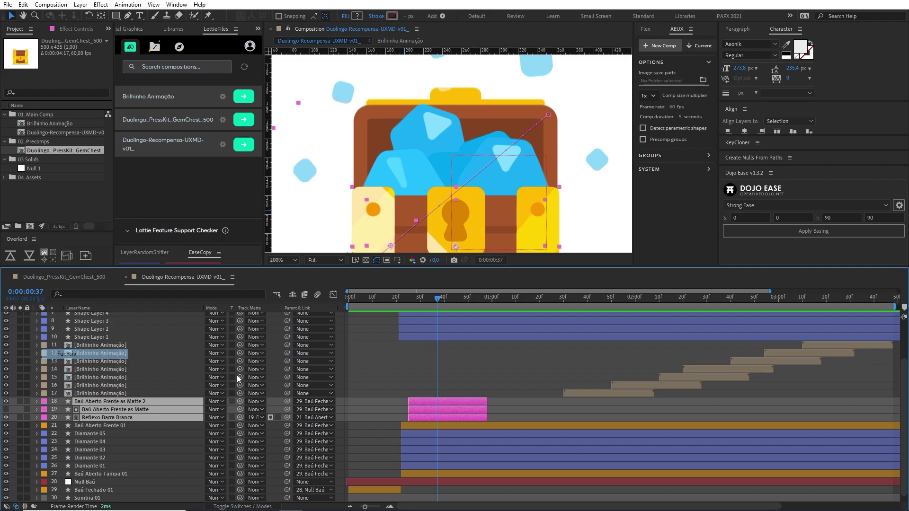
Deselect those layers and select the Diamante 03 layer
click(399, 385)
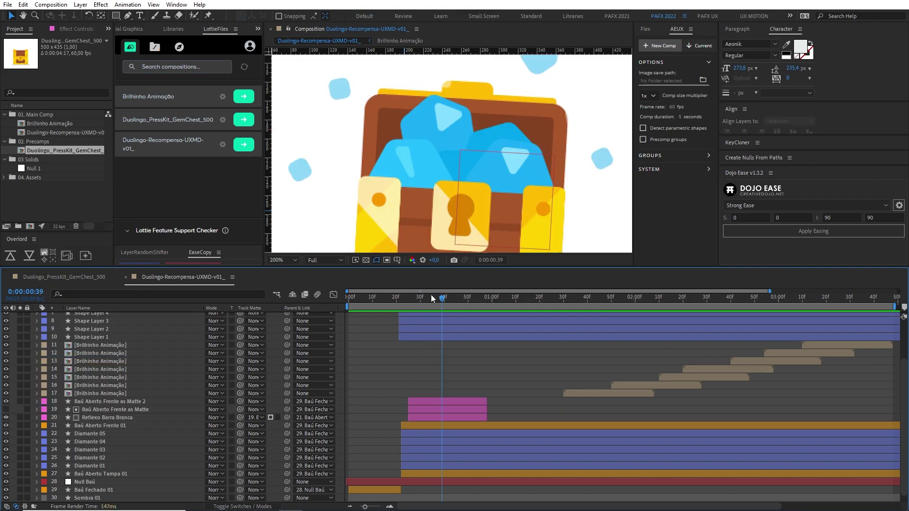
scroll(481, 145, down, 5)
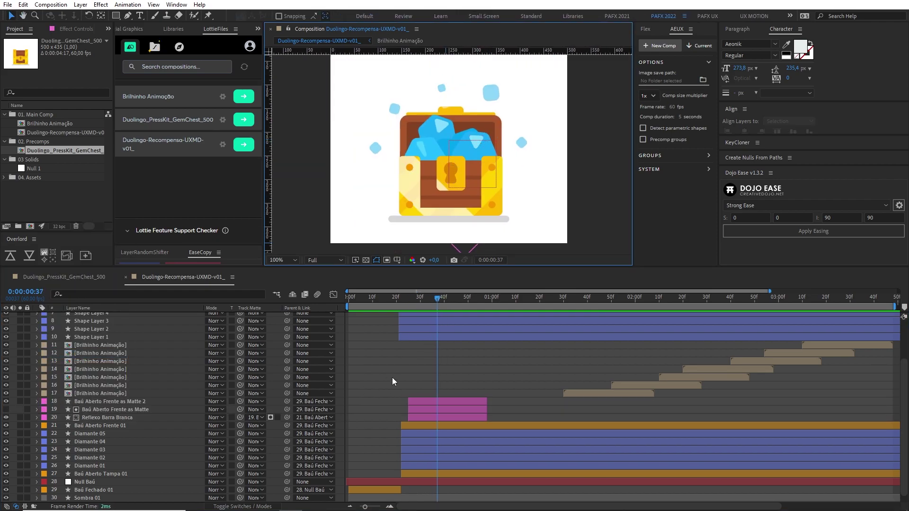
click(109, 466)
click(109, 458)
click(110, 450)
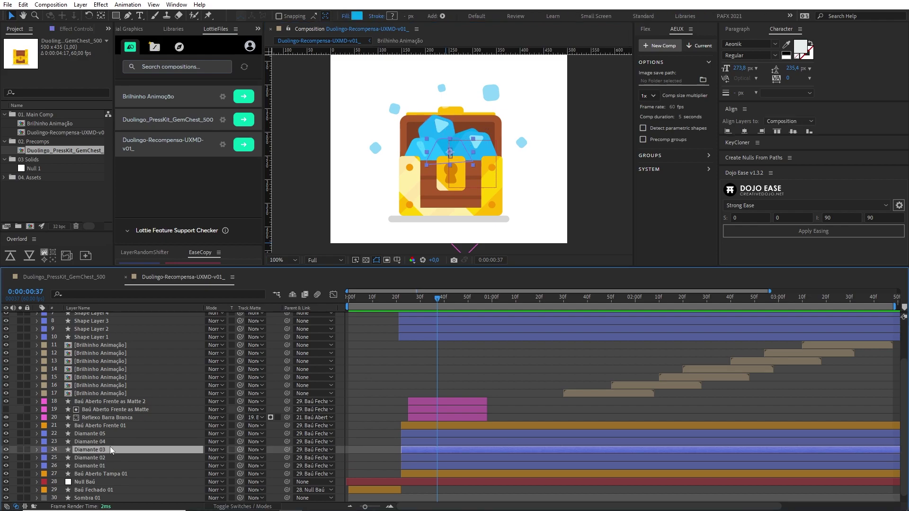
Duplicate the Reflexo Barra Branca white reflection bar layer
click(109, 442)
click(112, 434)
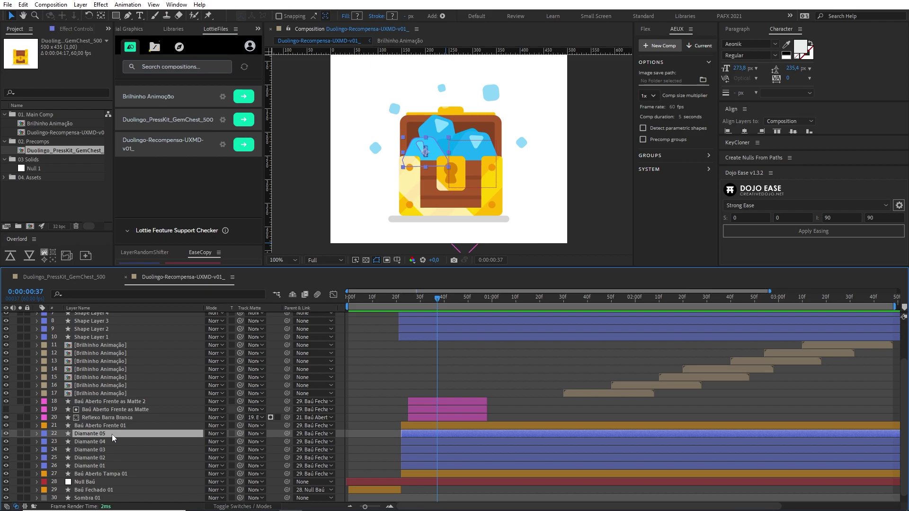
click(99, 427)
click(98, 419)
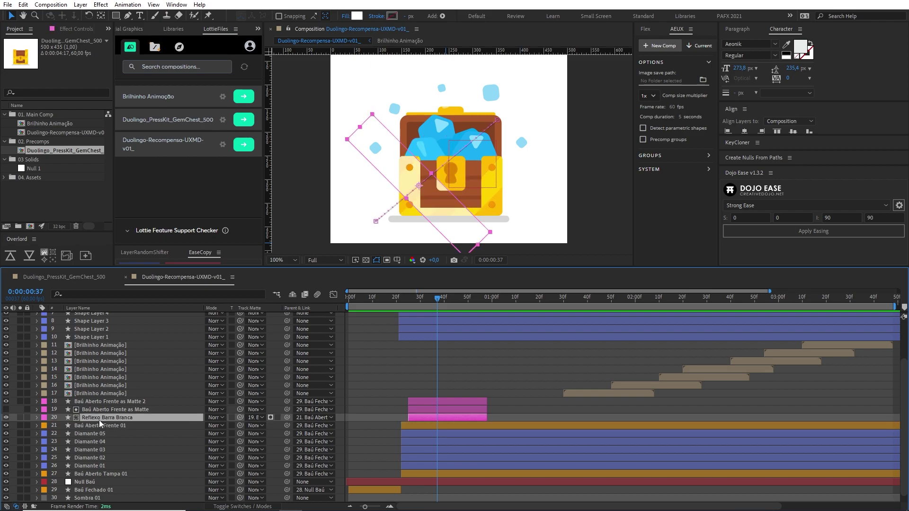
key(ctrl+d)
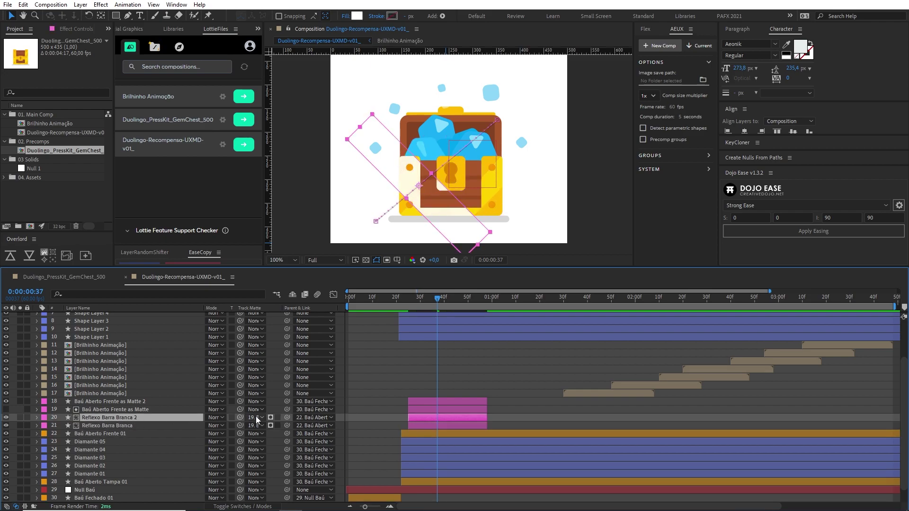
Move the duplicate directly above Diamante 05 and begin renaming it
click(255, 417)
drag(271, 93, 118, 438)
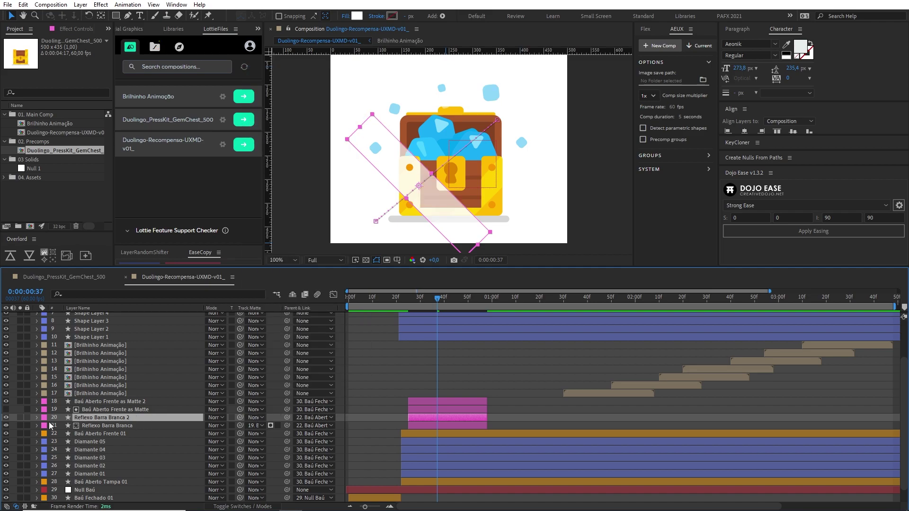
click(116, 441)
click(122, 434)
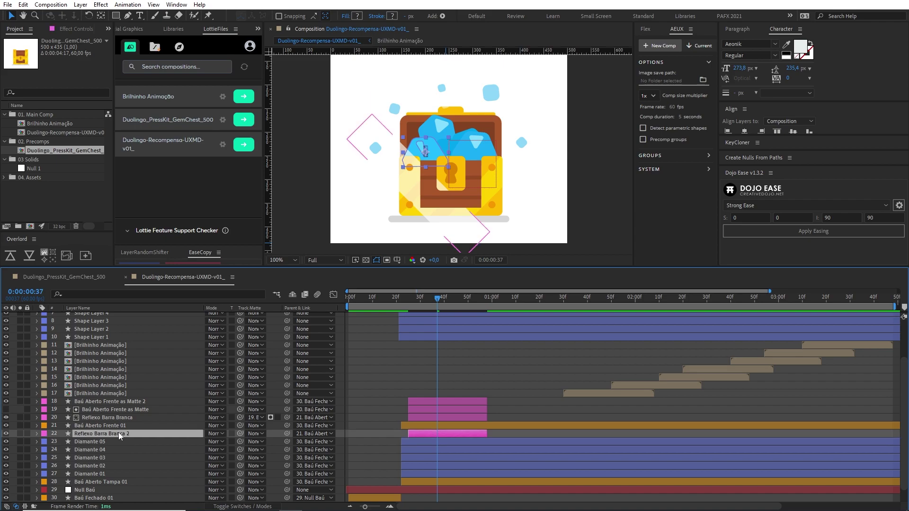
key(Return)
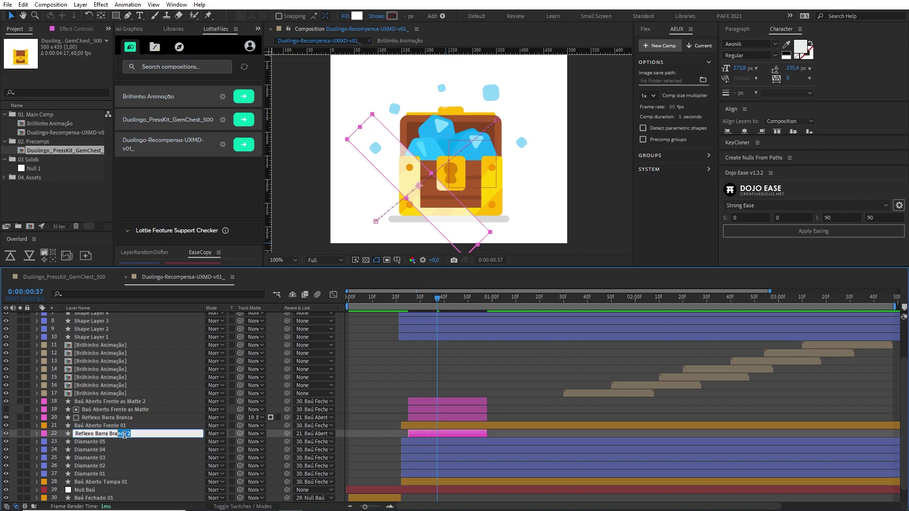
Name the copy 'Reflexo Diamante 05' and keep its opacity at 100%
text(D)
text( 05)
key(Return)
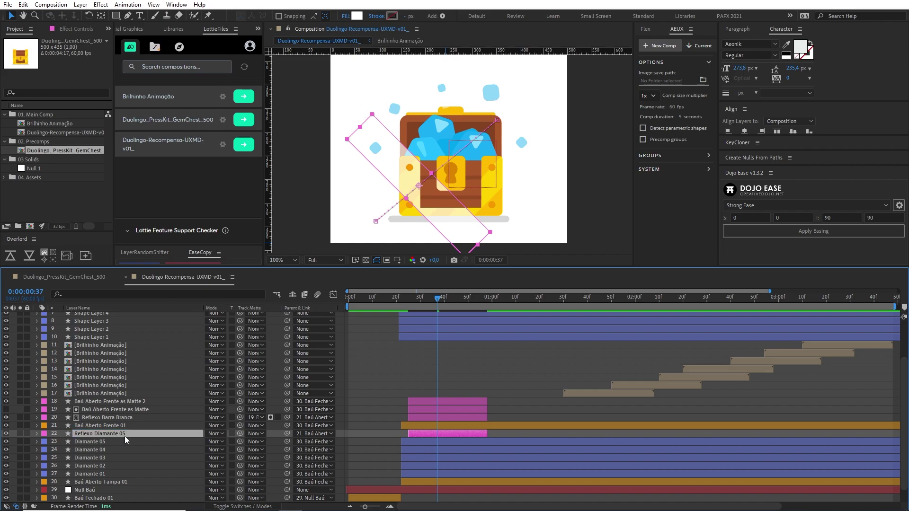
key(t)
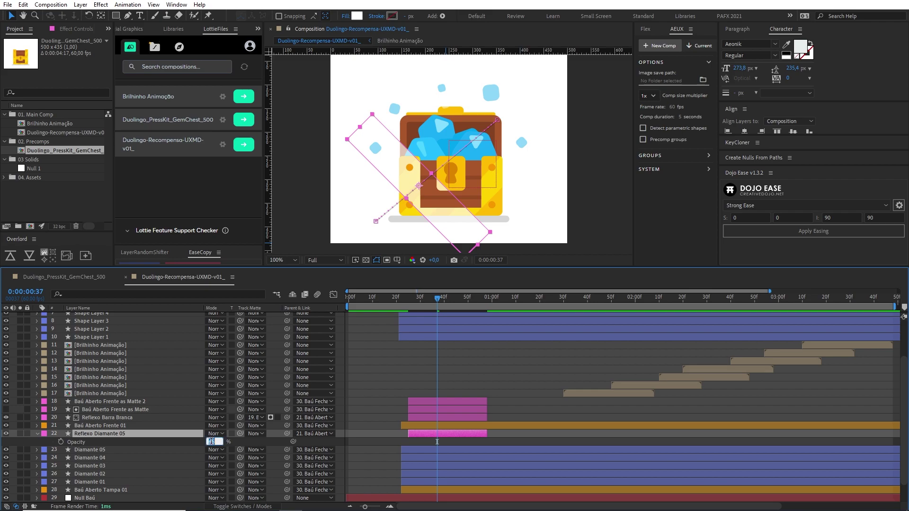
key(Return)
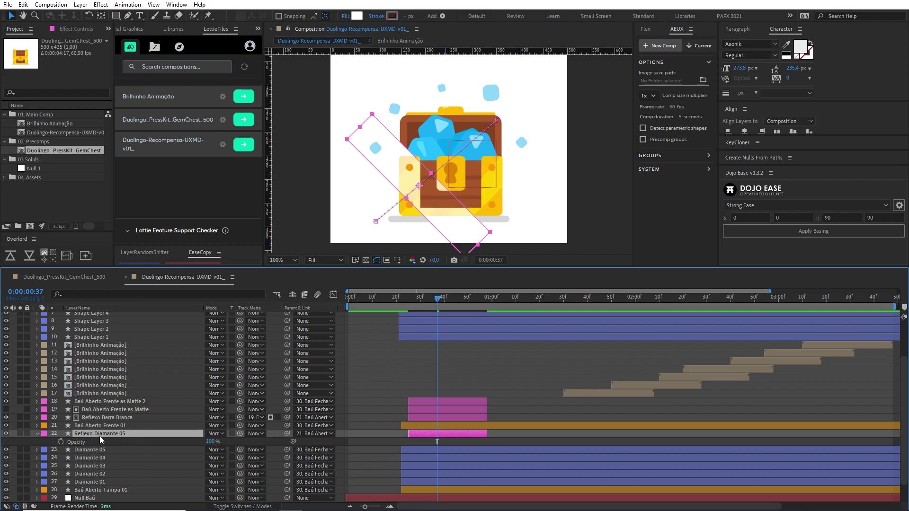
Duplicate Diamante 05 as 'Diamante 05 as Matte' and place it above Reflexo Diamante 05
click(100, 450)
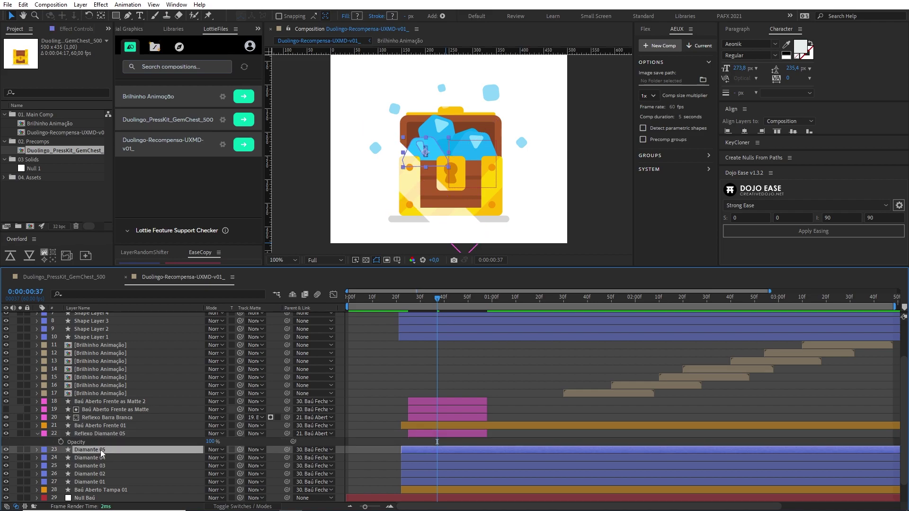
key(ctrl+d)
key(Return)
click(129, 448)
key(BackSpace)
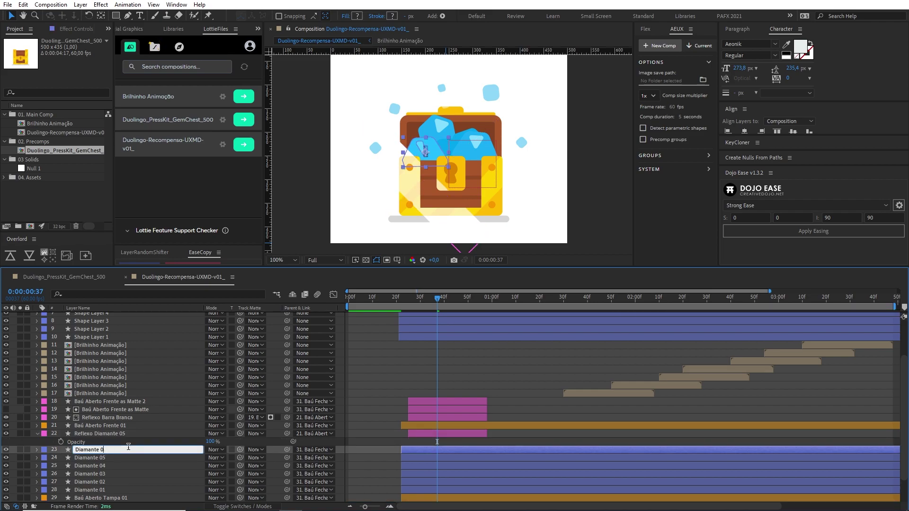
text(5 as Matte)
key(Return)
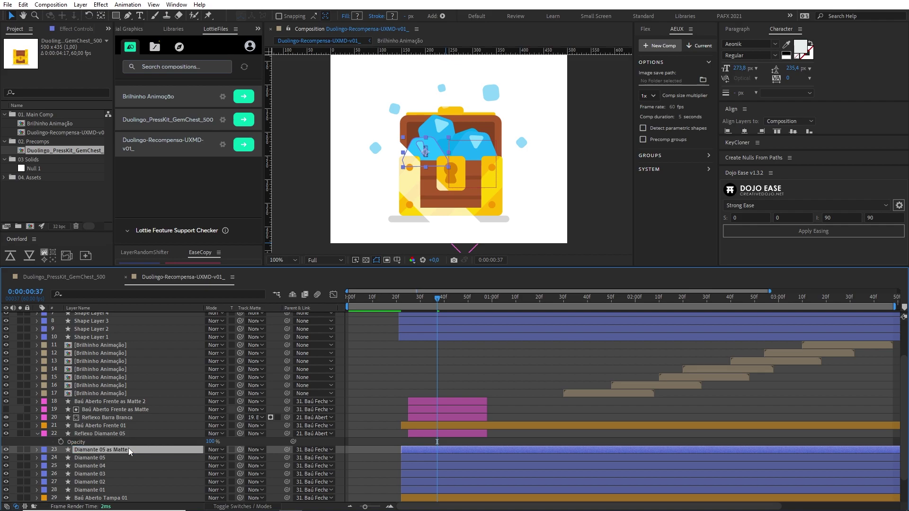
drag(129, 448, 135, 429)
Set Reflexo Diamante 05's track matte to Diamante 05 as Matte and preview the sweep
click(125, 440)
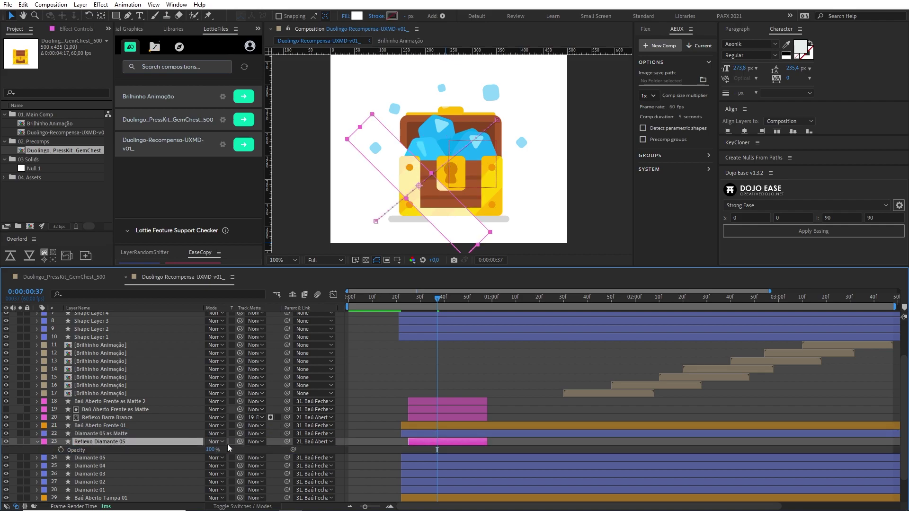
click(254, 442)
click(294, 317)
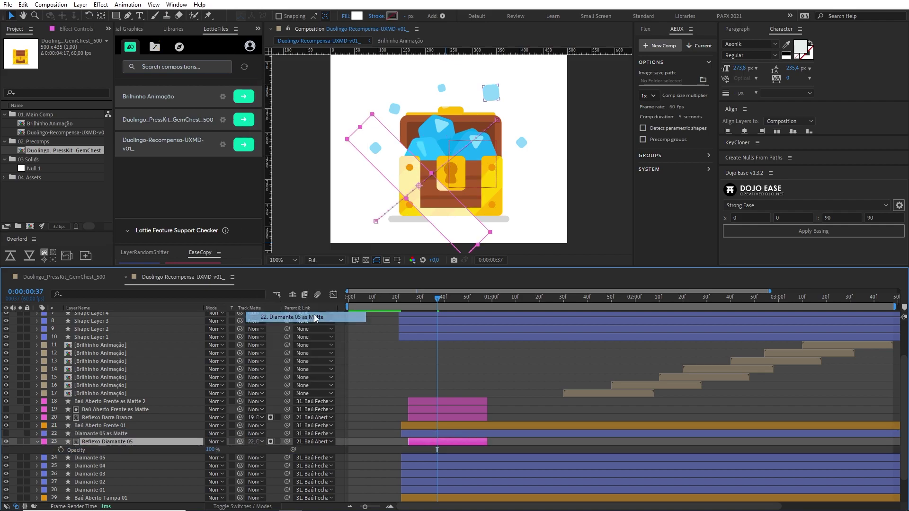
click(455, 376)
drag(437, 297, 471, 294)
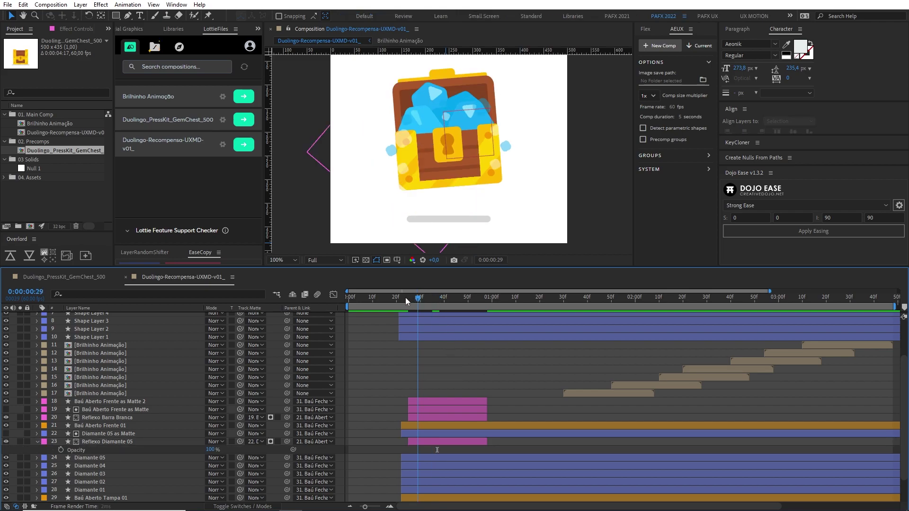
key(space)
Trim the Diamante 05 matte and reflection layers to run from frame 25 to 58
click(417, 298)
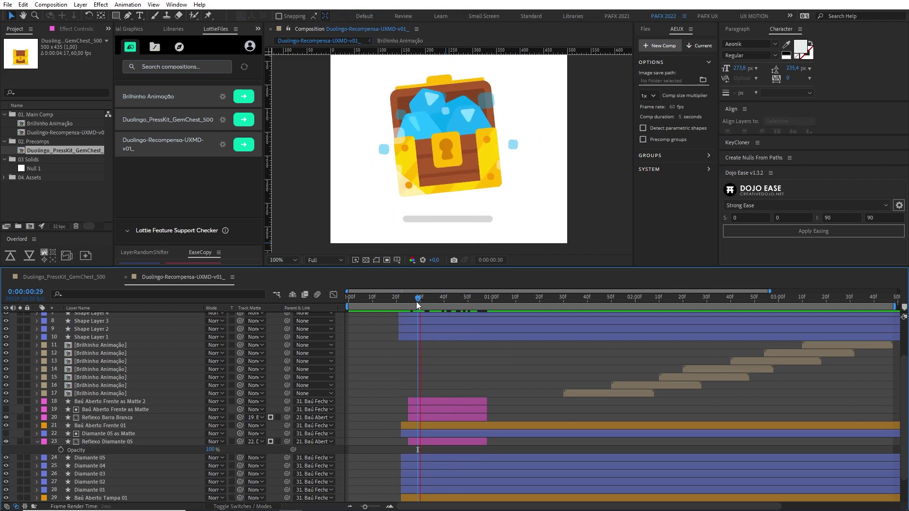
mouse_move(415, 299)
mouse_down()
mouse_move(445, 299)
mouse_move(447, 311)
mouse_up()
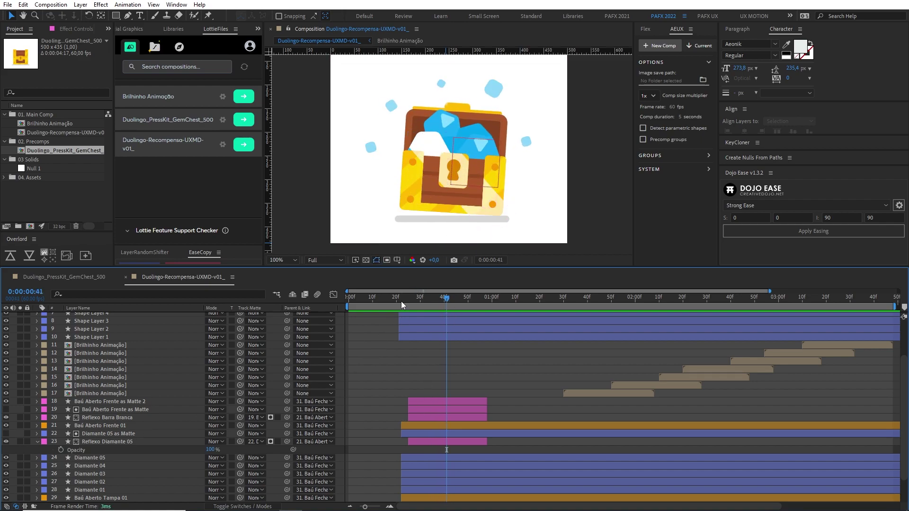
drag(401, 301, 408, 303)
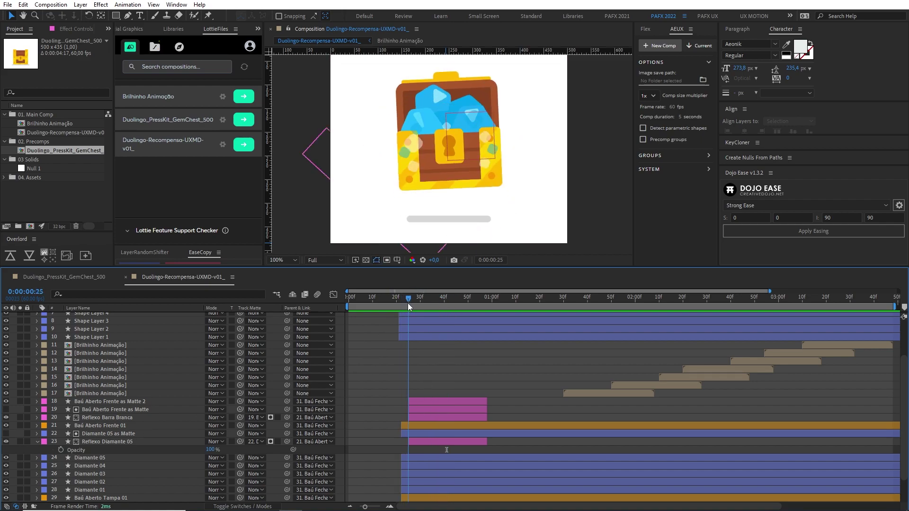
click(422, 426)
click(123, 435)
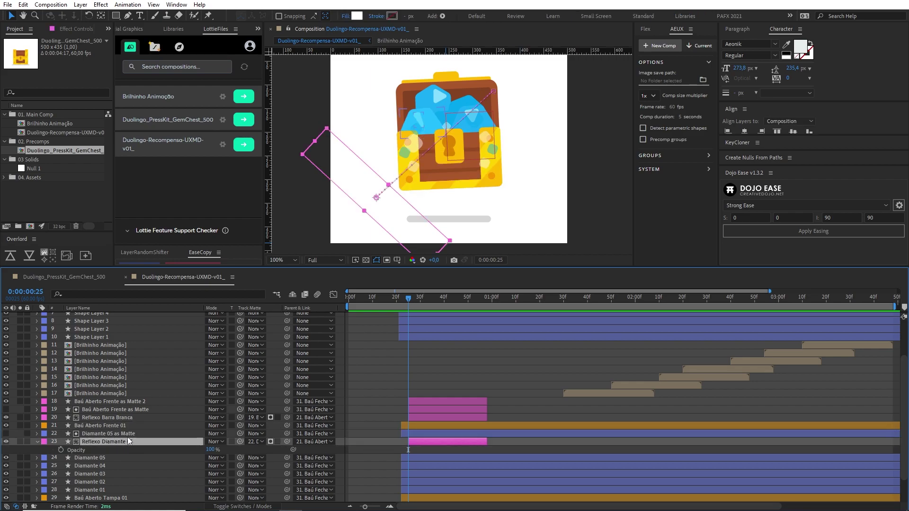
shift+click(124, 441)
key(alt+bracketleft)
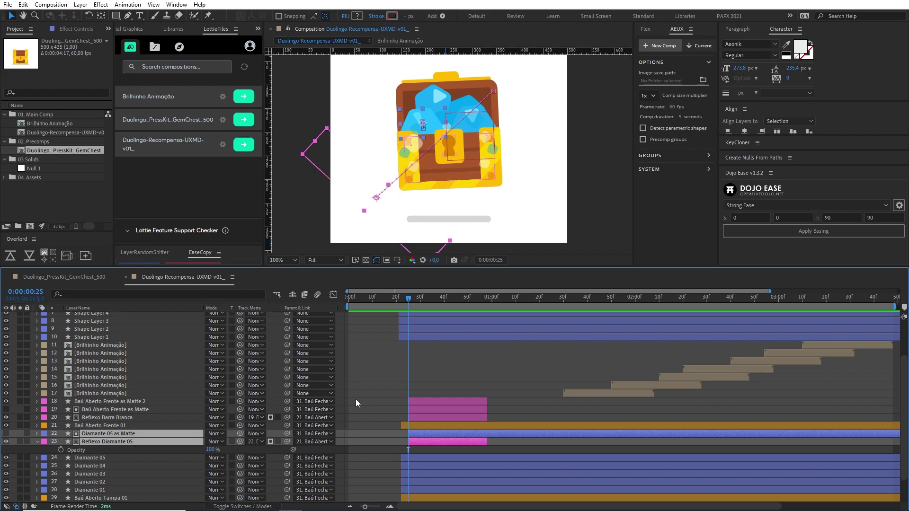
click(488, 299)
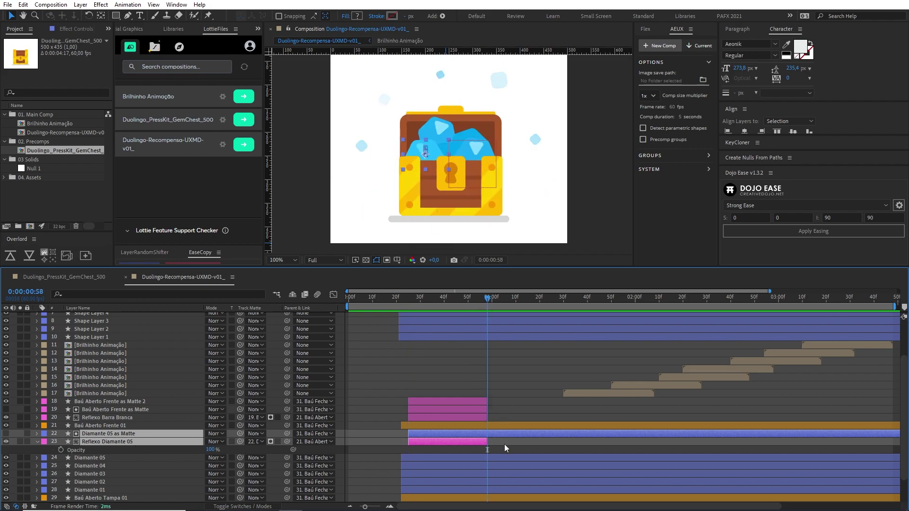
key(alt+bracketright)
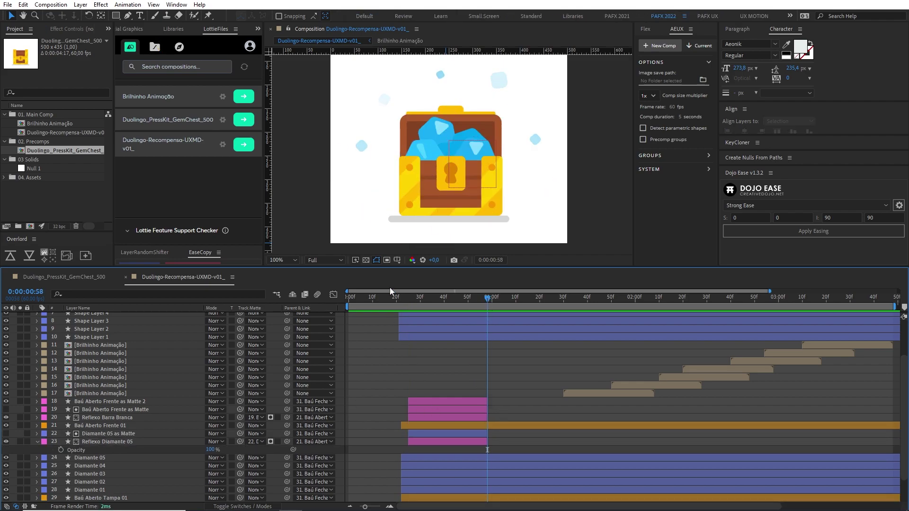
Shift both Diamante 05 layers two frames later and check the timing
drag(401, 297, 448, 298)
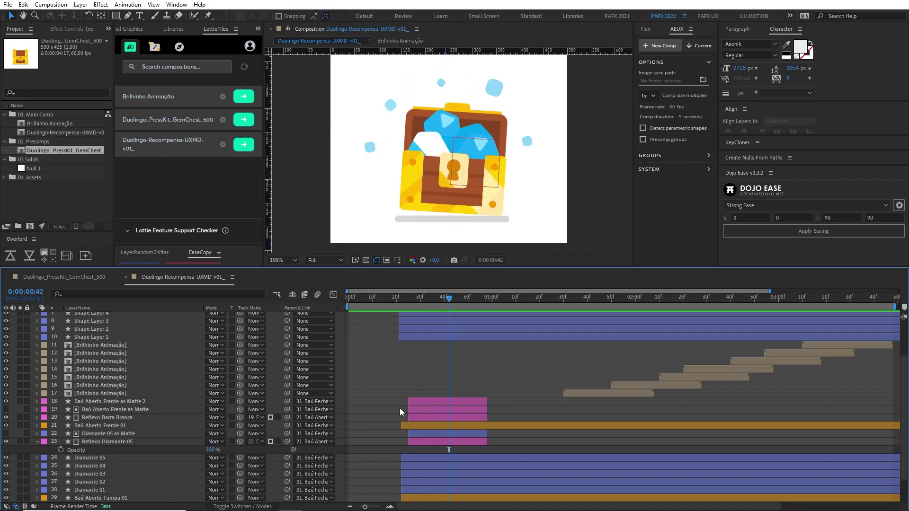
click(414, 433)
shift+click(420, 440)
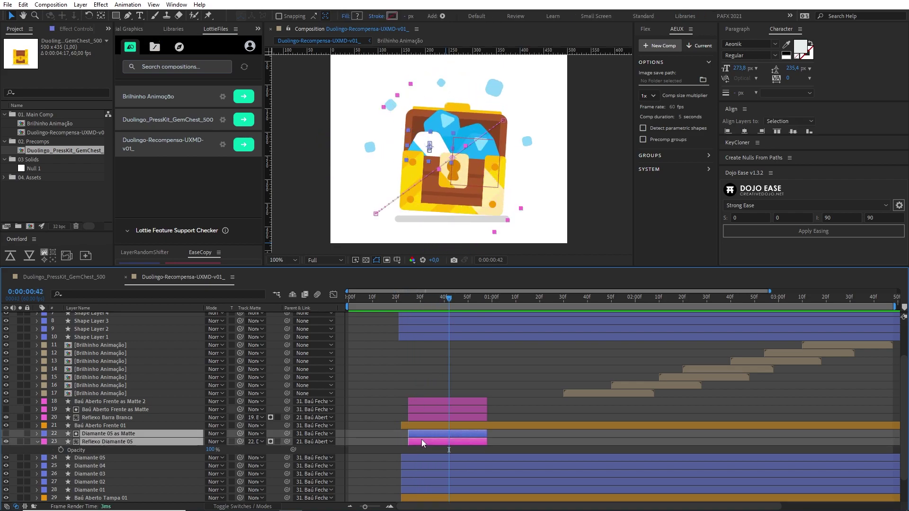
drag(421, 440, 426, 440)
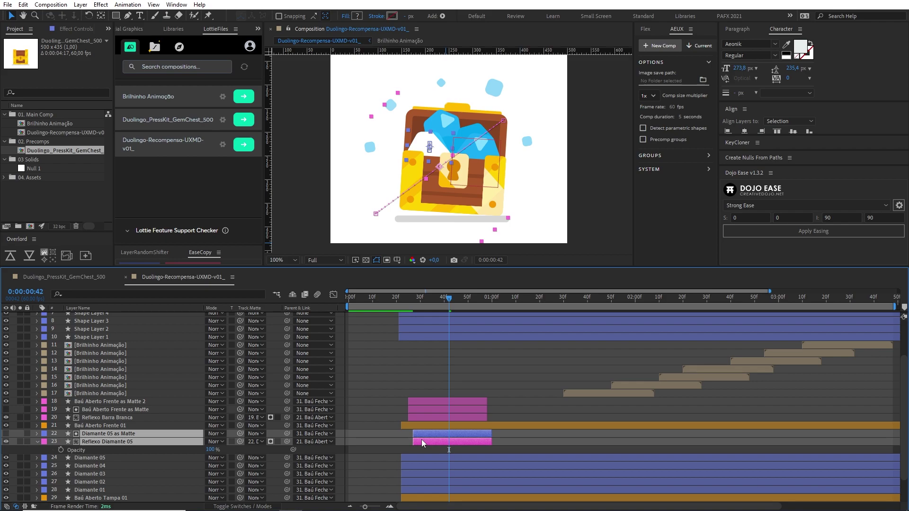
key(F2)
mouse_move(413, 298)
mouse_down()
mouse_move(444, 303)
mouse_move(415, 320)
mouse_up()
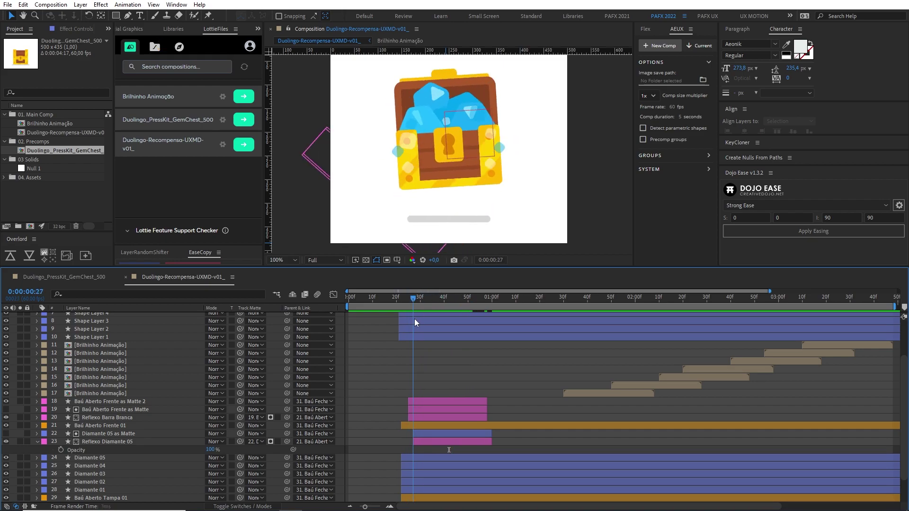
Add Rotation keyframes to Reflexo Diamante 05, tilting it to -16° at frame 46
click(423, 441)
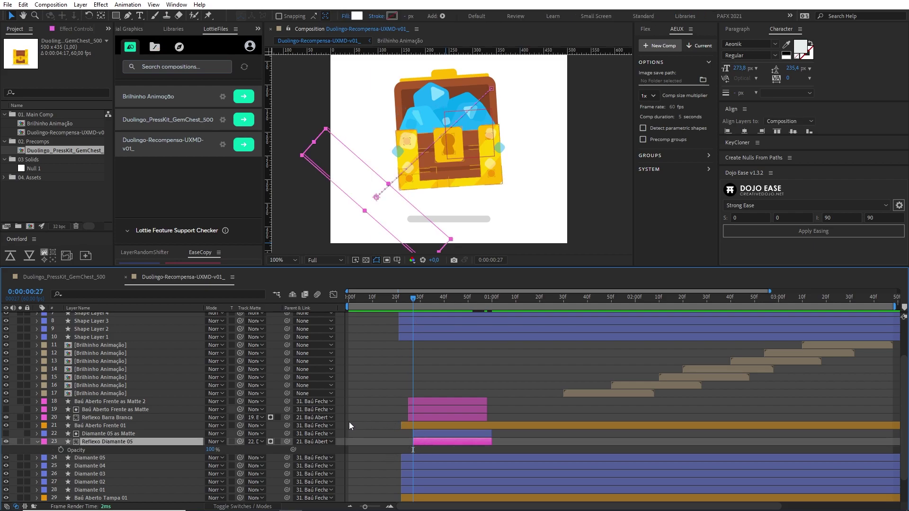
key(p)
key(shift+r)
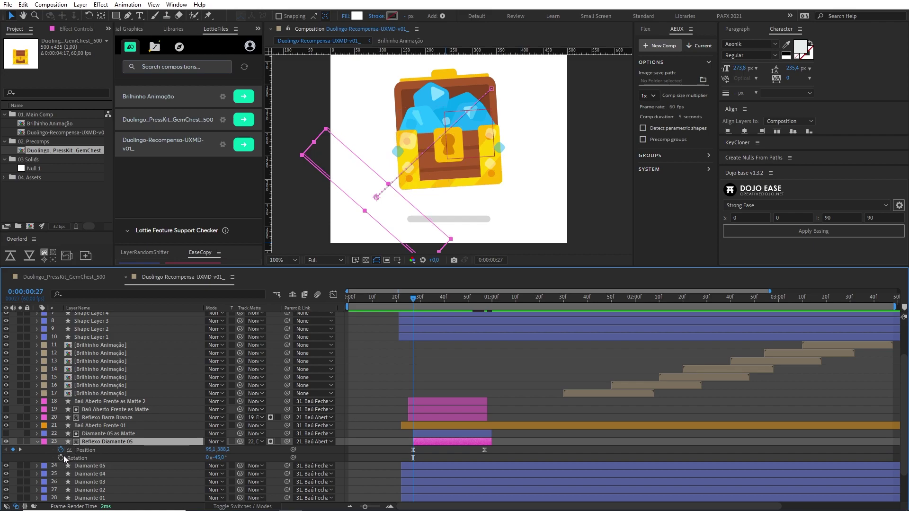
click(61, 458)
key(space)
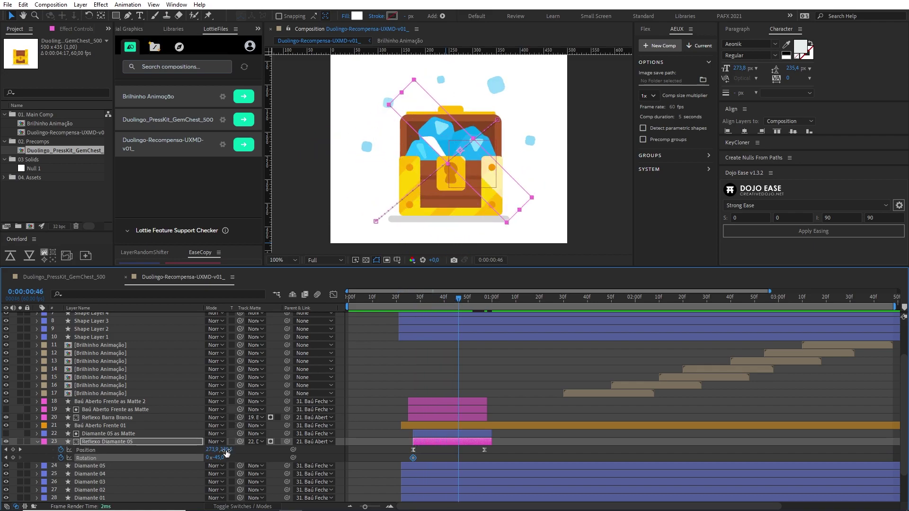
drag(226, 453, 256, 451)
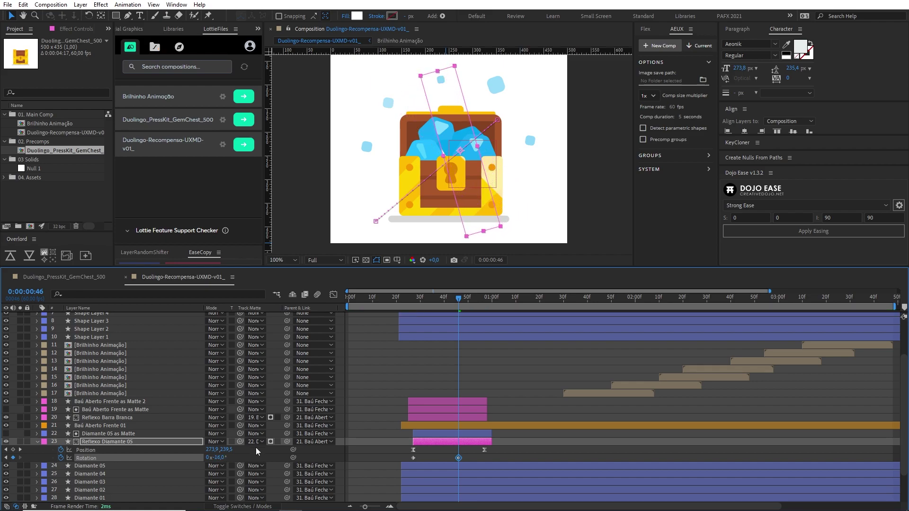
Preview the sweep, then change its rotation at frame 46 to +10°
drag(458, 298, 407, 314)
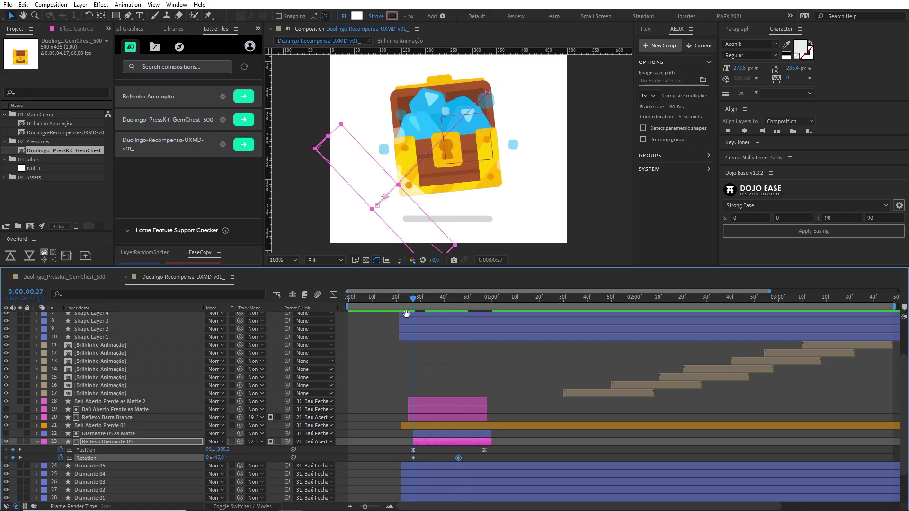
mouse_move(411, 302)
mouse_down()
mouse_move(450, 305)
mouse_move(443, 312)
mouse_up()
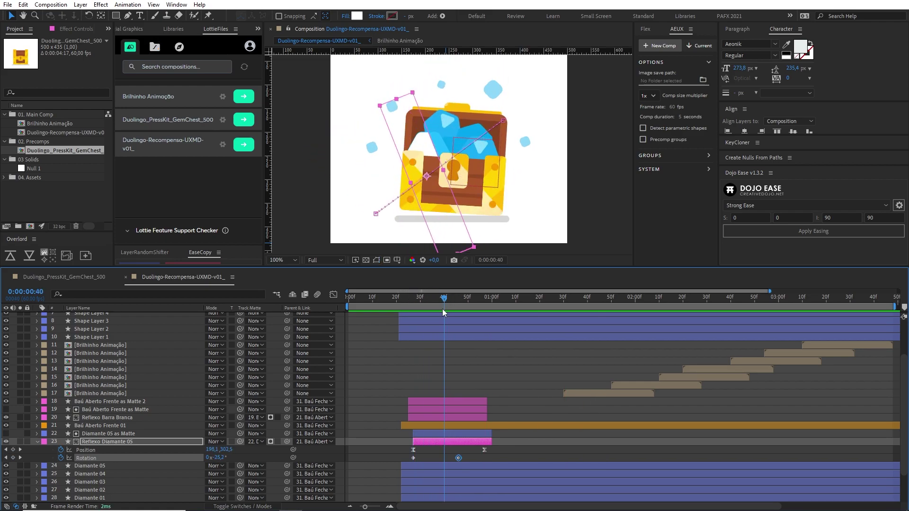
key(space)
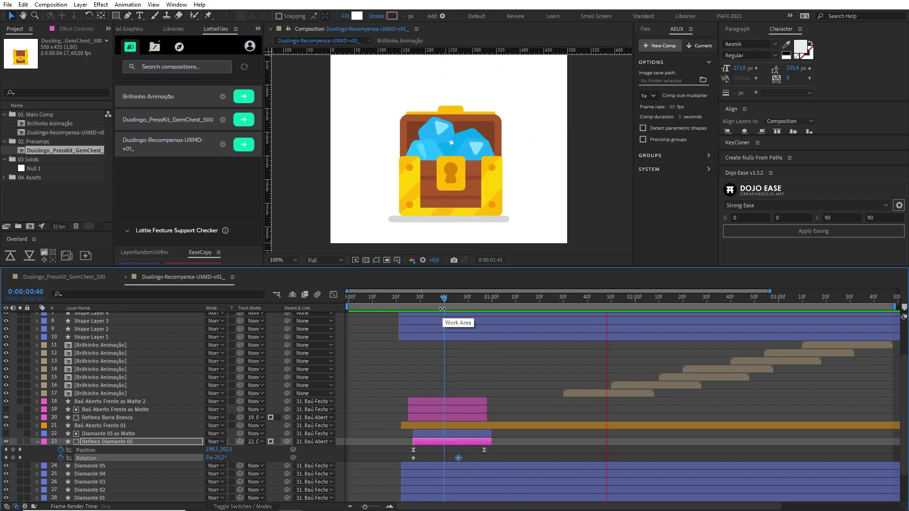
click(396, 297)
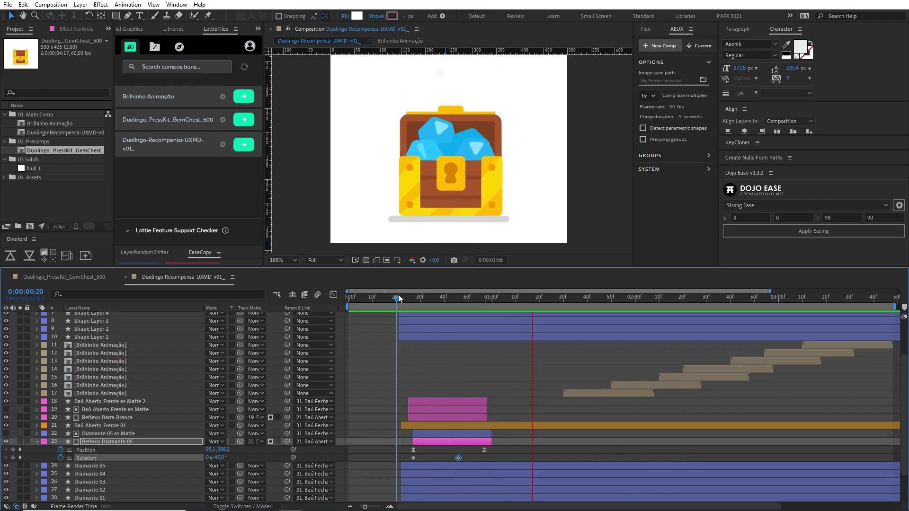
drag(398, 299, 456, 323)
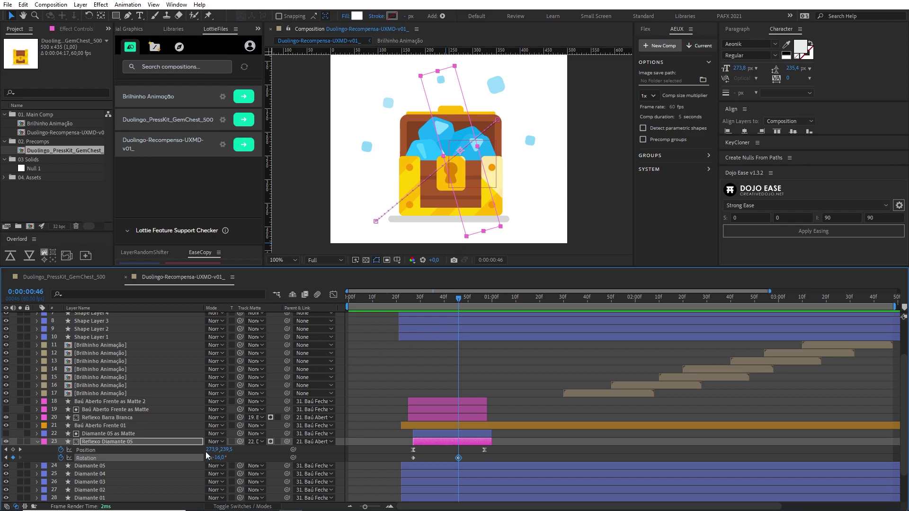
drag(220, 458, 237, 455)
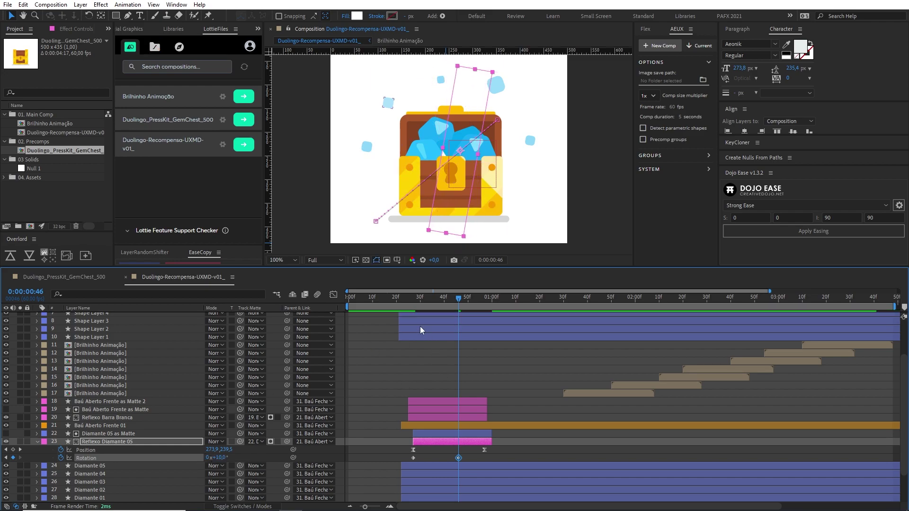
Move the rotation keyframes later so the swivel lines up with the crossing
drag(404, 300, 435, 305)
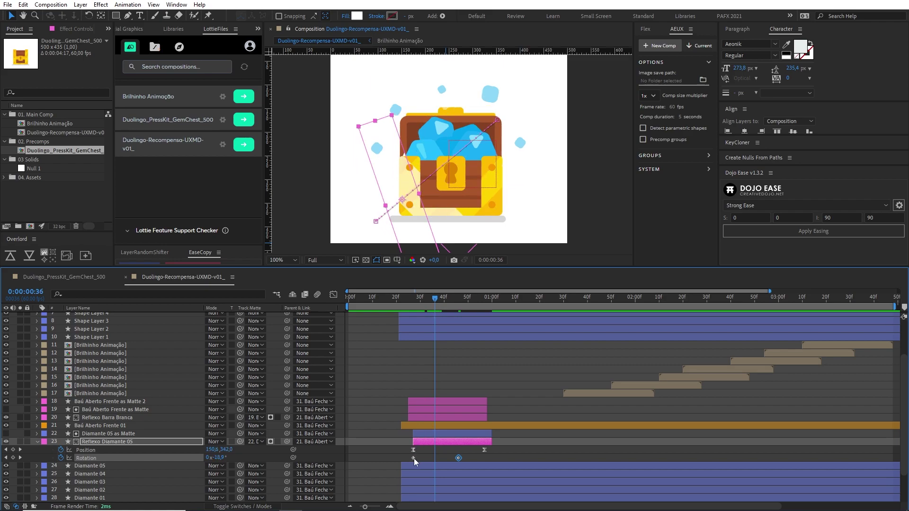
drag(414, 459, 466, 458)
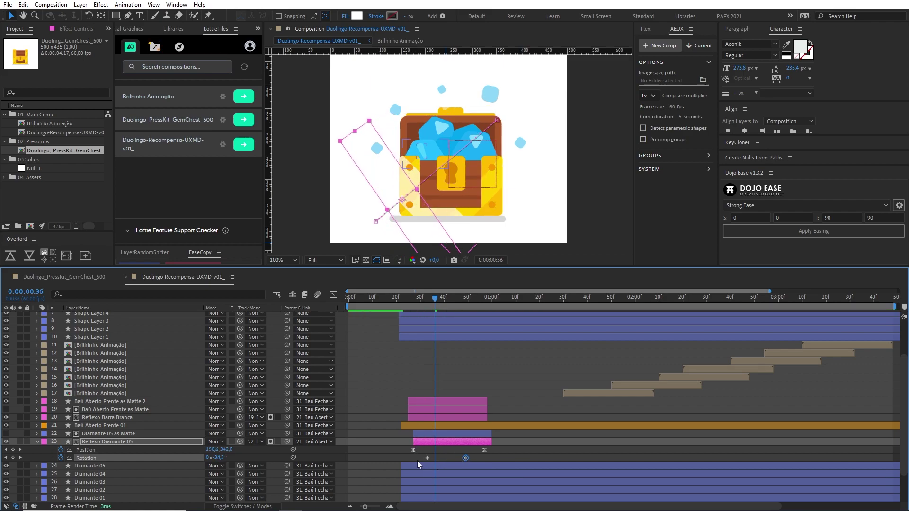
click(416, 459)
drag(411, 300, 415, 299)
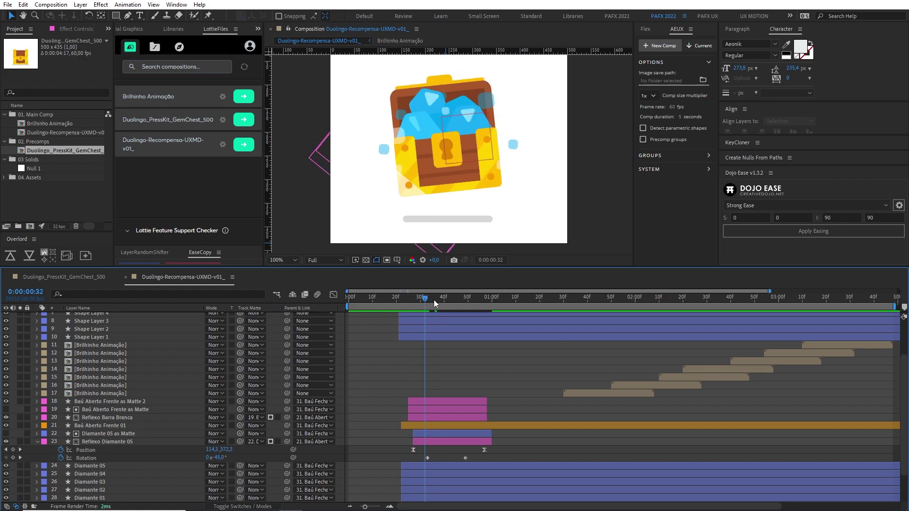
key(space)
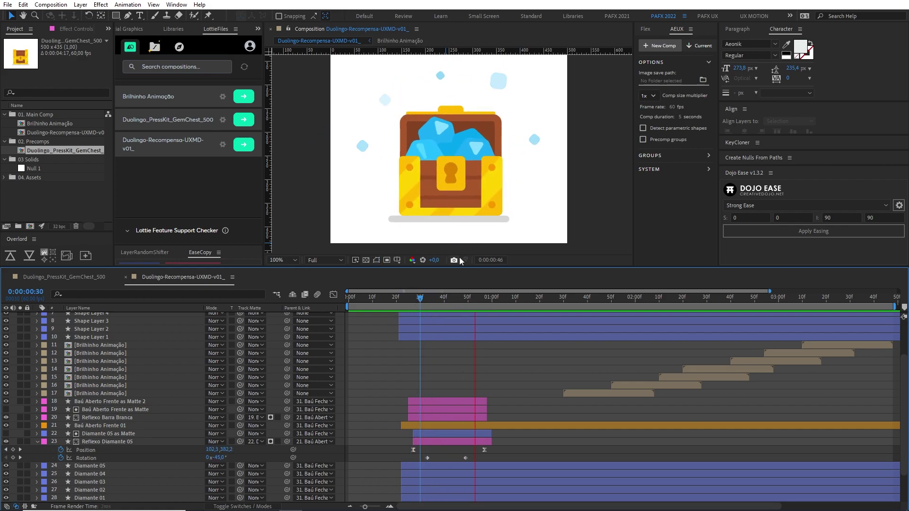
drag(420, 297, 439, 302)
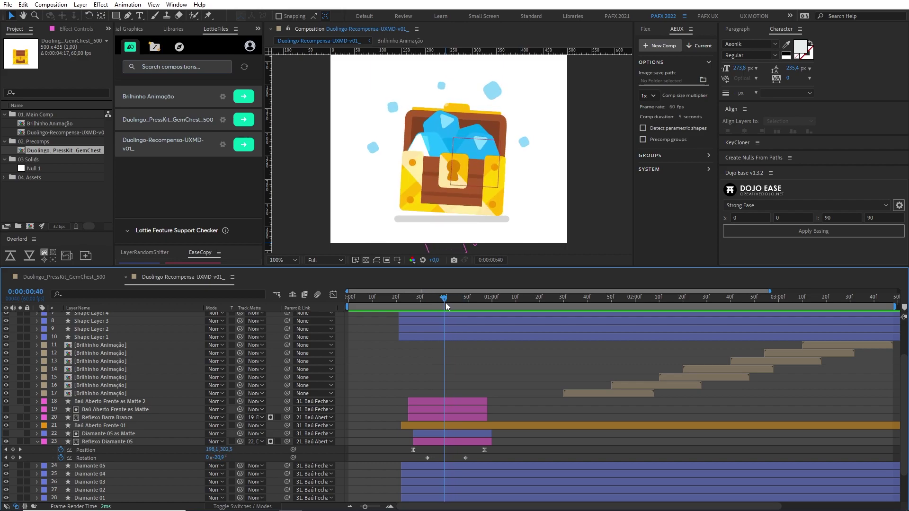
drag(439, 302, 465, 303)
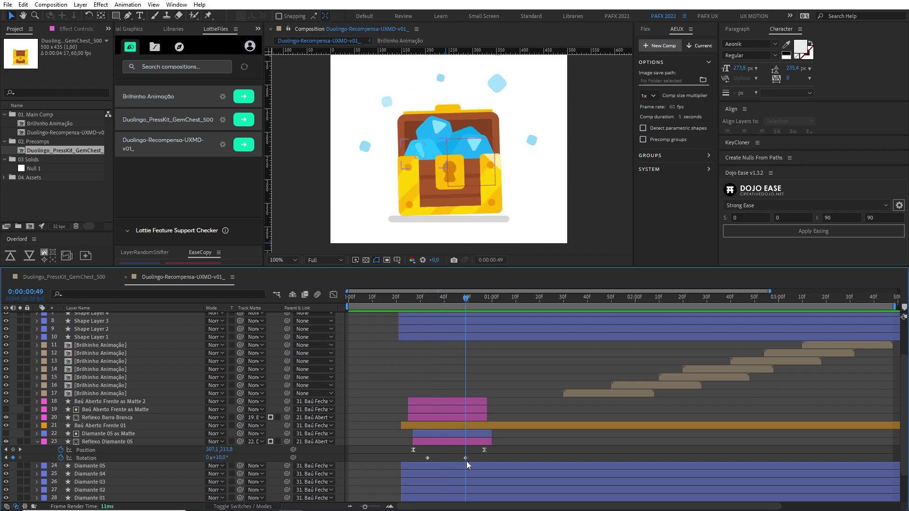
drag(466, 457, 475, 458)
click(408, 297)
Preview the rotating diamond sweep across frames 24 to 45
drag(411, 296, 442, 308)
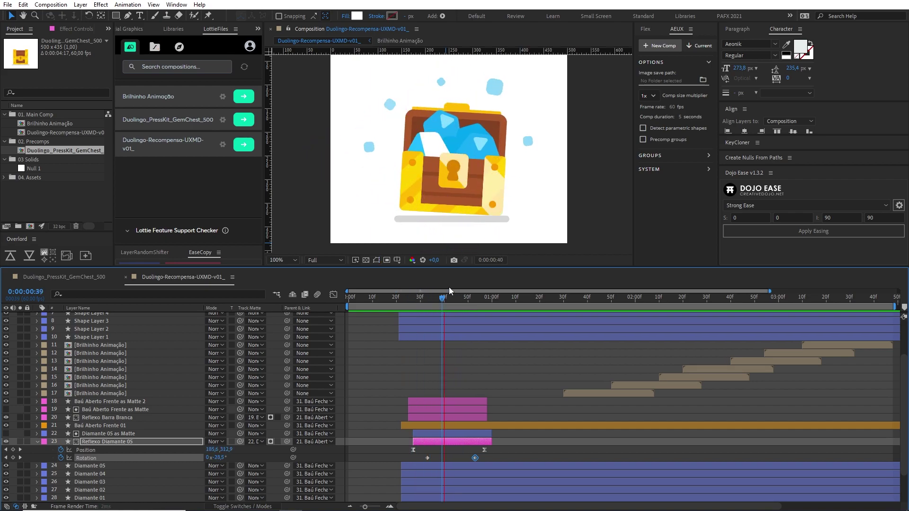
key(space)
click(406, 301)
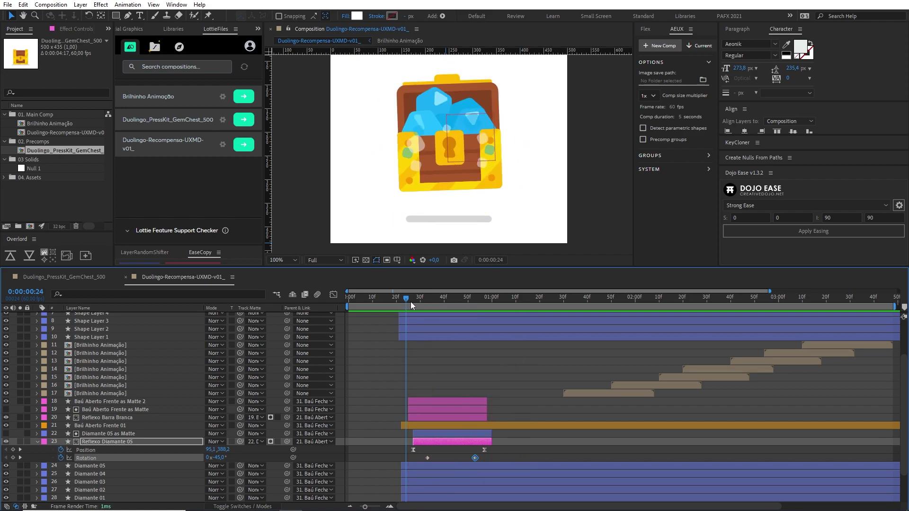
drag(407, 301, 442, 308)
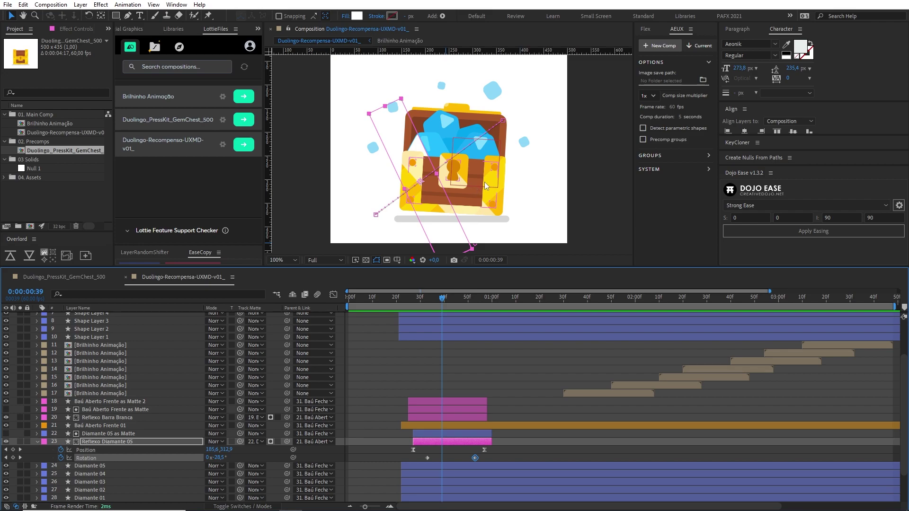
click(410, 299)
drag(410, 298, 455, 299)
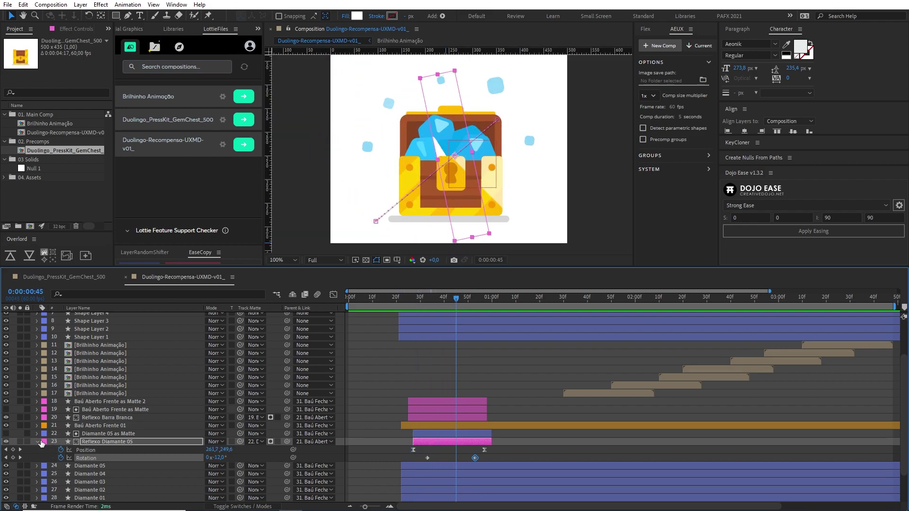
Collapse the sweep's properties and locate the Diamante 01 layer in the stack
key(u)
scroll(322, 391, down, 3)
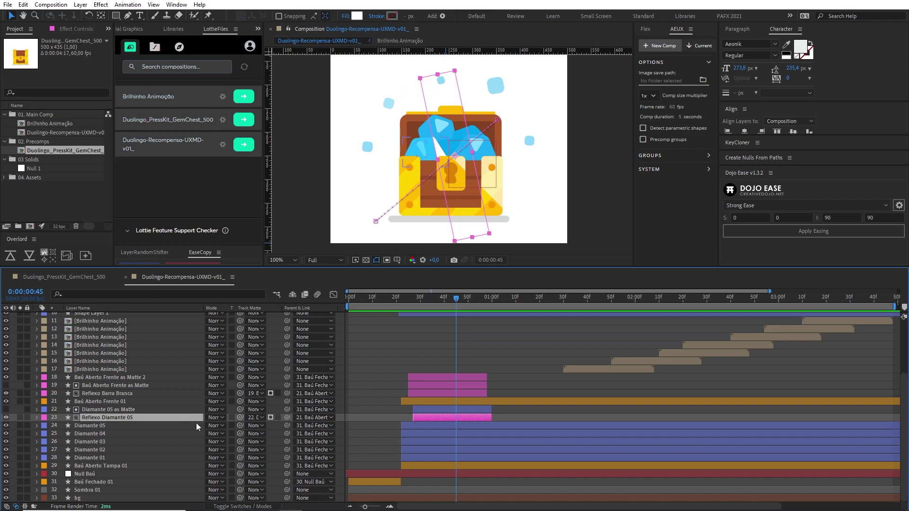
click(90, 440)
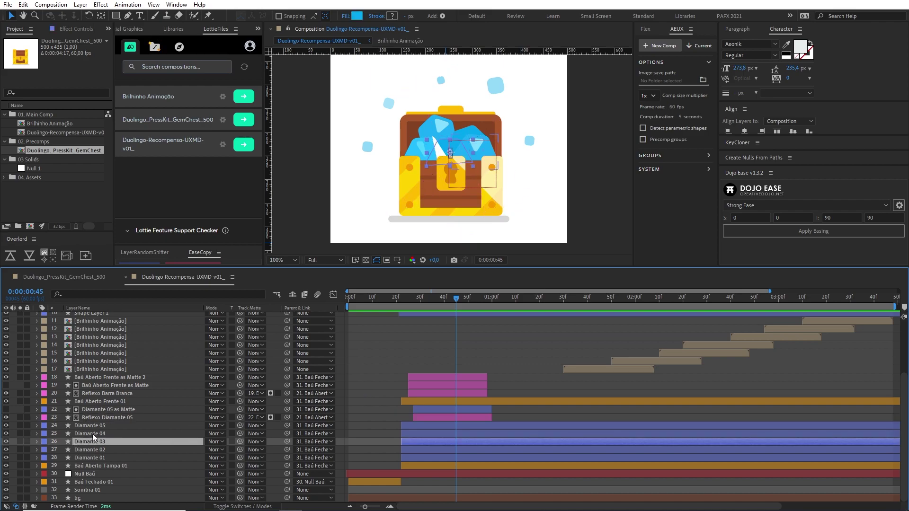
click(93, 433)
click(100, 457)
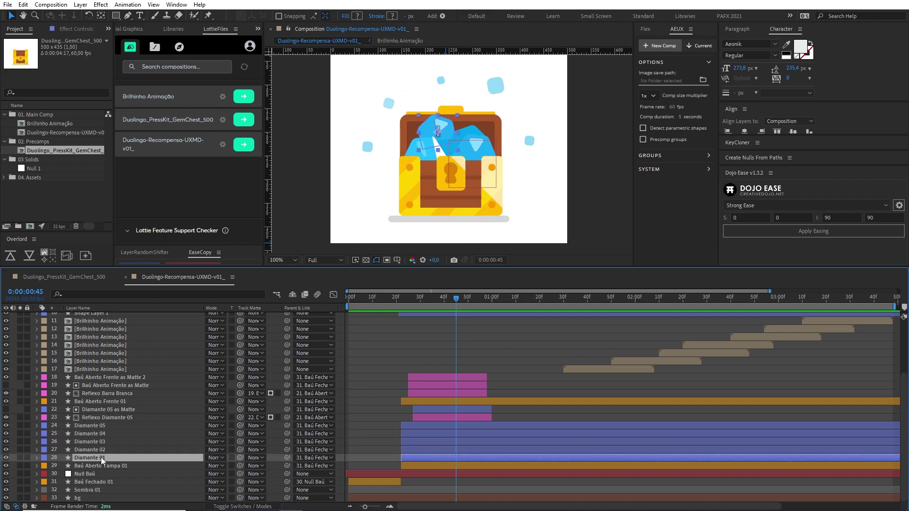
click(107, 418)
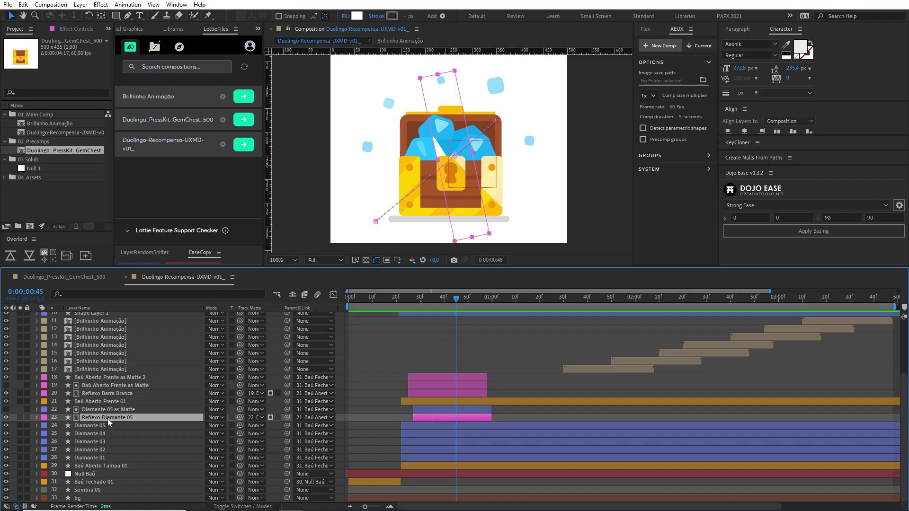
Duplicate the sweep as 'Reflexo Diamante 01' above Diamante 01 with Track Matte set to None
key(ctrl+d)
key(Return)
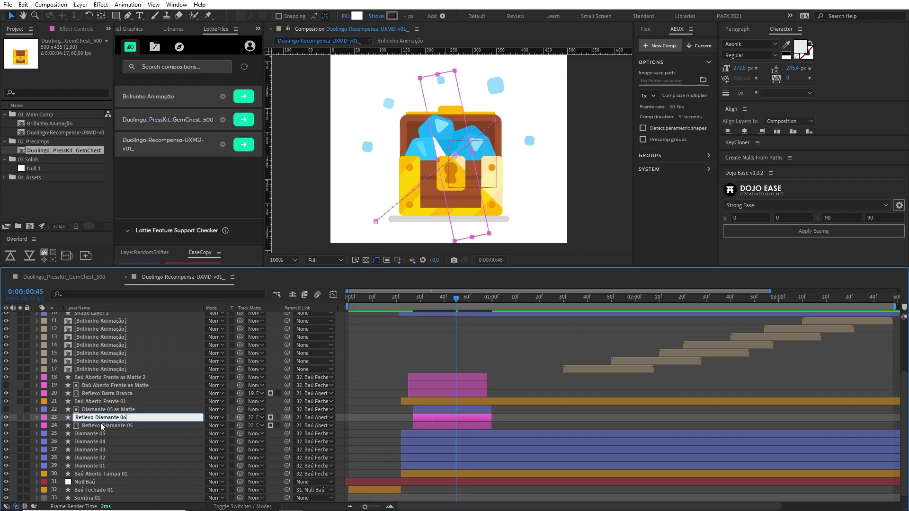
key(BackSpace)
text(1)
key(Return)
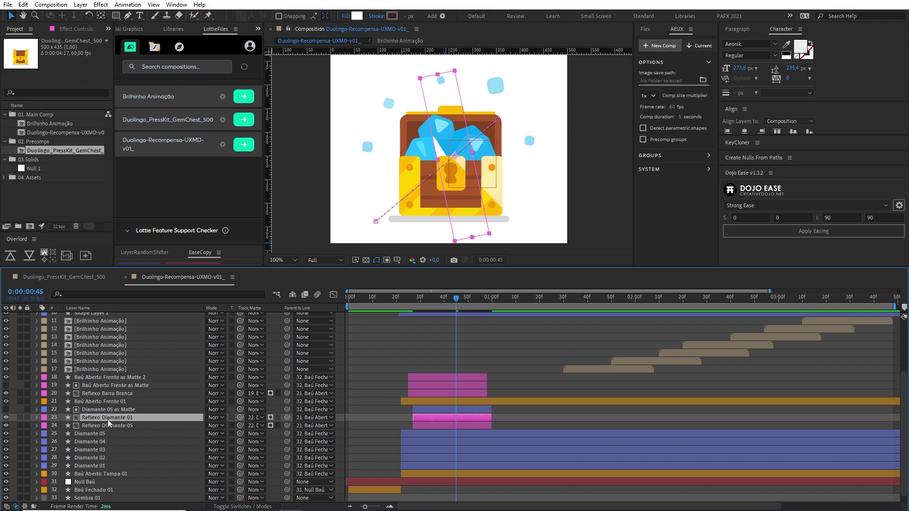
drag(108, 420, 129, 460)
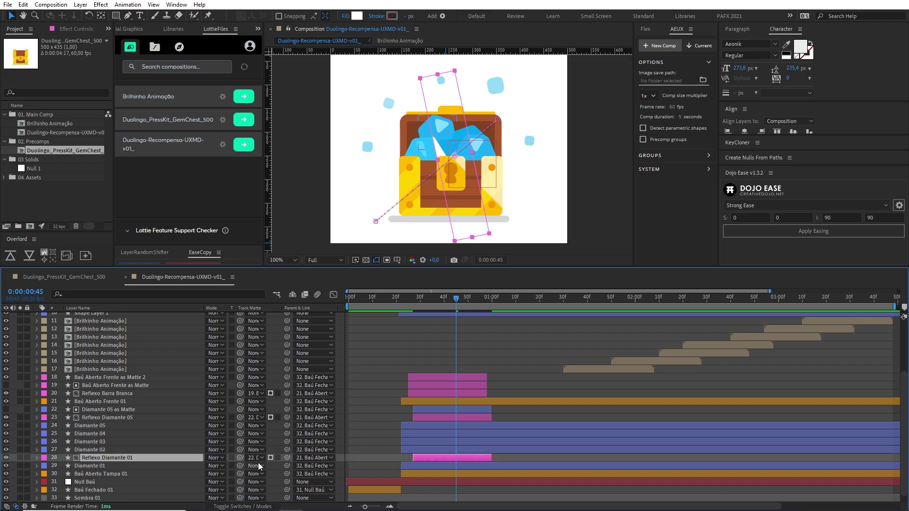
click(258, 460)
click(306, 91)
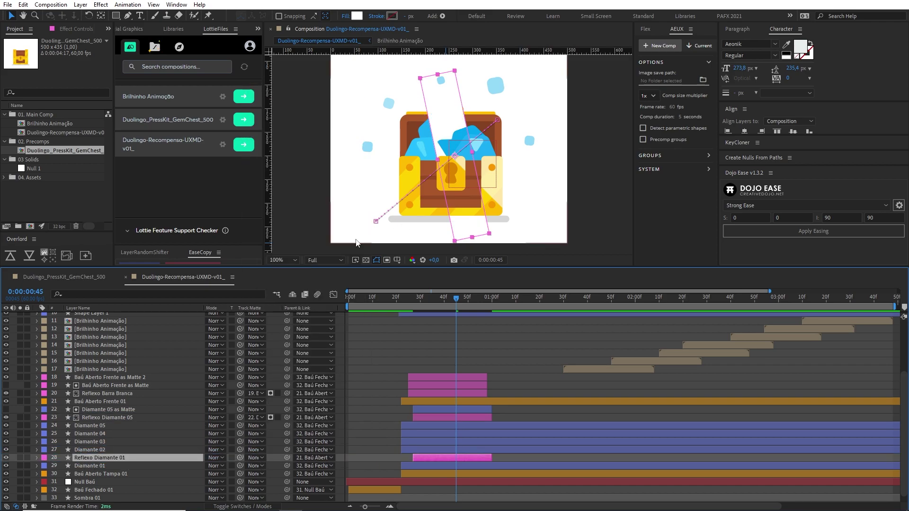
Duplicate Diamante 01 as 'Diamante 01 as Matte' and place it above the reflection
click(100, 464)
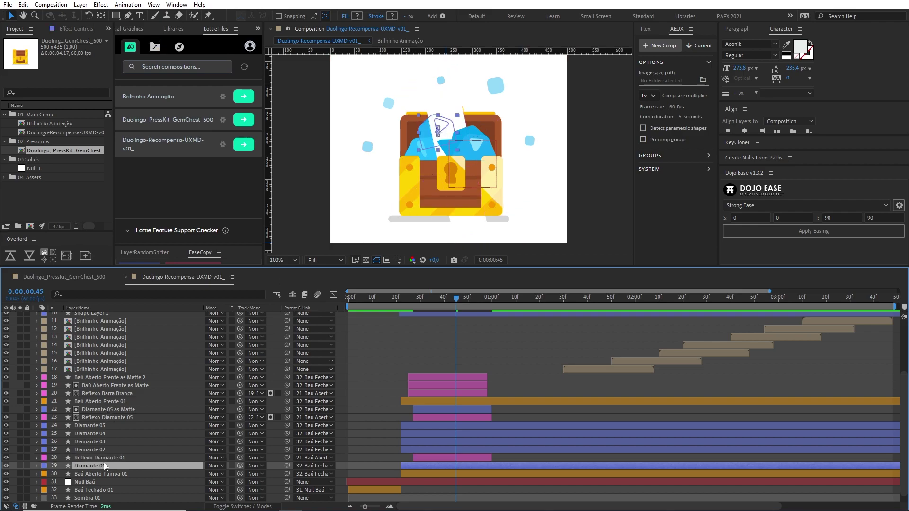
key(ctrl+d)
key(Return)
text(Matte)
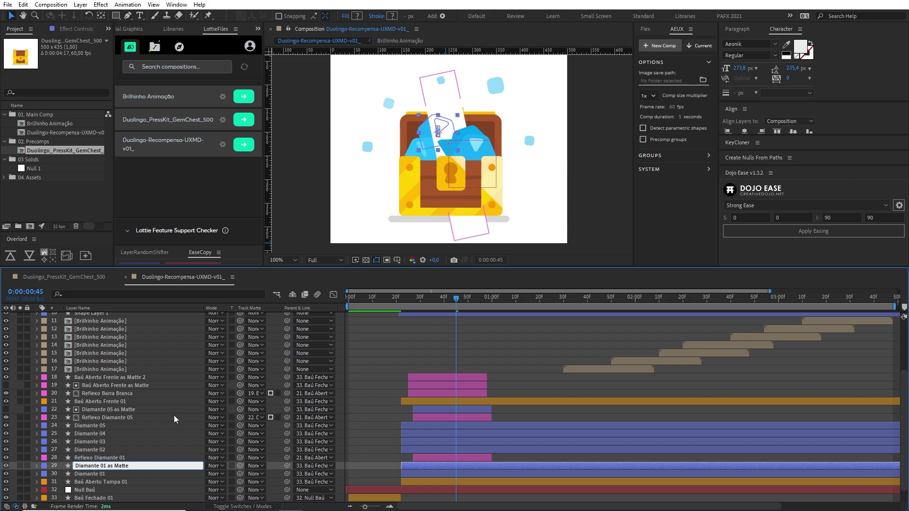
key(Return)
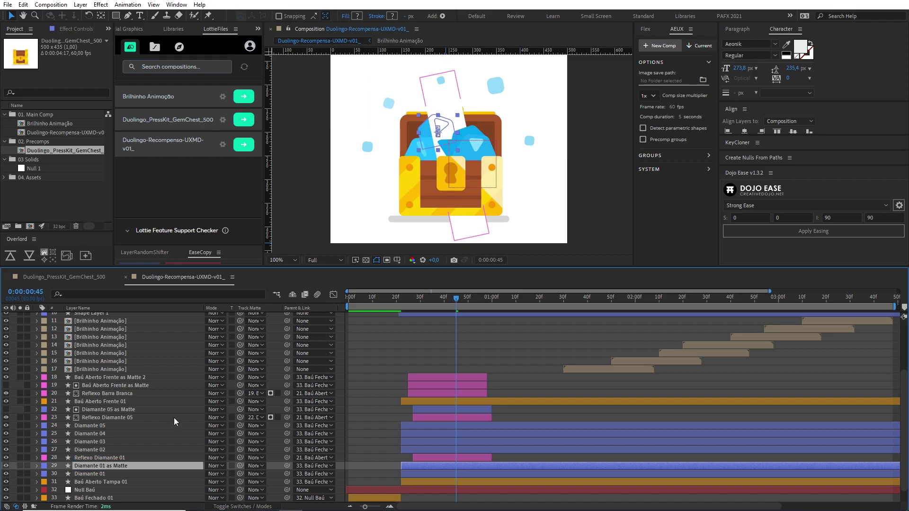
drag(149, 467, 149, 456)
Set Reflexo Diamante 01's track matte to Diamante 01 as Matte
click(263, 465)
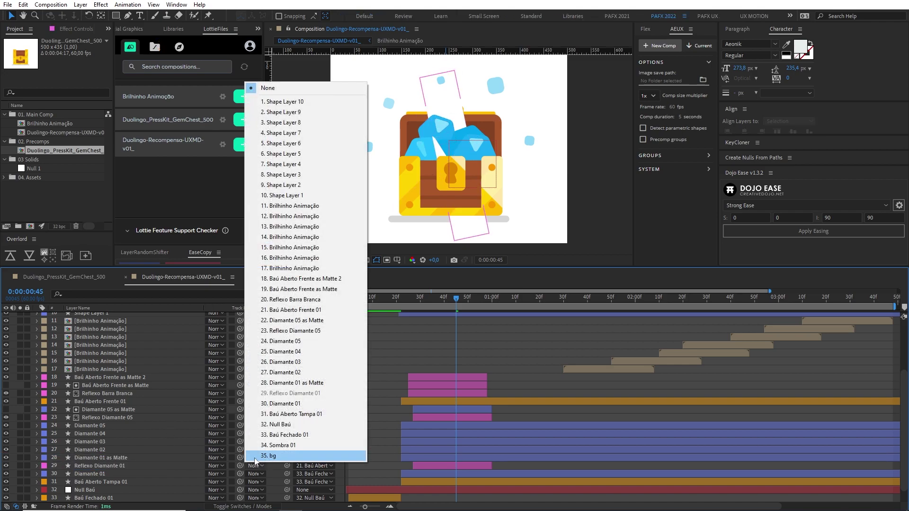
click(133, 461)
click(143, 466)
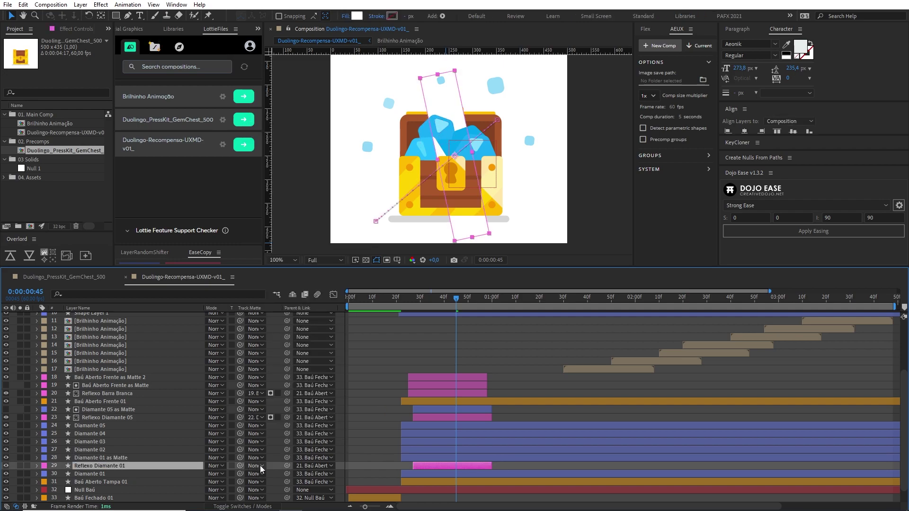
click(260, 465)
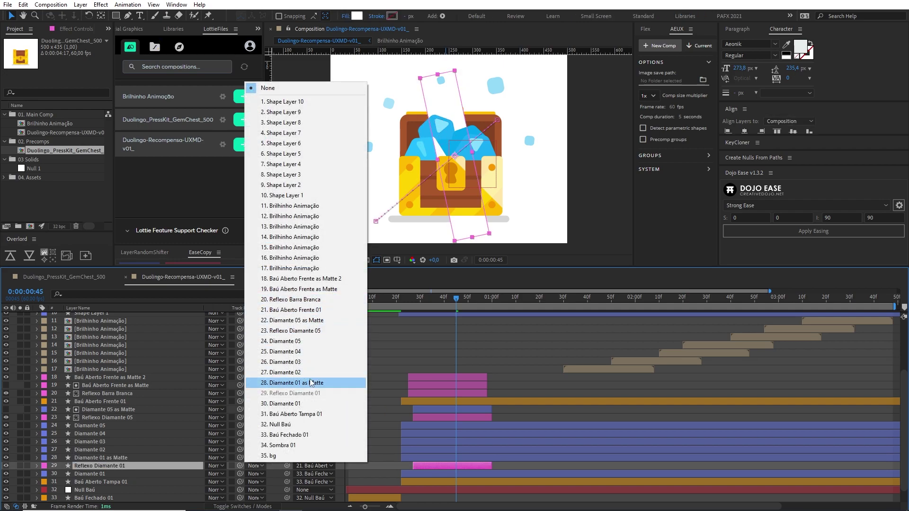
click(293, 383)
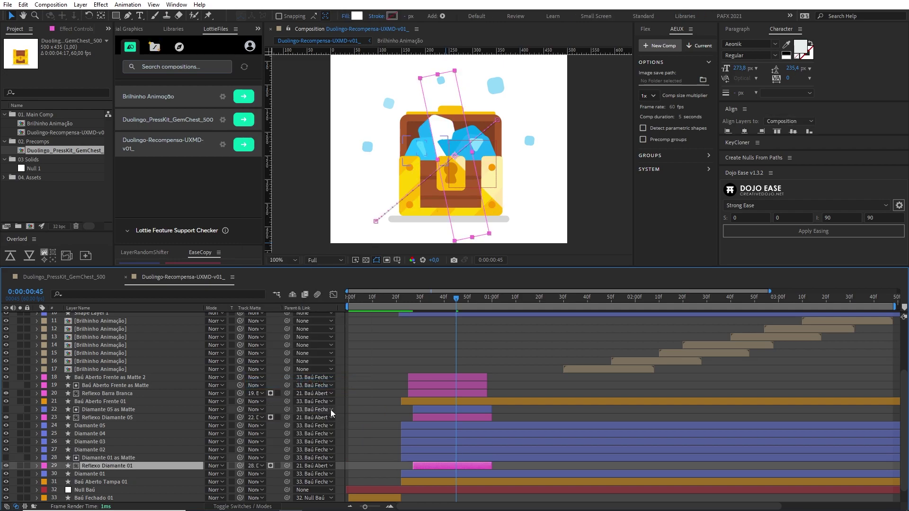
Trim the Diamante 01 matte and reflection layers to end at frame 59
click(414, 299)
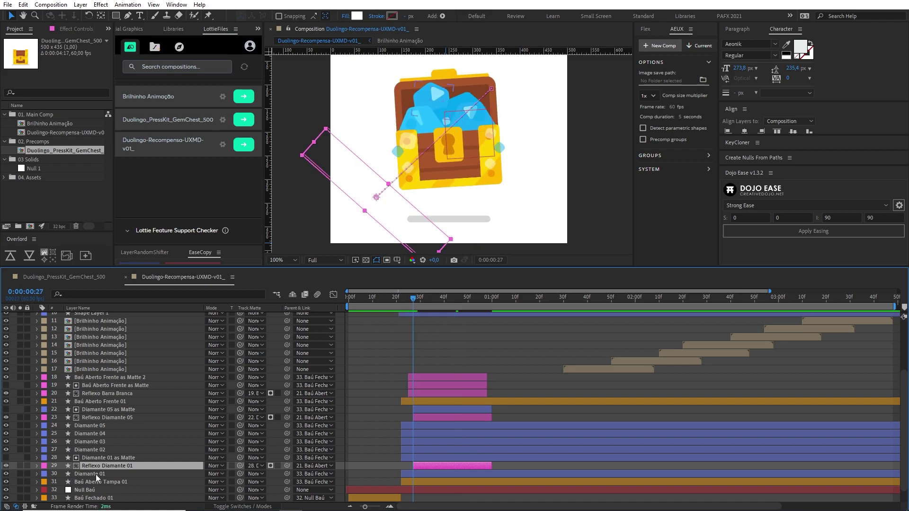
shift+click(122, 458)
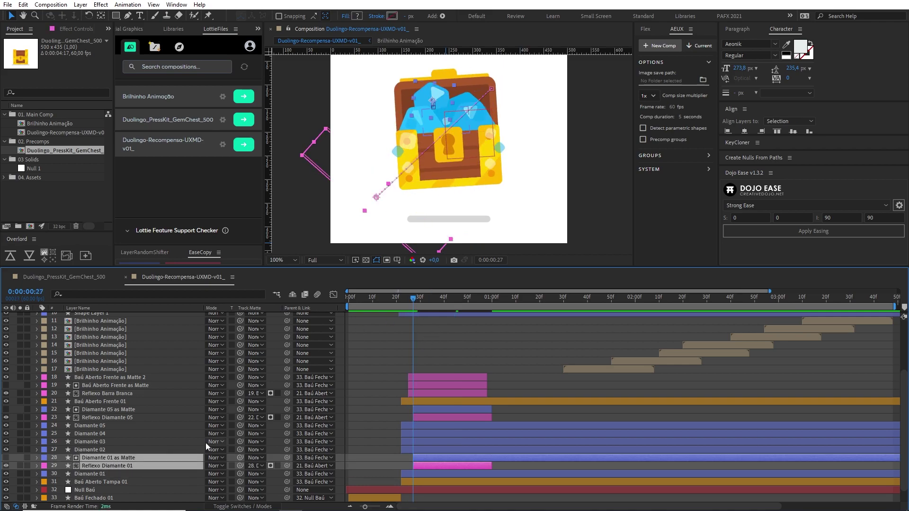
click(489, 299)
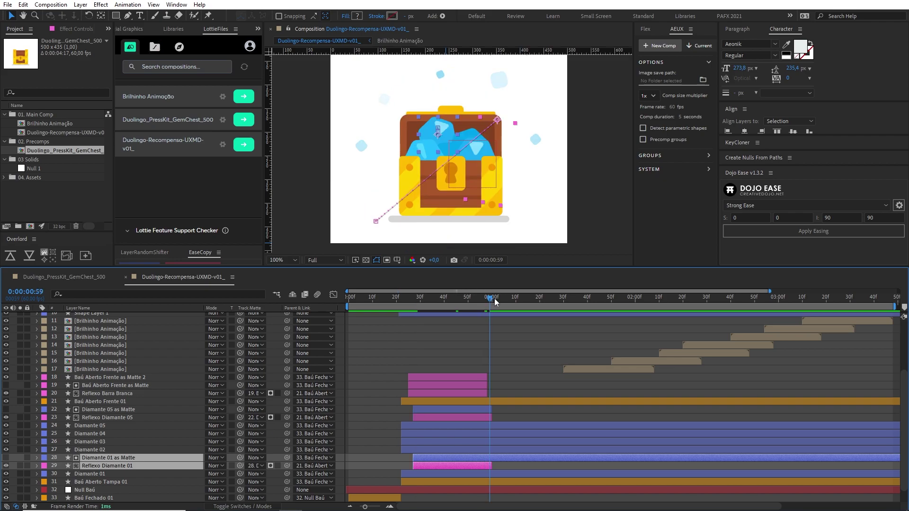
click(494, 299)
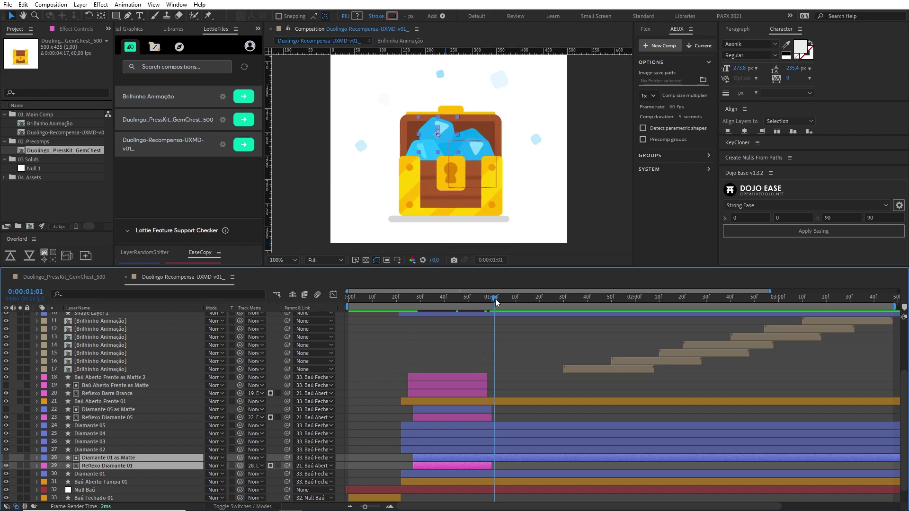
key(Page_Up)
click(508, 465)
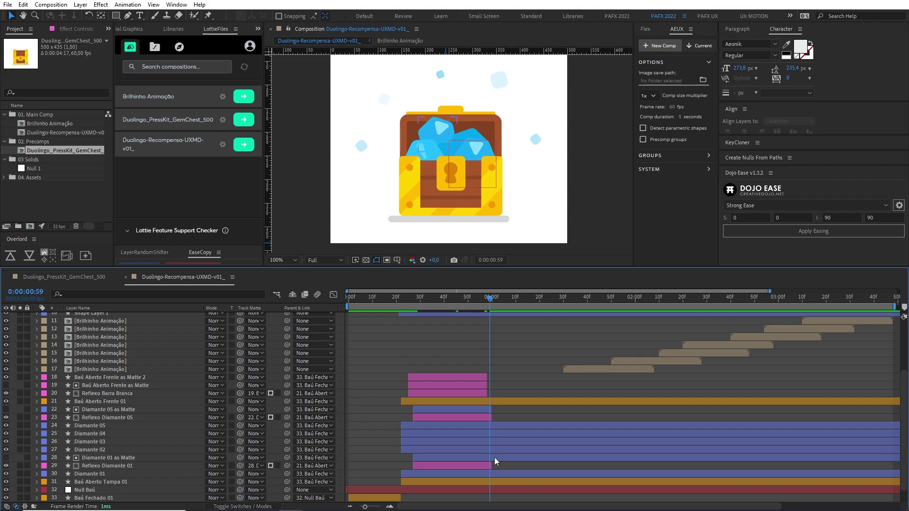
click(494, 457)
shift+click(486, 466)
key(alt+bracketright)
key(F2)
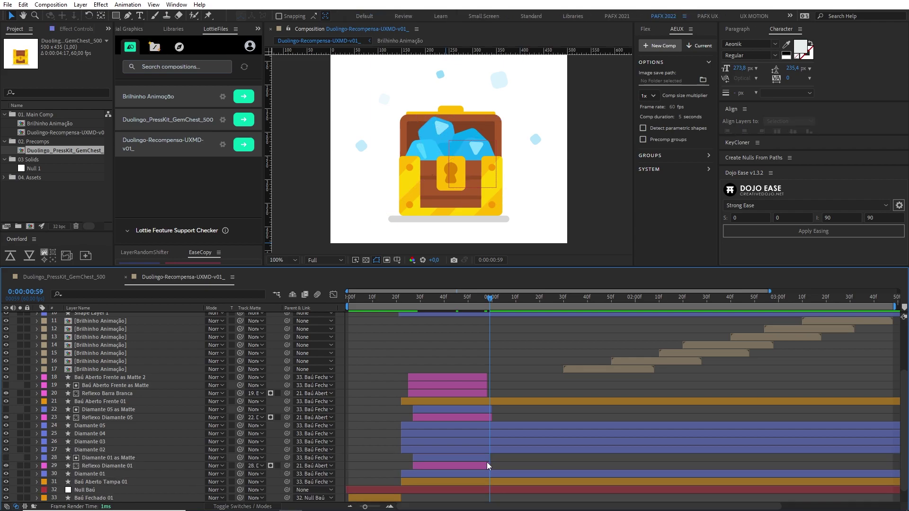
Give the four Diamante 05 and 01 matte and reflection layers the Fuchsia label colour
click(438, 409)
shift+click(439, 416)
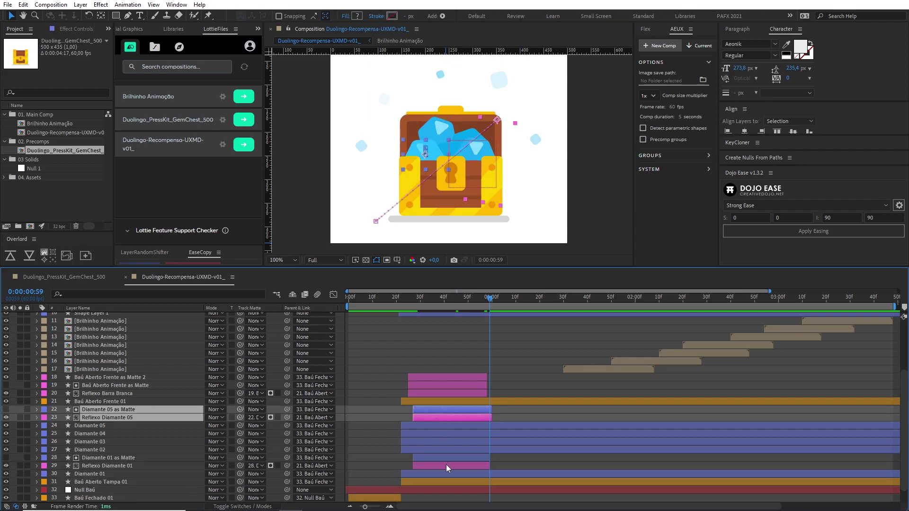
shift+click(443, 458)
shift+click(433, 466)
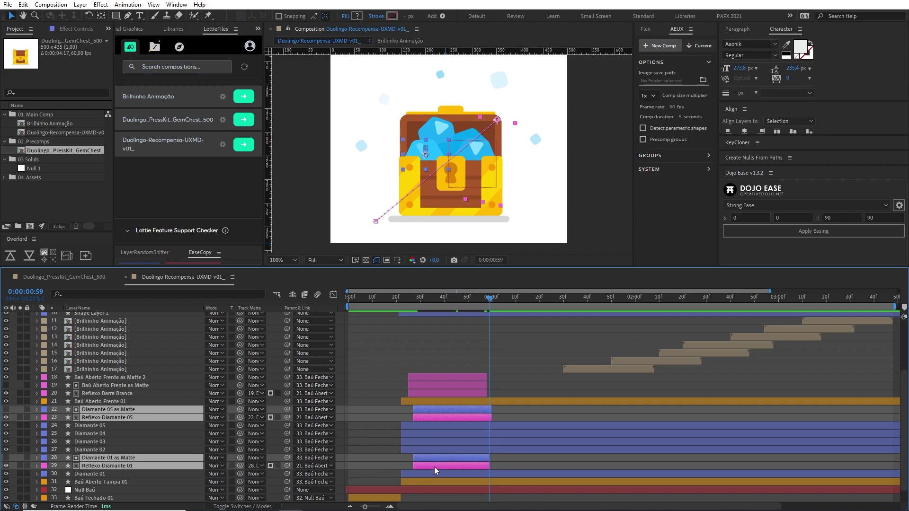
click(43, 461)
click(76, 410)
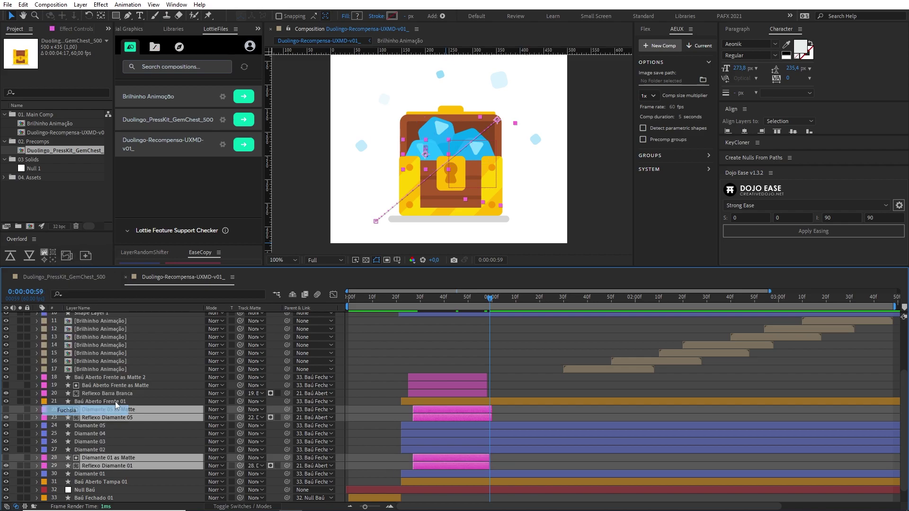
click(377, 464)
Shift the Diamante 01 matte and reflection pair slightly later and scrub to review timing
drag(405, 297, 445, 311)
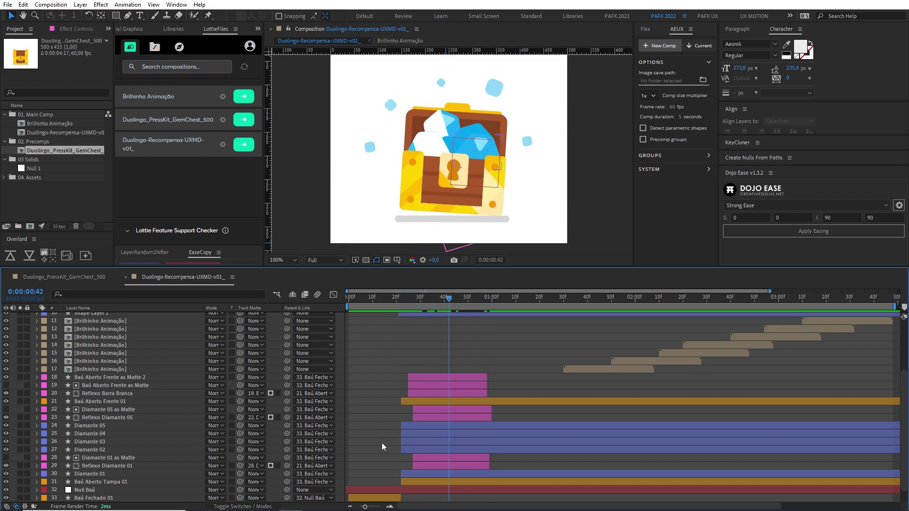
click(424, 457)
shift+click(422, 464)
drag(423, 465, 427, 465)
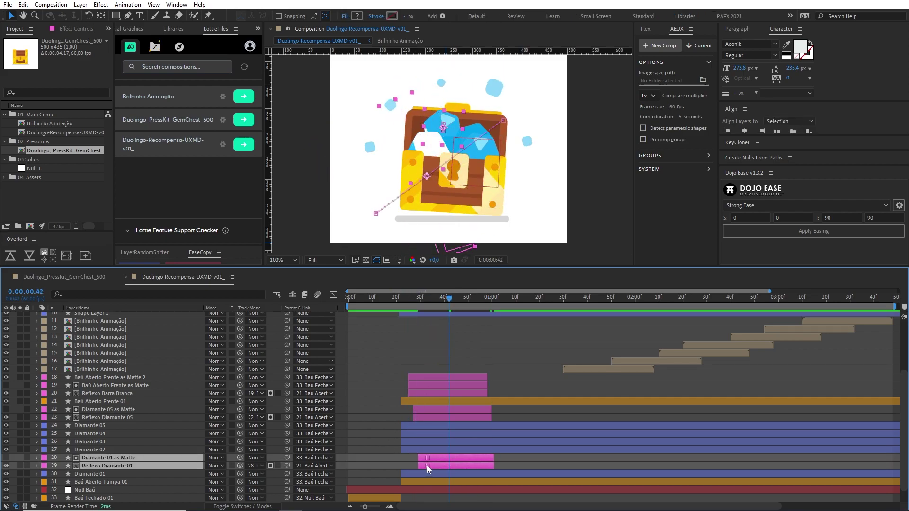
mouse_move(415, 302)
mouse_down()
mouse_move(479, 302)
mouse_move(390, 295)
mouse_move(475, 303)
mouse_move(464, 306)
mouse_up()
drag(428, 303, 402, 325)
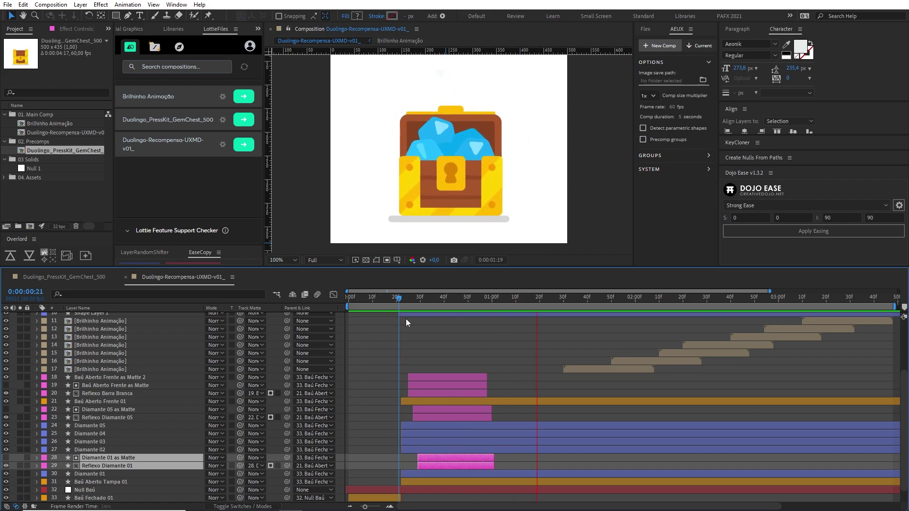
mouse_move(403, 298)
mouse_down()
mouse_move(381, 308)
mouse_move(472, 323)
mouse_move(443, 298)
mouse_up()
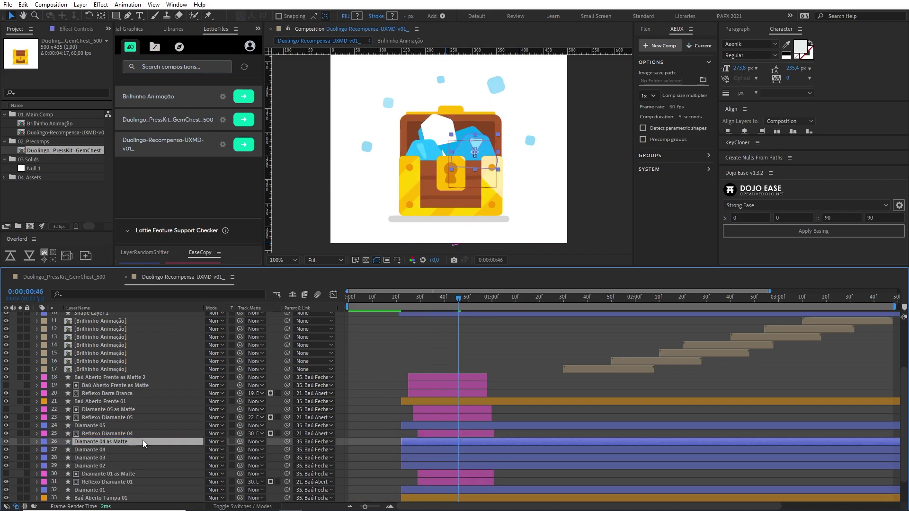
Matte Reflexo Diamante 04 to Diamante 04 as Matte
click(256, 442)
click(293, 307)
mouse_move(465, 303)
mouse_down()
mouse_move(493, 298)
mouse_move(439, 298)
mouse_up()
key(u)
Paste a Reflexo Diamante 02 sweep above Diamante 02, matte it to Diamante 02 as matte, and preview
key(ctrl+v)
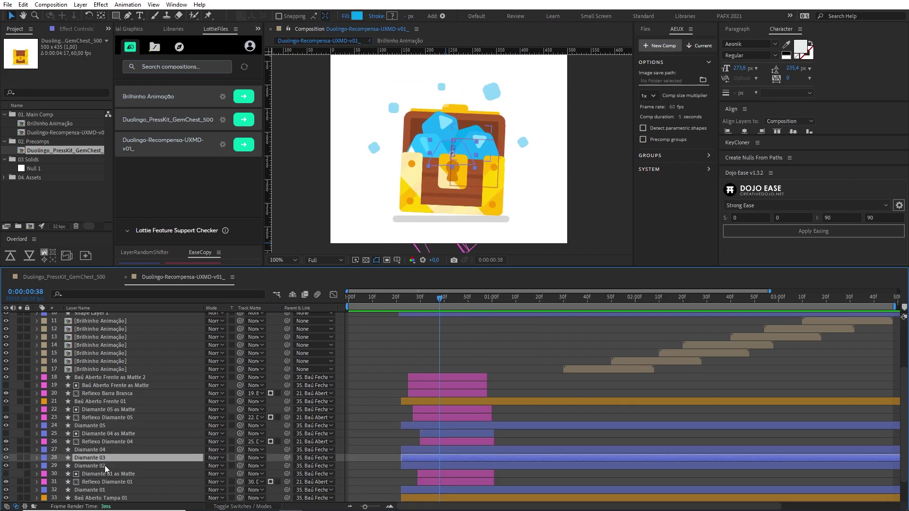
drag(142, 442, 136, 459)
click(256, 474)
click(324, 359)
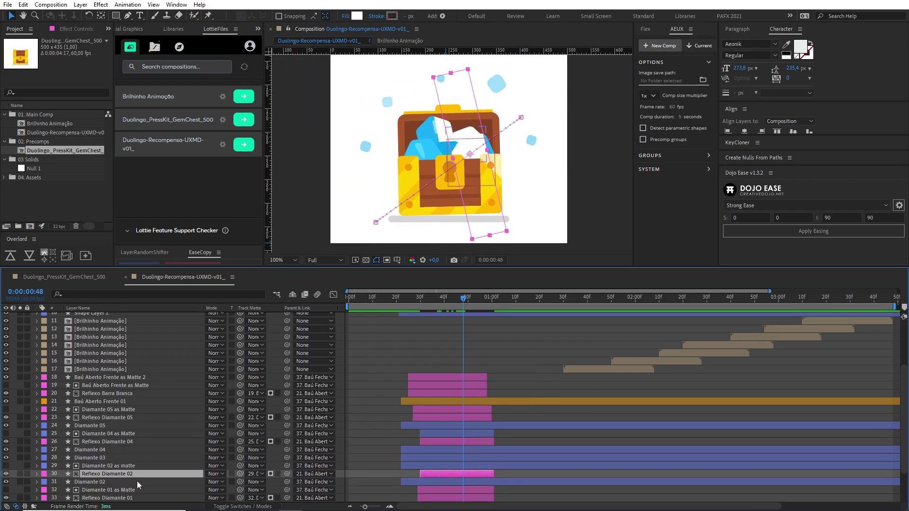
key(space)
drag(464, 298, 397, 299)
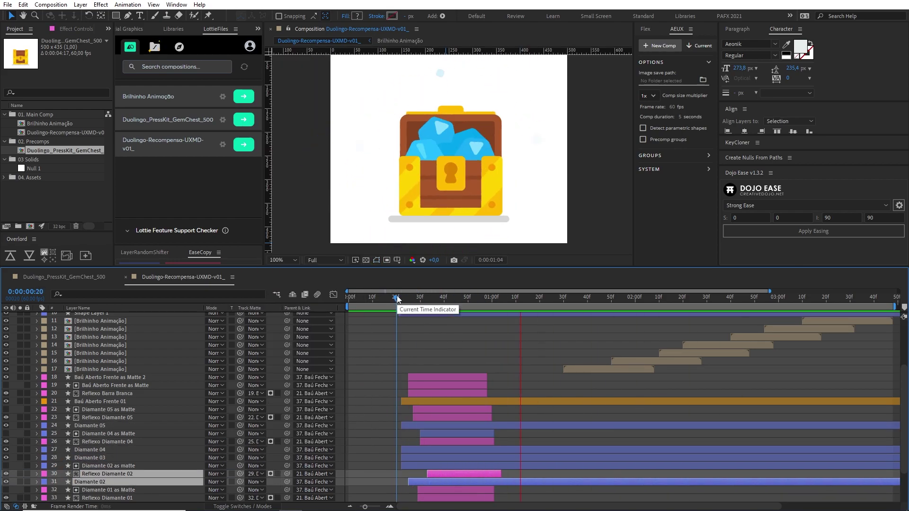
key(space)
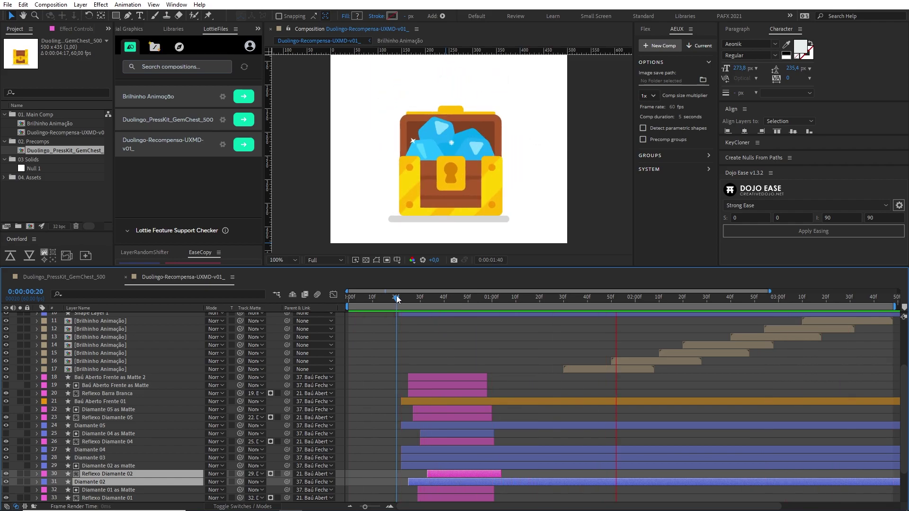
drag(397, 299, 645, 297)
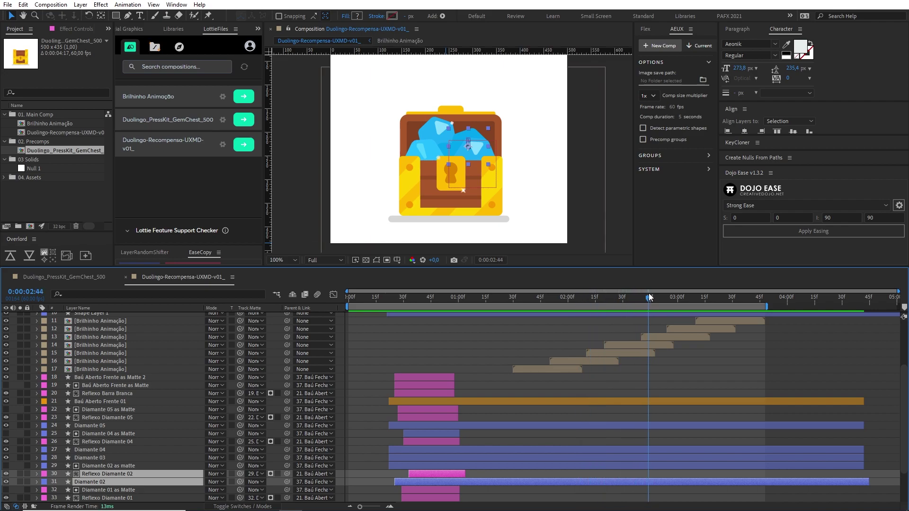
Trim Diamante 02 to run from frame 33 to 1:04, alongside Reflexo Diamante 02
scroll(417, 414, down, 3)
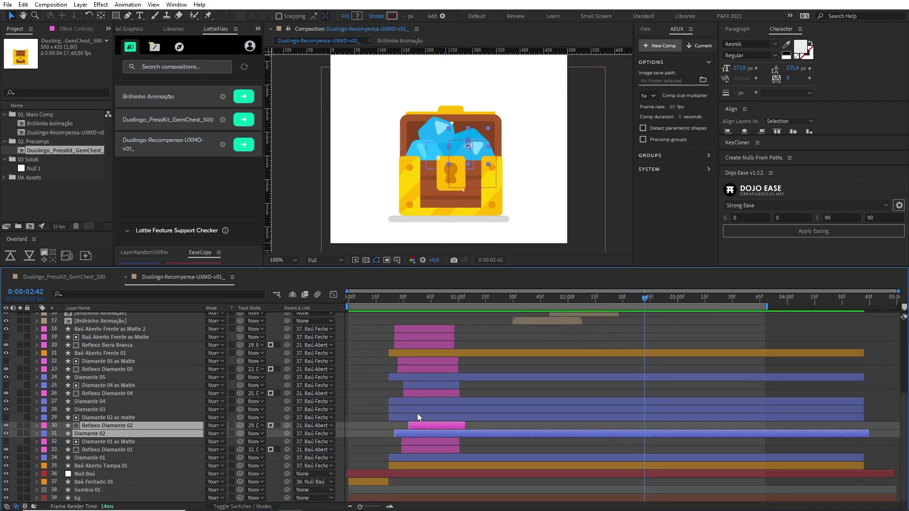
drag(399, 297, 409, 306)
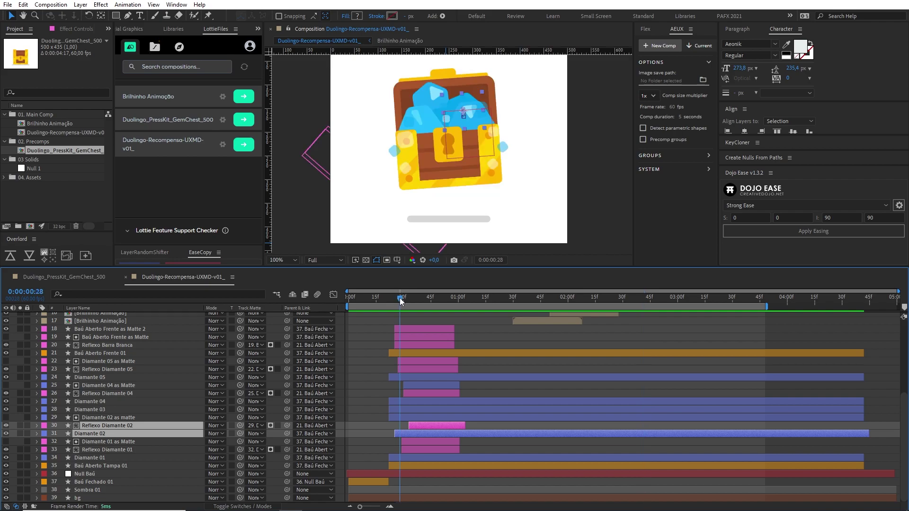
click(410, 426)
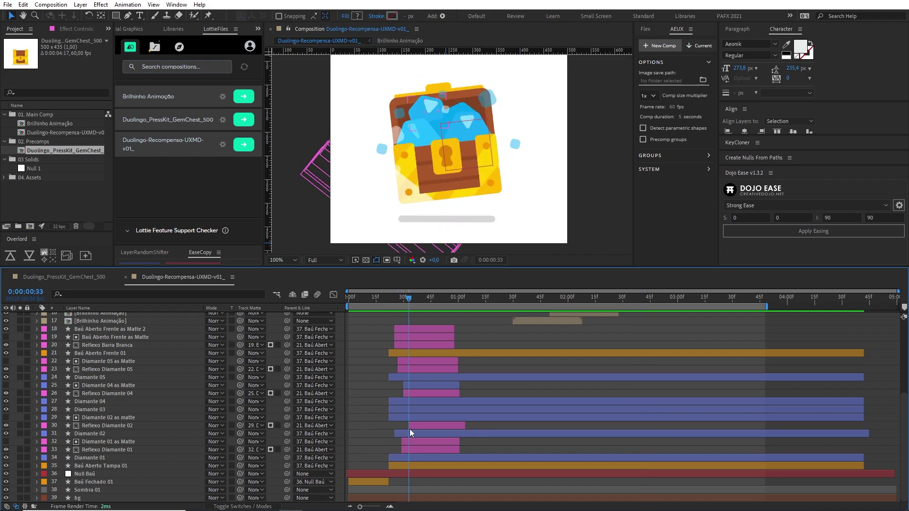
click(427, 433)
key(alt+bracketleft)
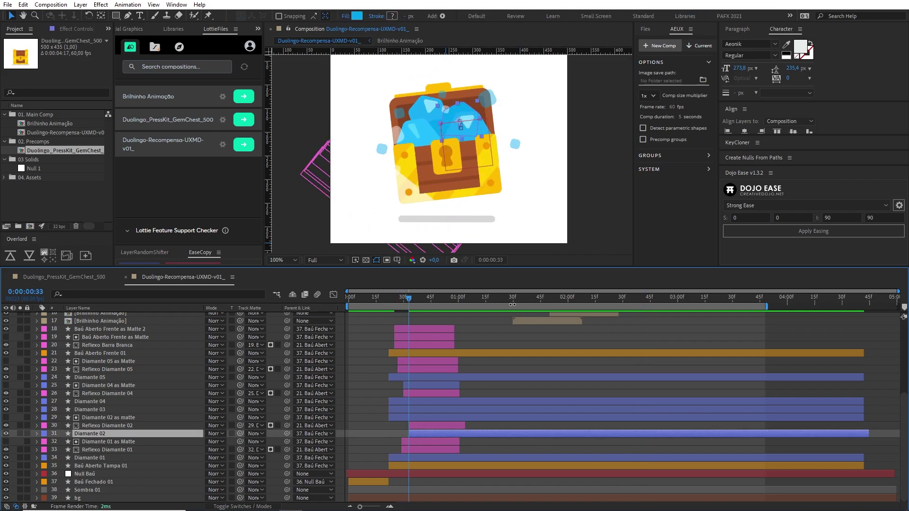
click(465, 297)
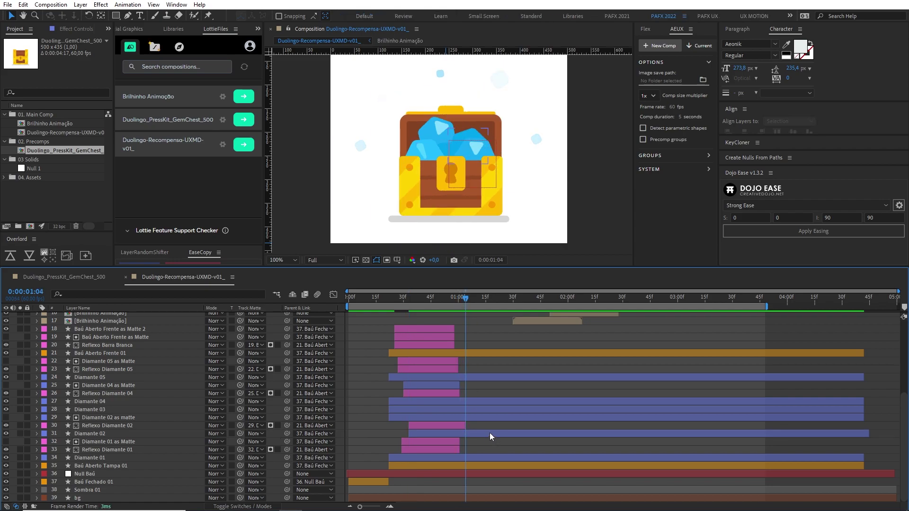
key(alt+bracketright)
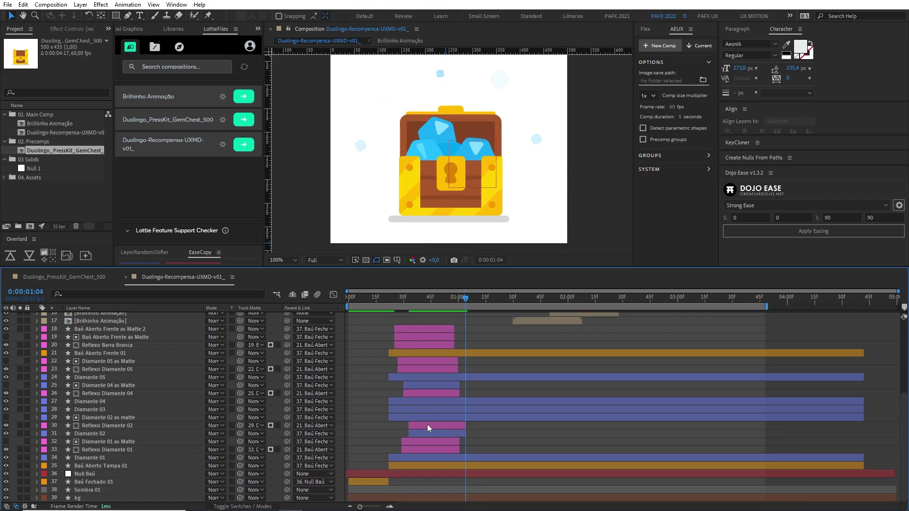
shift+click(427, 424)
Label the Diamante 02 layers 30–31 and the Diamante 04 layers 25–26 Fuchsia
click(41, 434)
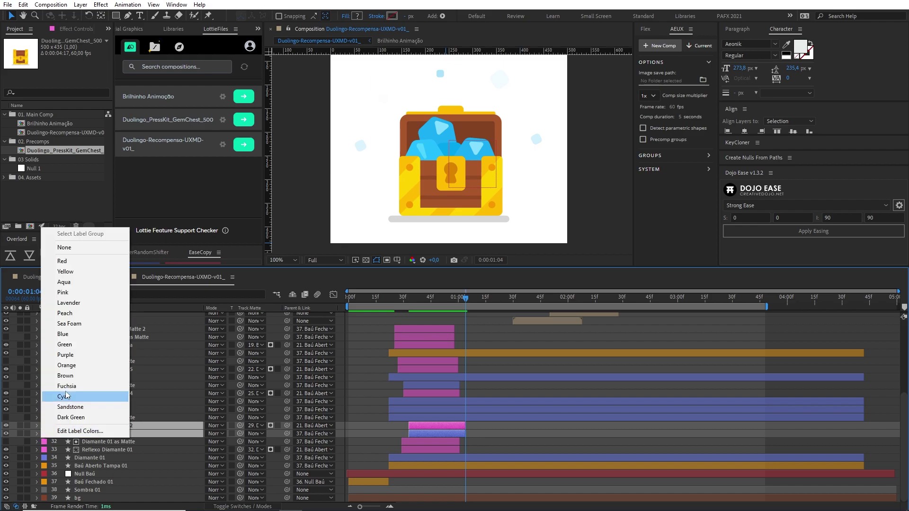
click(66, 387)
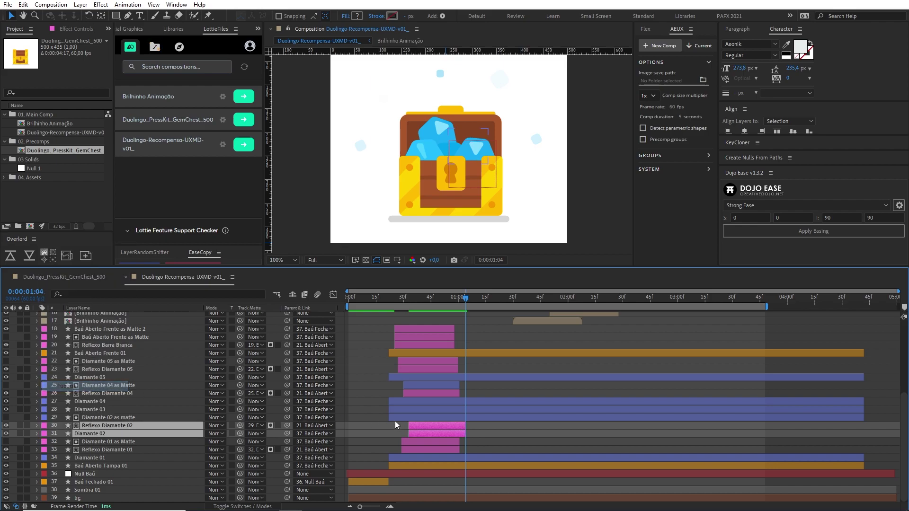
click(431, 385)
shift+click(83, 396)
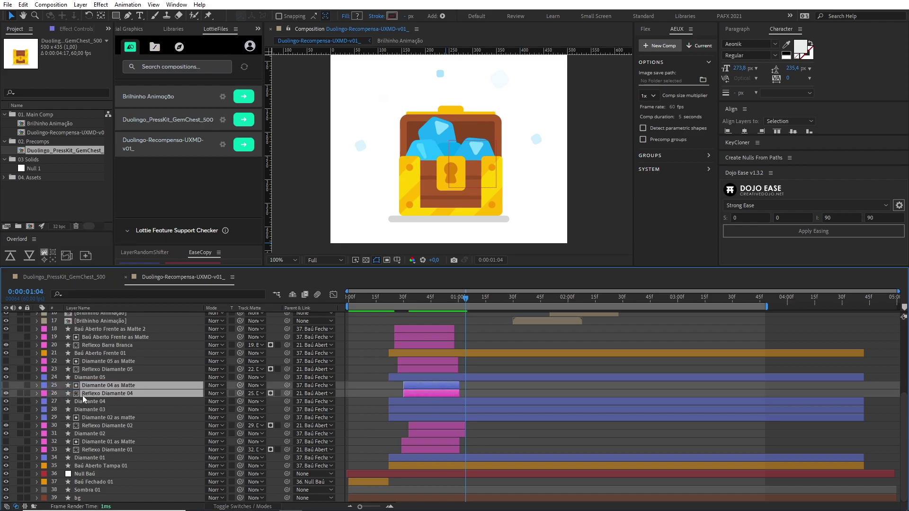
click(42, 394)
click(83, 347)
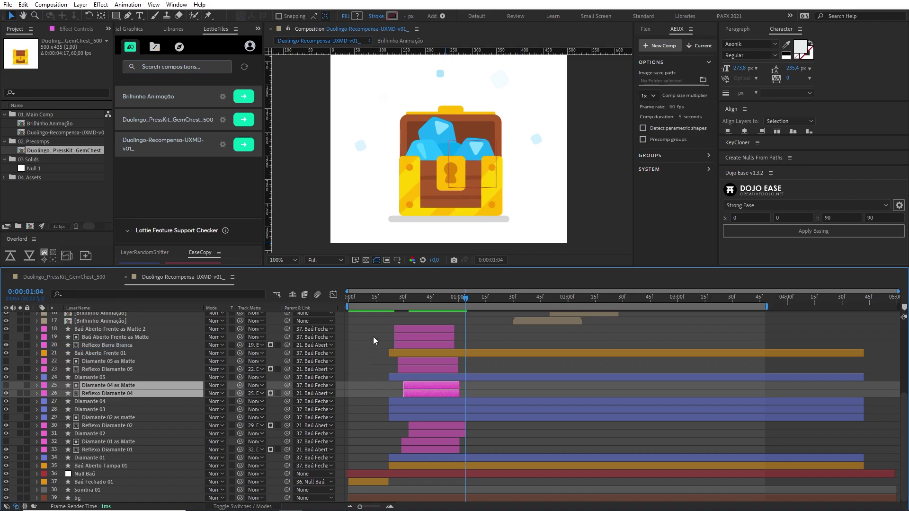
Give Diamante 02 a Blue label and extend it to the composition's end
click(455, 402)
click(479, 380)
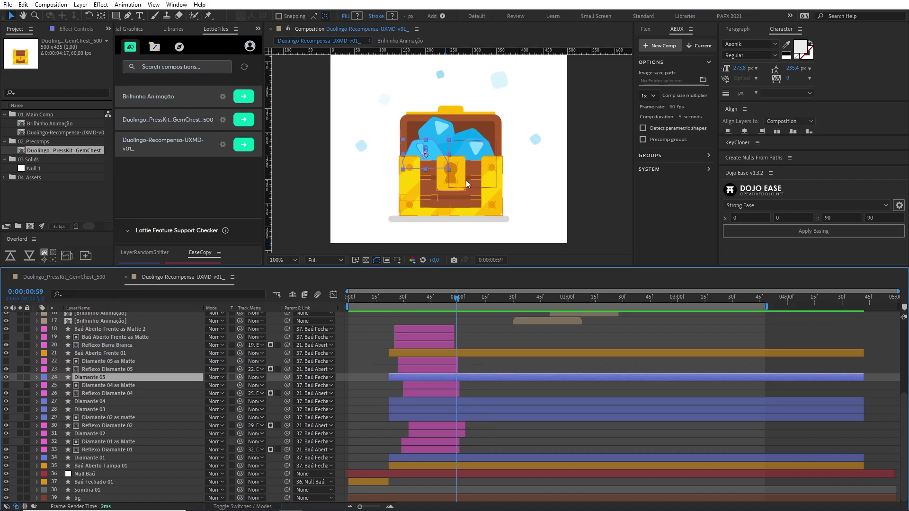
click(463, 134)
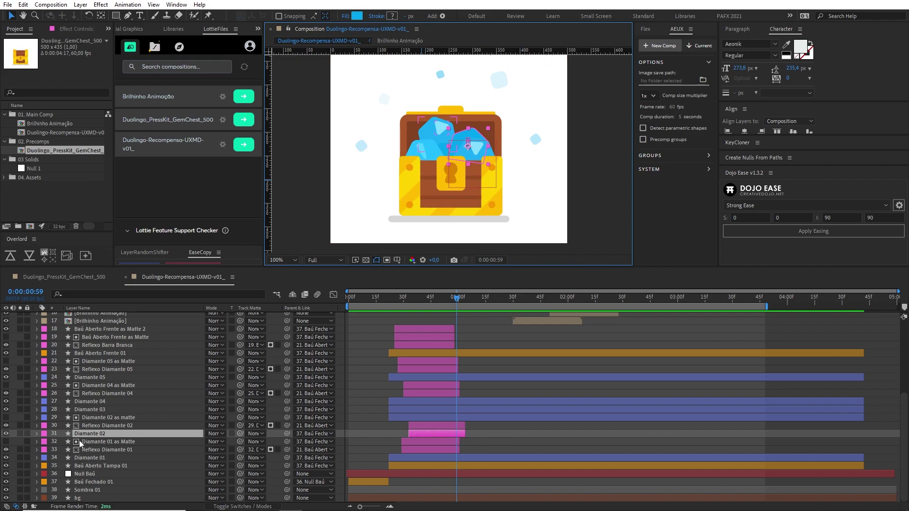
click(46, 436)
click(78, 345)
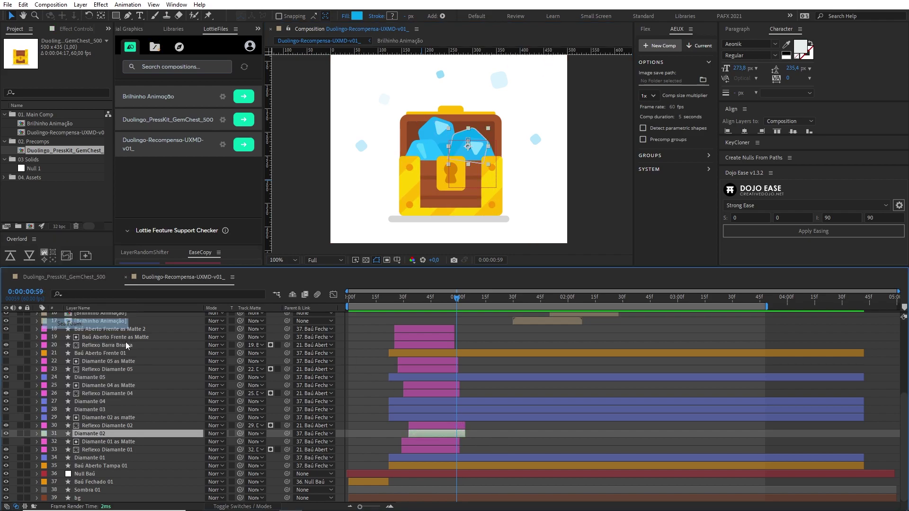
click(46, 436)
click(78, 352)
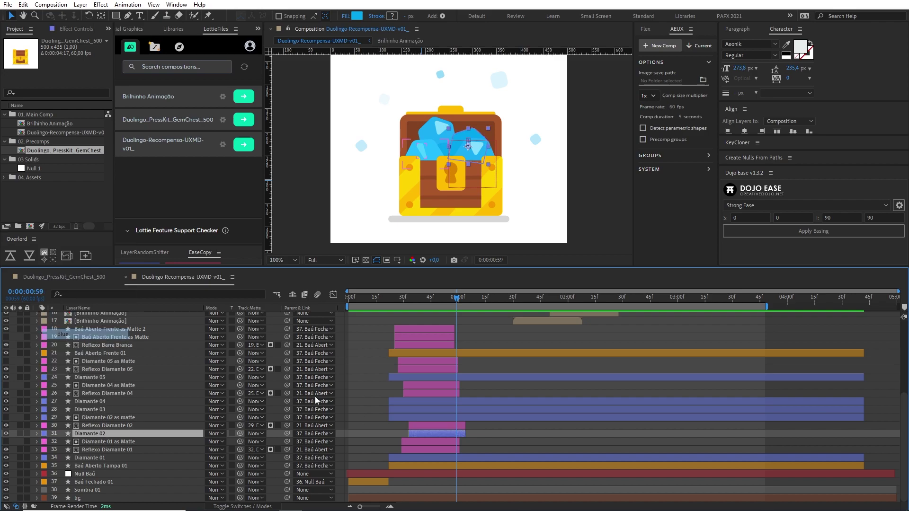
drag(464, 434, 900, 434)
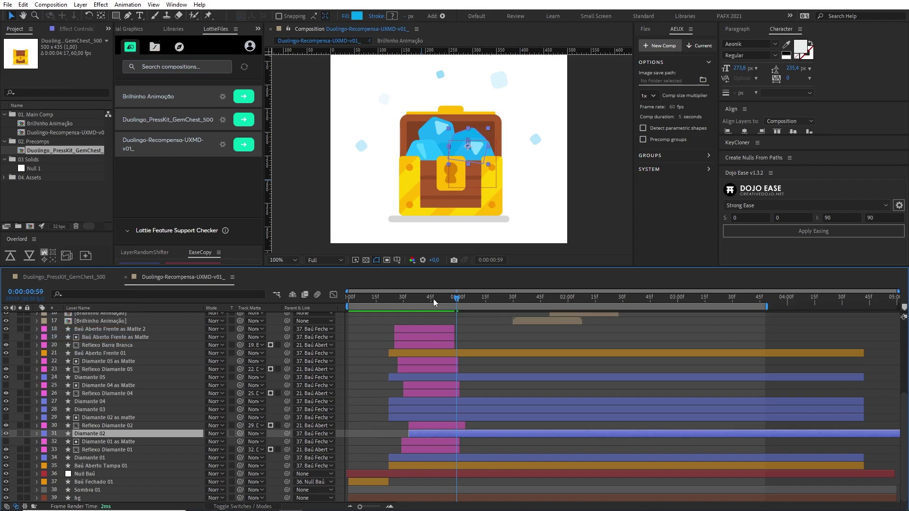
Select the Diamante 05, 04, 02 and 01 matte layers together
mouse_move(457, 299)
mouse_down()
mouse_move(436, 298)
mouse_move(497, 308)
mouse_up()
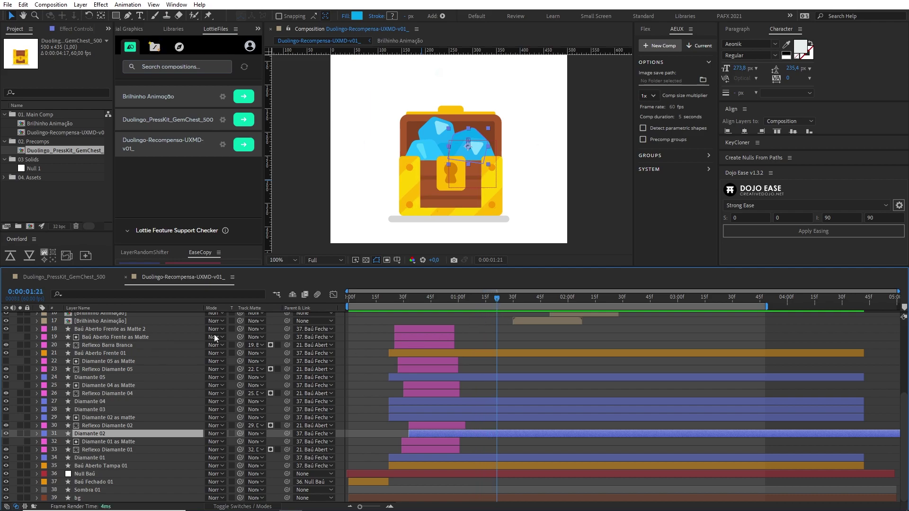
click(110, 345)
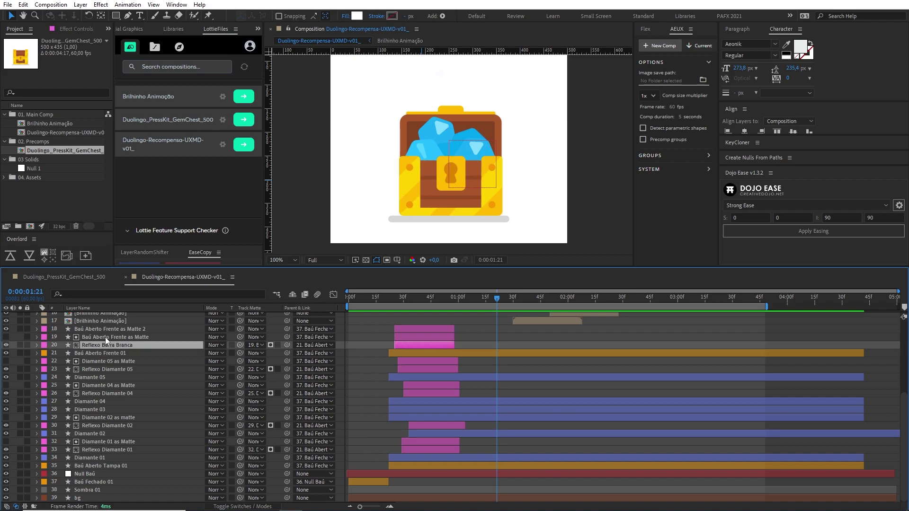
click(105, 337)
click(121, 354)
click(413, 360)
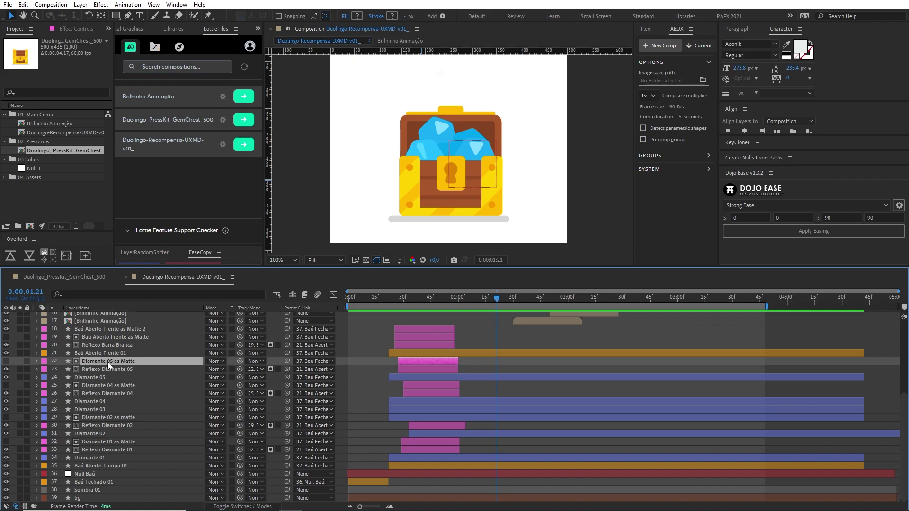
ctrl+click(110, 385)
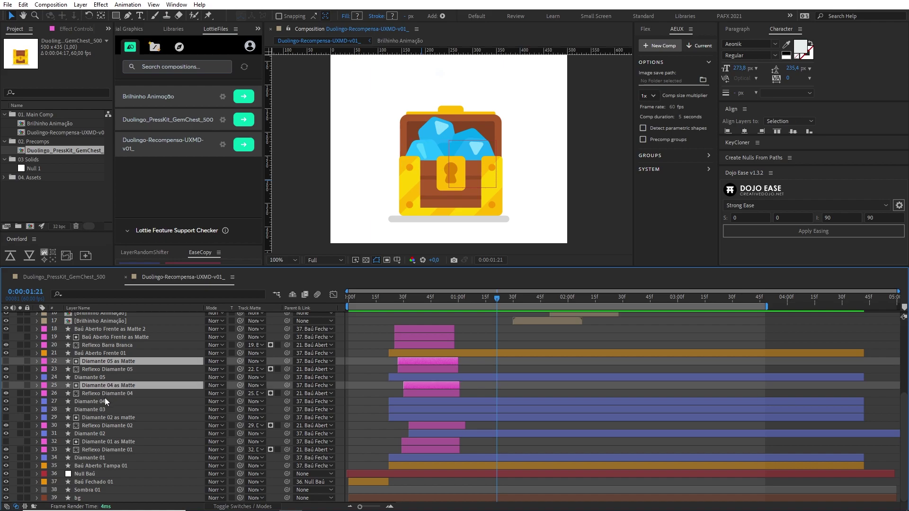
ctrl+click(101, 420)
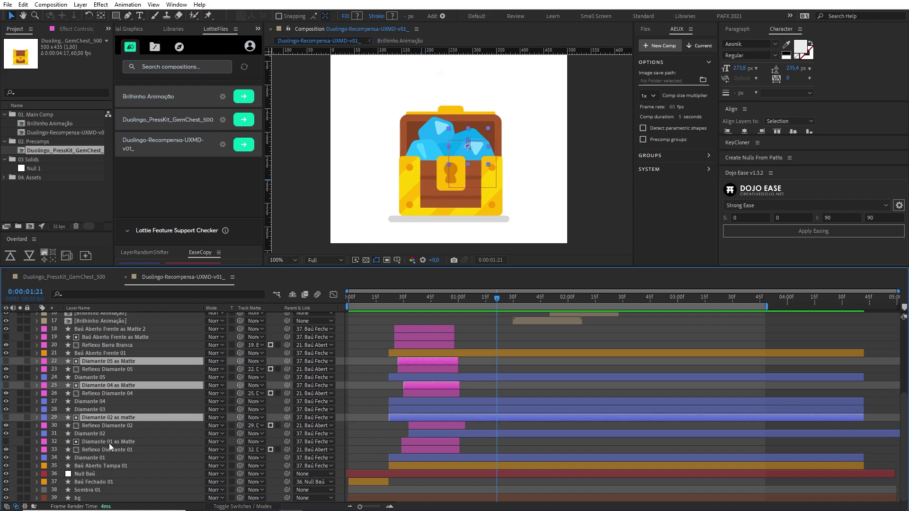
ctrl+click(109, 443)
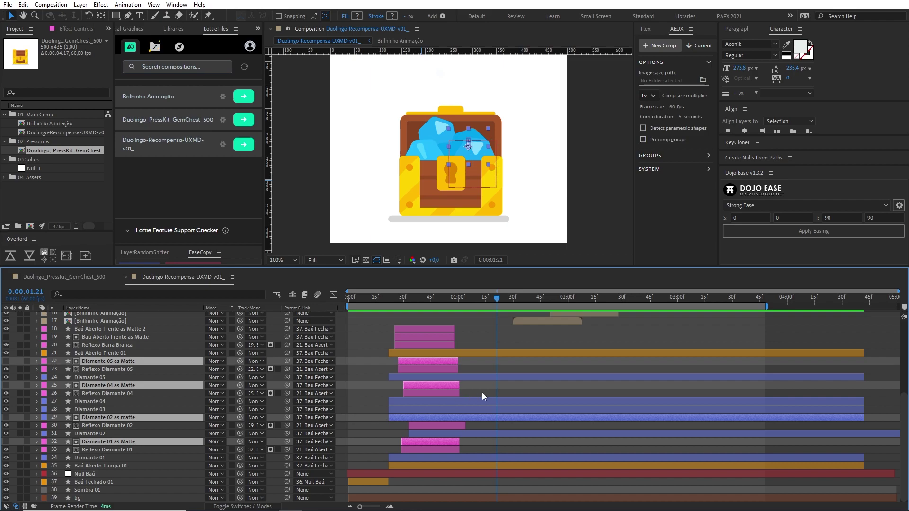
Delete the Position and Rotation keyframes from all four diamond matte layers
key(u)
scroll(482, 377, down, 1)
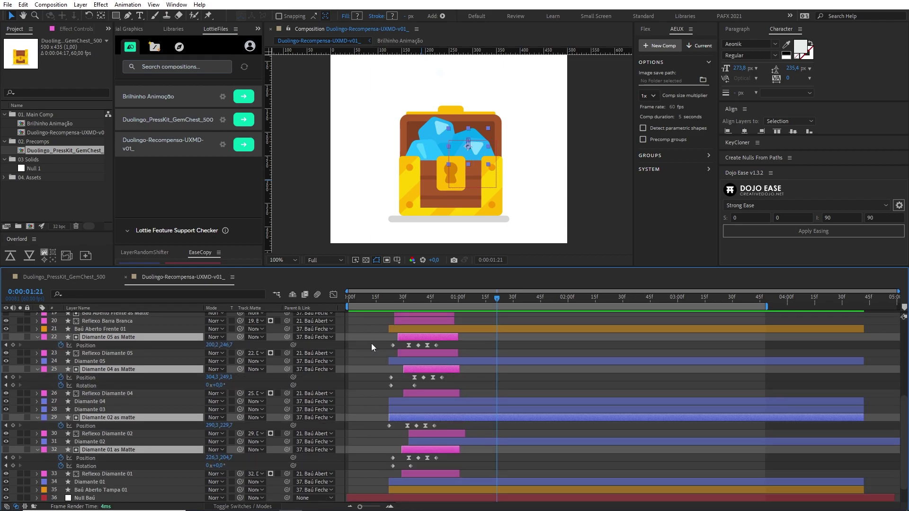
drag(365, 342, 447, 349)
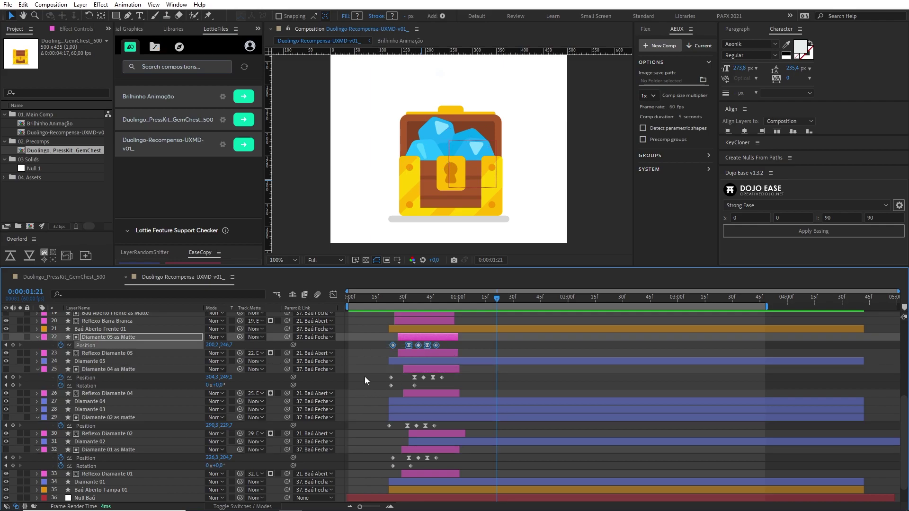
key(Delete)
drag(366, 378, 449, 388)
key(Delete)
drag(371, 430, 447, 428)
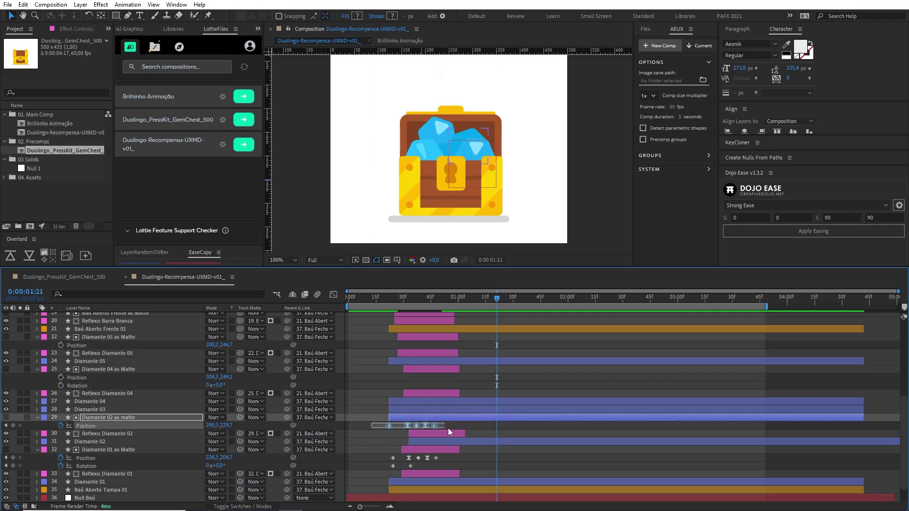
key(Delete)
drag(369, 455, 460, 467)
key(Delete)
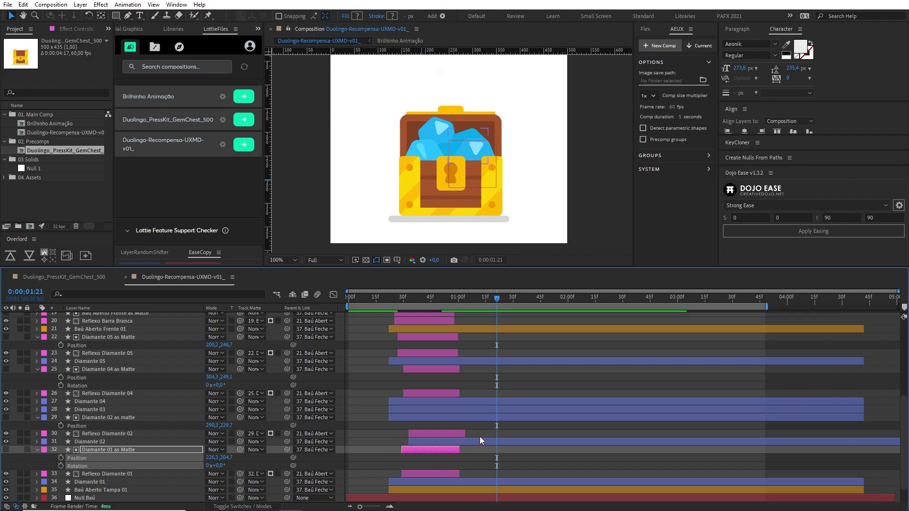
Parent the Diamante 05, 04, 02 and 01 mattes to their matching Diamante layers
click(128, 337)
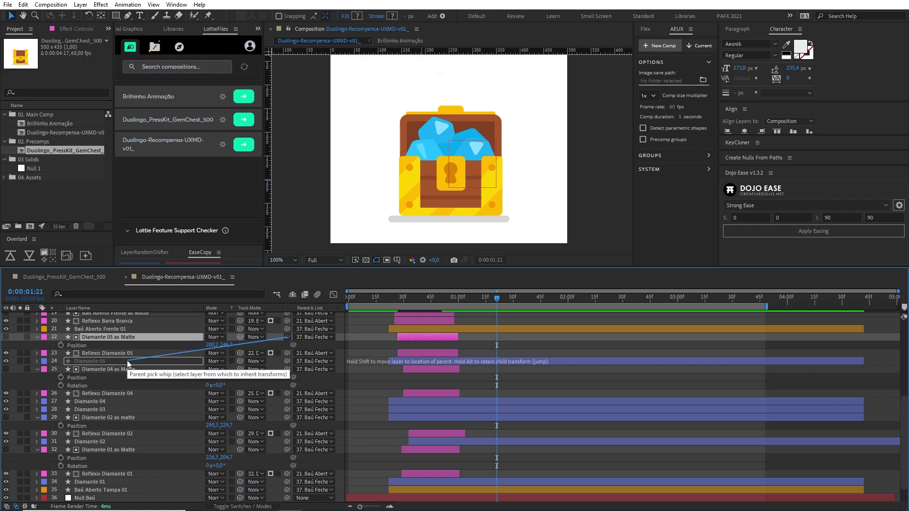
drag(282, 337, 127, 361)
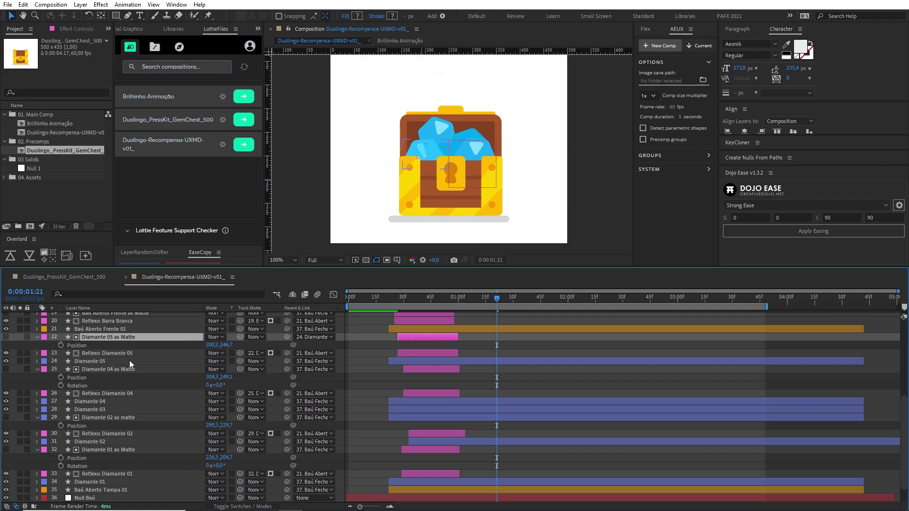
click(106, 370)
drag(286, 370, 110, 402)
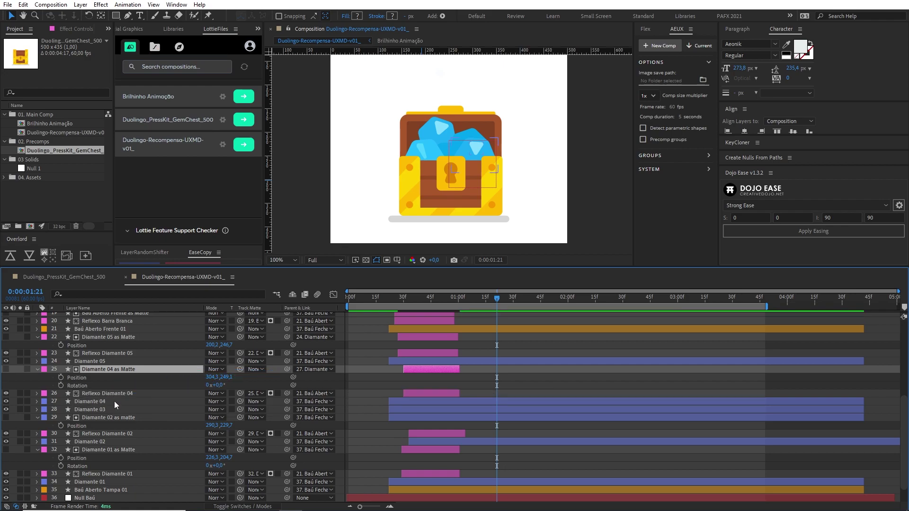
click(112, 441)
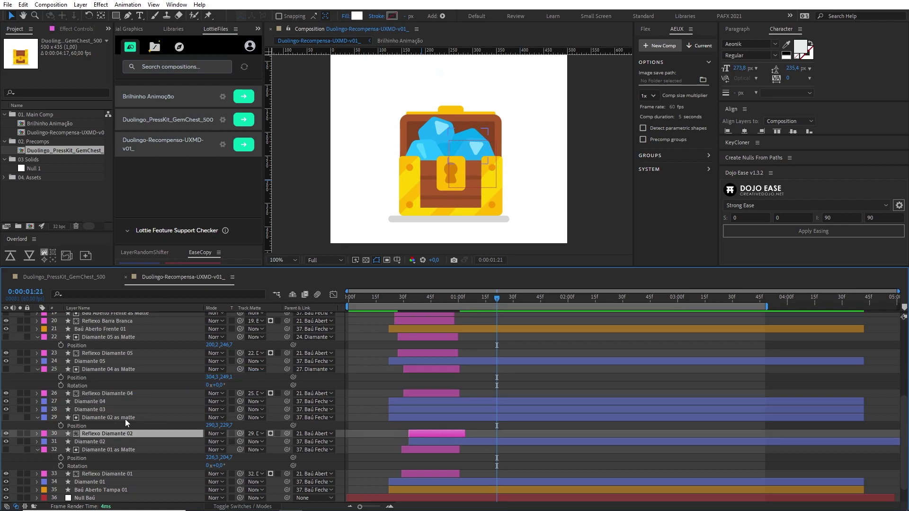
click(125, 418)
drag(287, 417, 104, 444)
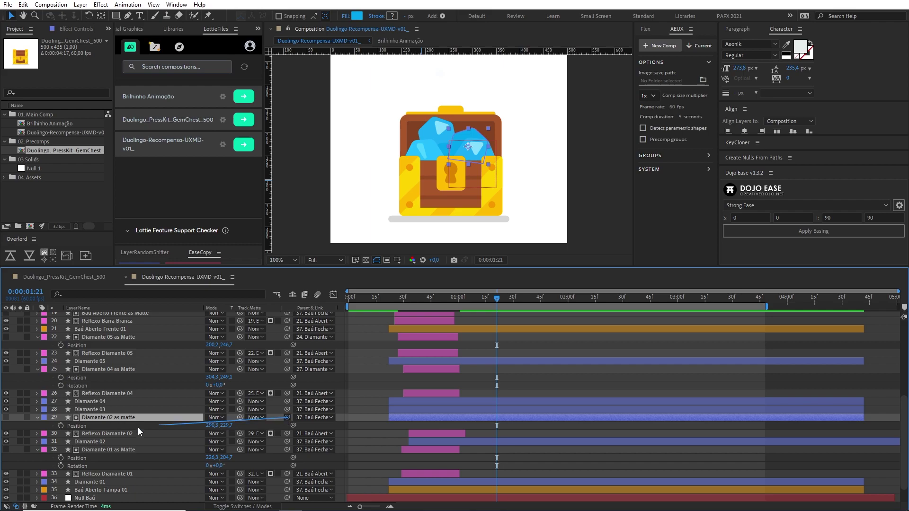
click(114, 450)
drag(287, 450, 110, 482)
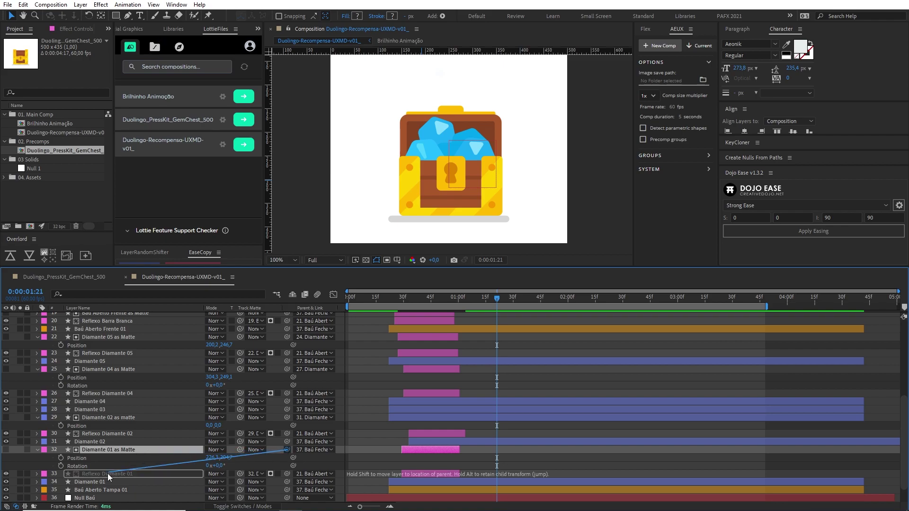
mouse_move(483, 298)
mouse_down()
mouse_move(416, 298)
mouse_move(439, 304)
mouse_move(397, 315)
mouse_up()
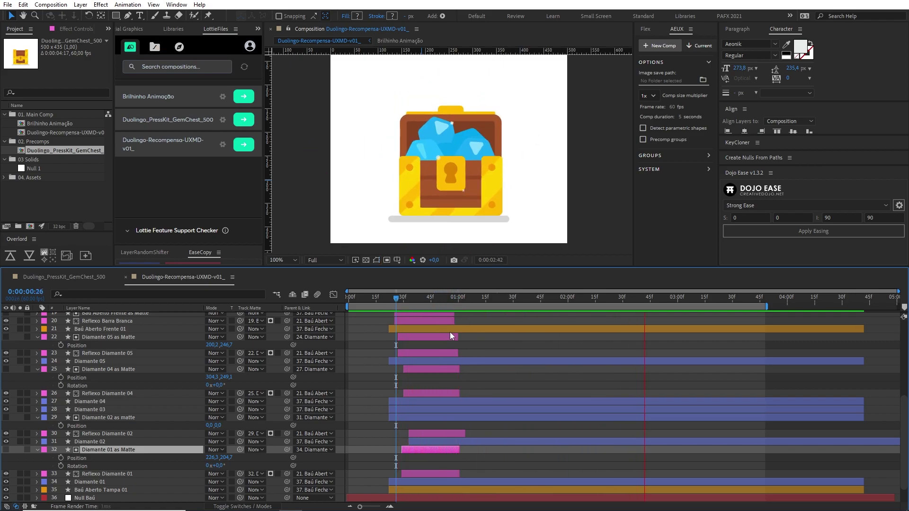
Select the chest-front and diamond matte and reflection layers
drag(587, 297, 604, 298)
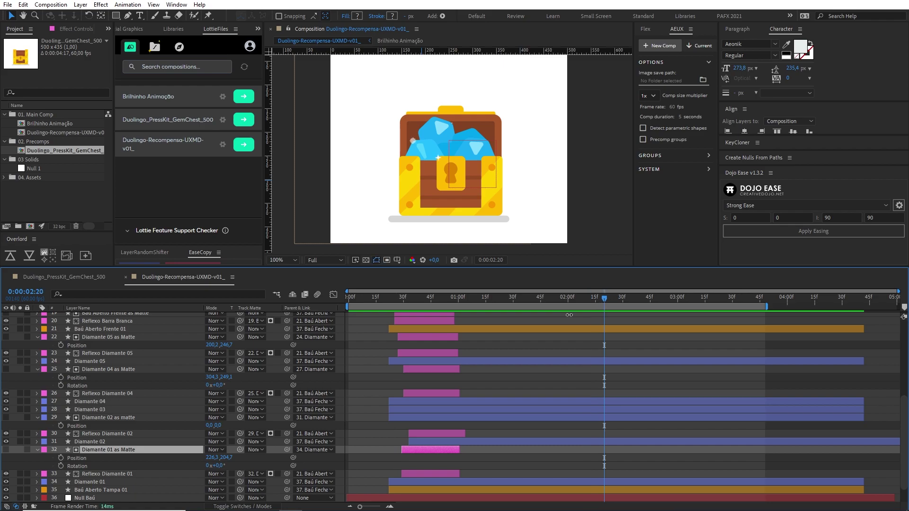
scroll(442, 361, up, 3)
scroll(421, 376, down, 3)
click(430, 353)
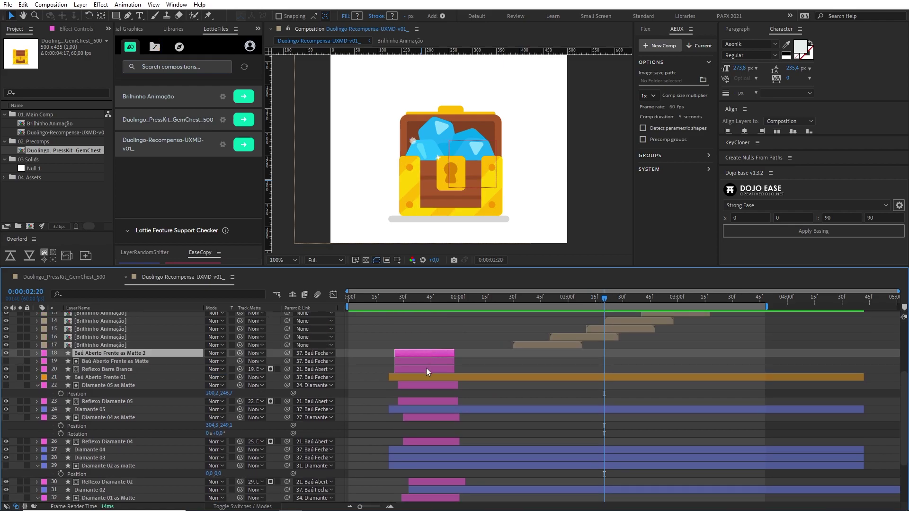
shift+click(426, 369)
ctrl+click(426, 386)
ctrl+click(430, 401)
scroll(429, 400, down, 3)
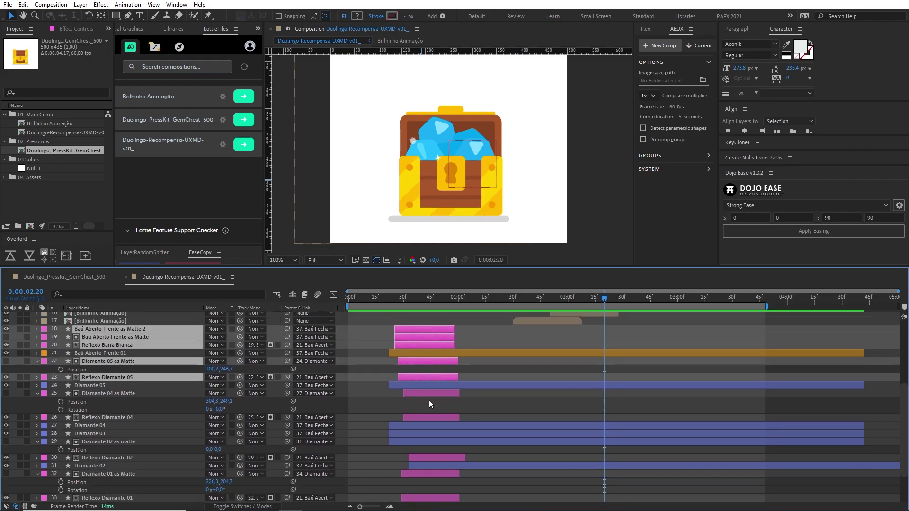
ctrl+click(450, 371)
ctrl+click(448, 394)
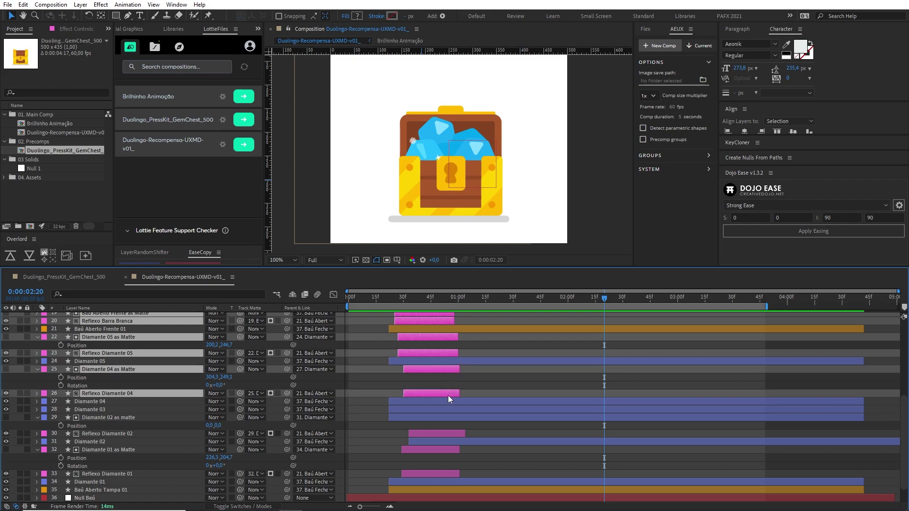
ctrl+click(447, 433)
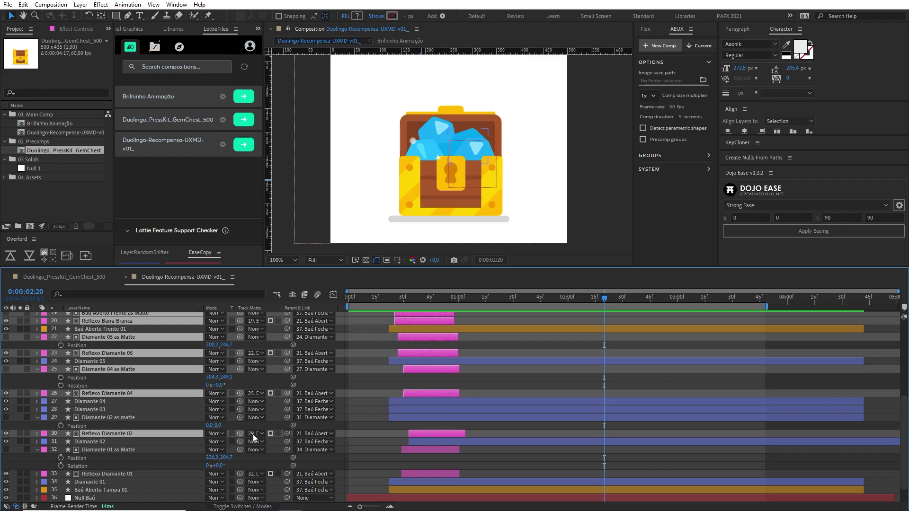
Trim Diamante 02 as matte to span frame 33 through 1:03
click(407, 418)
click(409, 299)
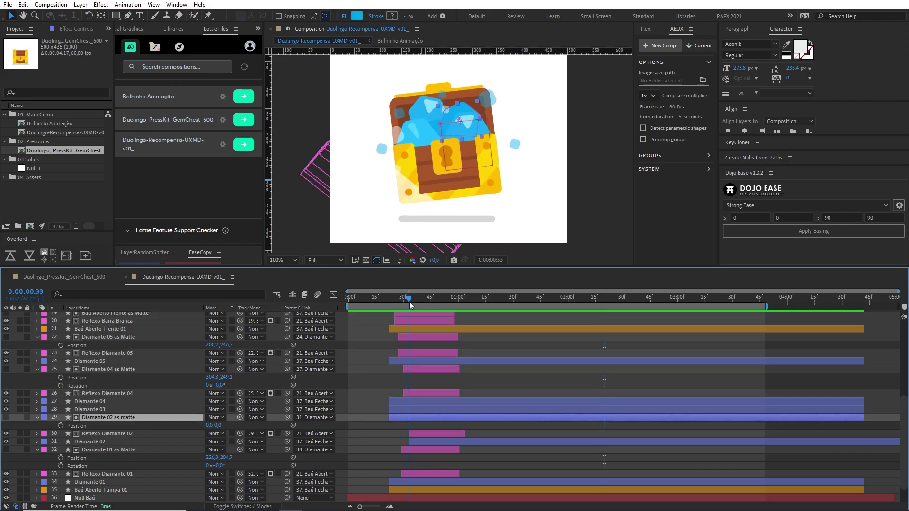
key(alt+bracketleft)
click(465, 299)
drag(466, 303, 464, 304)
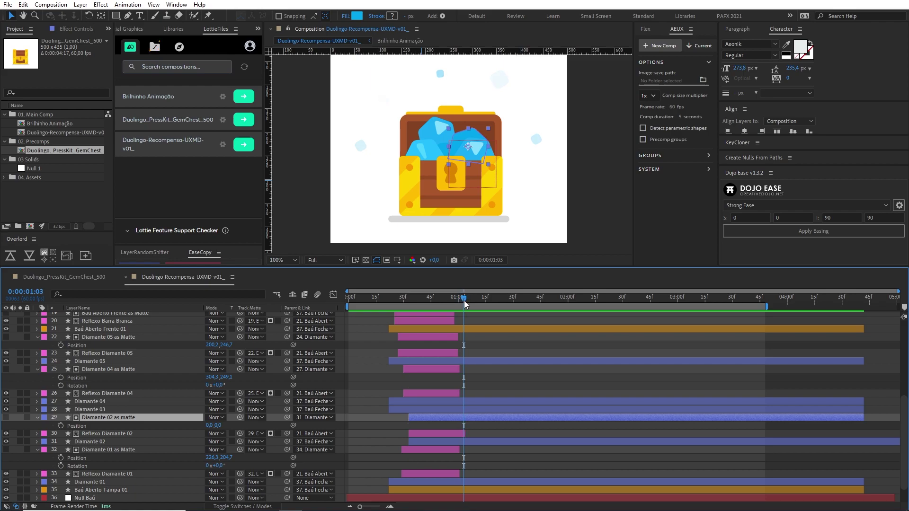
key(alt+bracketright)
Label the Diamante 02 matte Fuchsia and preview the sweep up to 1:10
shift+click(427, 435)
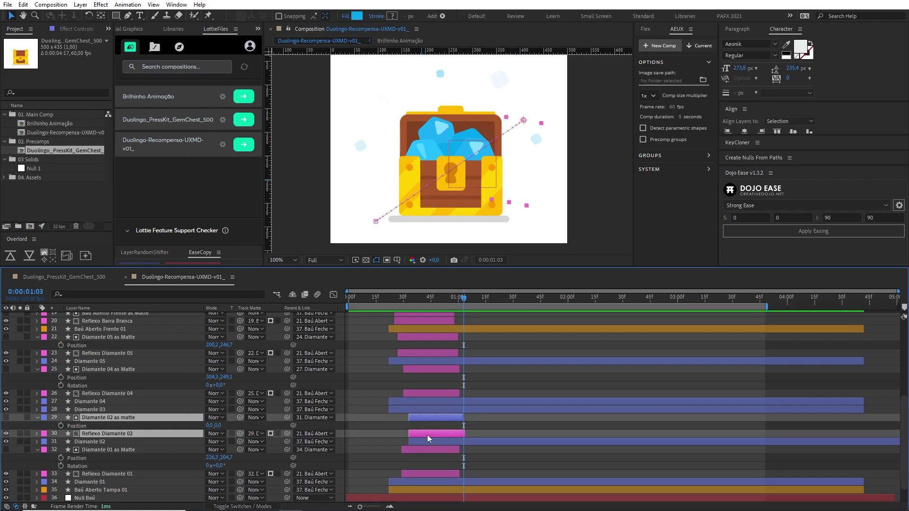
click(44, 418)
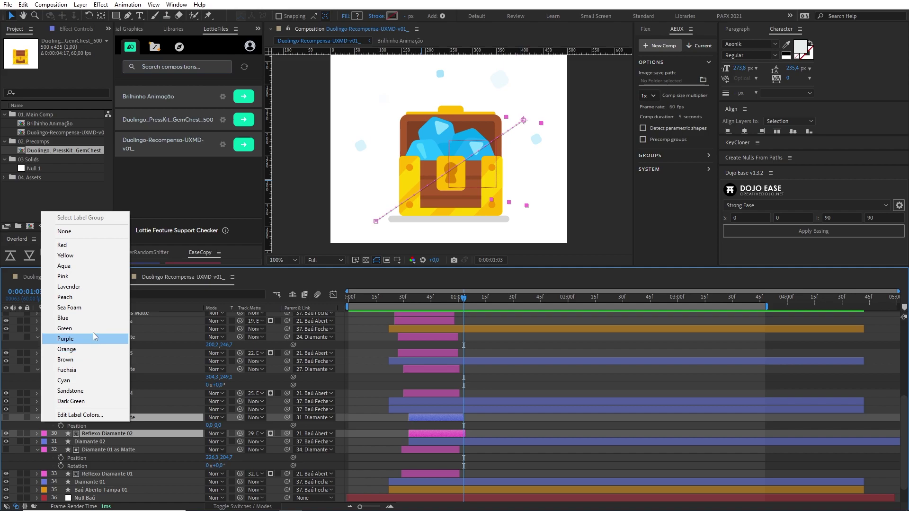
click(92, 370)
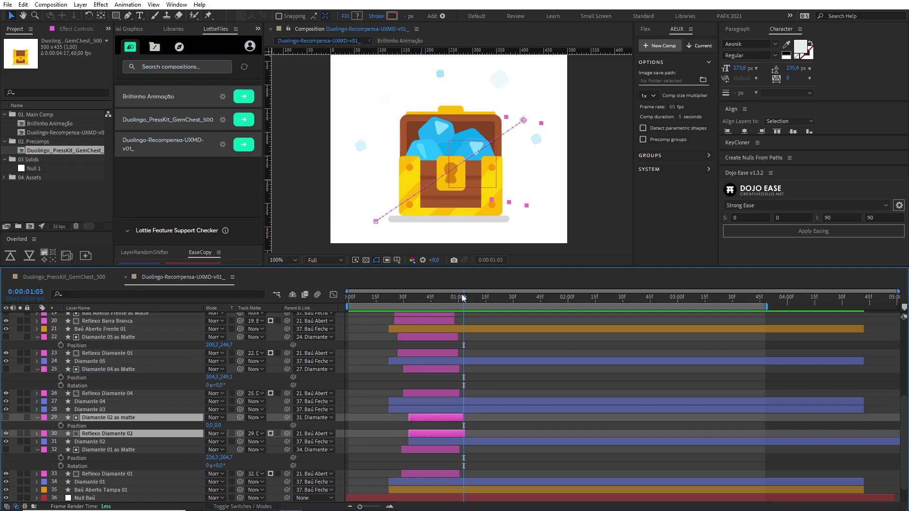
drag(463, 297, 476, 298)
Duplicate all chest-front and diamond reflection layers together with their matte layers
ctrl+click(431, 450)
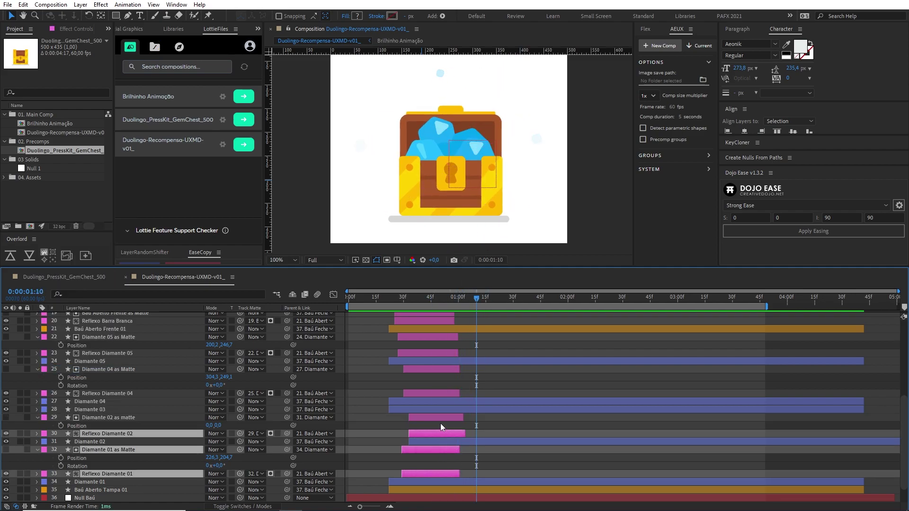
ctrl+click(440, 418)
ctrl+click(436, 393)
ctrl+click(431, 369)
scroll(428, 372, up, 2)
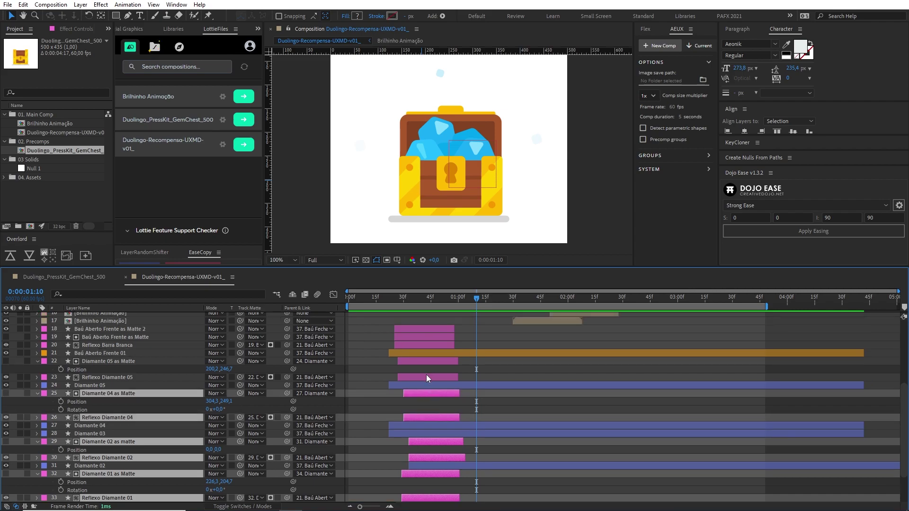
ctrl+click(426, 376)
ctrl+click(430, 362)
ctrl+click(431, 345)
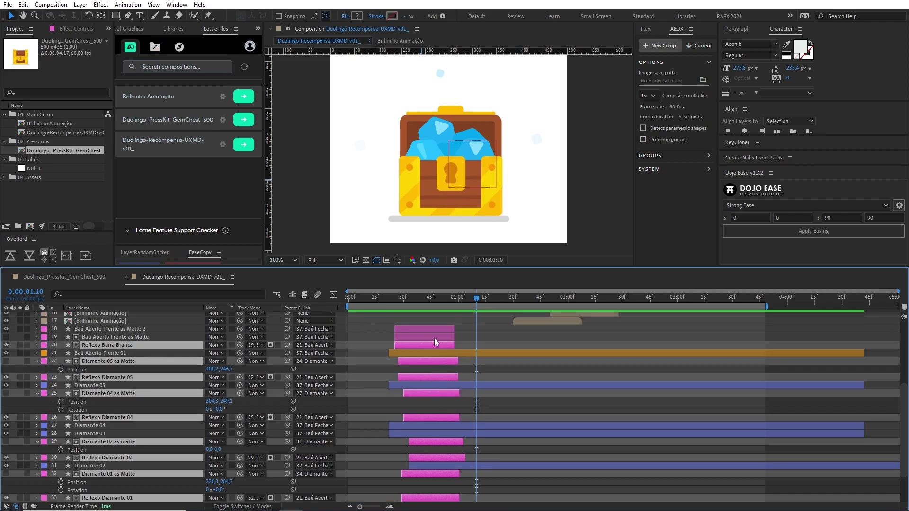
ctrl+click(434, 337)
ctrl+click(434, 329)
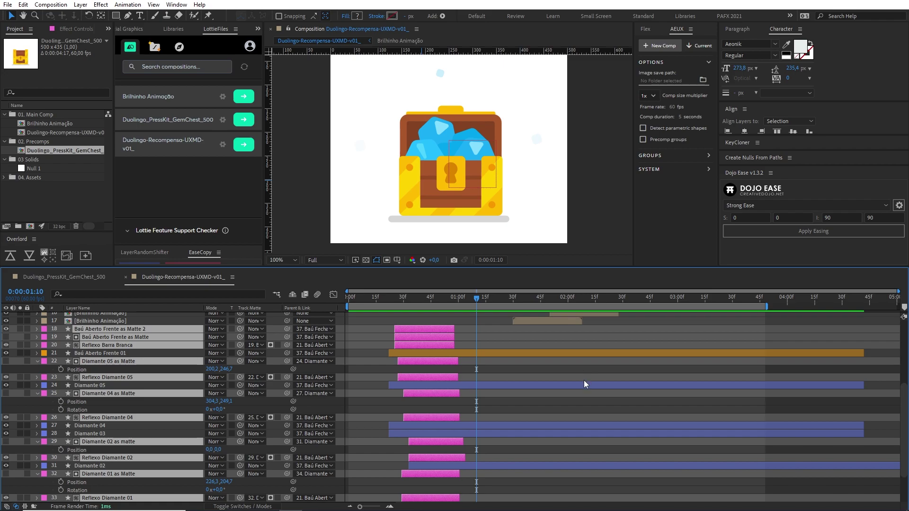
key(ctrl+d)
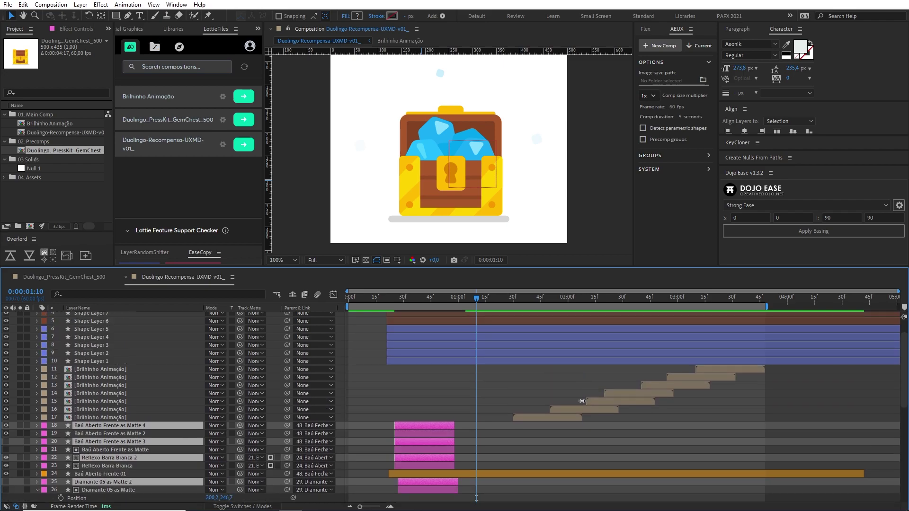
Shift the duplicated layers to start near 2:18 and preview the second sweep
scroll(581, 401, down, 5)
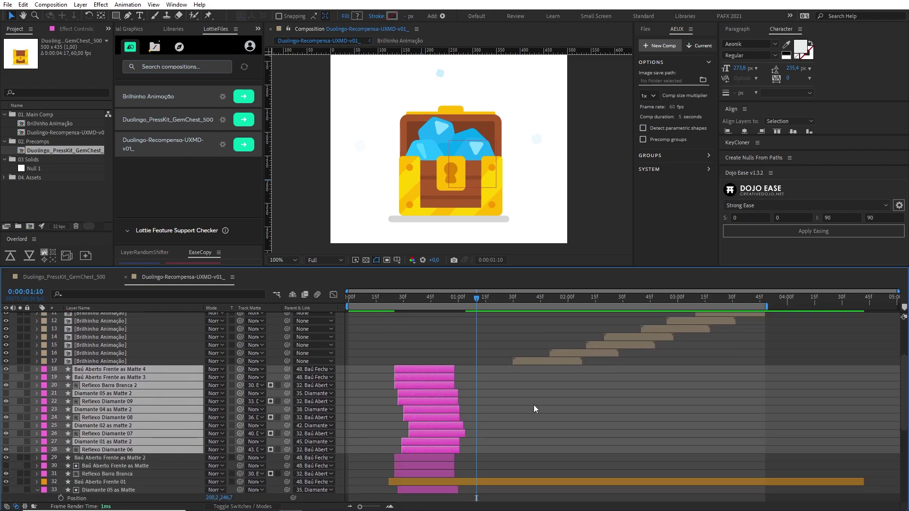
drag(428, 410, 634, 408)
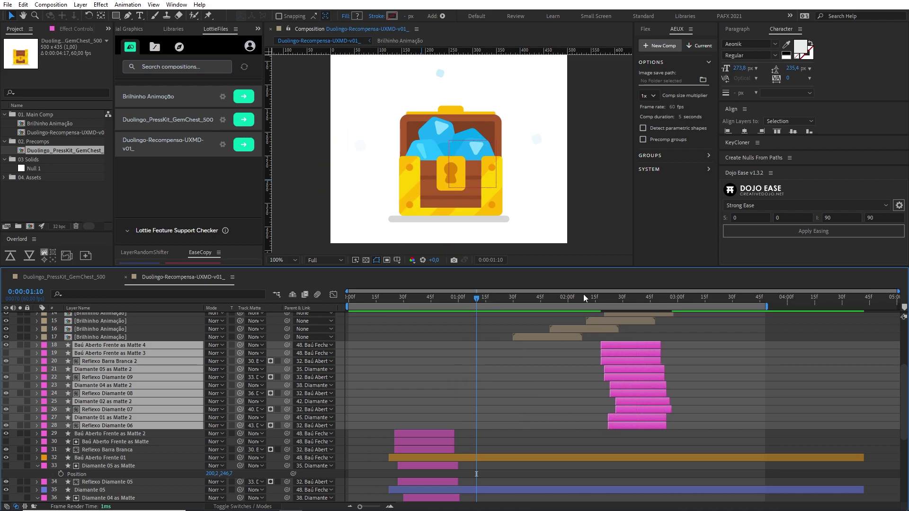
click(628, 298)
drag(631, 303, 641, 300)
click(570, 402)
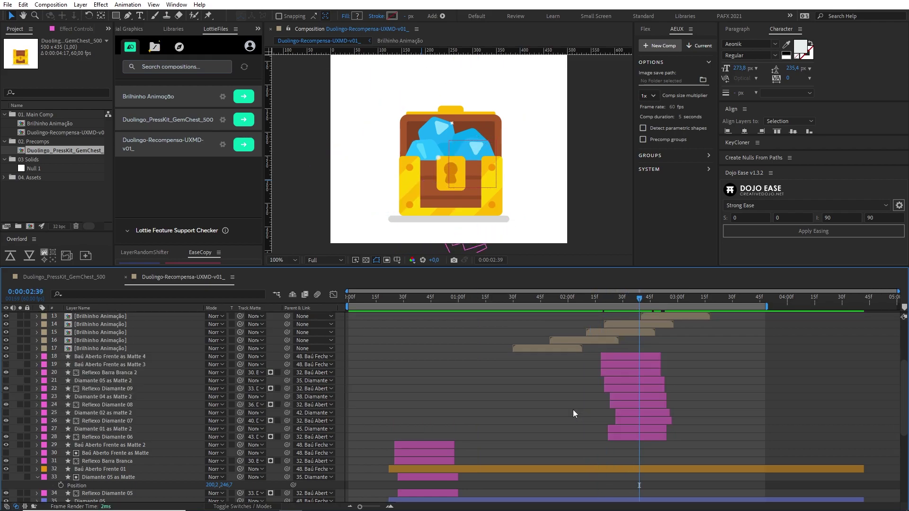
click(110, 439)
click(117, 432)
click(121, 436)
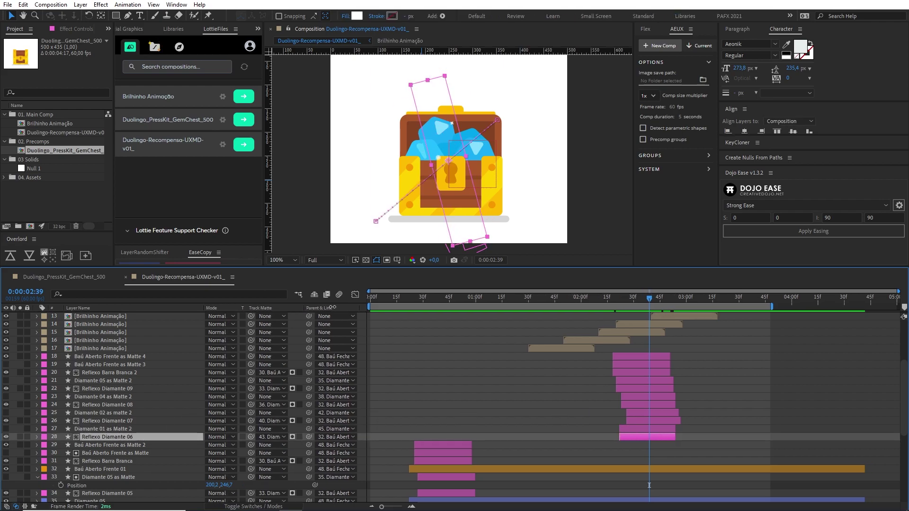
Matte Reflexo Diamante 06 to Diamante 01 as Matte 2 and 07 to Diamante 02 as matte 2
drag(345, 370, 429, 367)
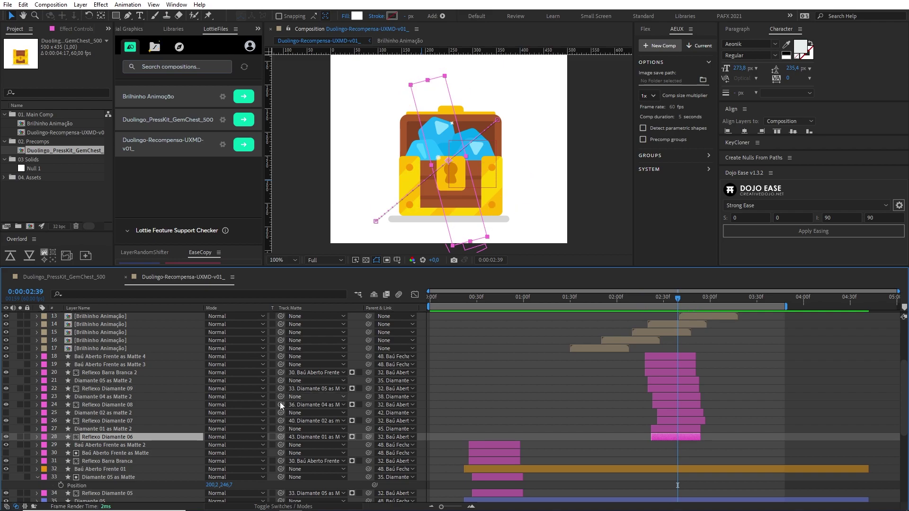
click(106, 429)
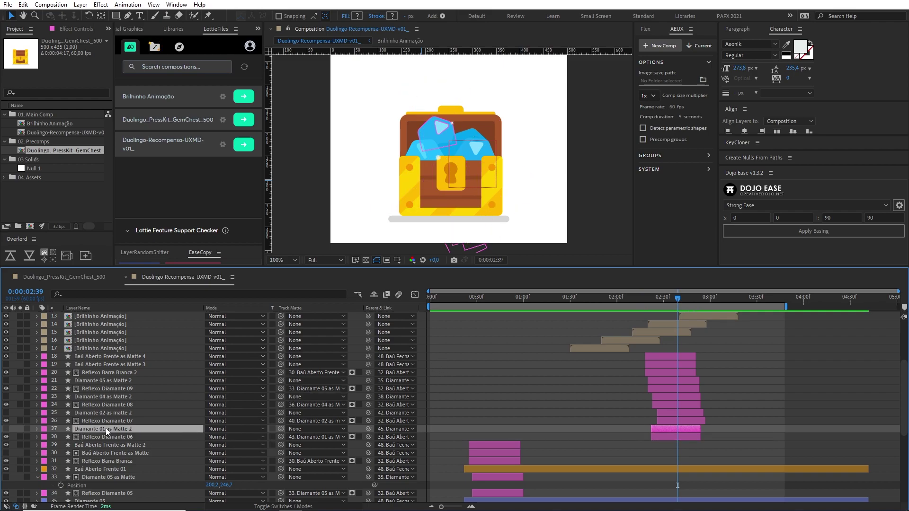
click(121, 436)
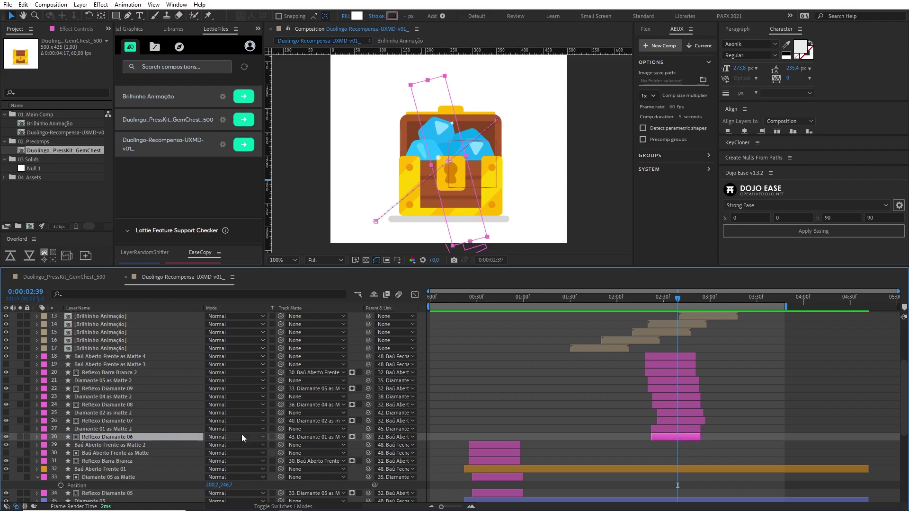
click(299, 436)
click(302, 436)
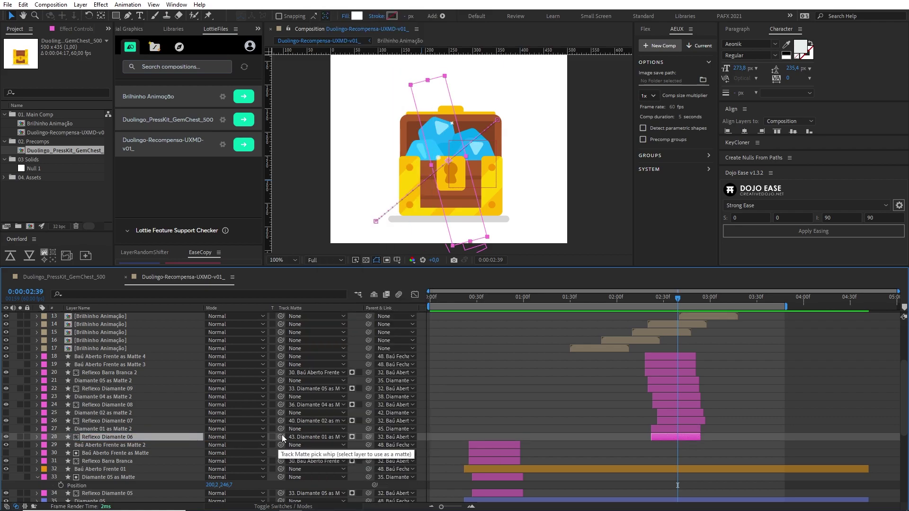
drag(282, 435, 164, 428)
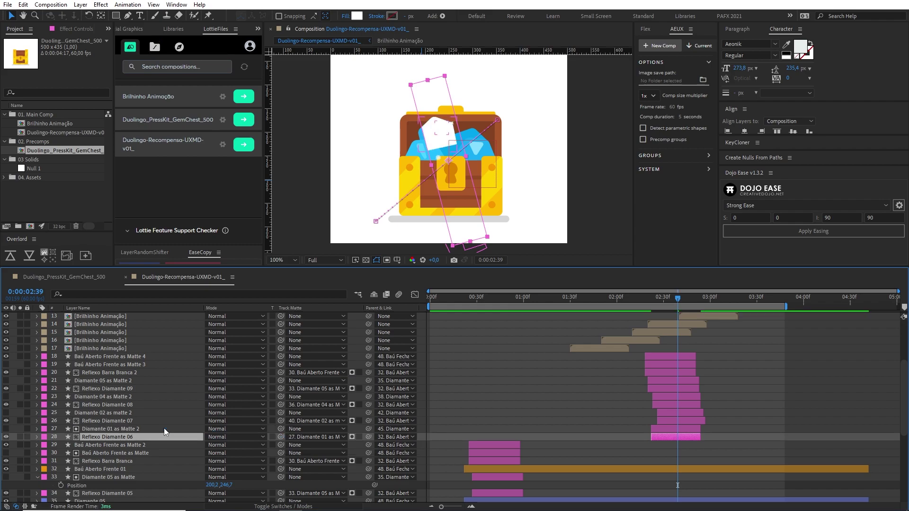
click(126, 421)
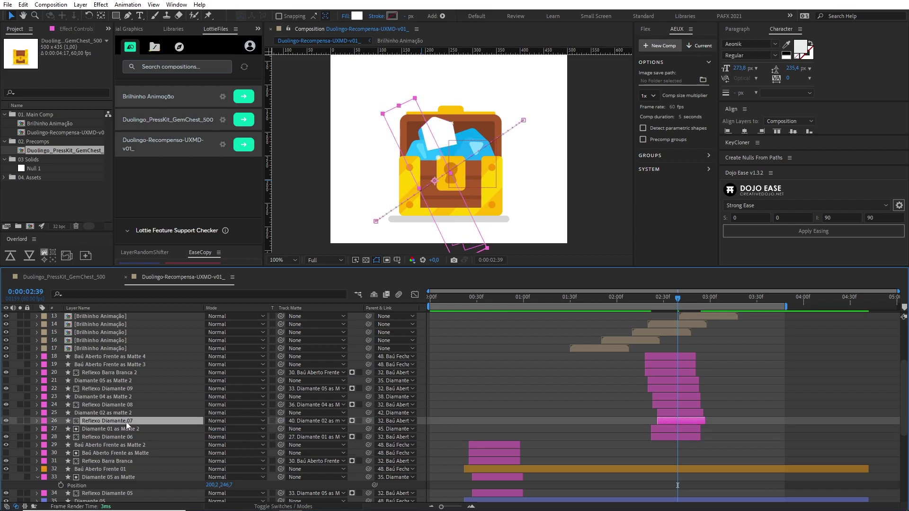
drag(280, 419, 140, 414)
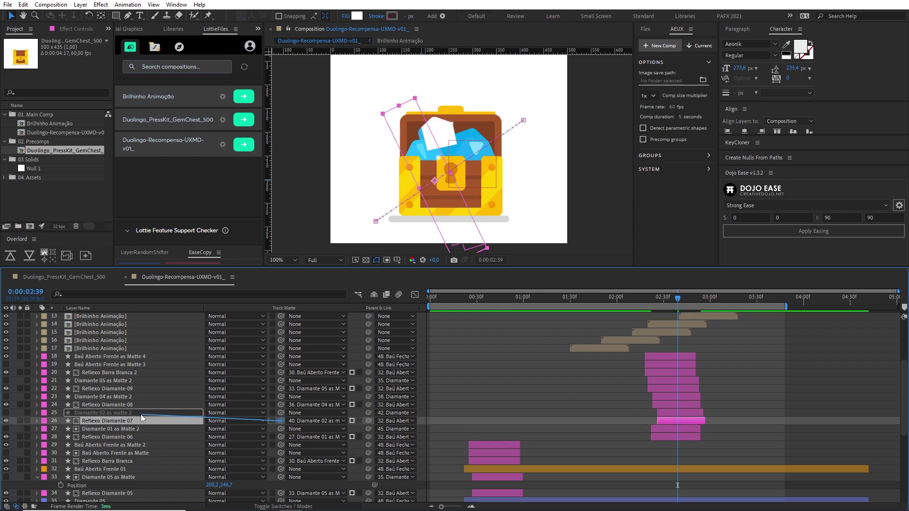
Matte Reflexo Diamante 08, 09 and Barra Branca 2 to their Matte 2/3 copies
click(140, 414)
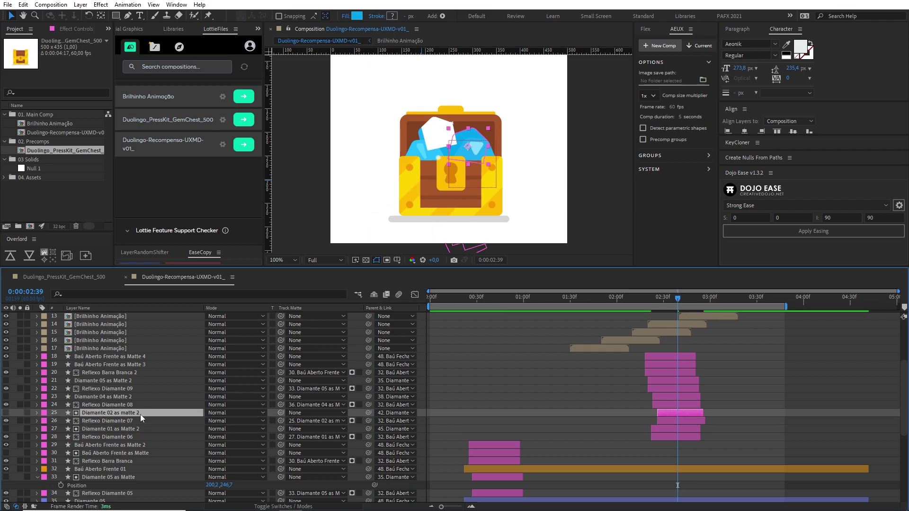
click(137, 407)
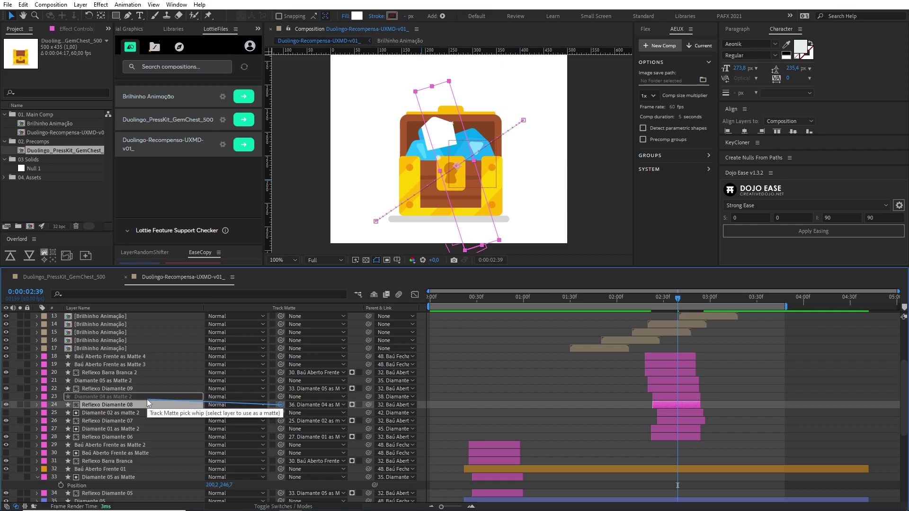
drag(155, 402, 146, 399)
click(148, 388)
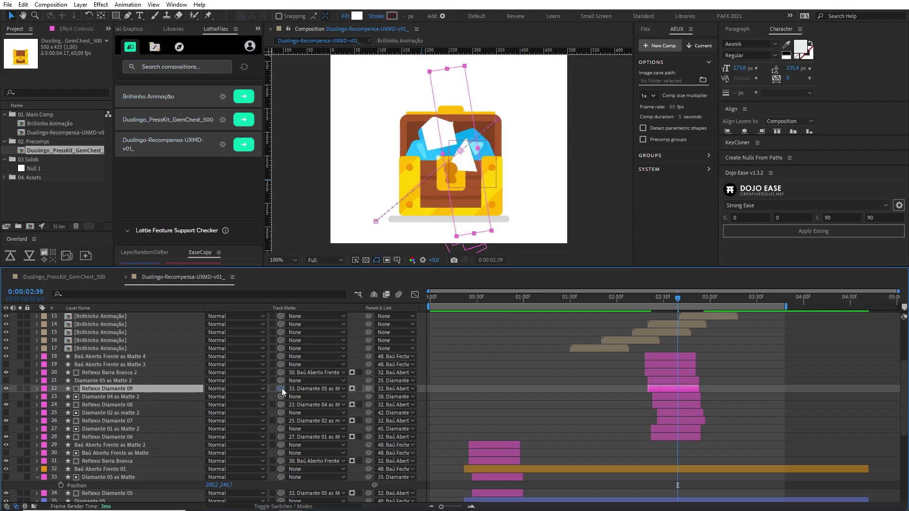
drag(280, 389, 145, 382)
click(149, 374)
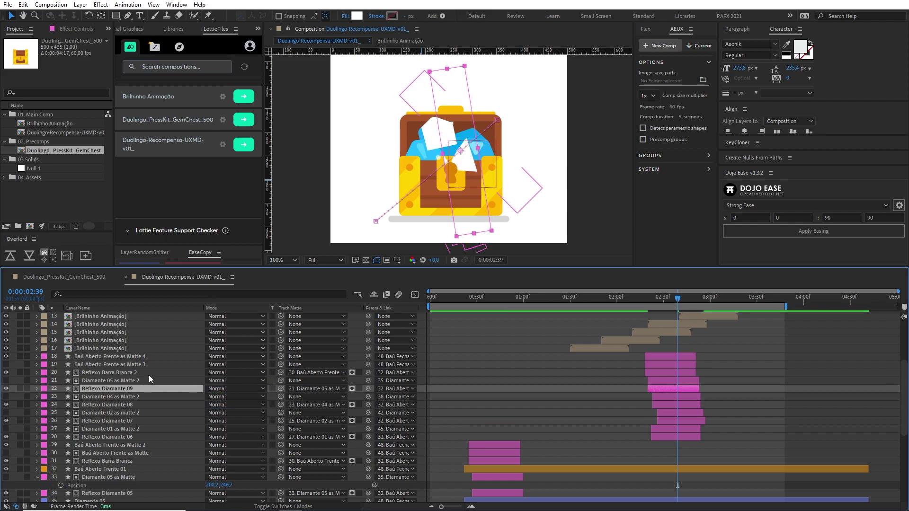
drag(248, 373, 148, 366)
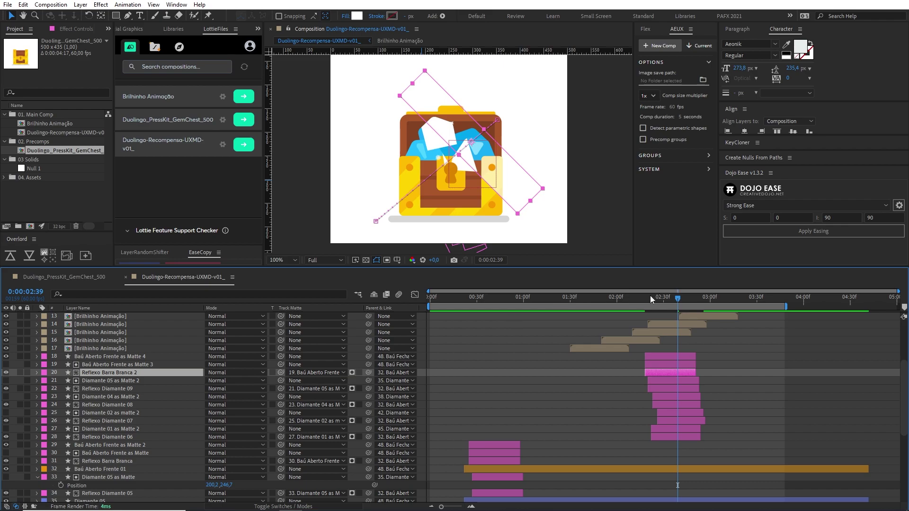
drag(650, 297, 680, 303)
Move copied layers 18–28 down to sit directly above Diamante 05 as Matte
click(671, 356)
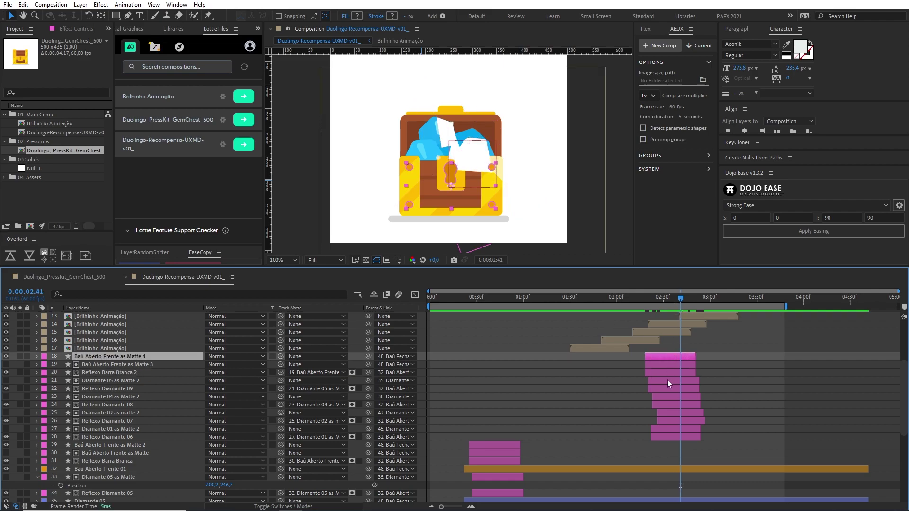
shift+click(669, 436)
scroll(241, 415, down, 1)
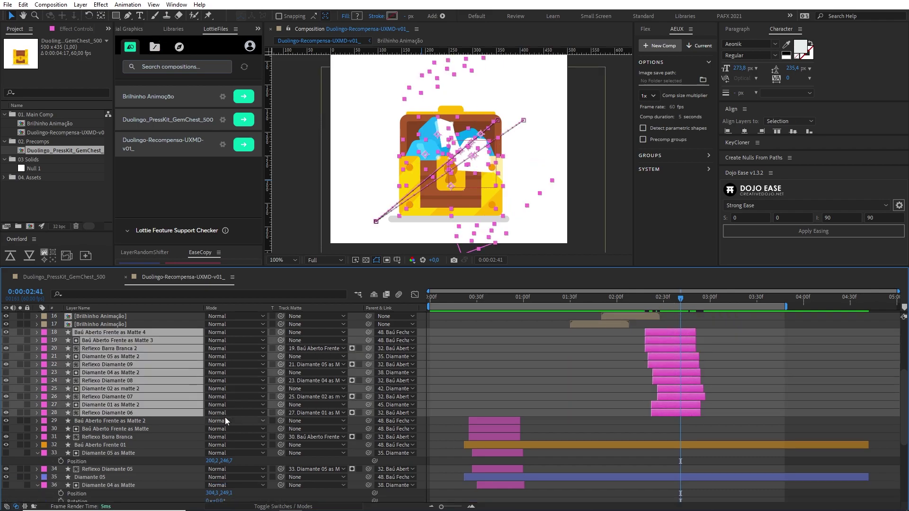
scroll(225, 416, down, 1)
scroll(208, 409, down, 1)
drag(129, 365, 125, 399)
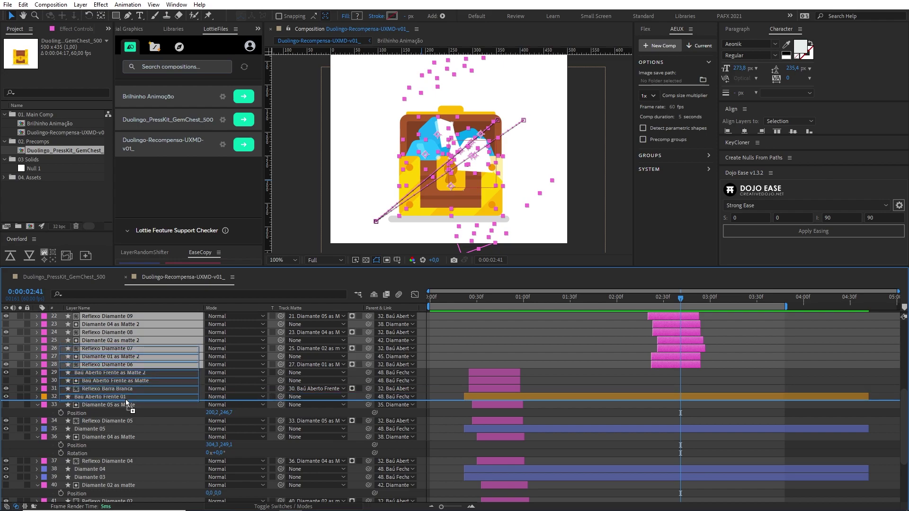
click(609, 390)
mouse_move(692, 297)
mouse_down()
mouse_move(657, 298)
mouse_move(687, 299)
mouse_move(679, 302)
mouse_up()
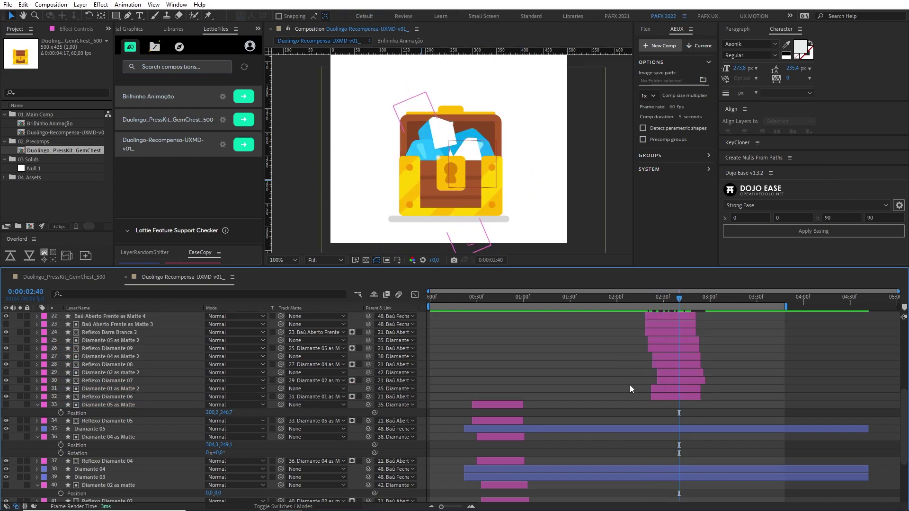
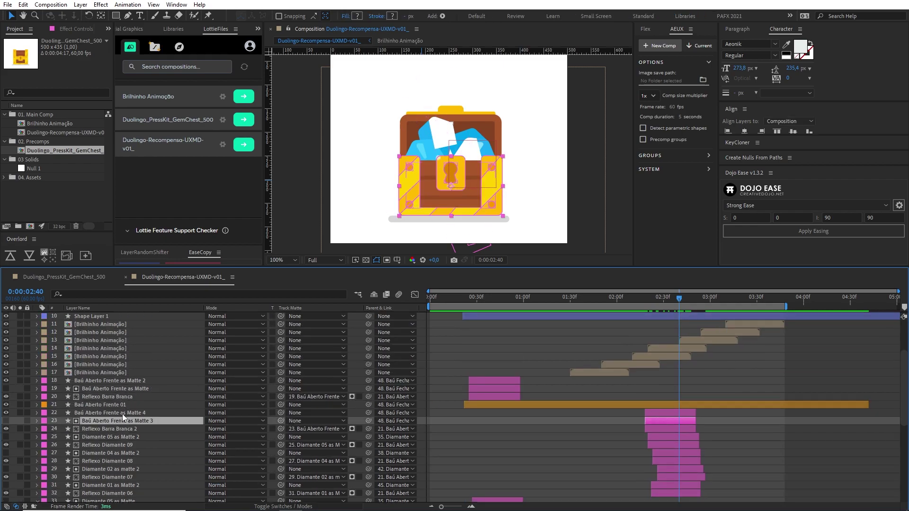
Drag layers 22–24 (the two Baú Aberto Frente mattes and Reflexo Barra Branca 2) above layer 21, then scrub back to 0:00:01:46
click(122, 414)
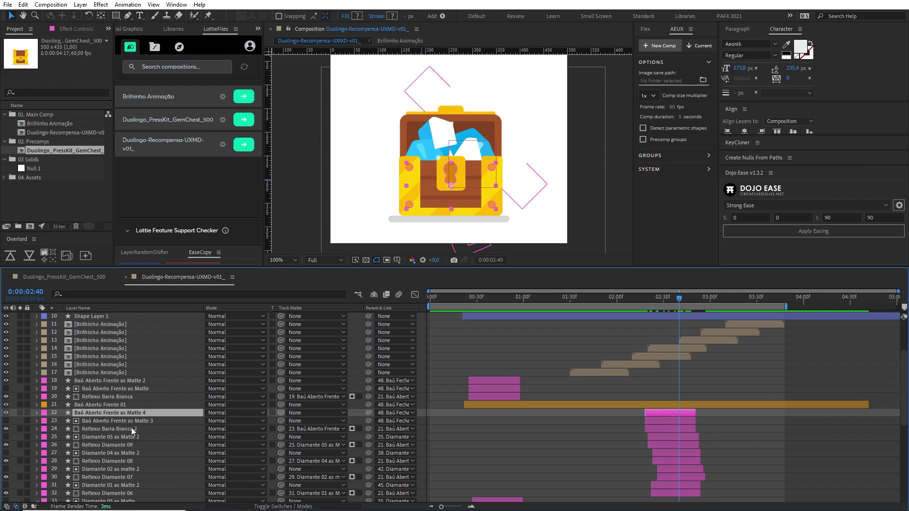
shift+click(147, 421)
shift+click(148, 429)
drag(149, 428, 142, 404)
drag(658, 298, 599, 319)
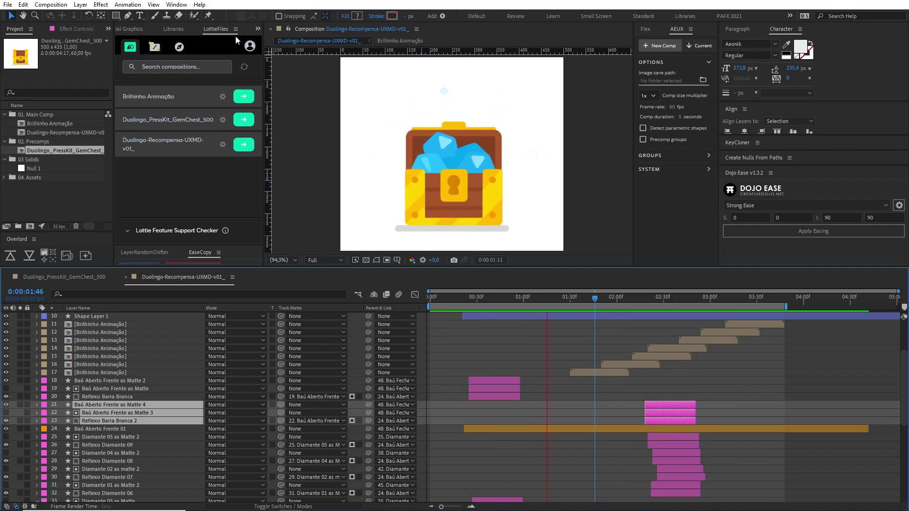
Stop playback, render the Duolingo-Recompensa-UXMD-v01_ Lottie preview, and enlarge the LottieFiles panel wider and taller
click(232, 162)
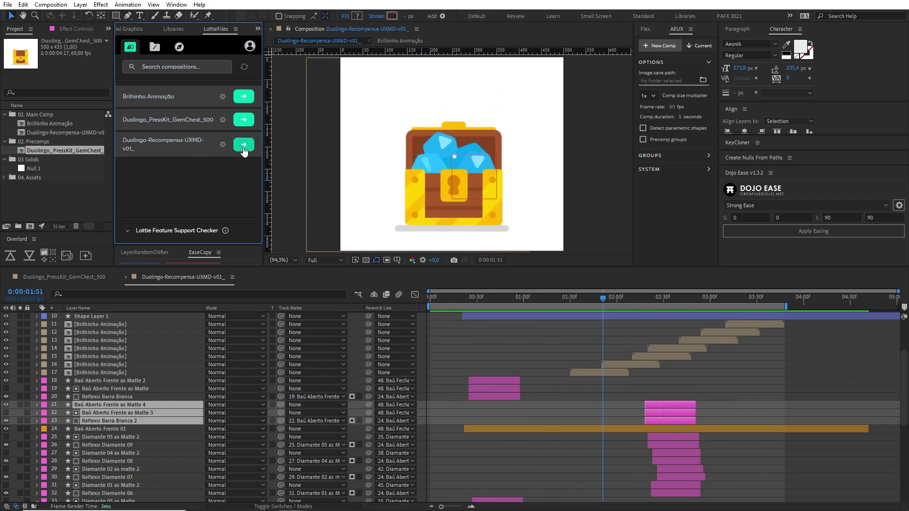
click(244, 146)
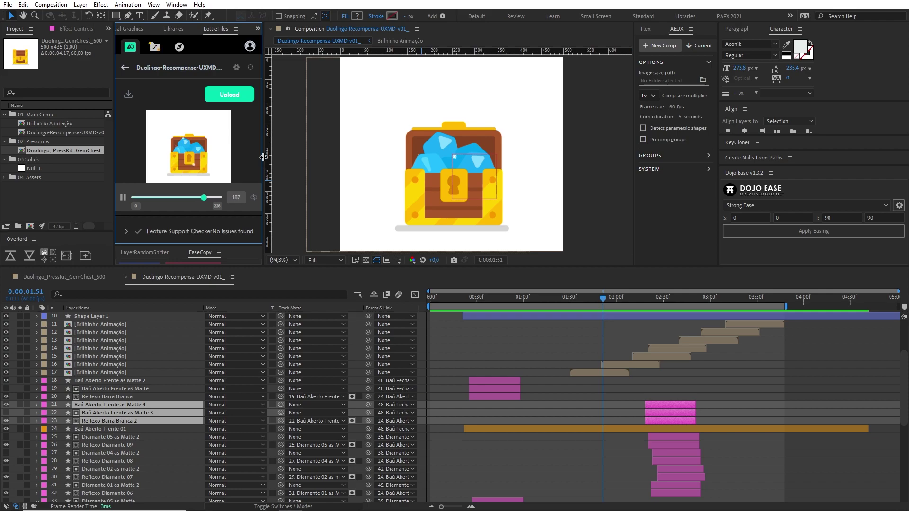
drag(264, 157, 392, 161)
drag(324, 268, 322, 381)
drag(321, 244, 321, 354)
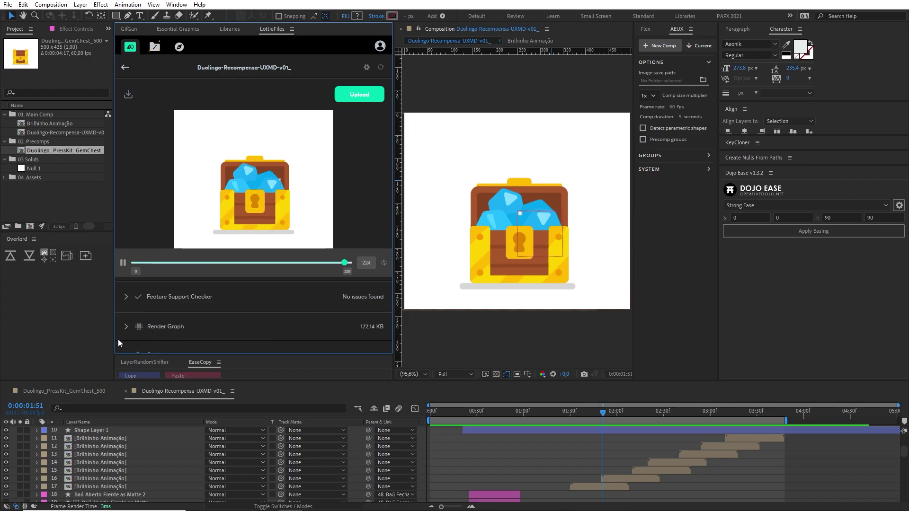
Read the render graph's 500 x 435 size and 50 layers, then narrow the LottieFiles panel again
click(130, 325)
scroll(216, 311, down, 1)
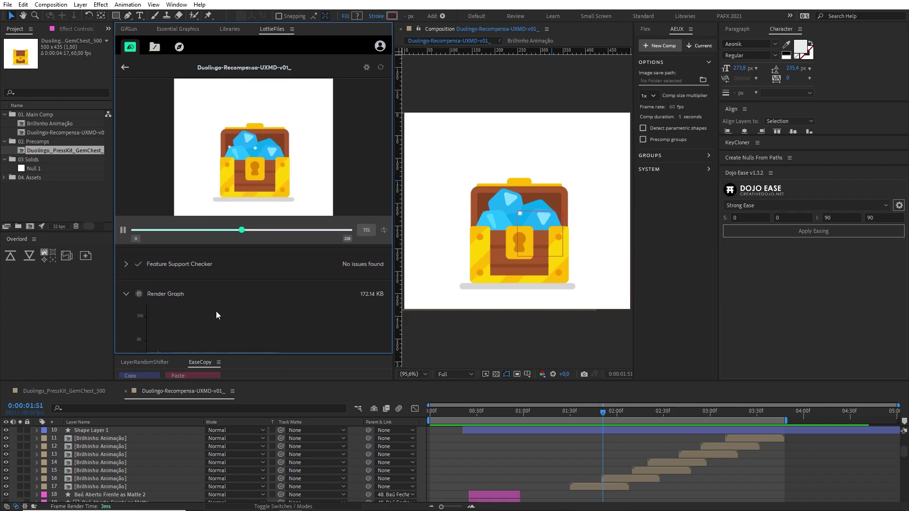
scroll(227, 307, down, 2)
scroll(208, 311, down, 1)
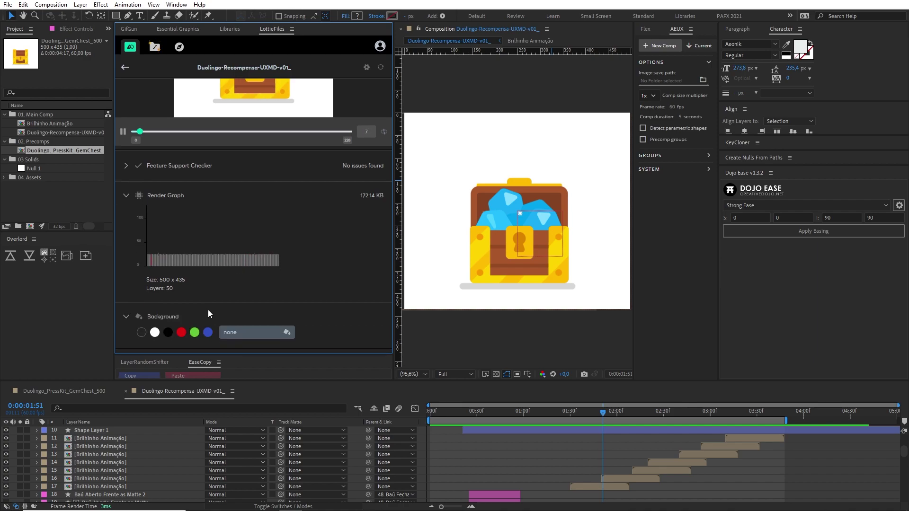
drag(391, 230, 263, 231)
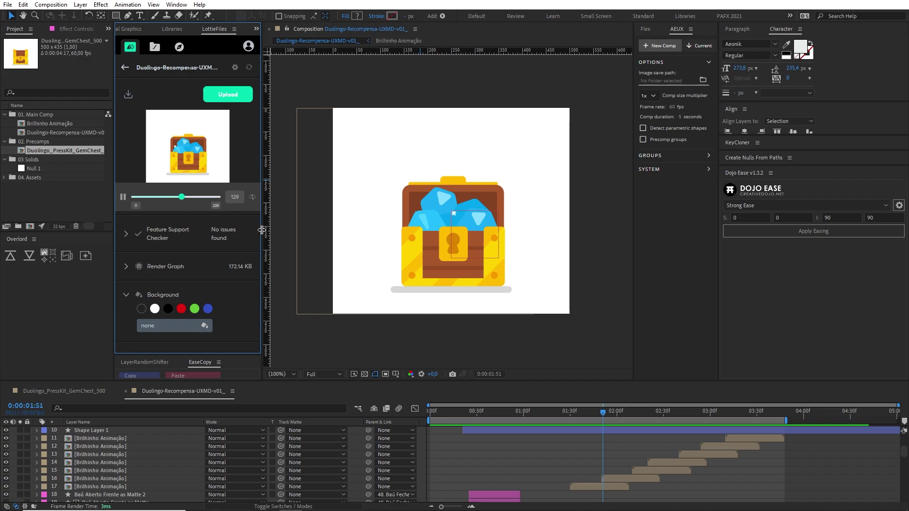